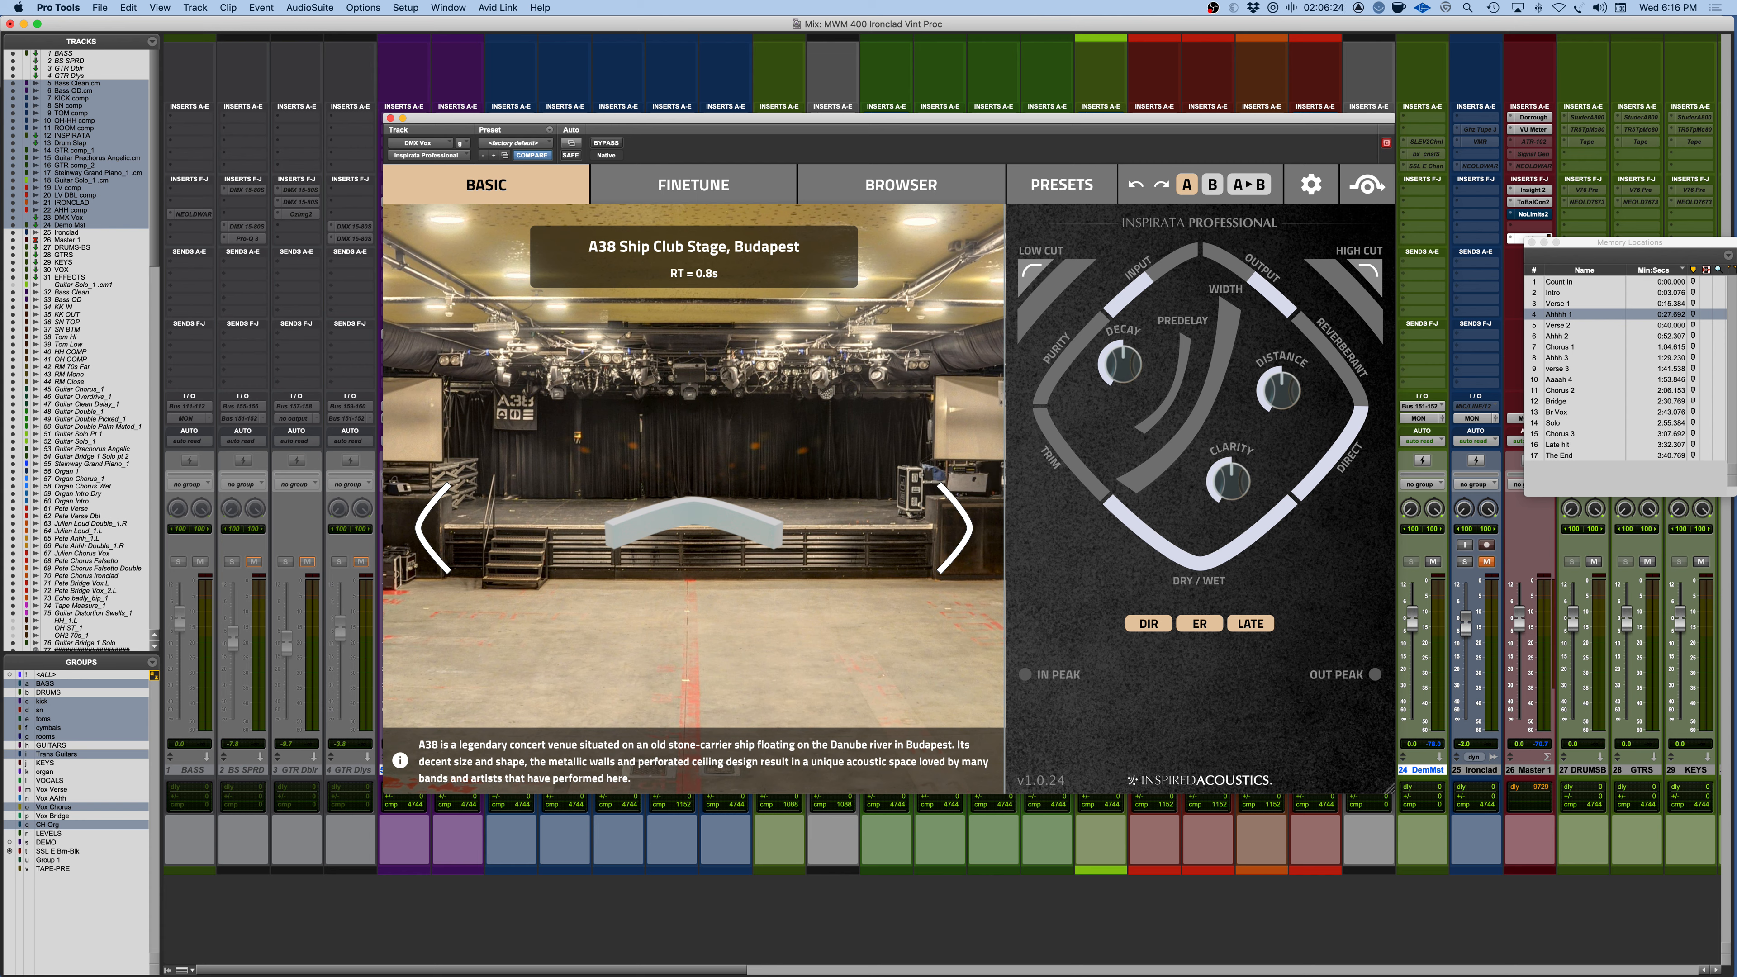
Browse through the full library of room spaces and filter it to show only the favorites.
left_click(889, 196)
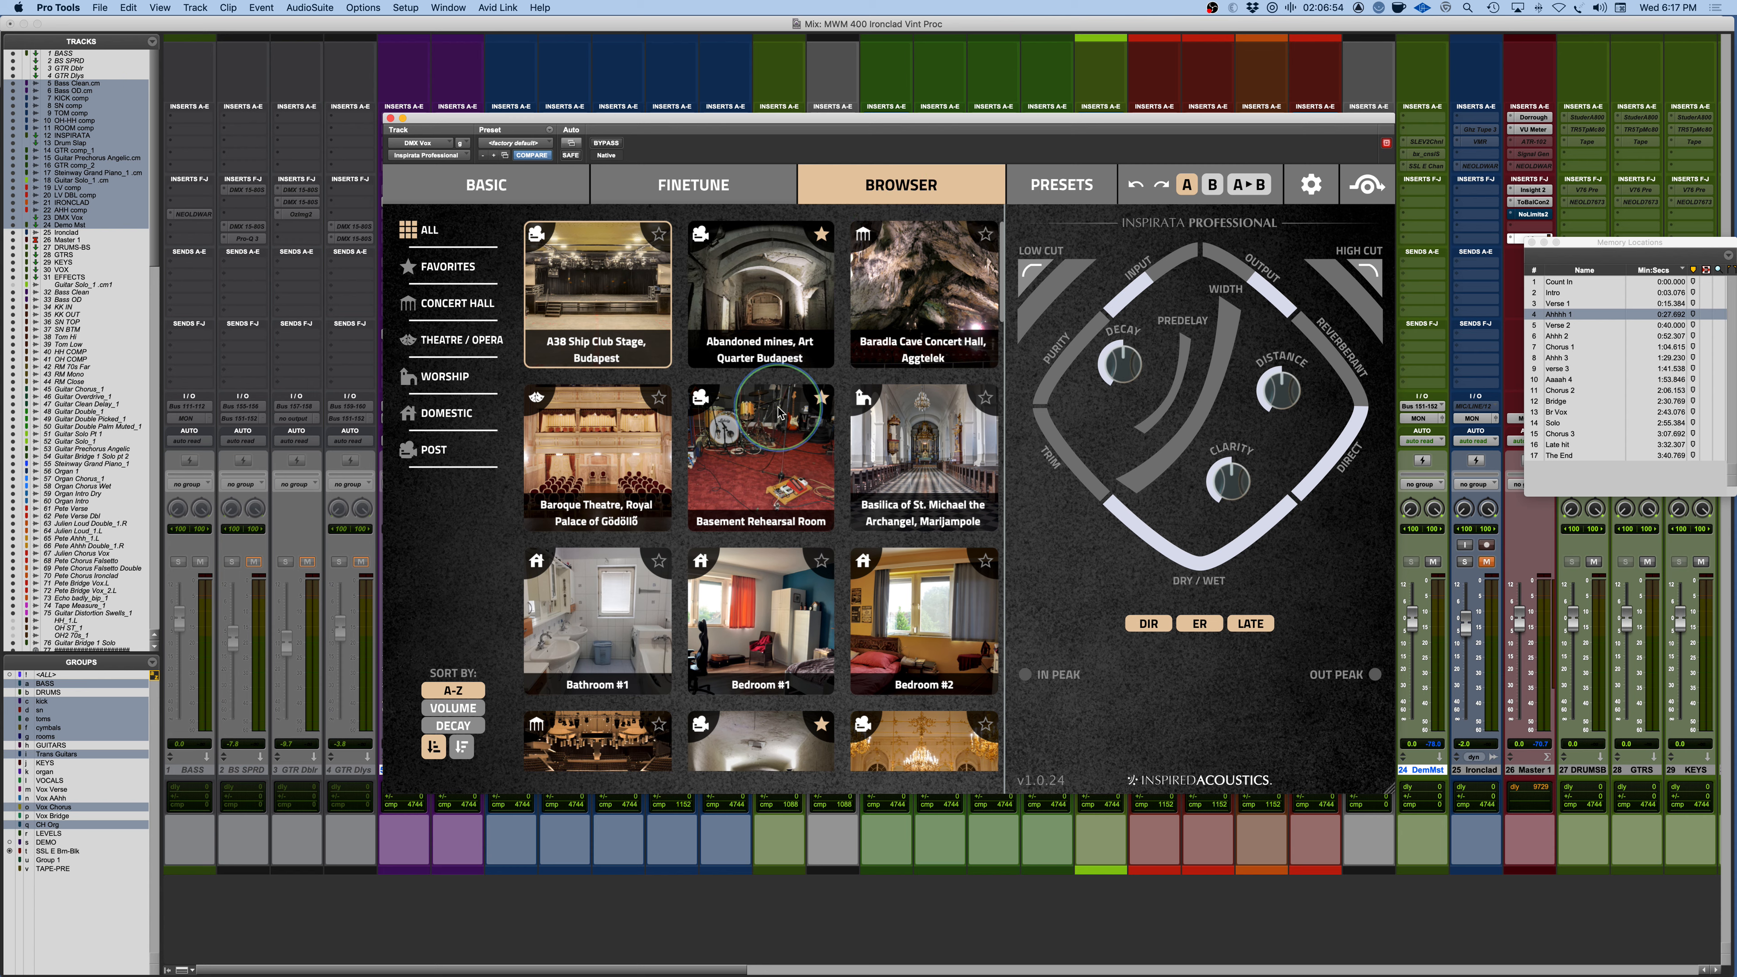
scroll(850, 286, "down", 3)
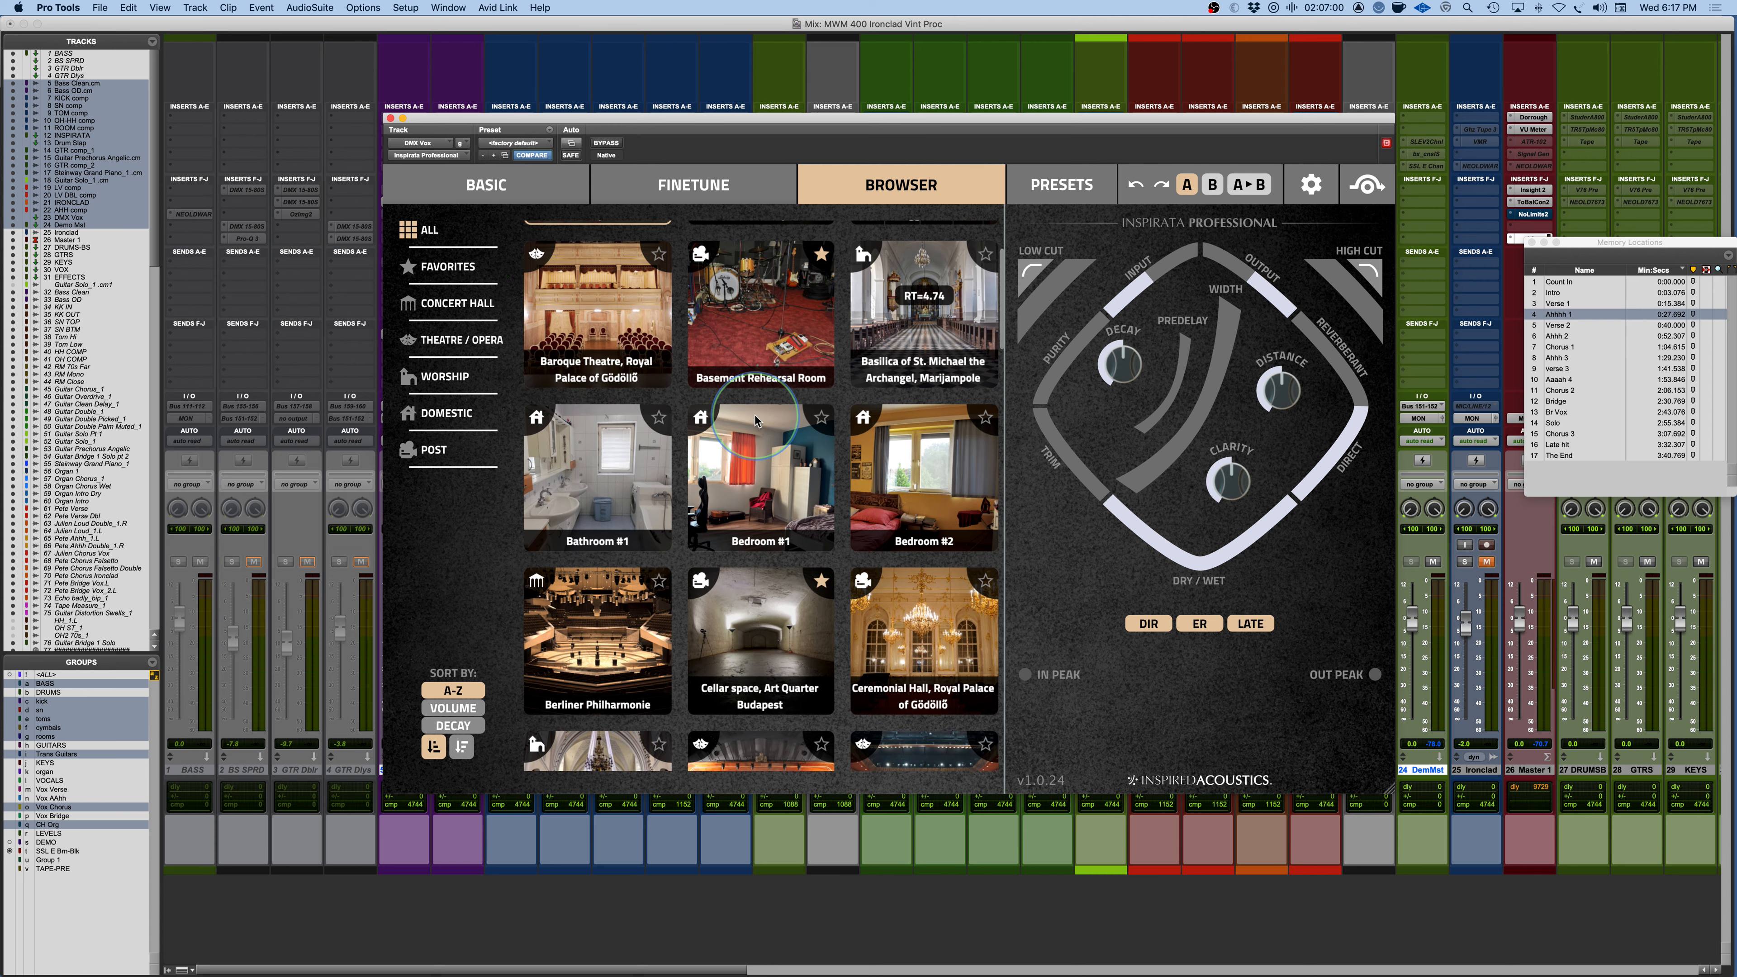
scroll(637, 445, "down", 1)
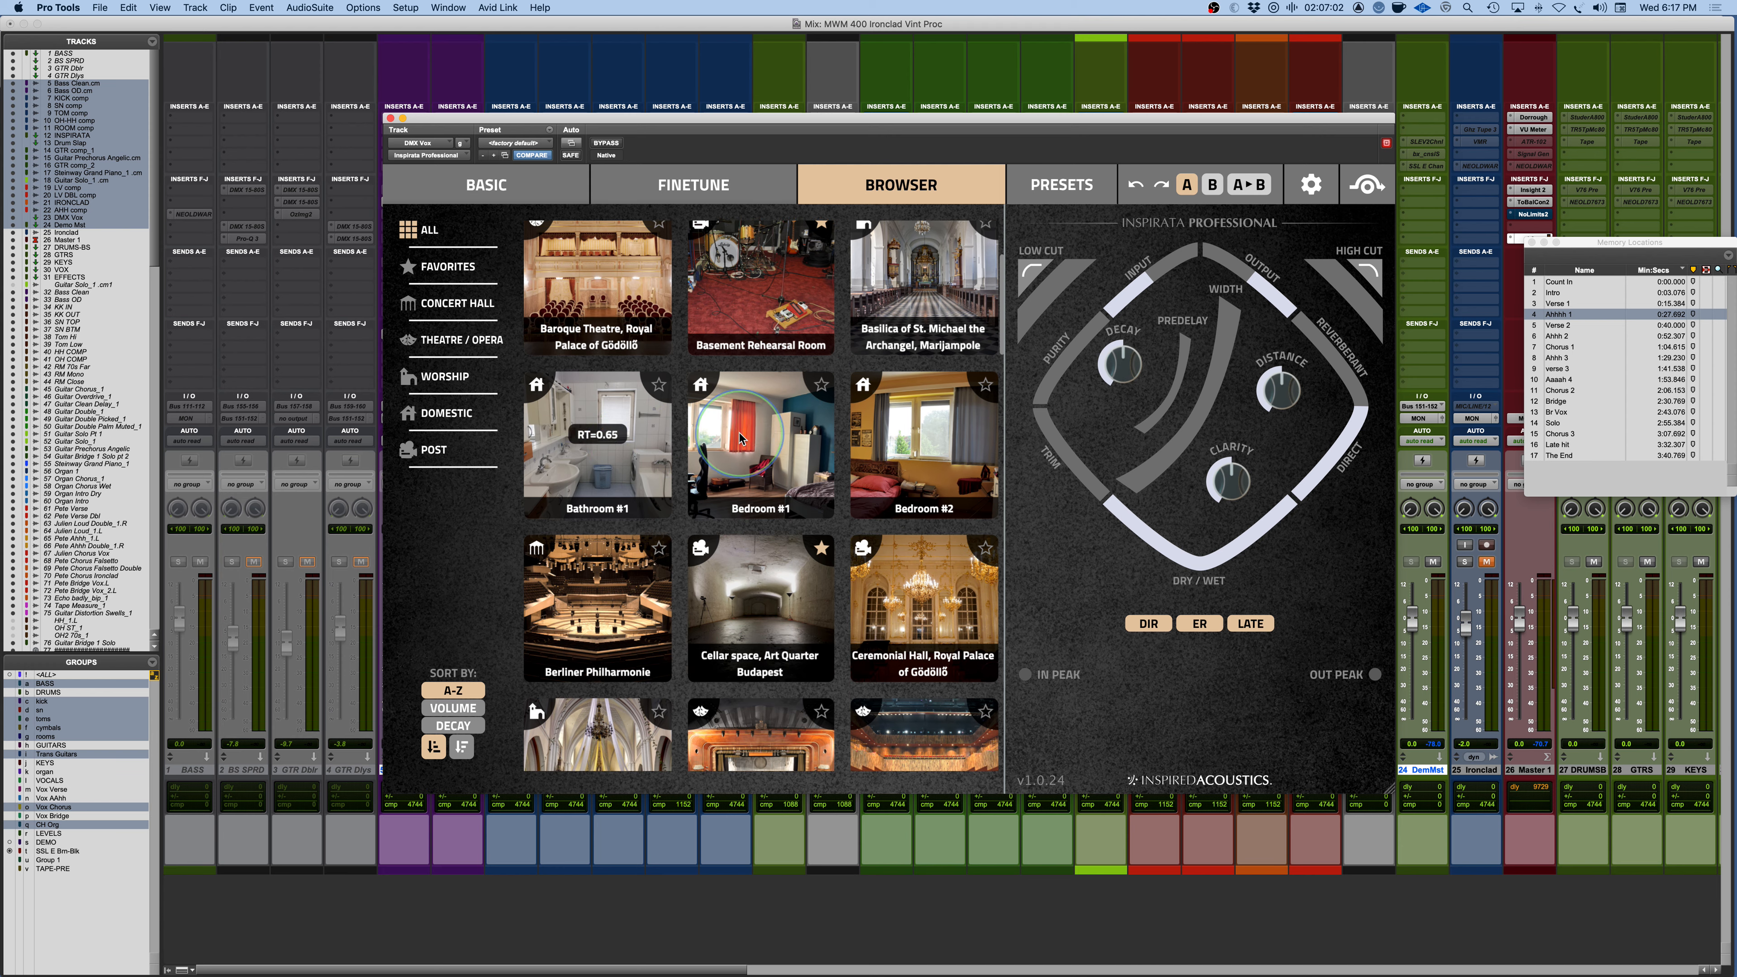
scroll(727, 553, "down", 1)
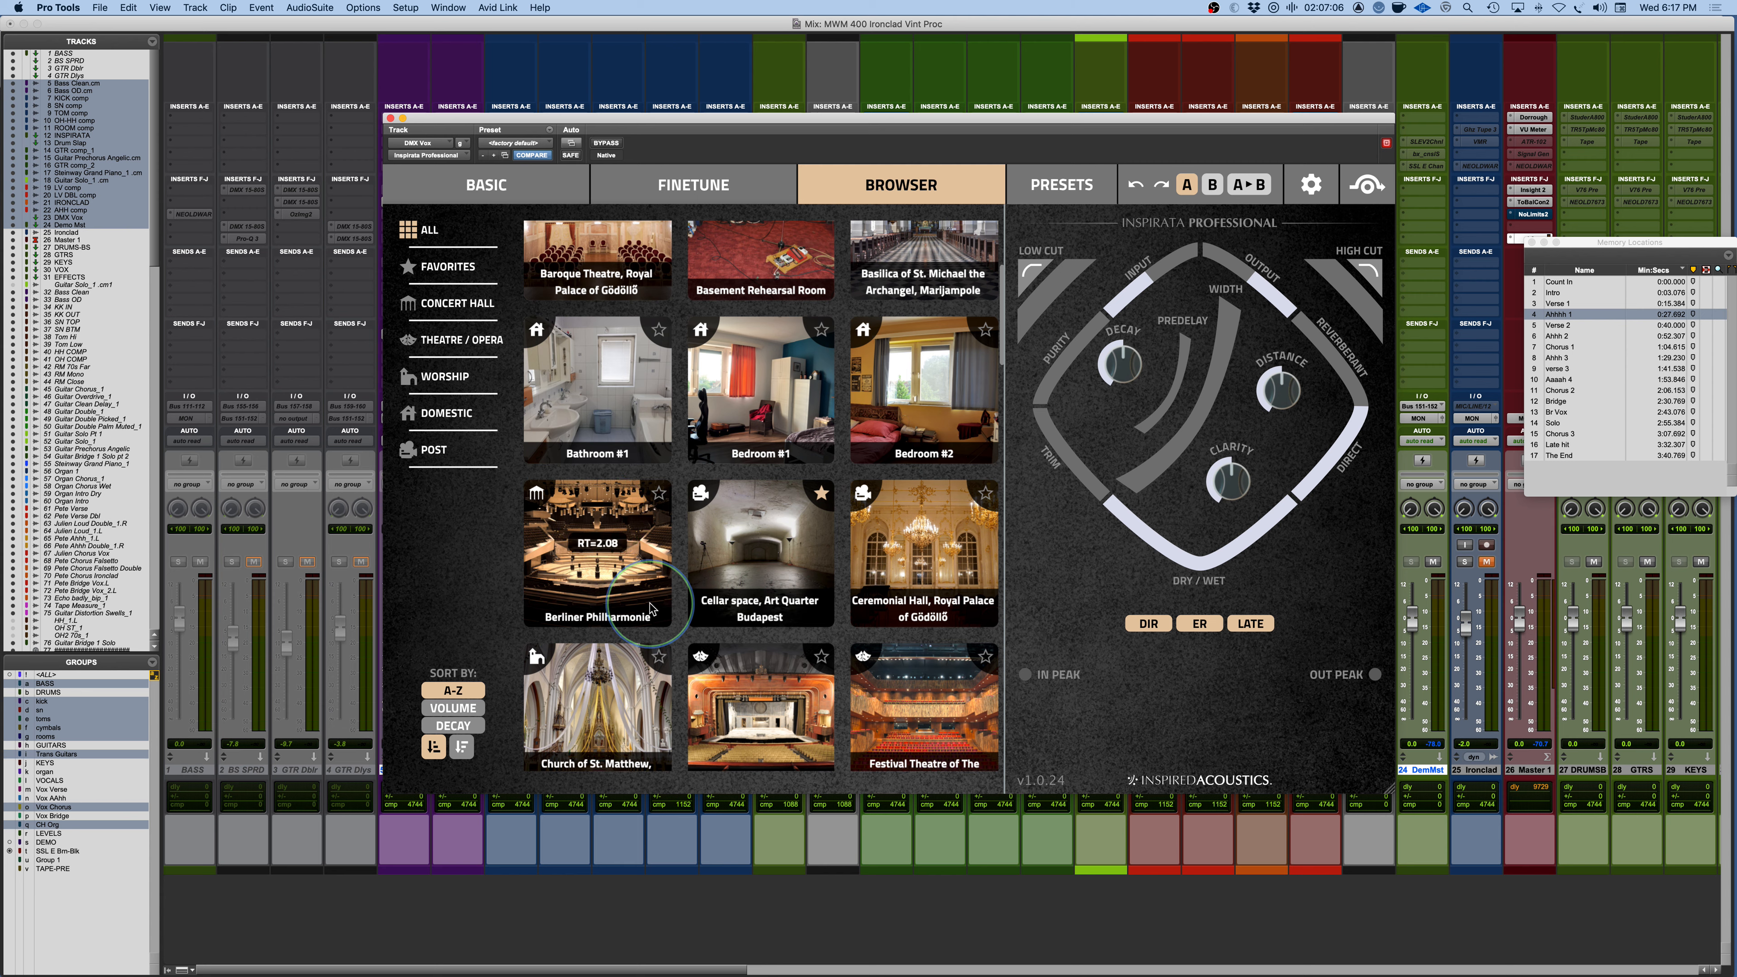
scroll(615, 586, "down", 1)
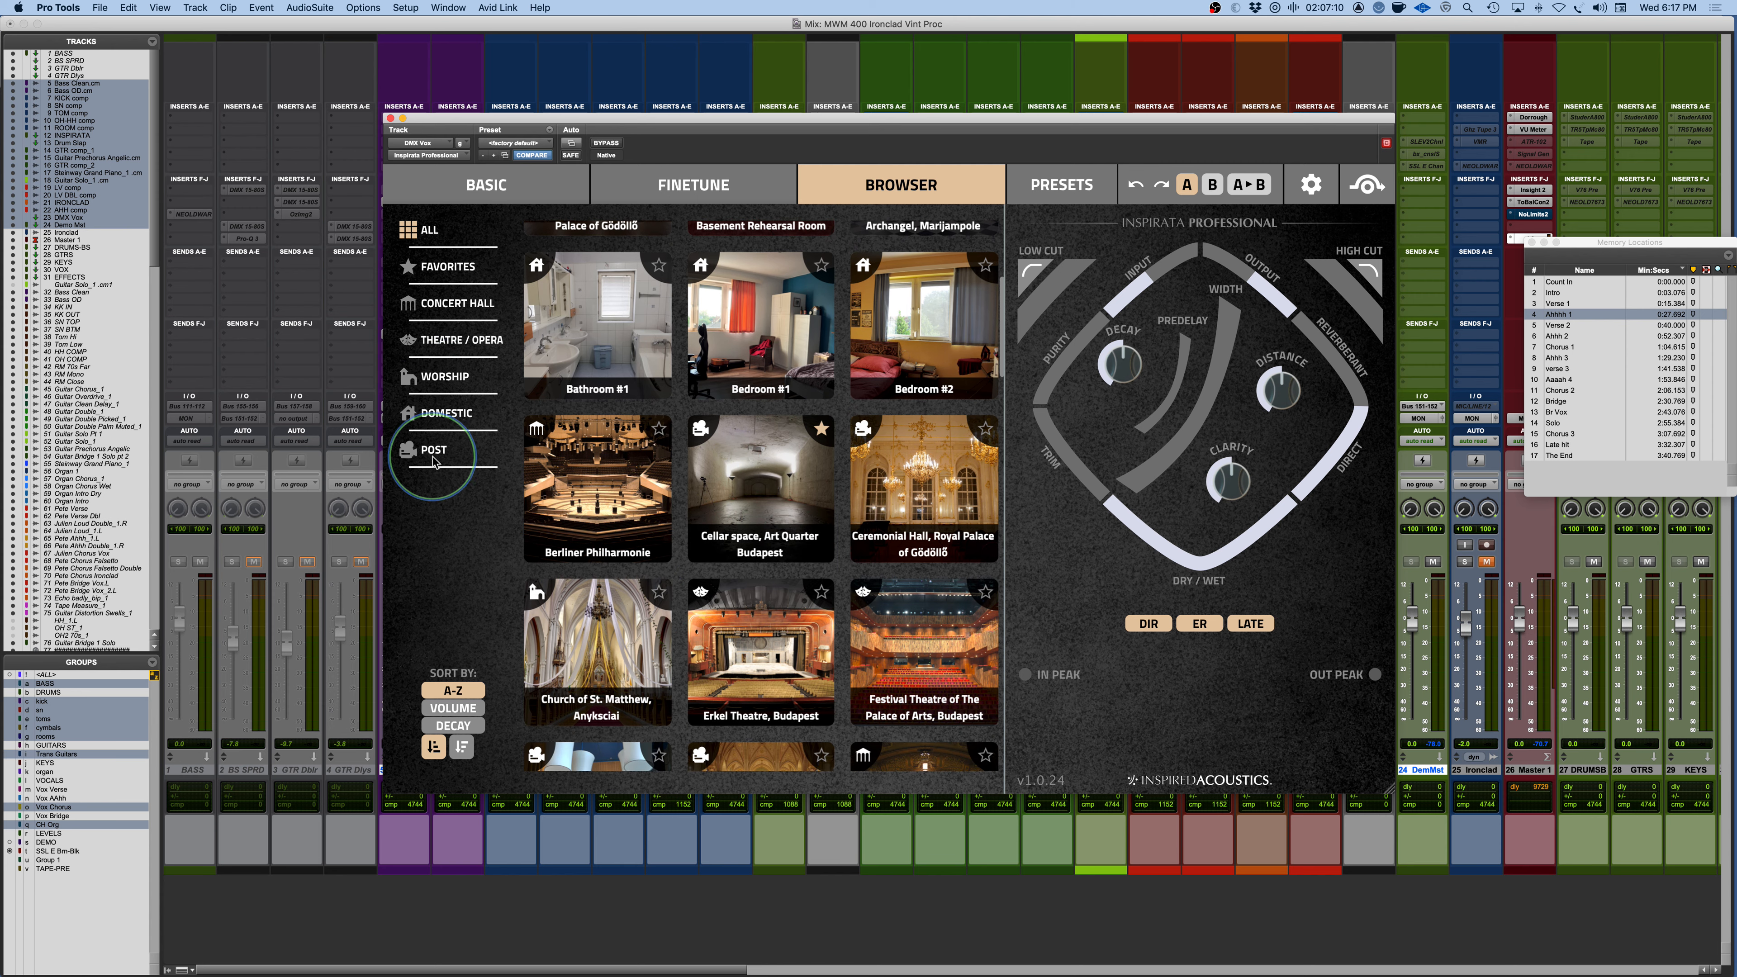
left_click(446, 266)
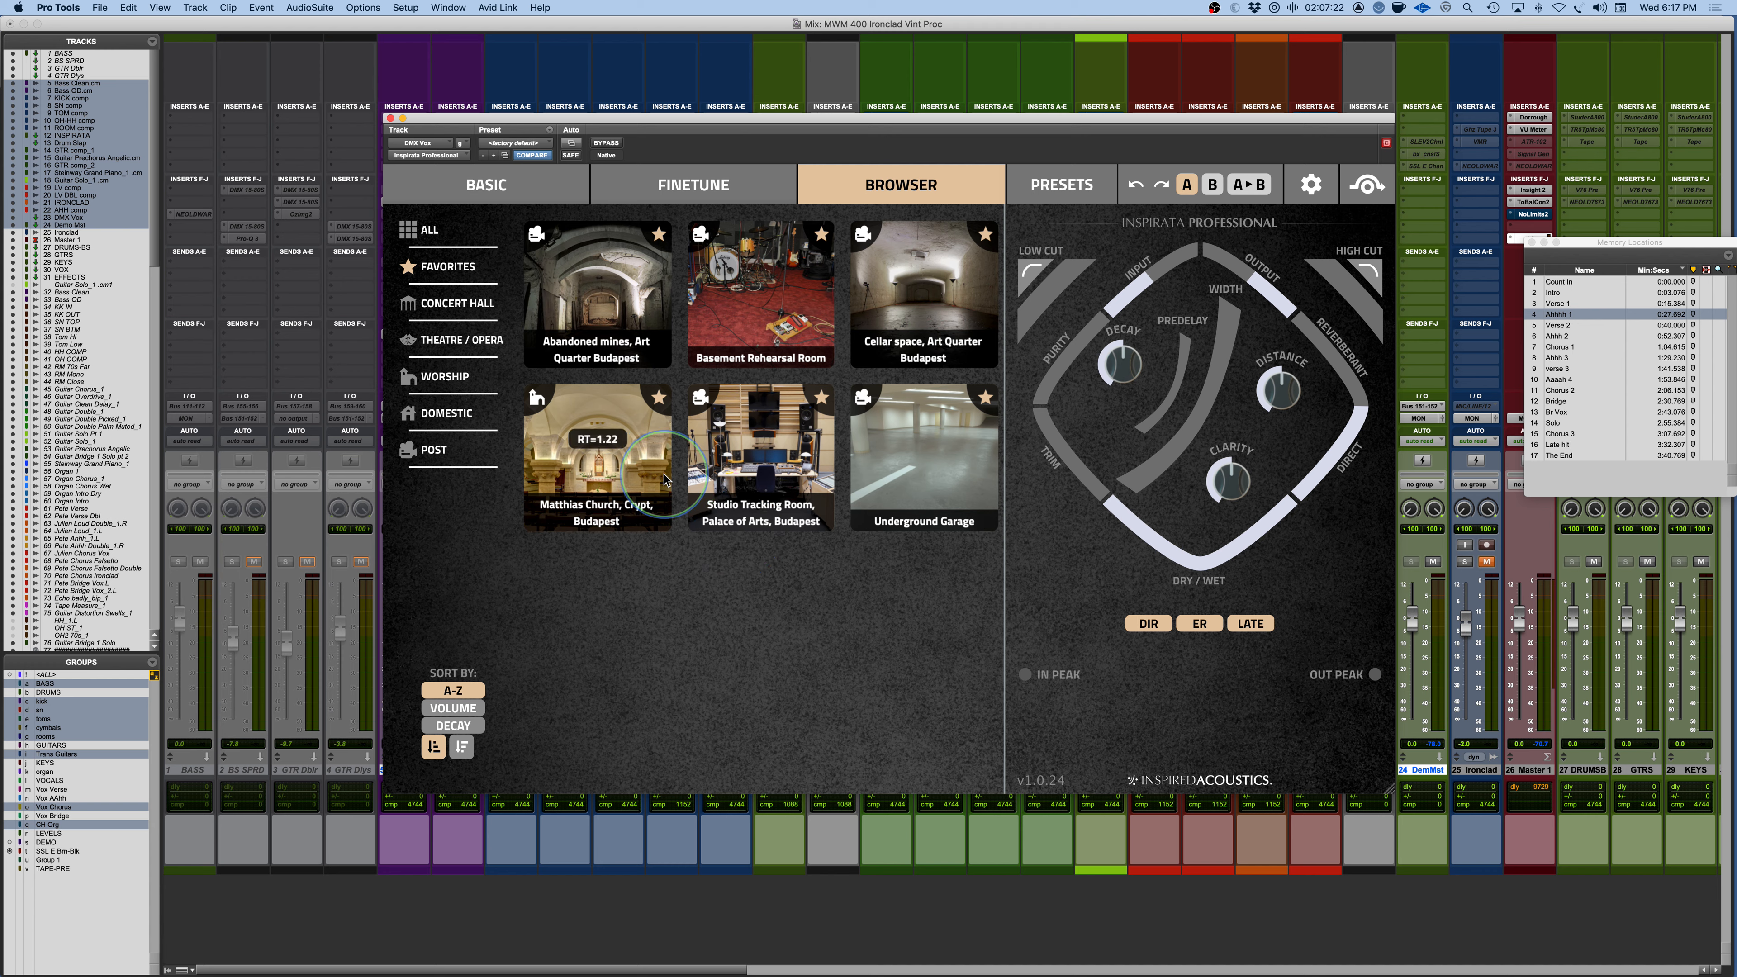
Return to the Basic view and go forward through the favorite rooms to load Matthias Church, Crypt, Budapest.
left_click(508, 184)
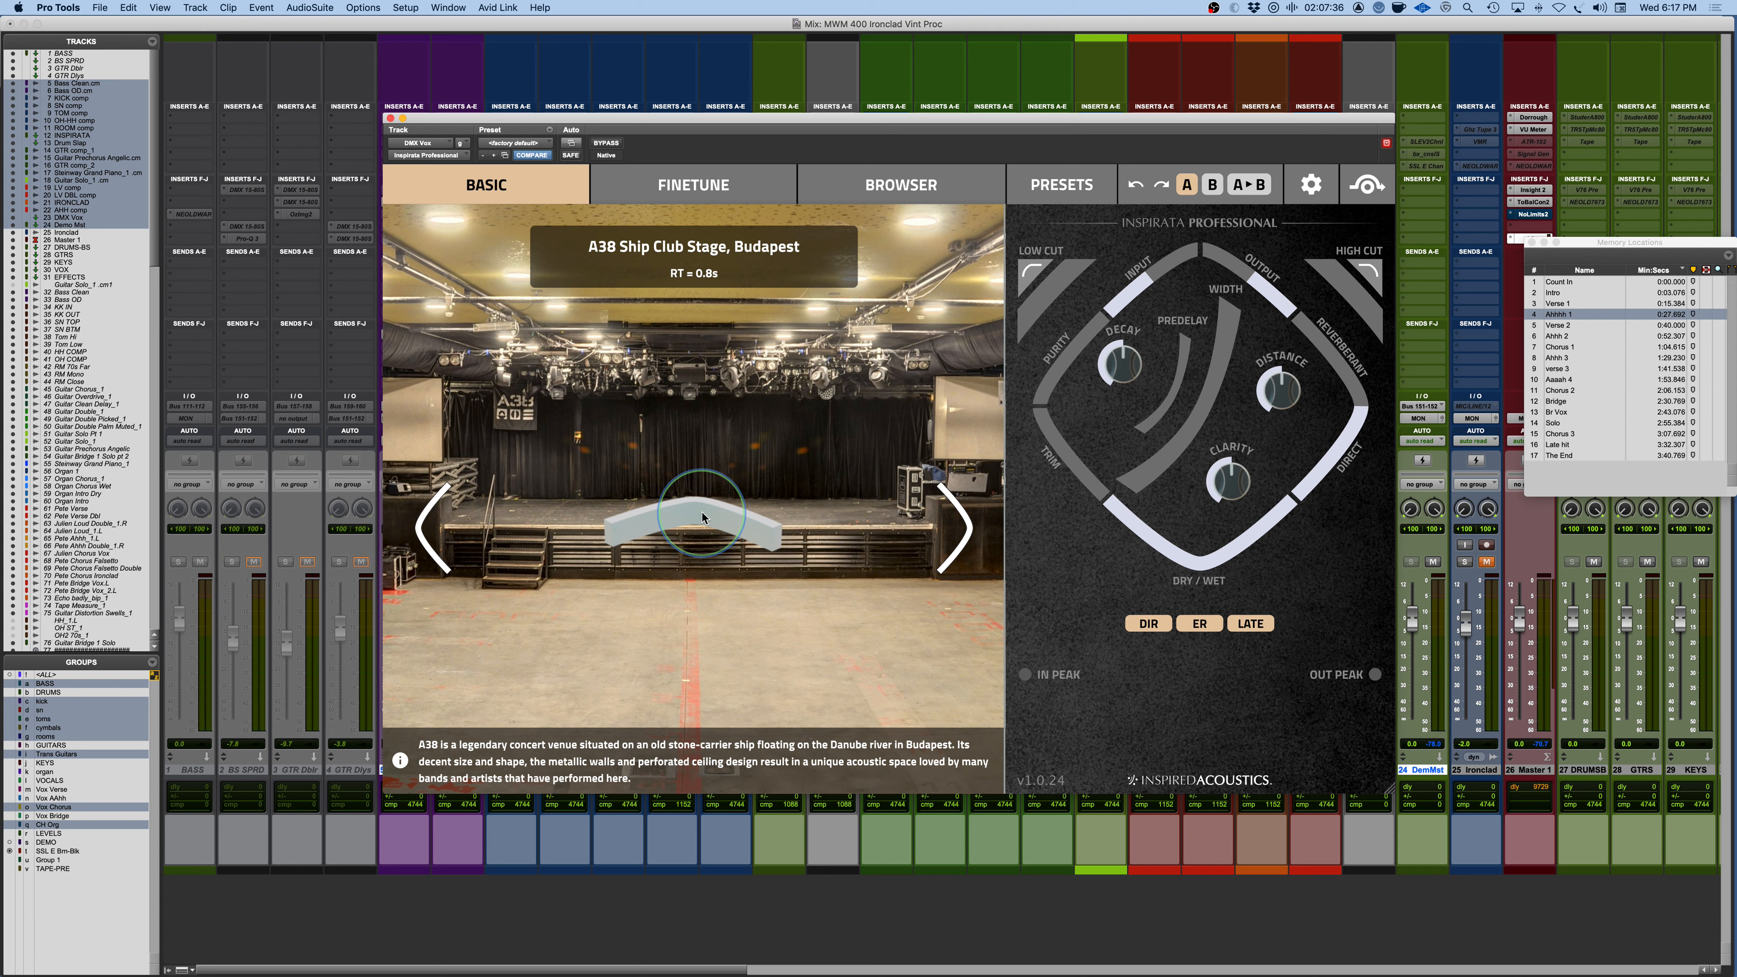
left_click(965, 535)
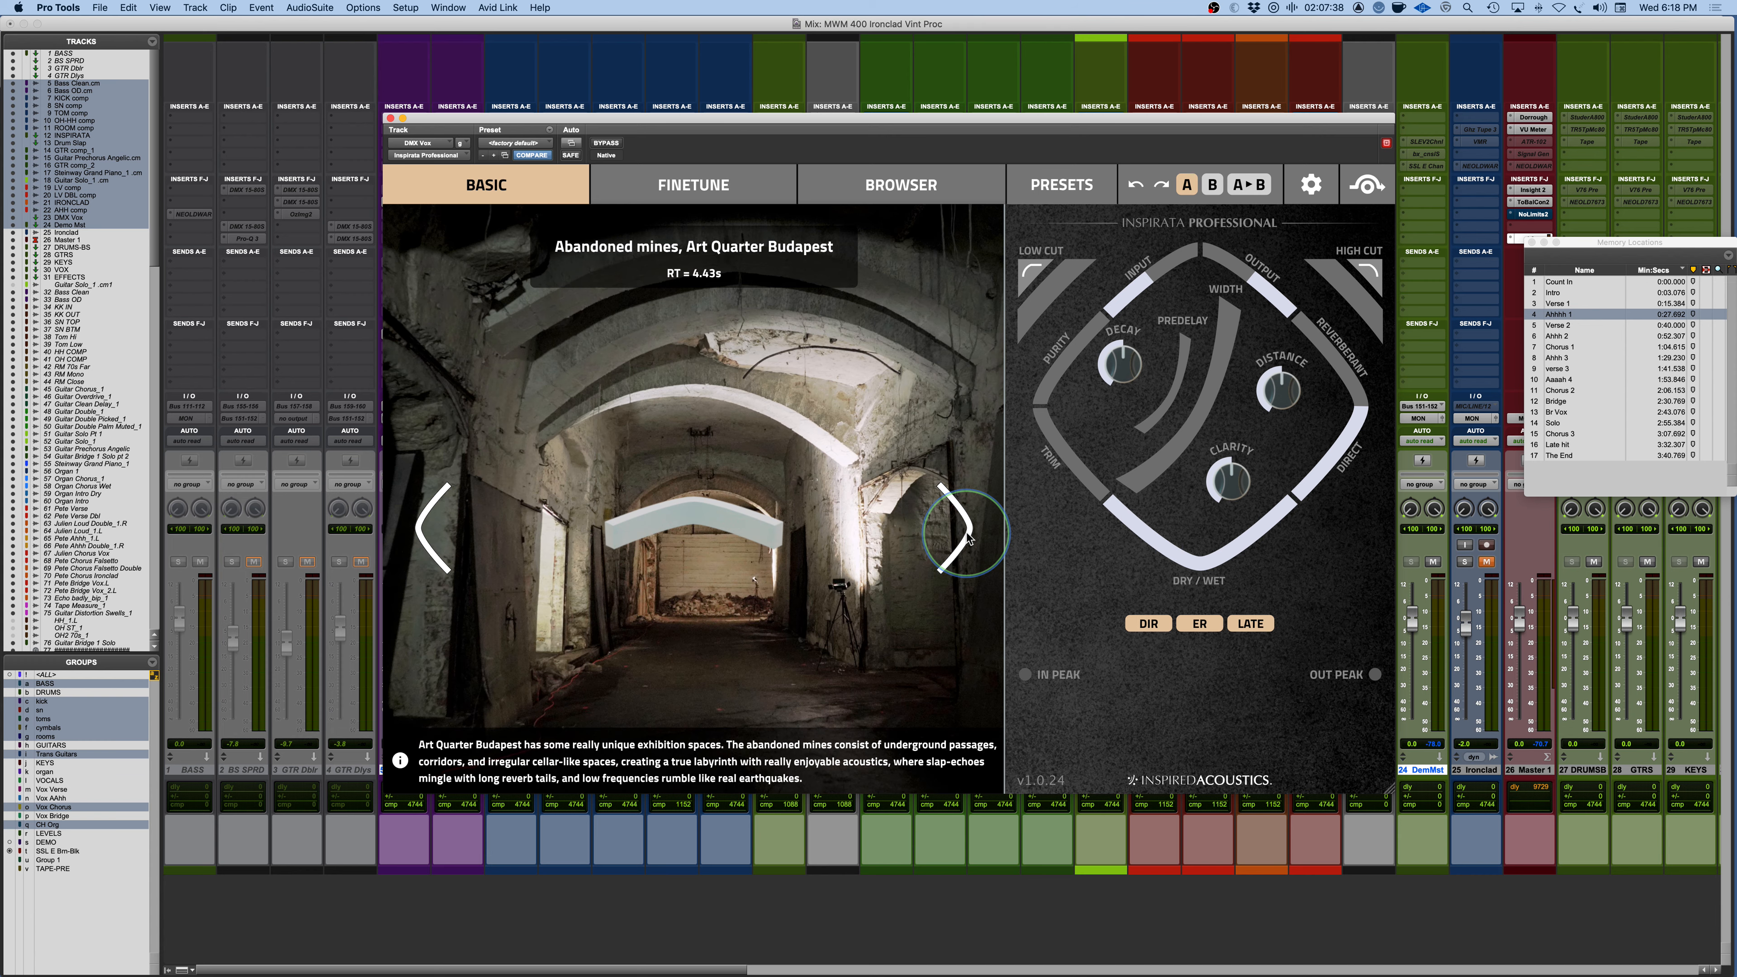
left_click(967, 535)
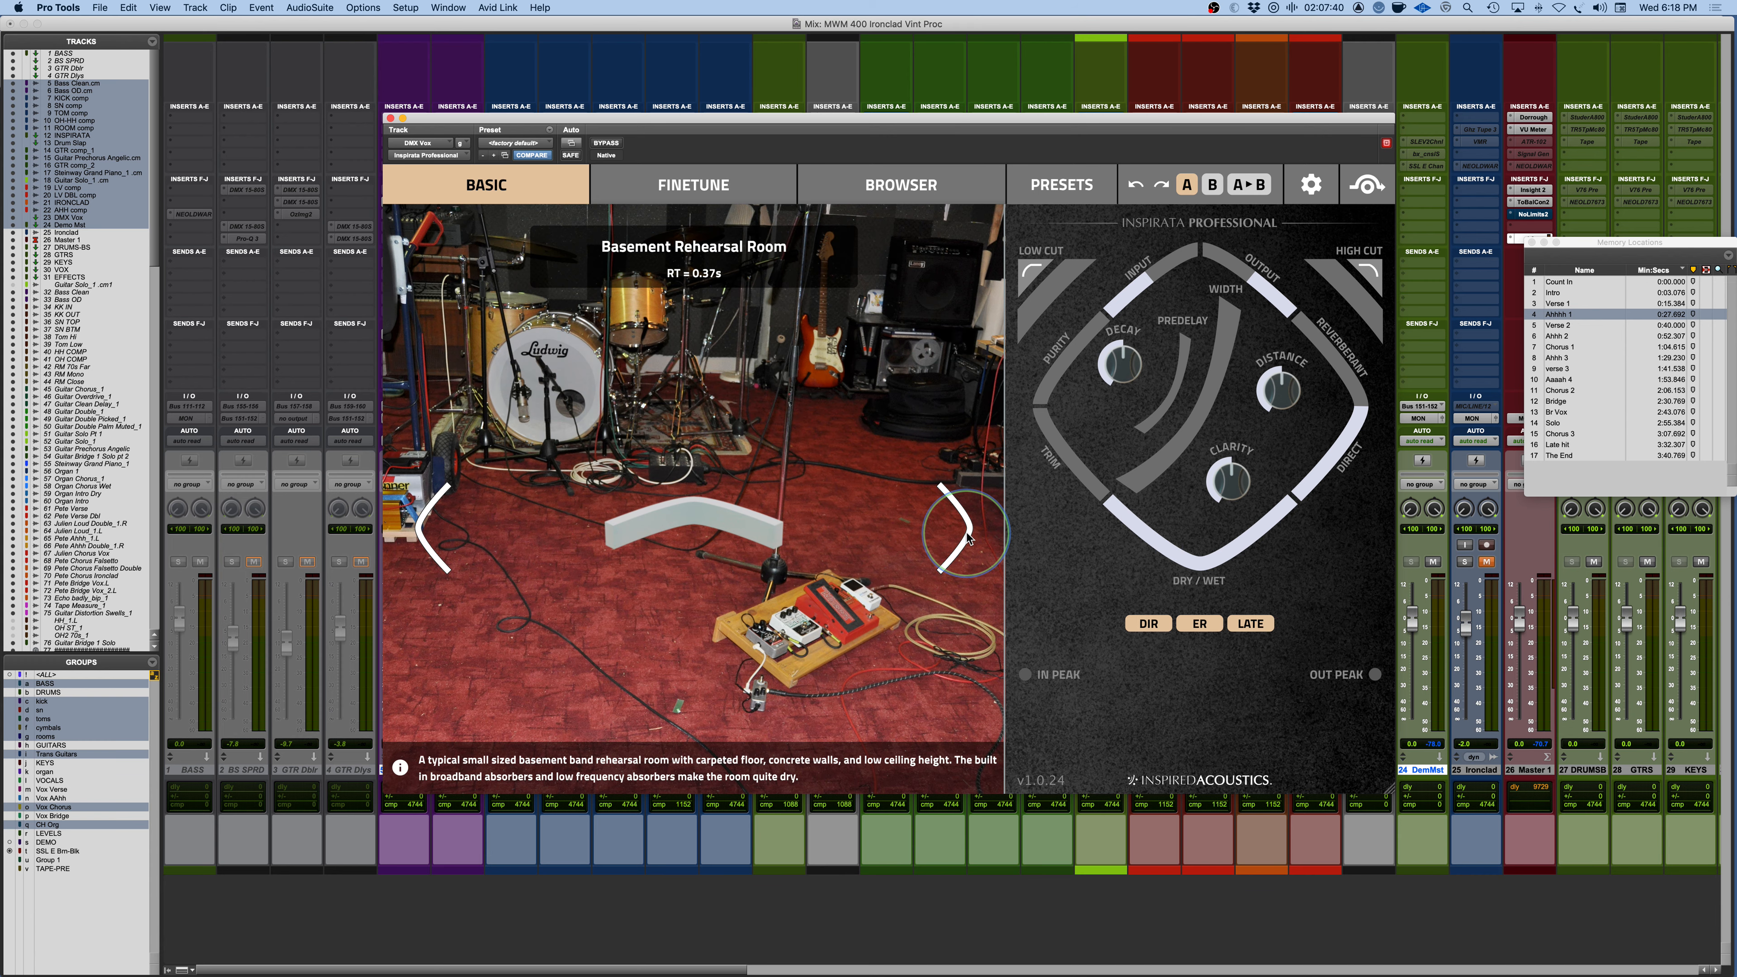
left_click(967, 535)
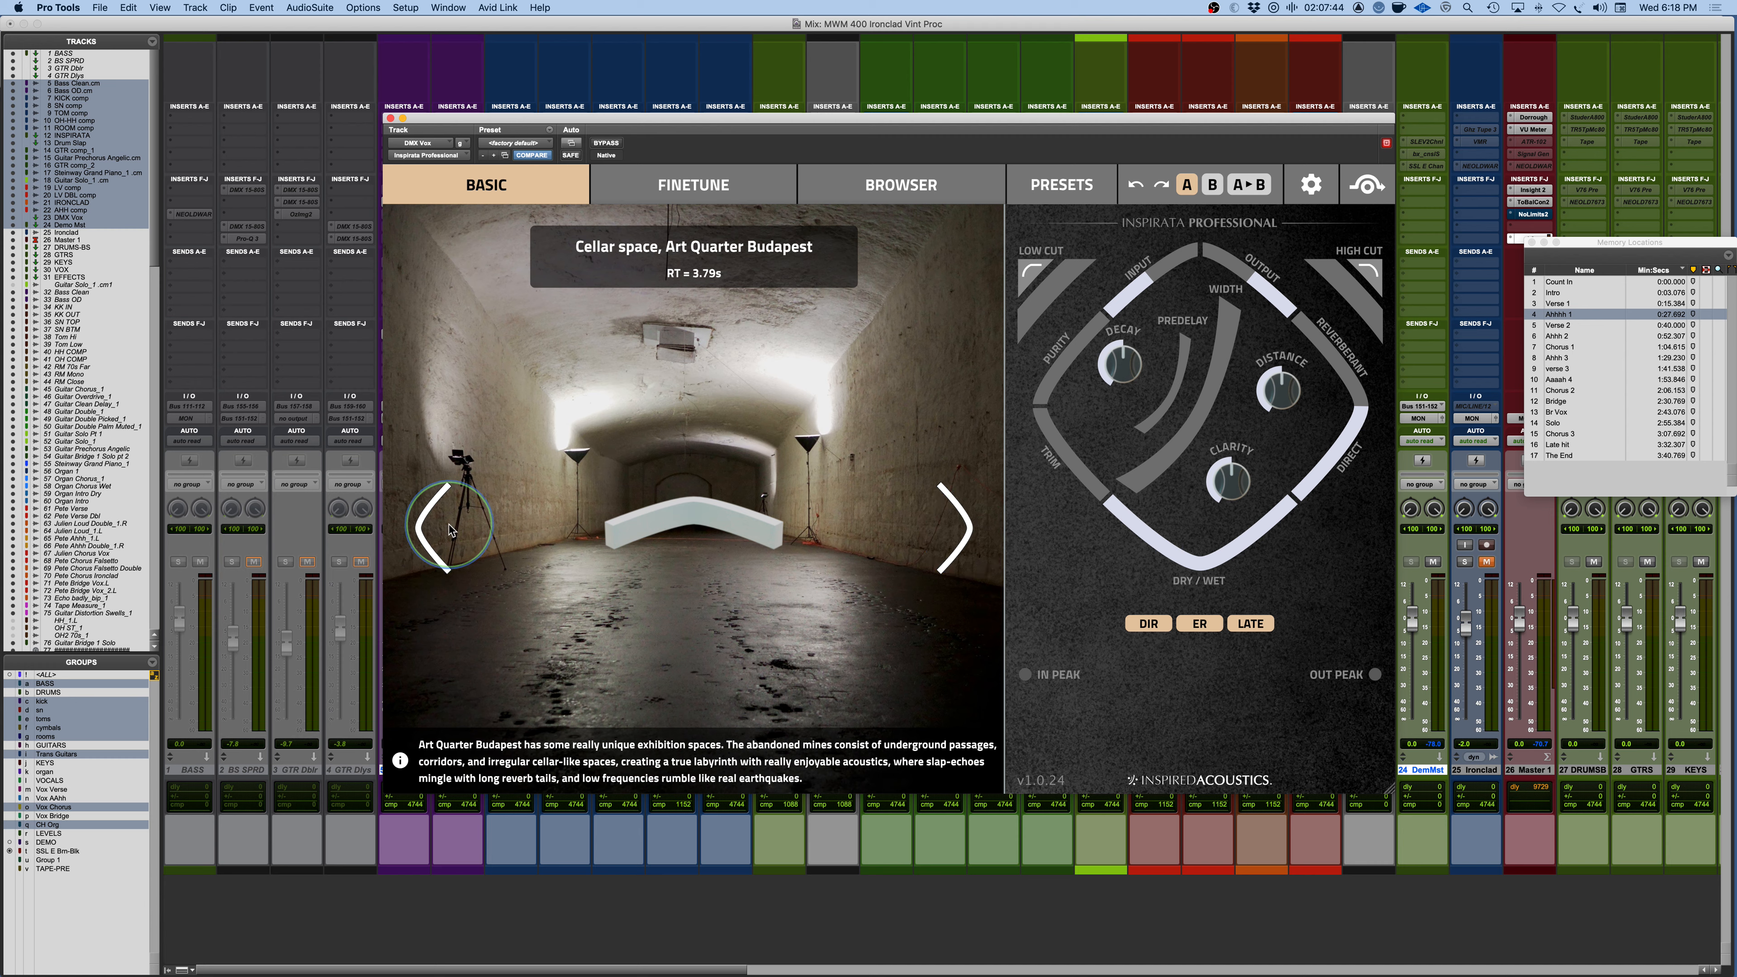
left_click(940, 543)
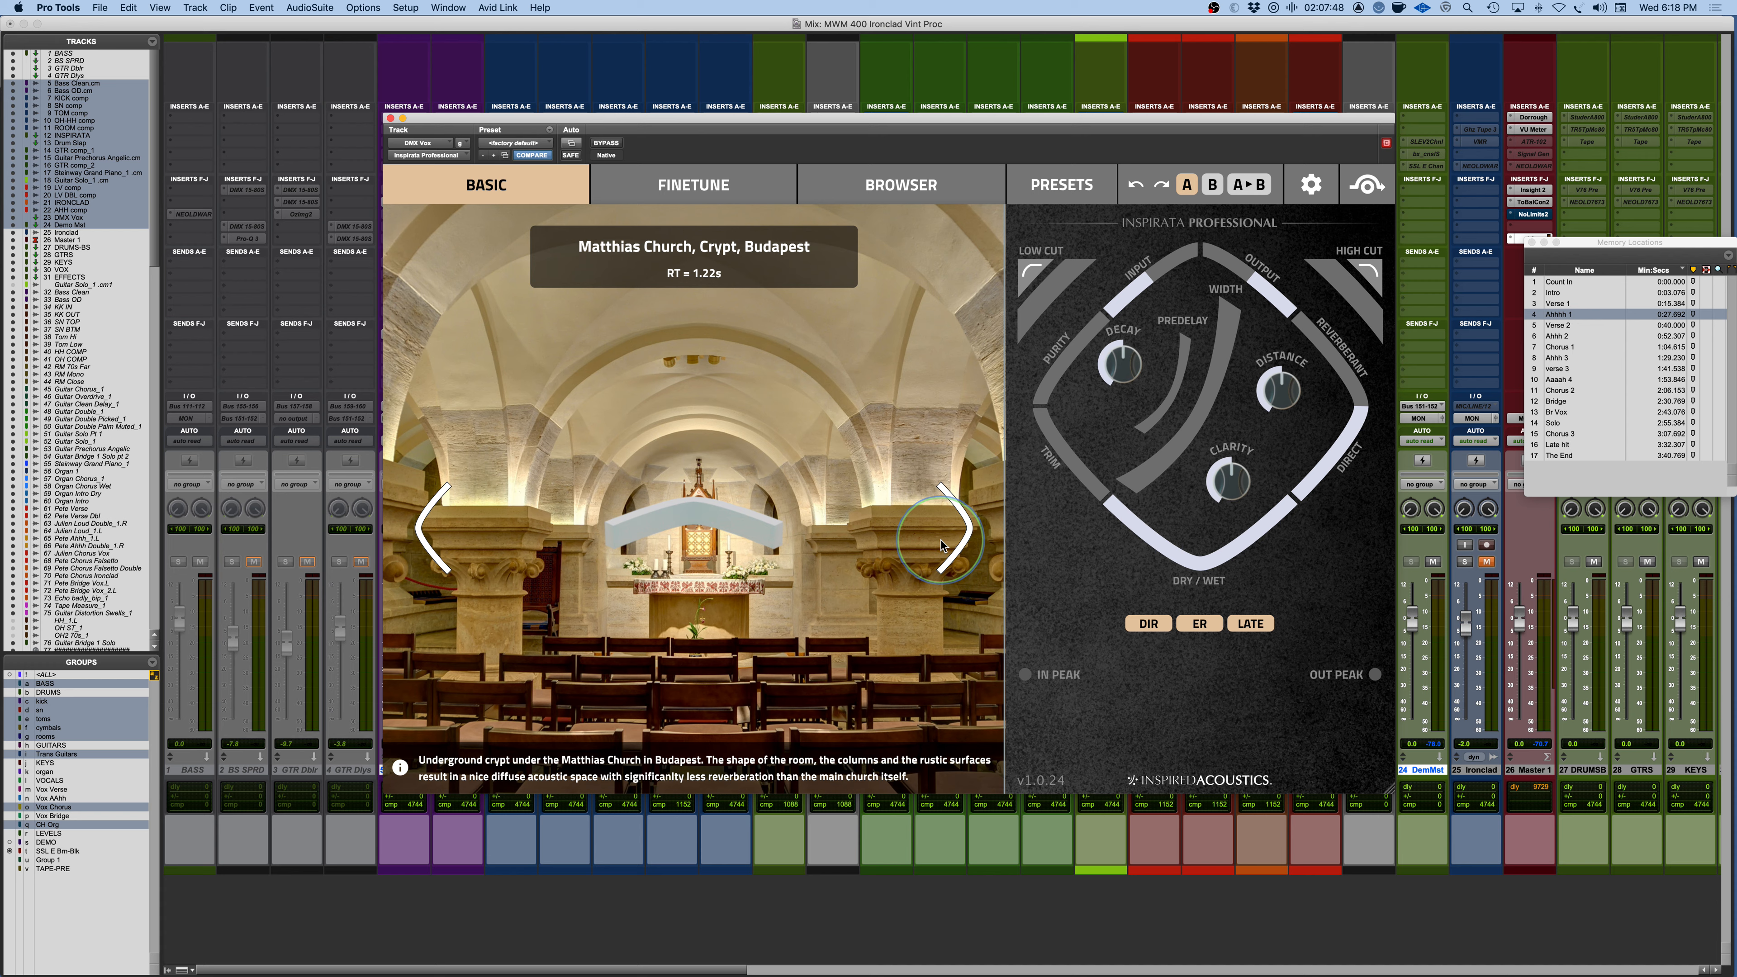
Open the Finetune view of the crypt, nudge source A slightly outward toward the side wall and slightly reposition the listener.
left_click(725, 184)
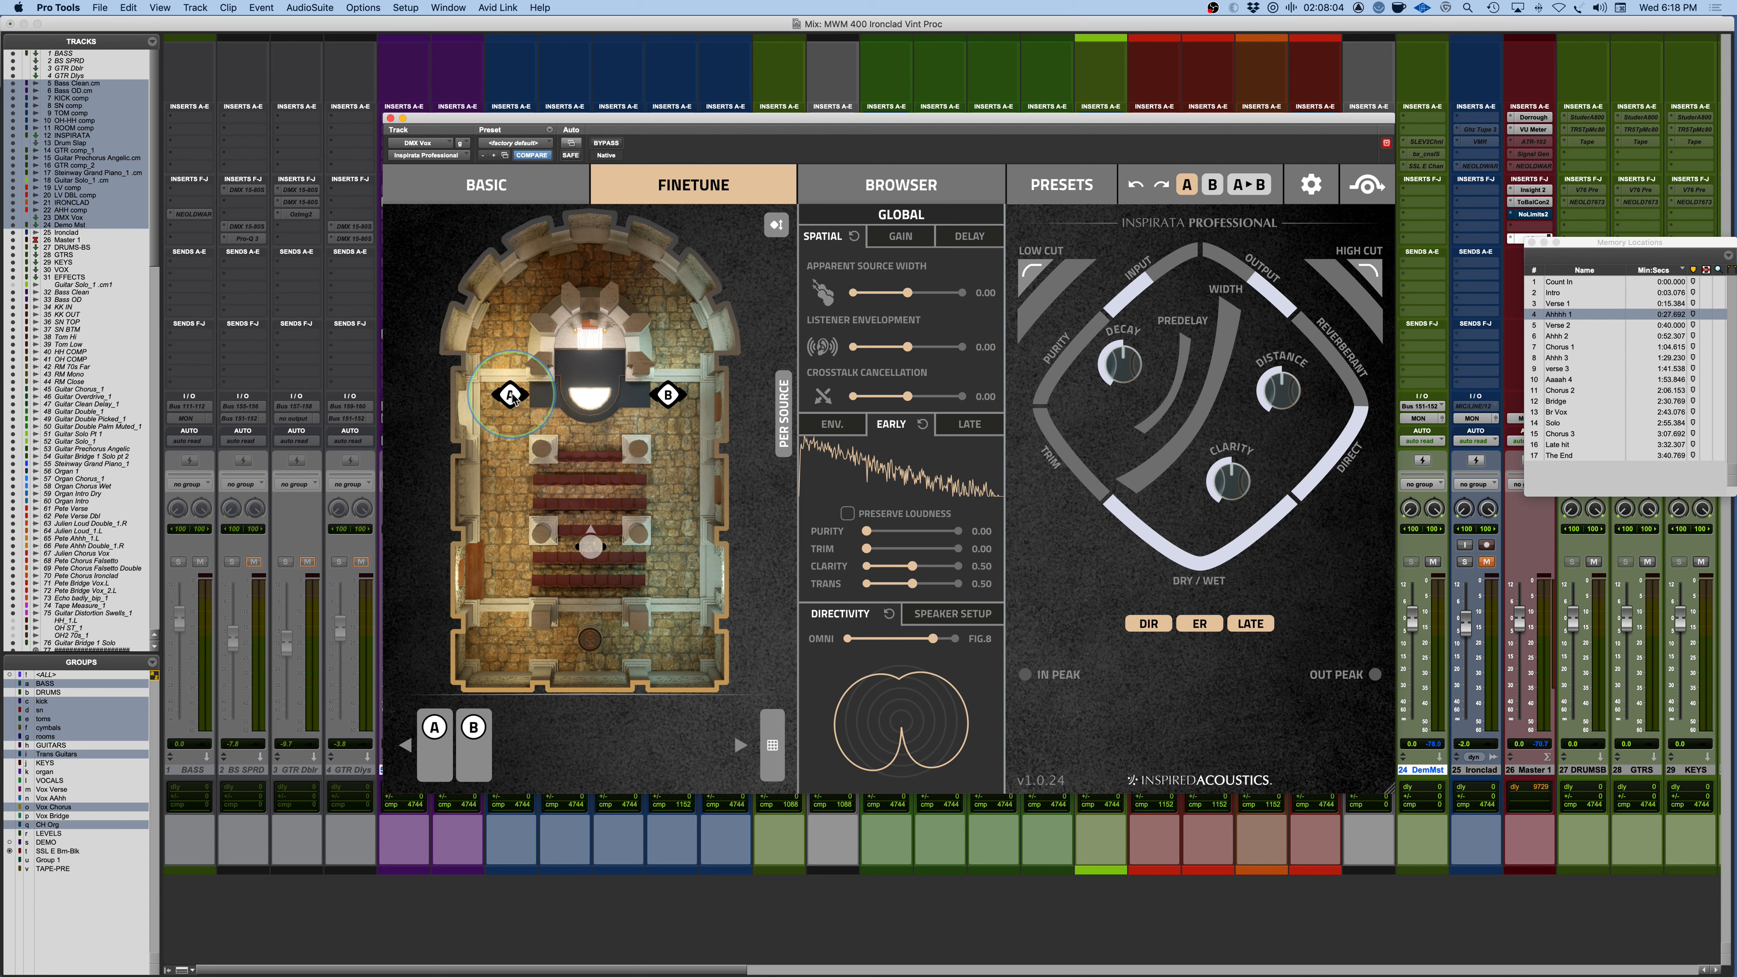
mouse_move(514, 399)
left_mouse_down()
mouse_move(519, 412)
mouse_move(505, 396)
left_mouse_up()
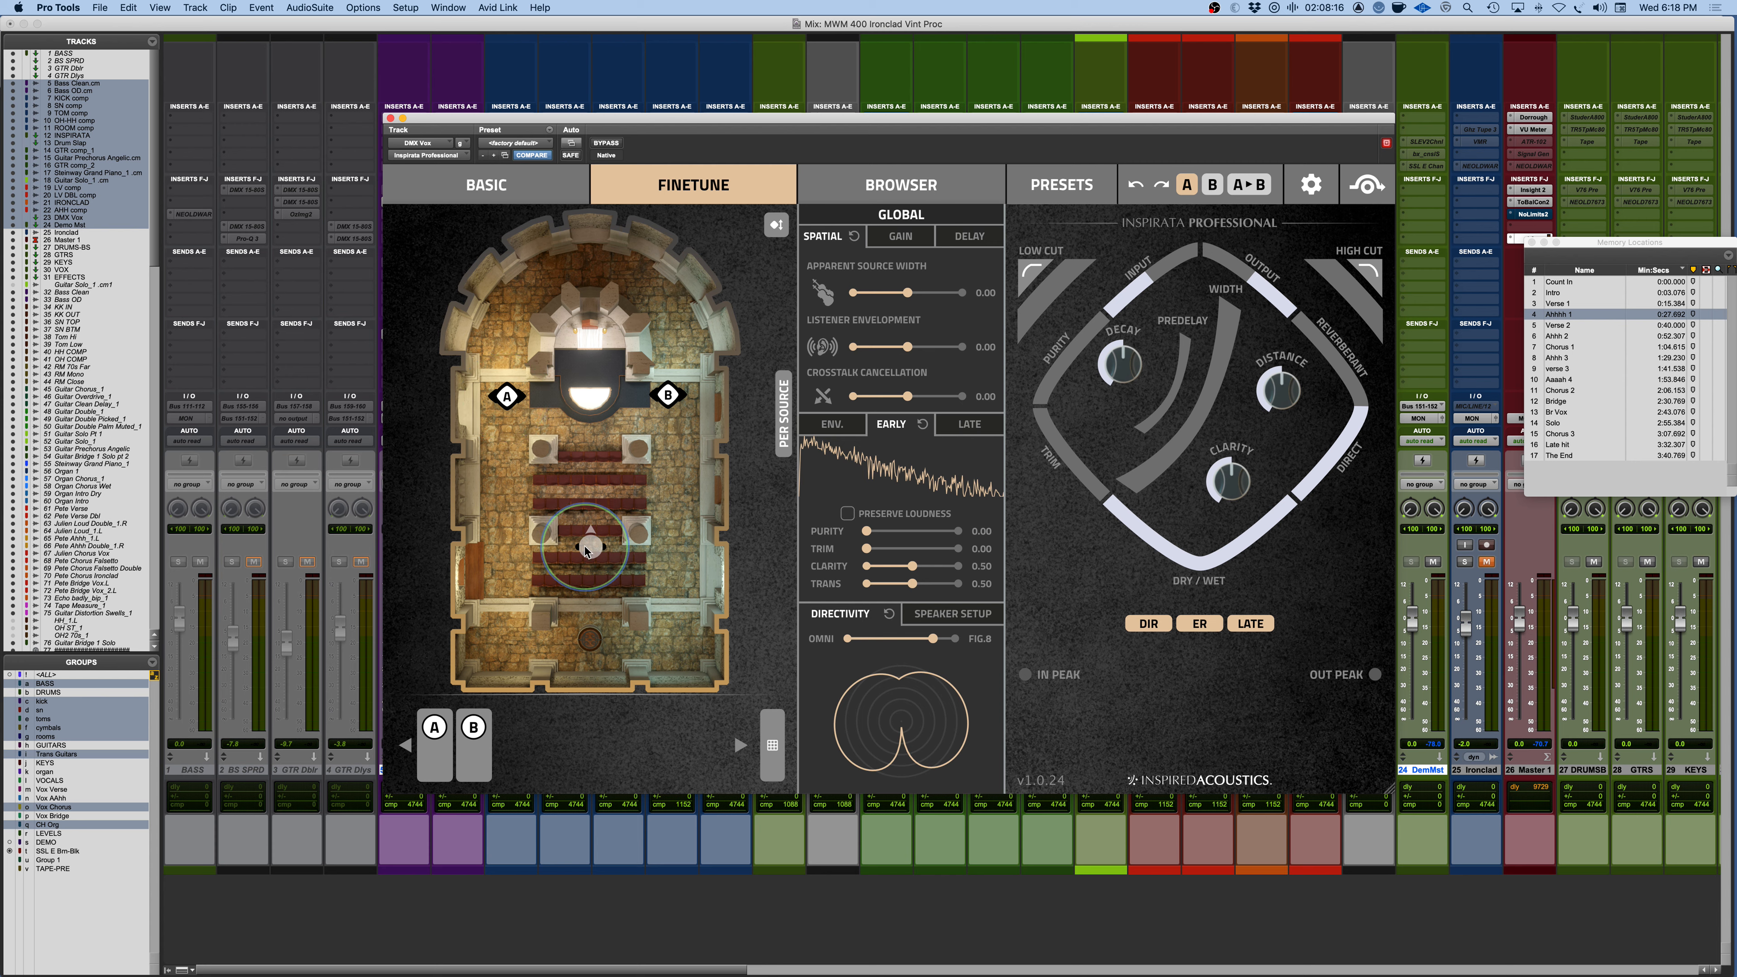
left_click_drag(590, 556, 595, 558)
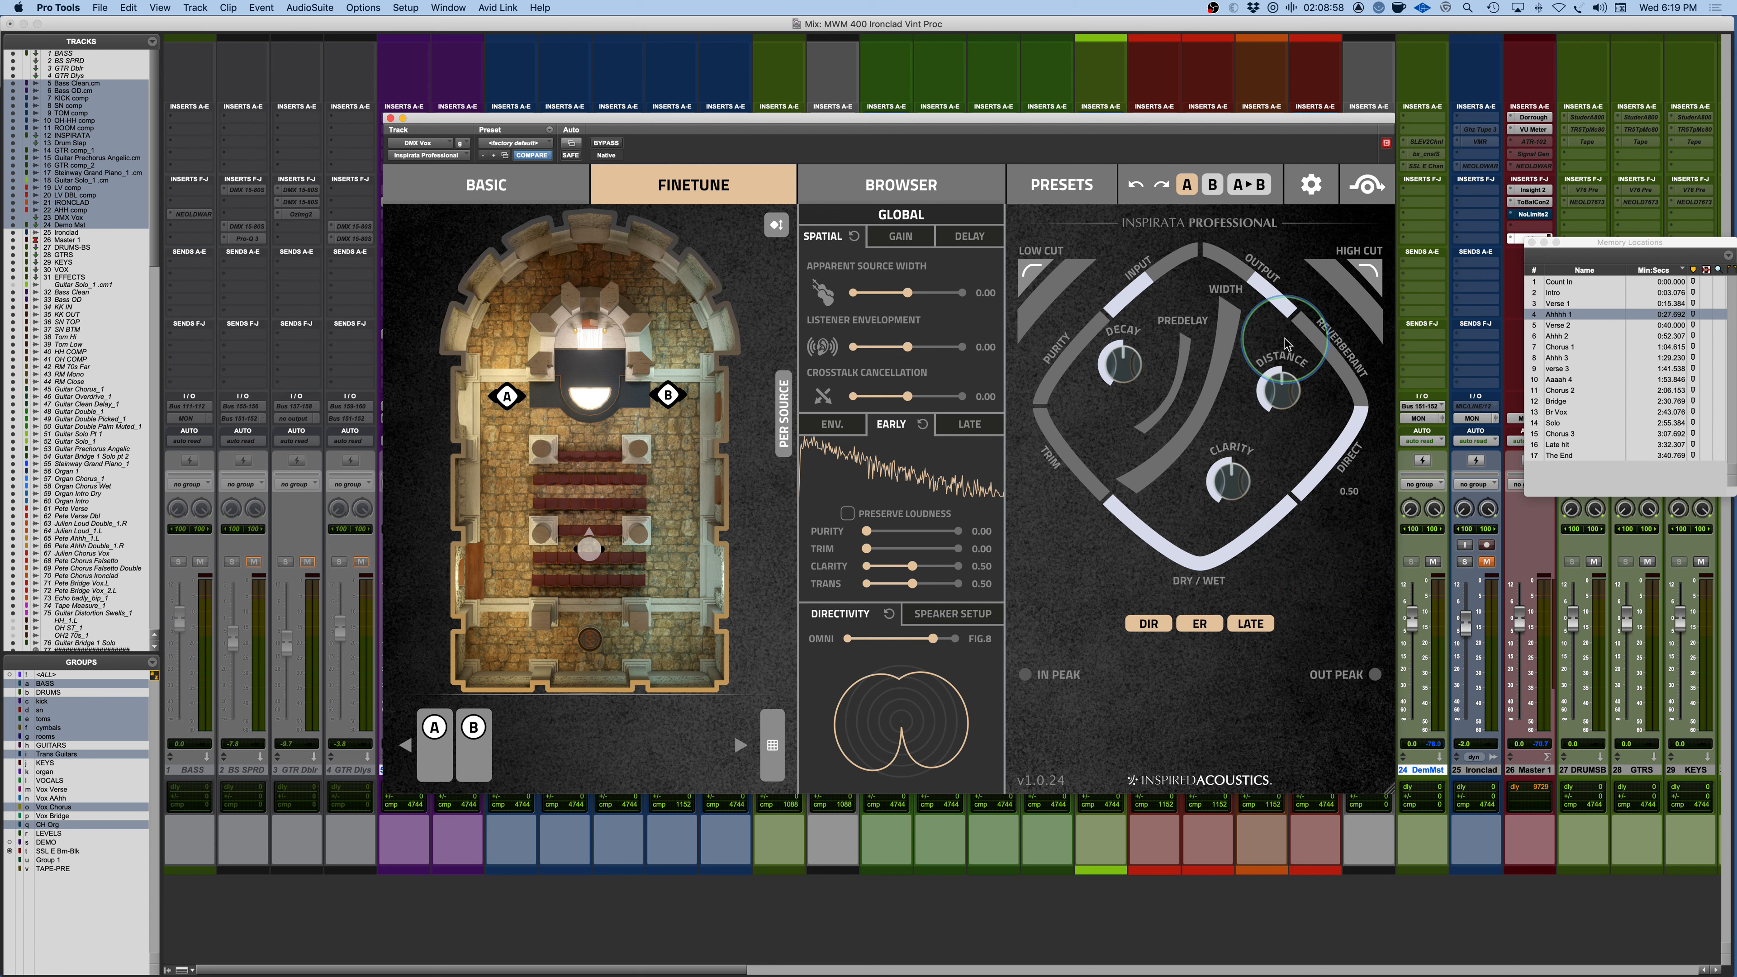
Look through the factory preset categories, including Percussion, and examine the plug-in settings for room folder, cut filters and latency.
left_click(1064, 187)
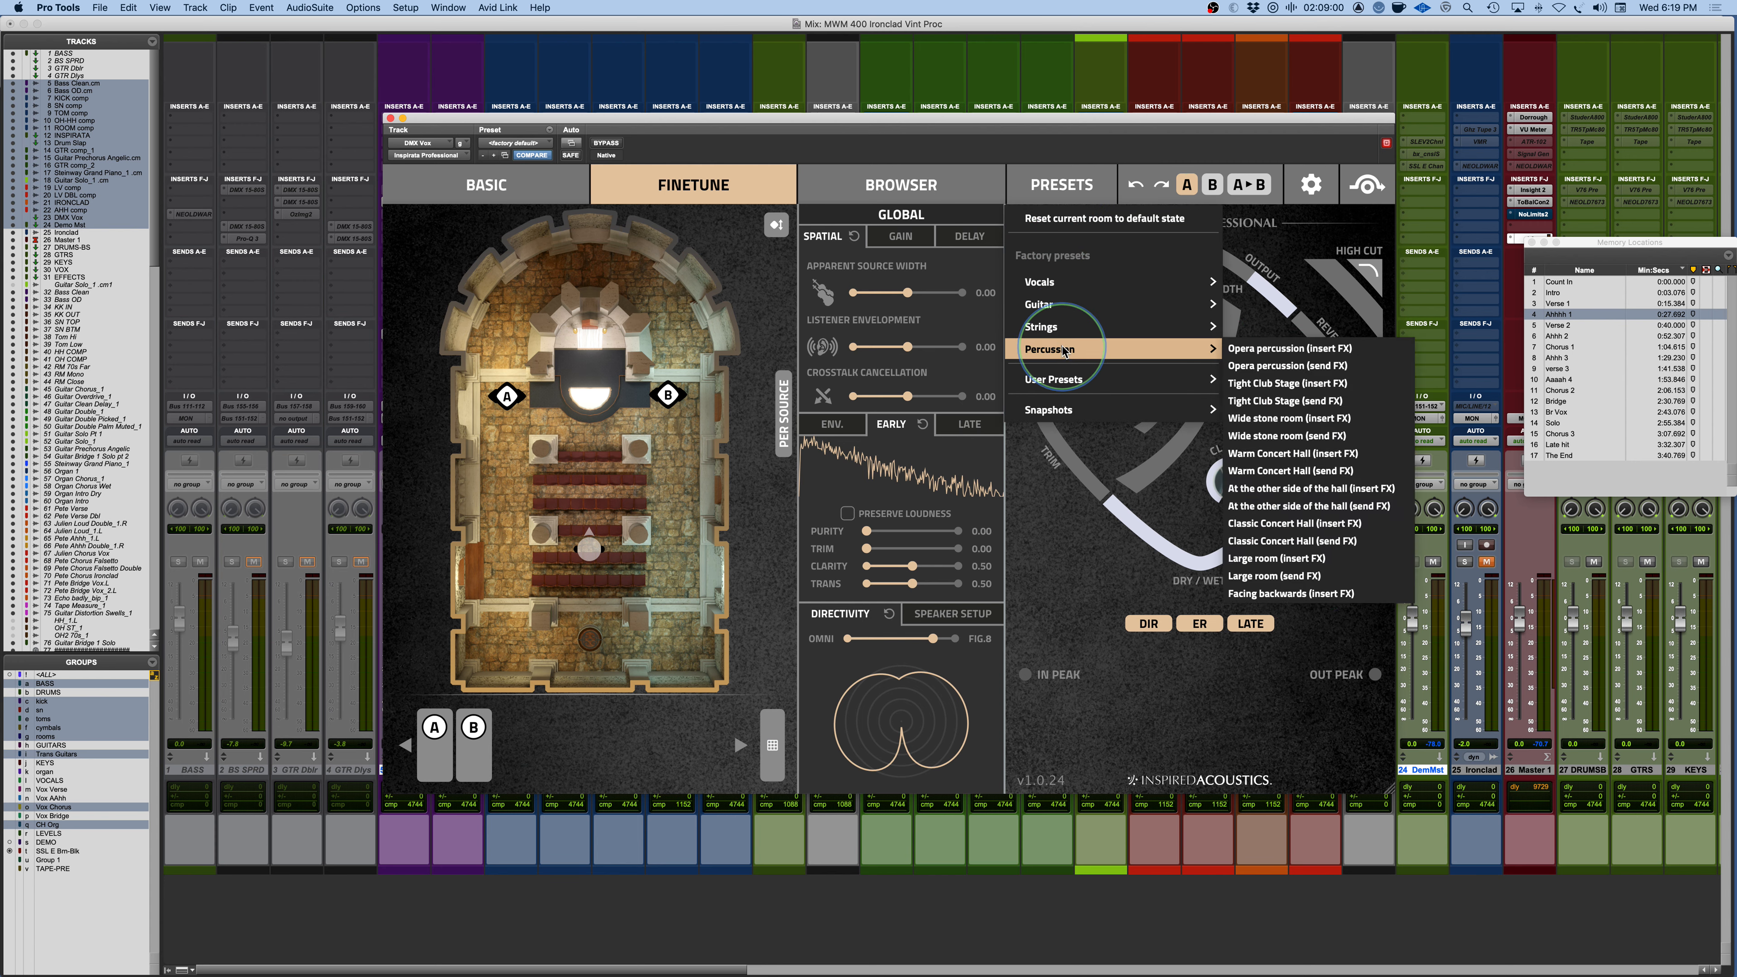
mouse_move(1057, 307)
mouse_move(1057, 356)
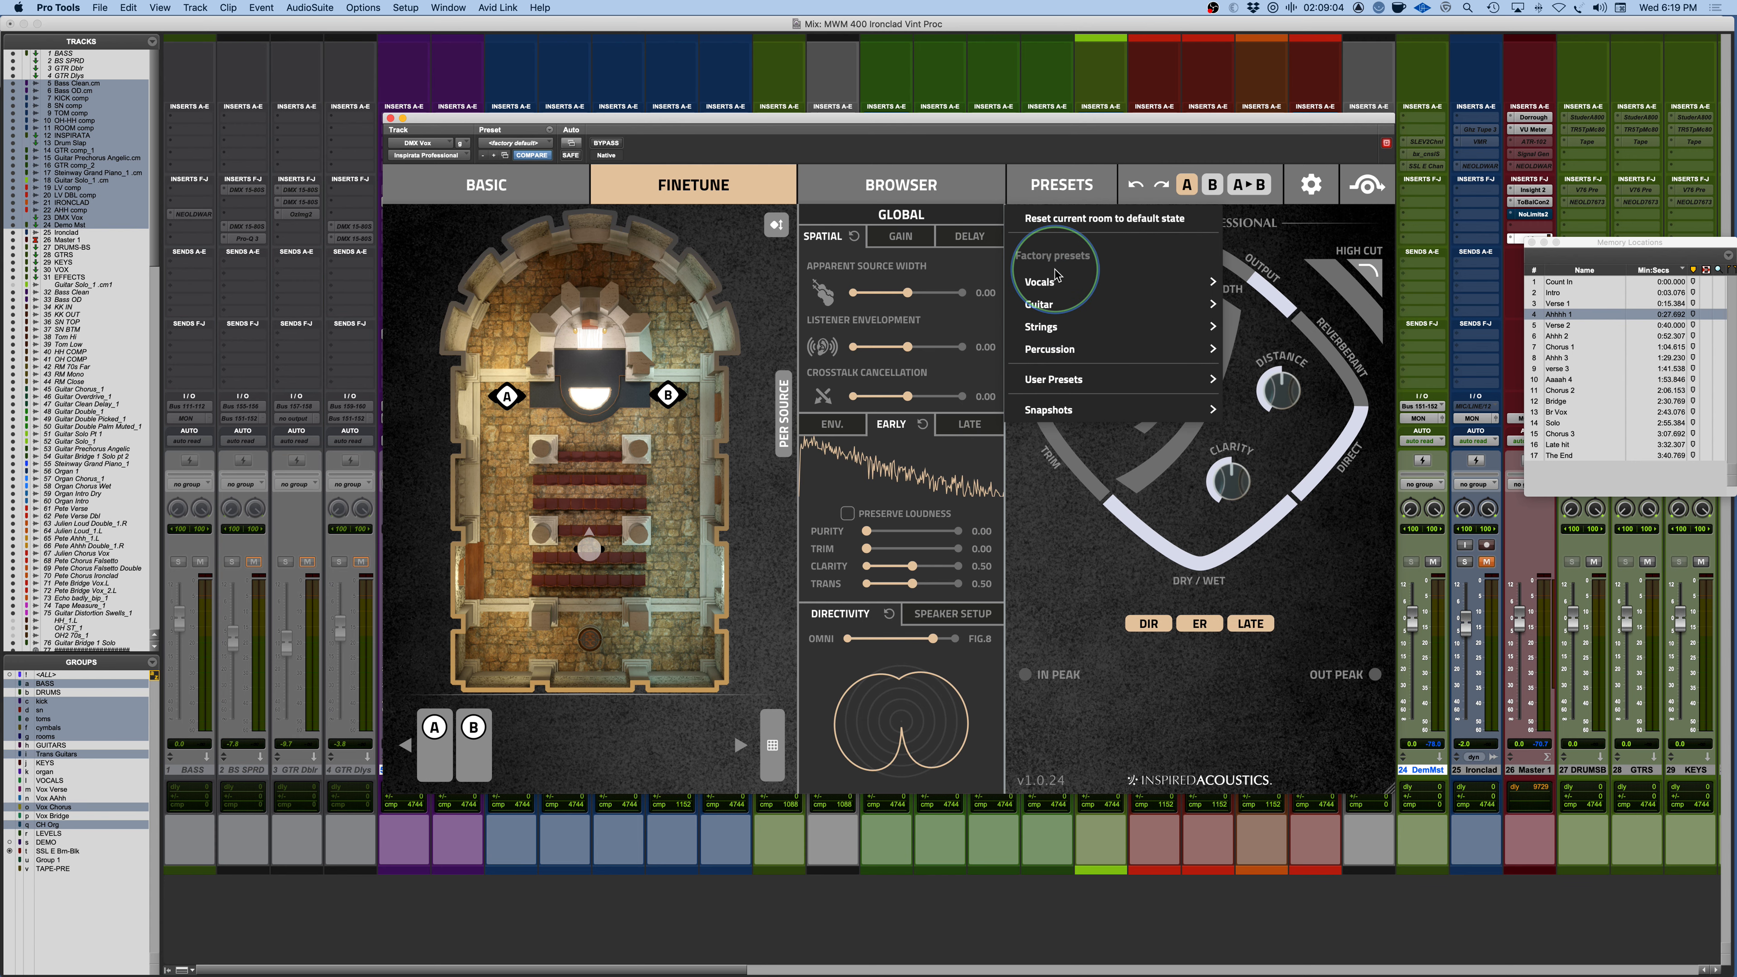
left_click(1077, 117)
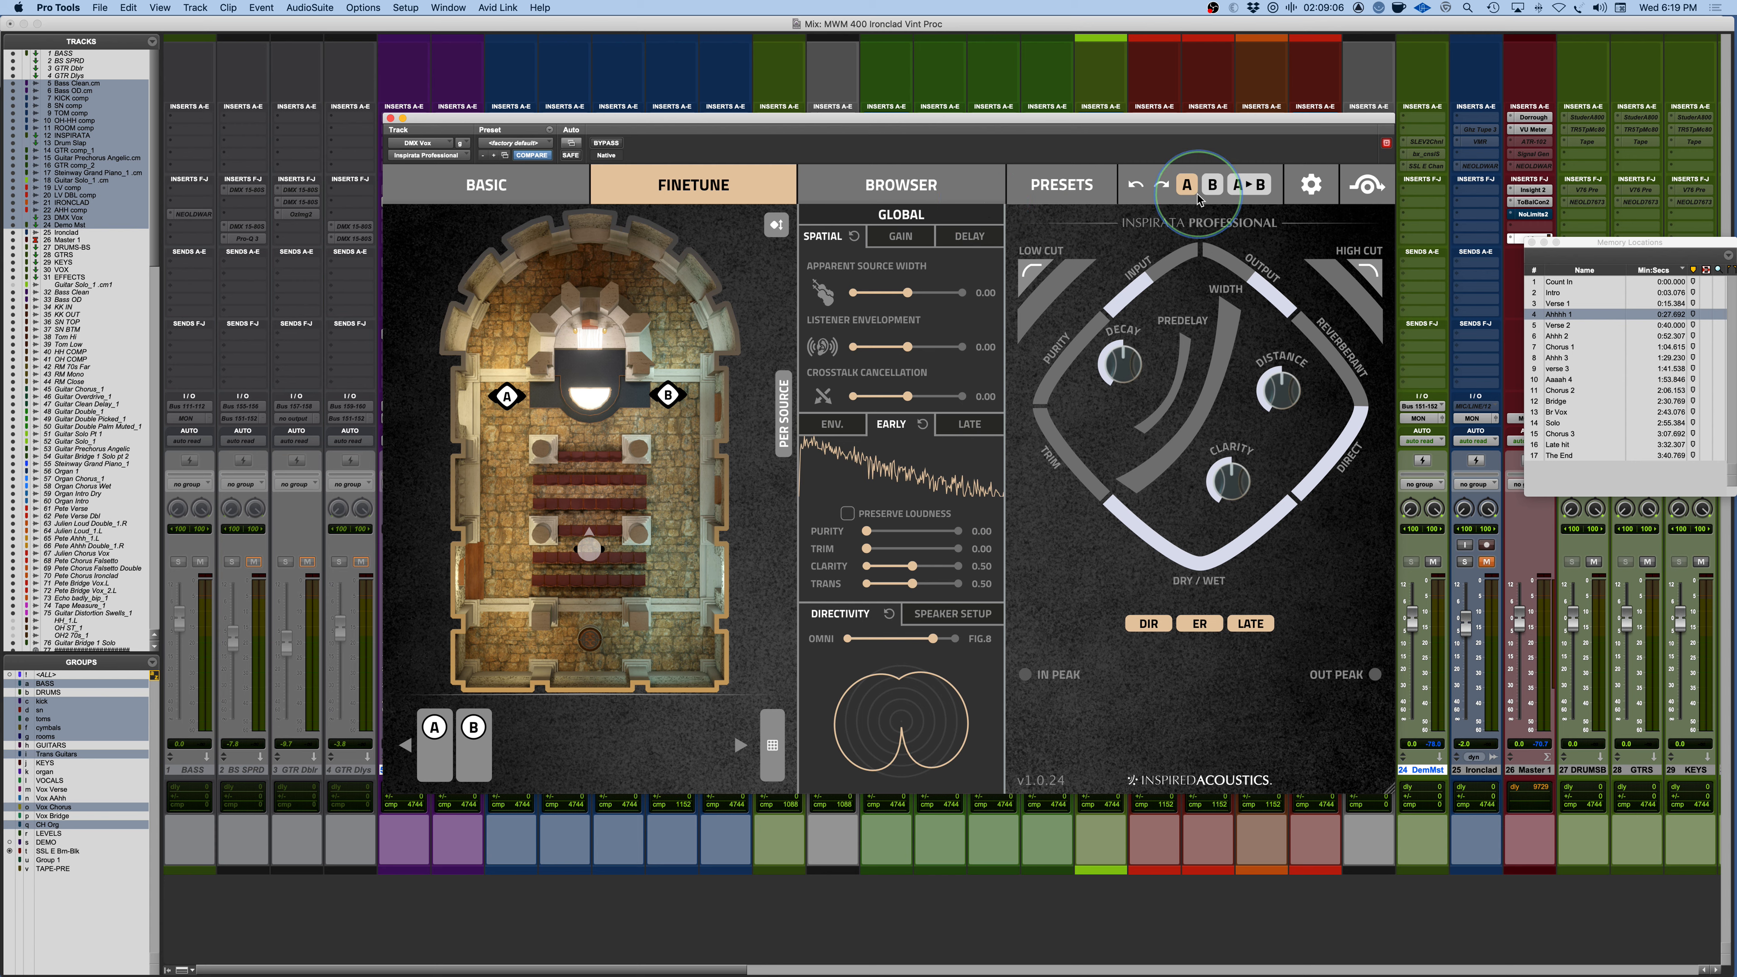
left_click(1312, 184)
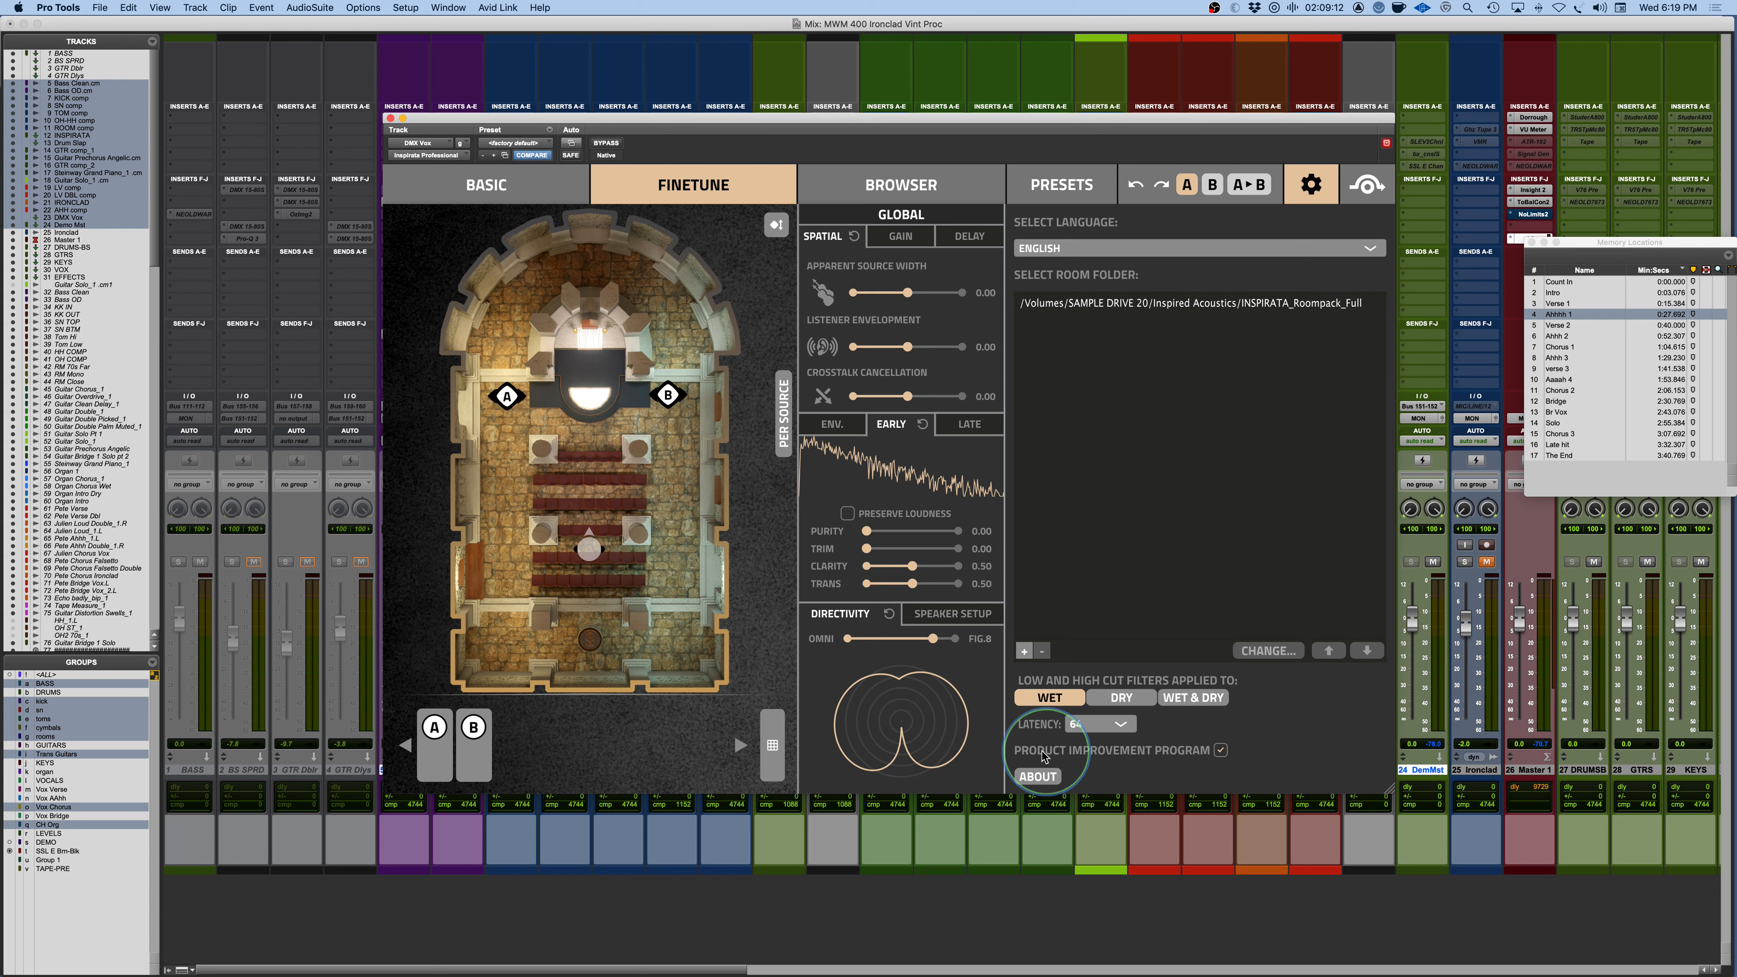
left_click(1312, 184)
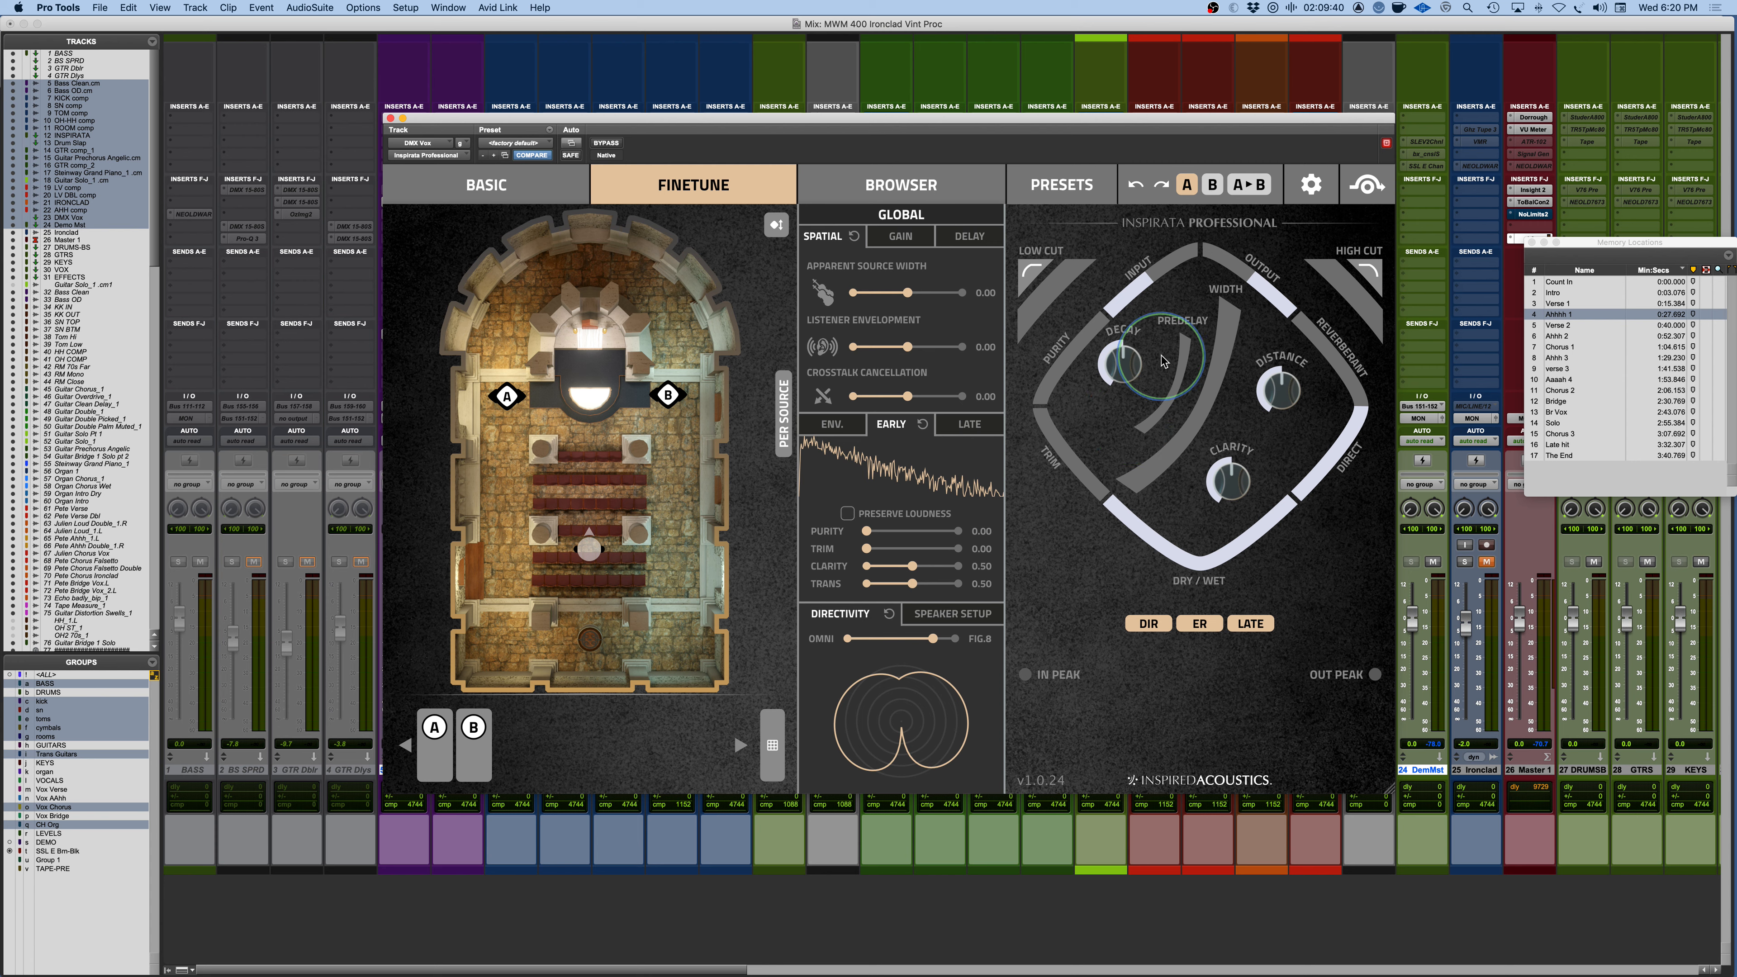
Try the Decay control and adjust Distance so the listener sits closer to the sources, around the second row of pews.
mouse_move(1149, 414)
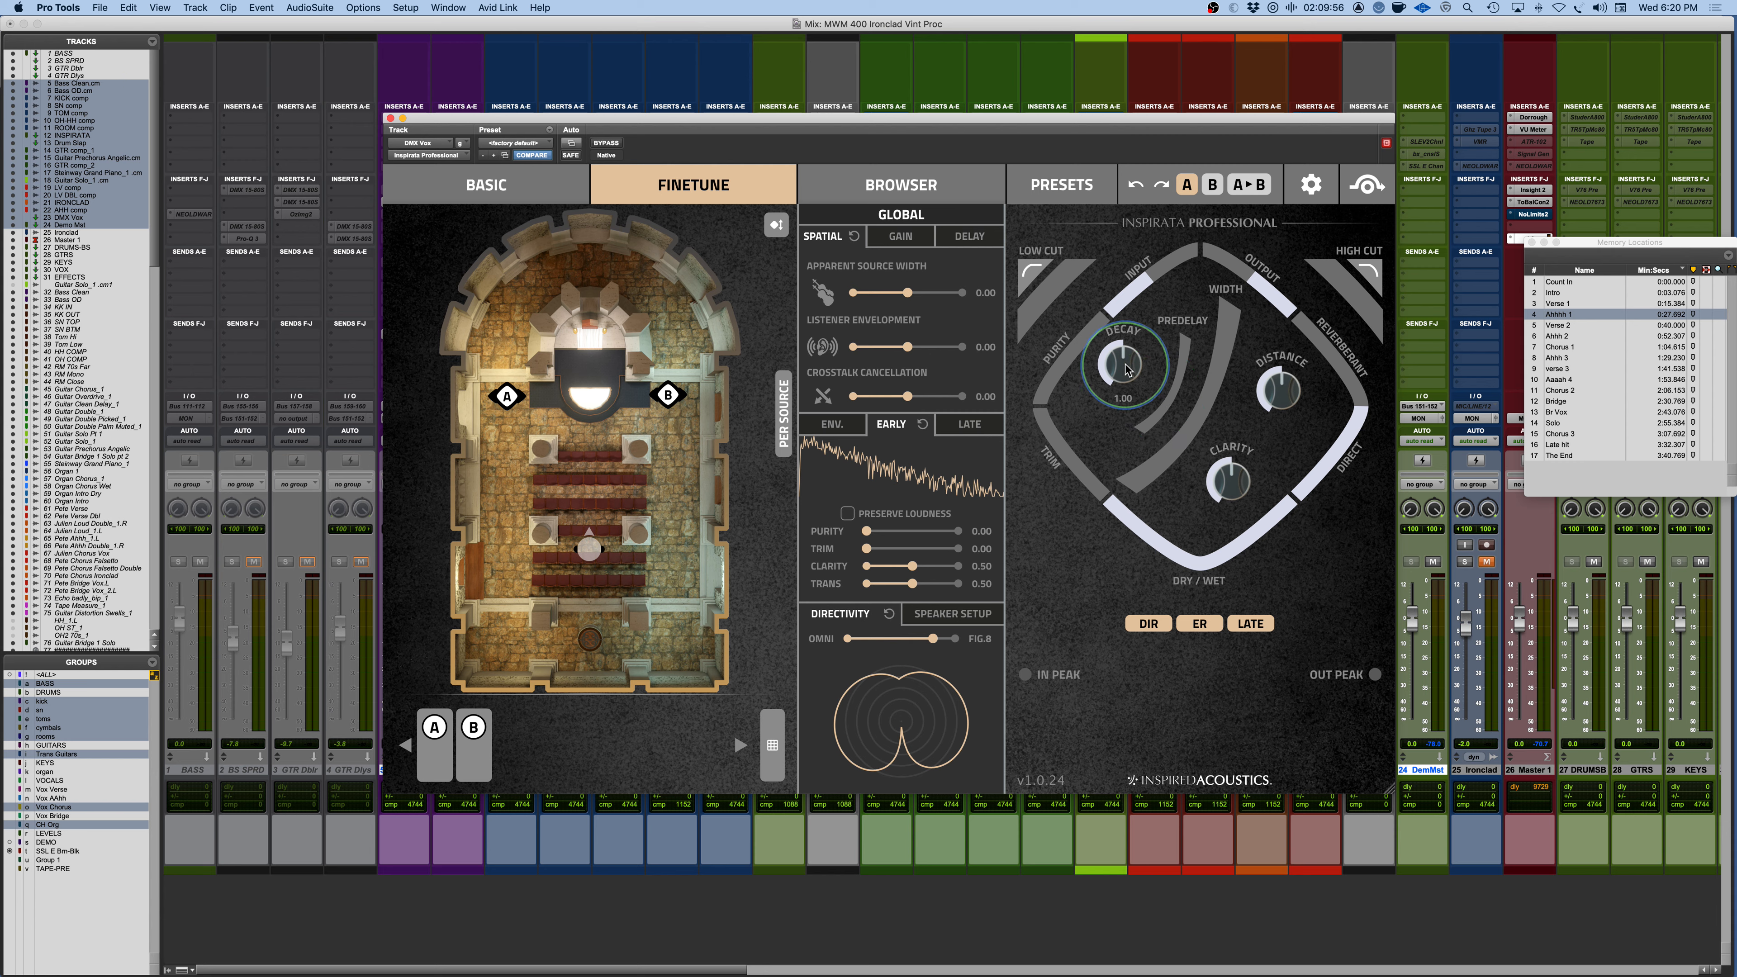
mouse_move(1125, 366)
left_mouse_down()
mouse_move(1138, 268)
mouse_move(1116, 487)
mouse_move(1122, 365)
left_mouse_up()
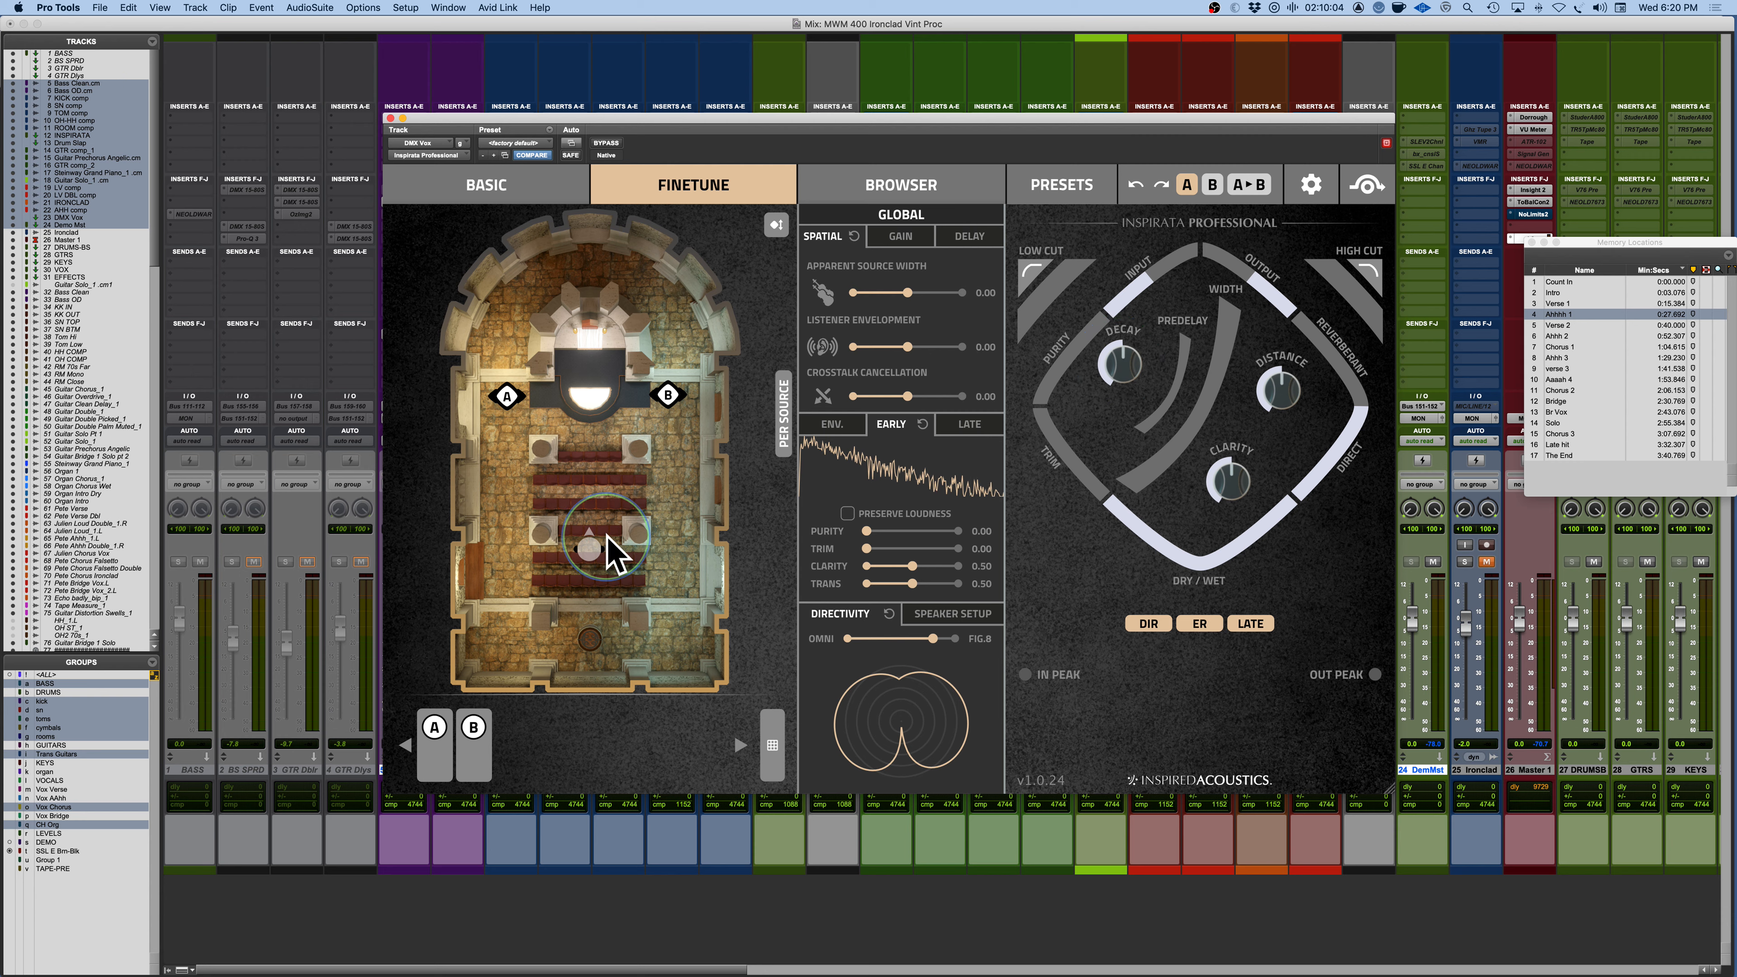
left_click_drag(1278, 391, 1272, 423)
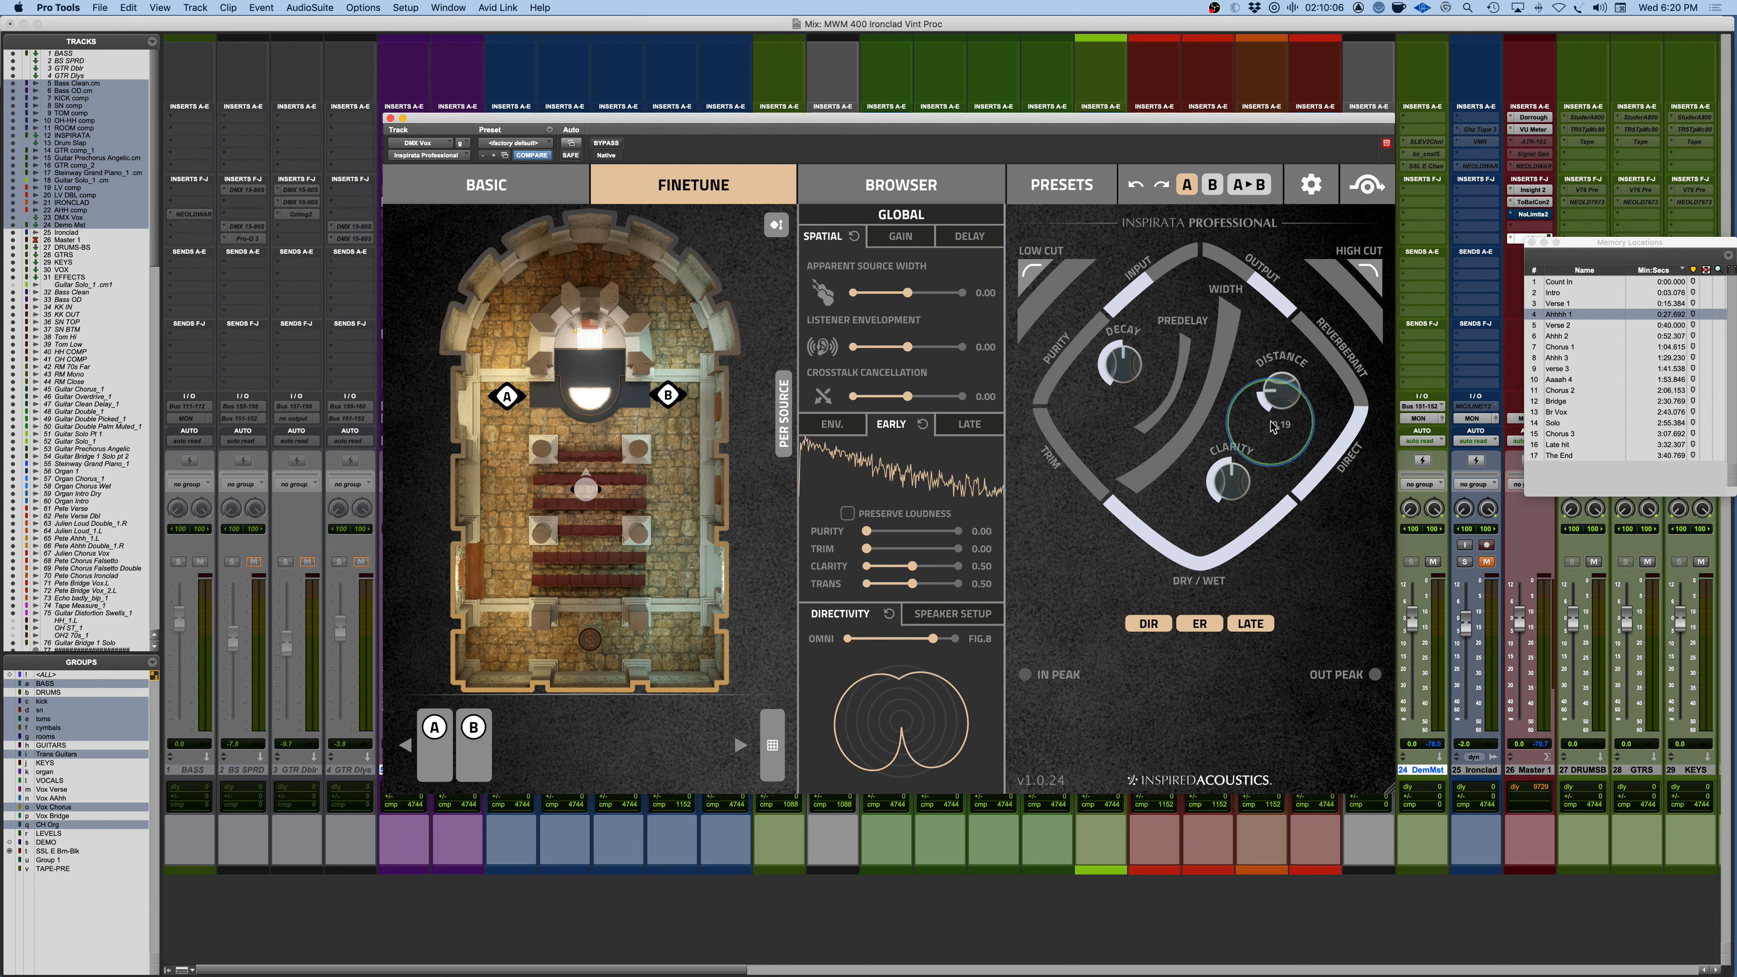
mouse_move(585, 489)
left_mouse_down()
mouse_move(598, 588)
mouse_move(591, 539)
left_mouse_up()
mouse_move(1283, 391)
left_mouse_down()
mouse_move(1289, 364)
mouse_move(1285, 425)
left_mouse_up()
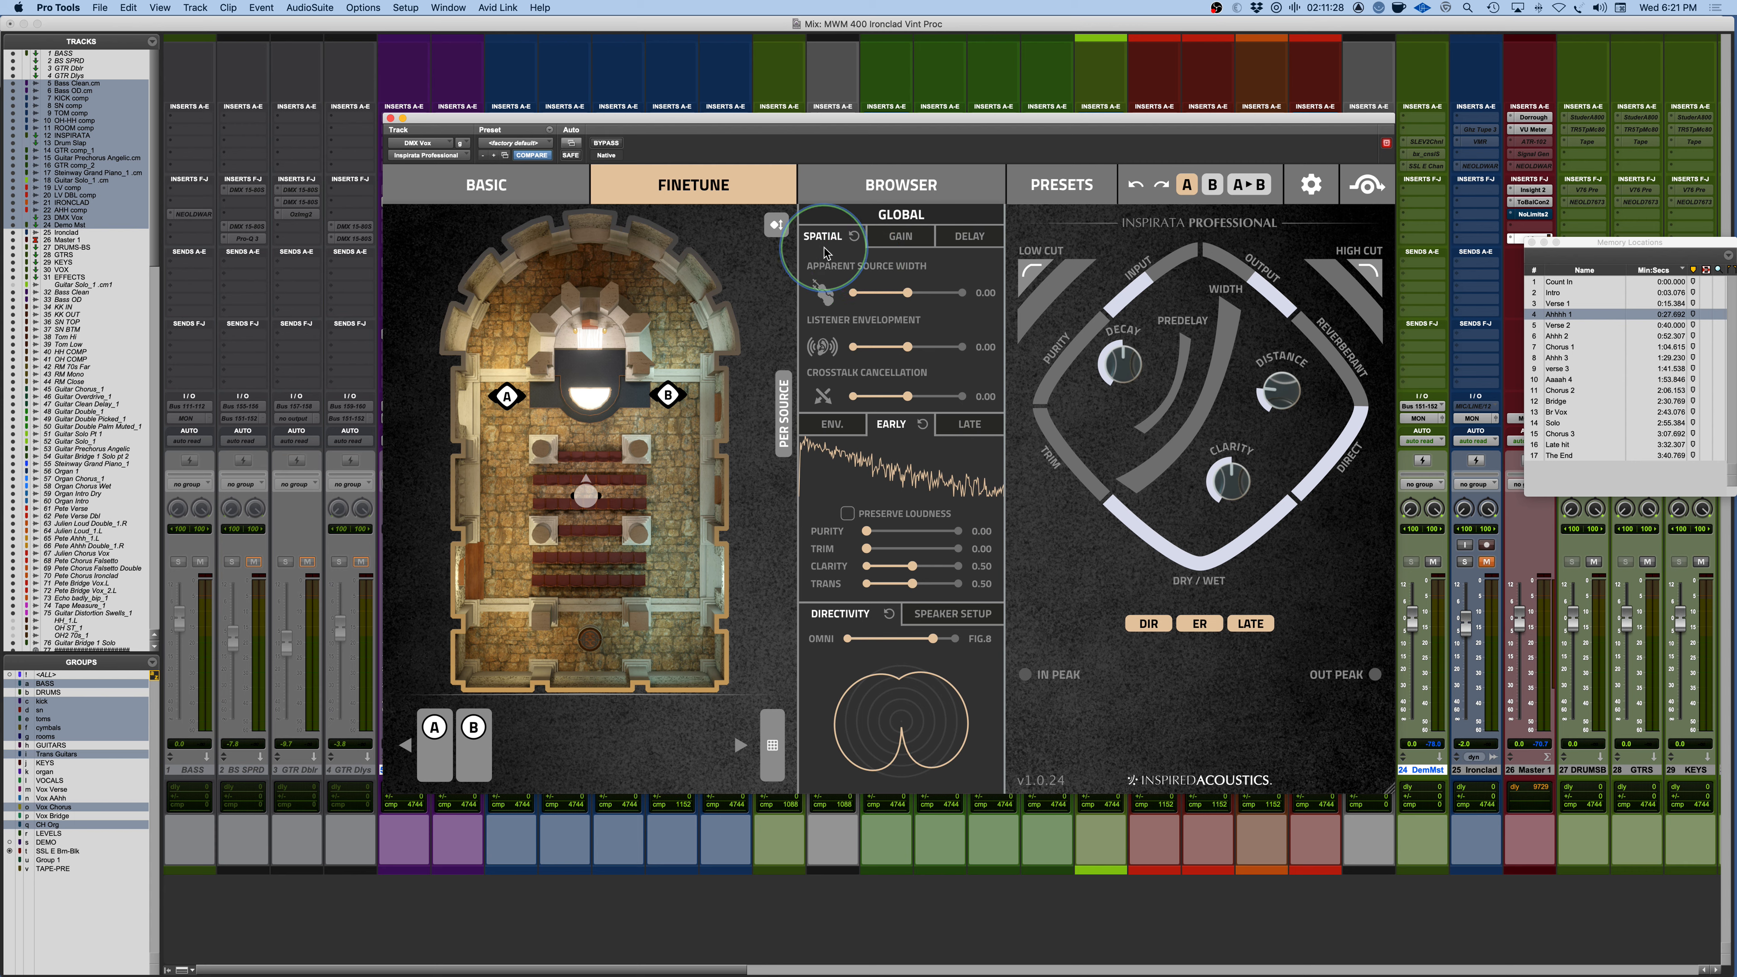
Set the global spatial values to -0.43 apparent source width, -0.62 listener envelopment and -0.08 crosstalk cancellation.
mouse_move(907, 293)
left_mouse_down()
mouse_move(957, 293)
mouse_move(886, 292)
left_mouse_up()
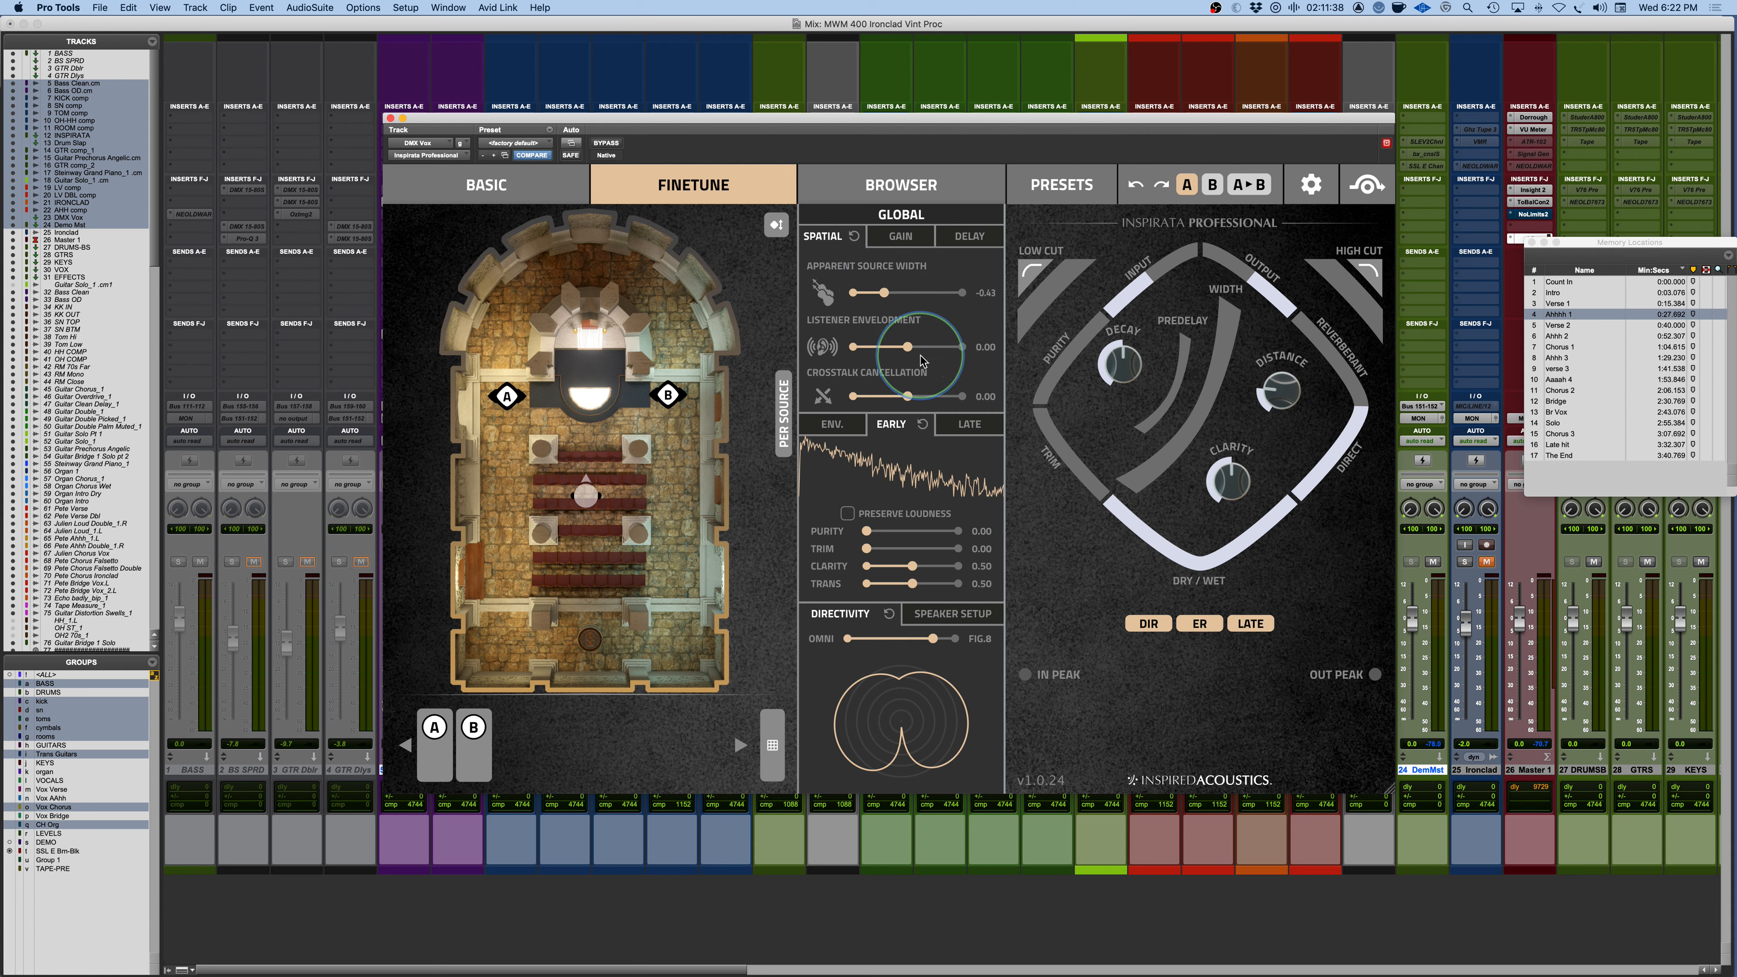
left_click_drag(907, 348, 962, 347)
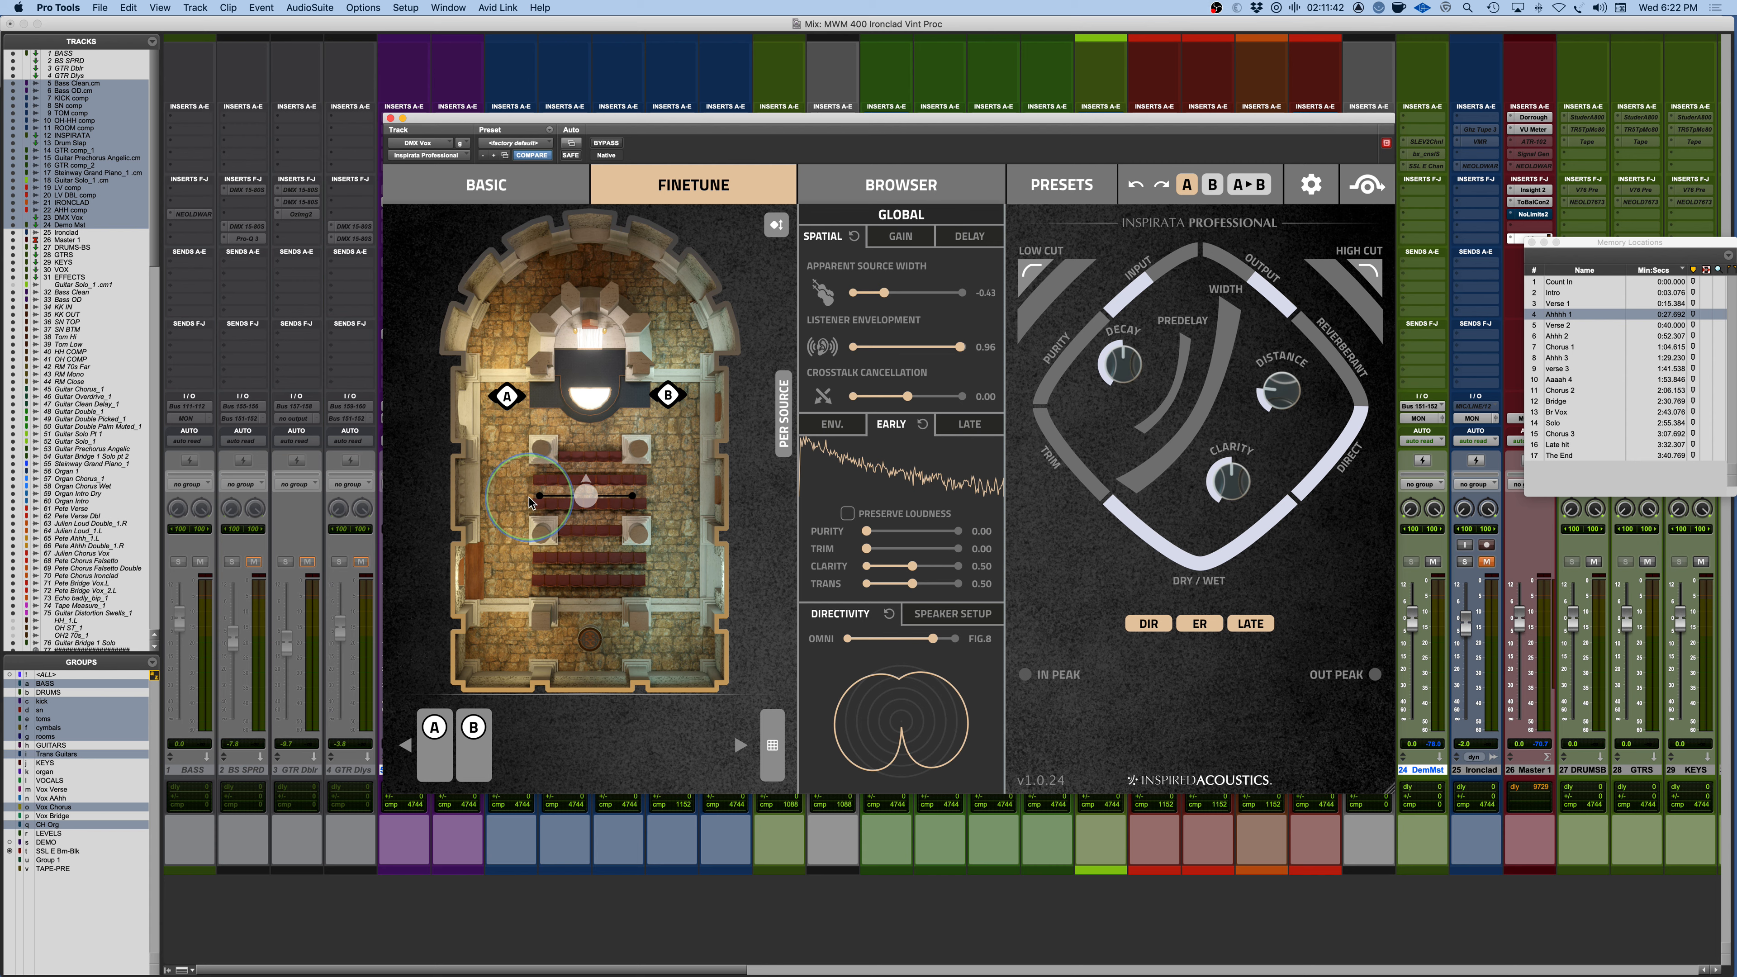
left_click_drag(971, 352, 883, 350)
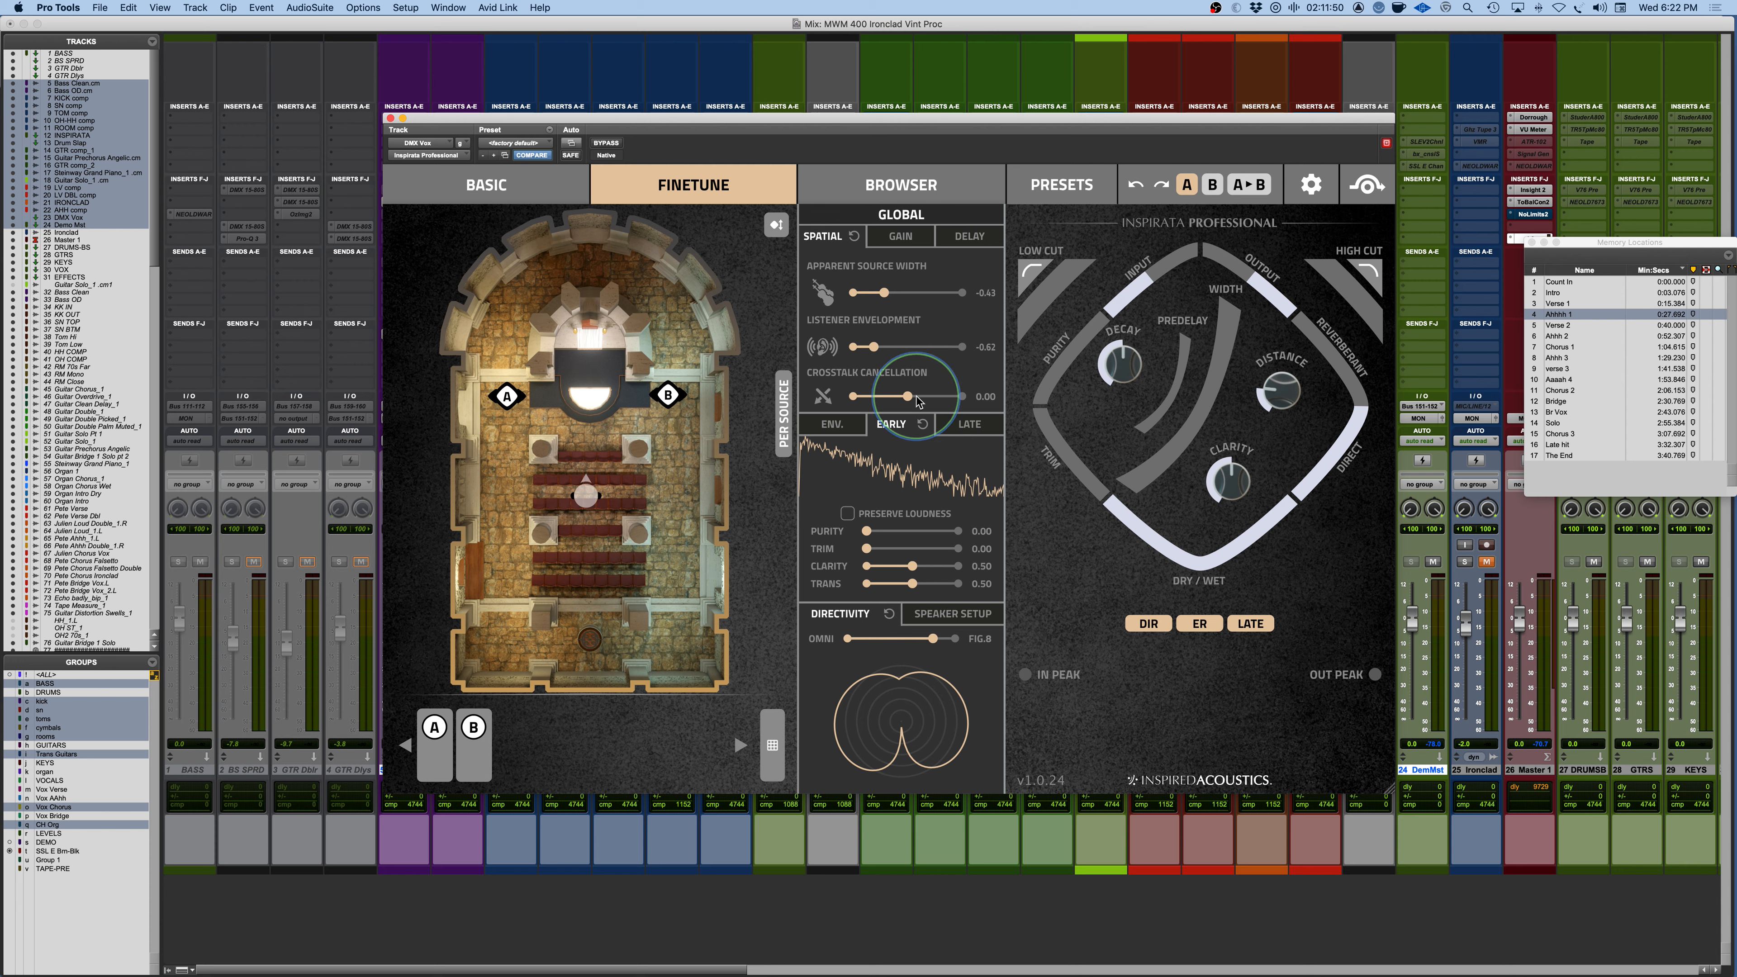
mouse_move(907, 396)
left_mouse_down()
mouse_move(855, 402)
mouse_move(993, 393)
mouse_move(841, 410)
mouse_move(904, 404)
left_mouse_up()
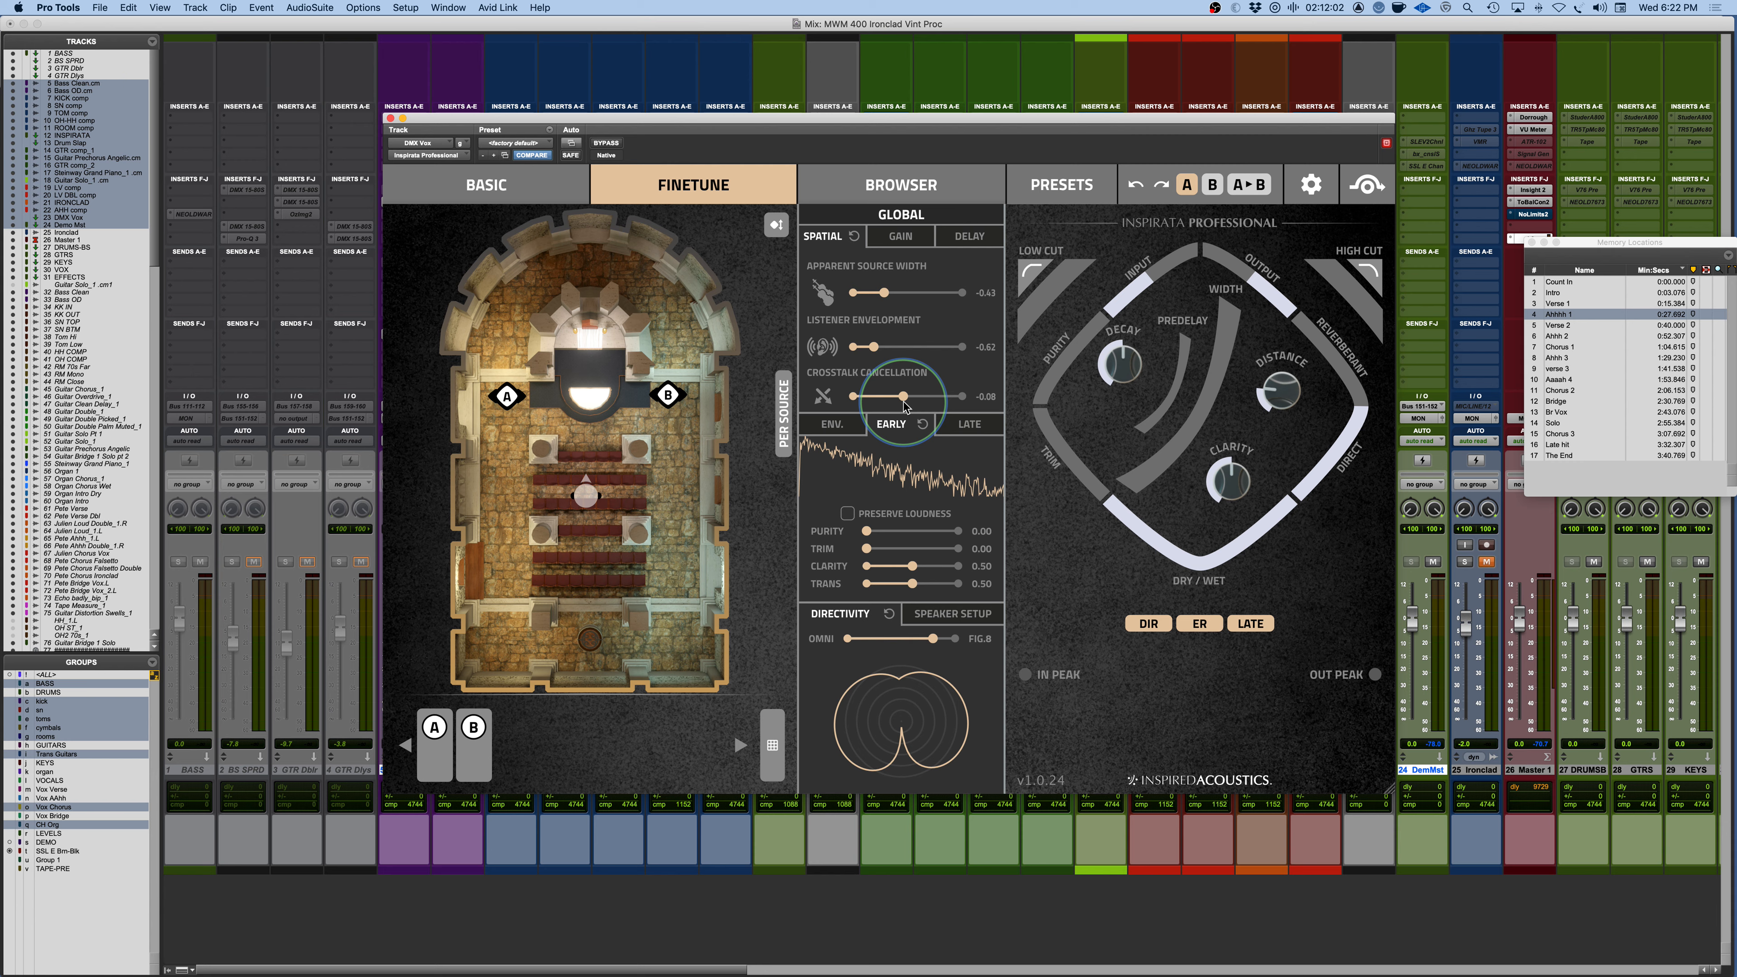
Check the global gain levels, try the Manual propagation delay mode and leave the propagation delay setup on Natural.
left_click(894, 237)
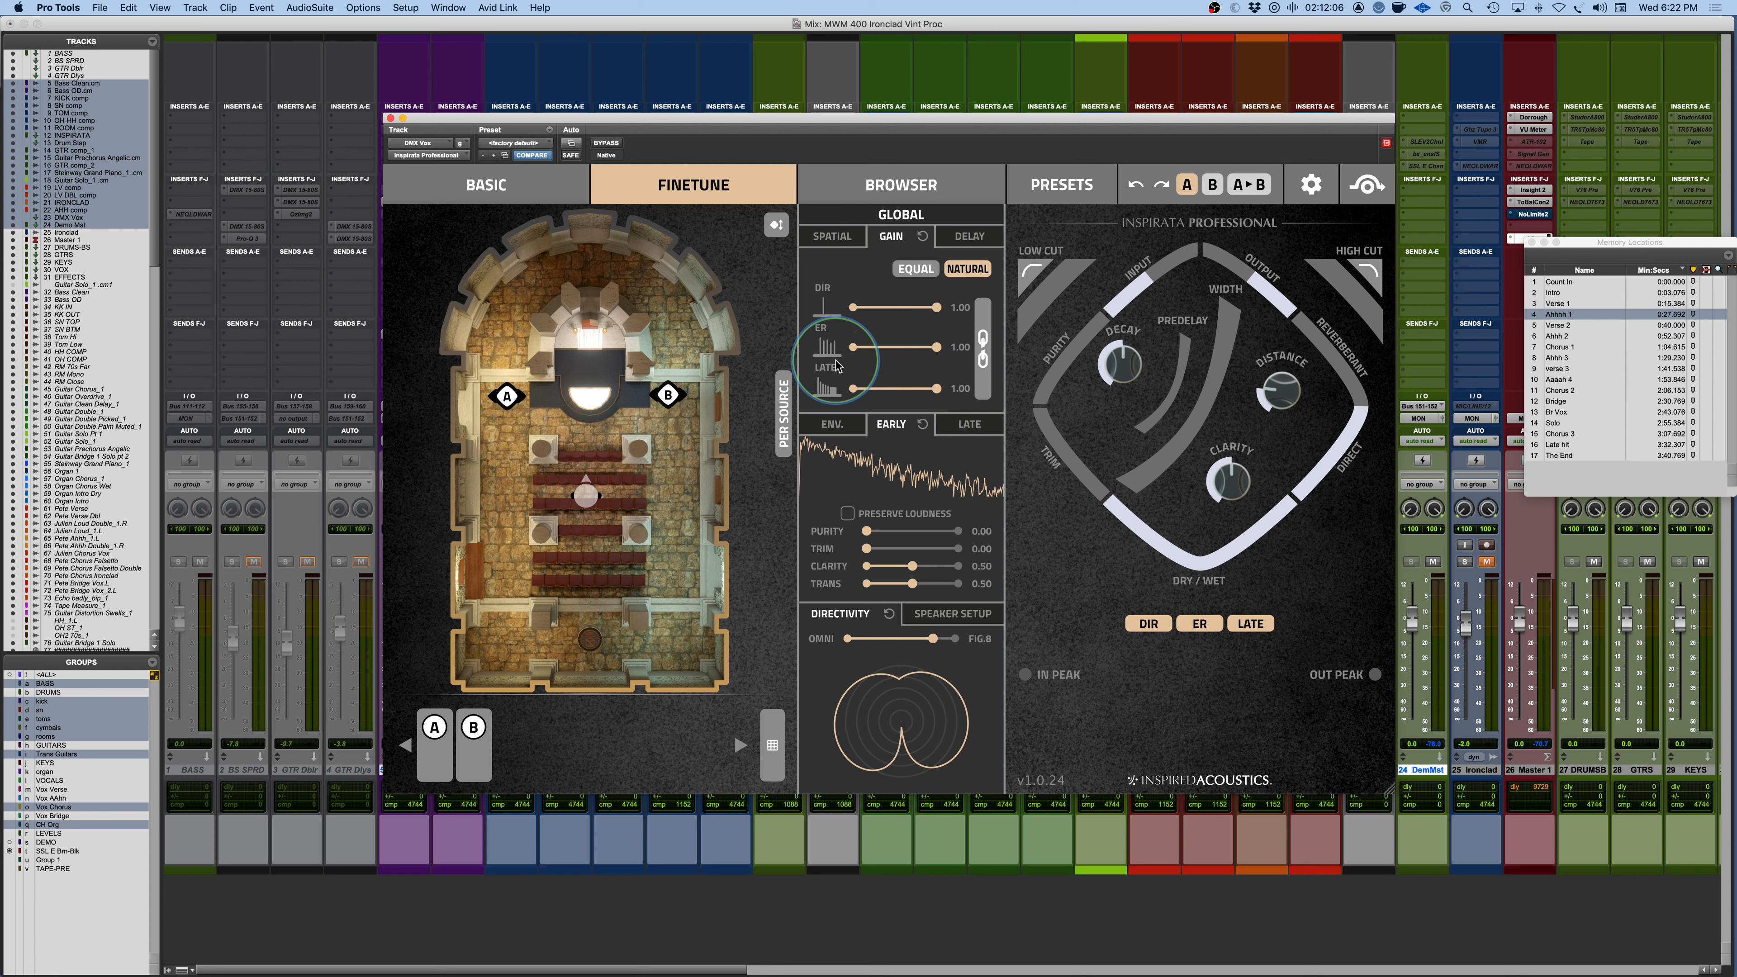
left_click(966, 237)
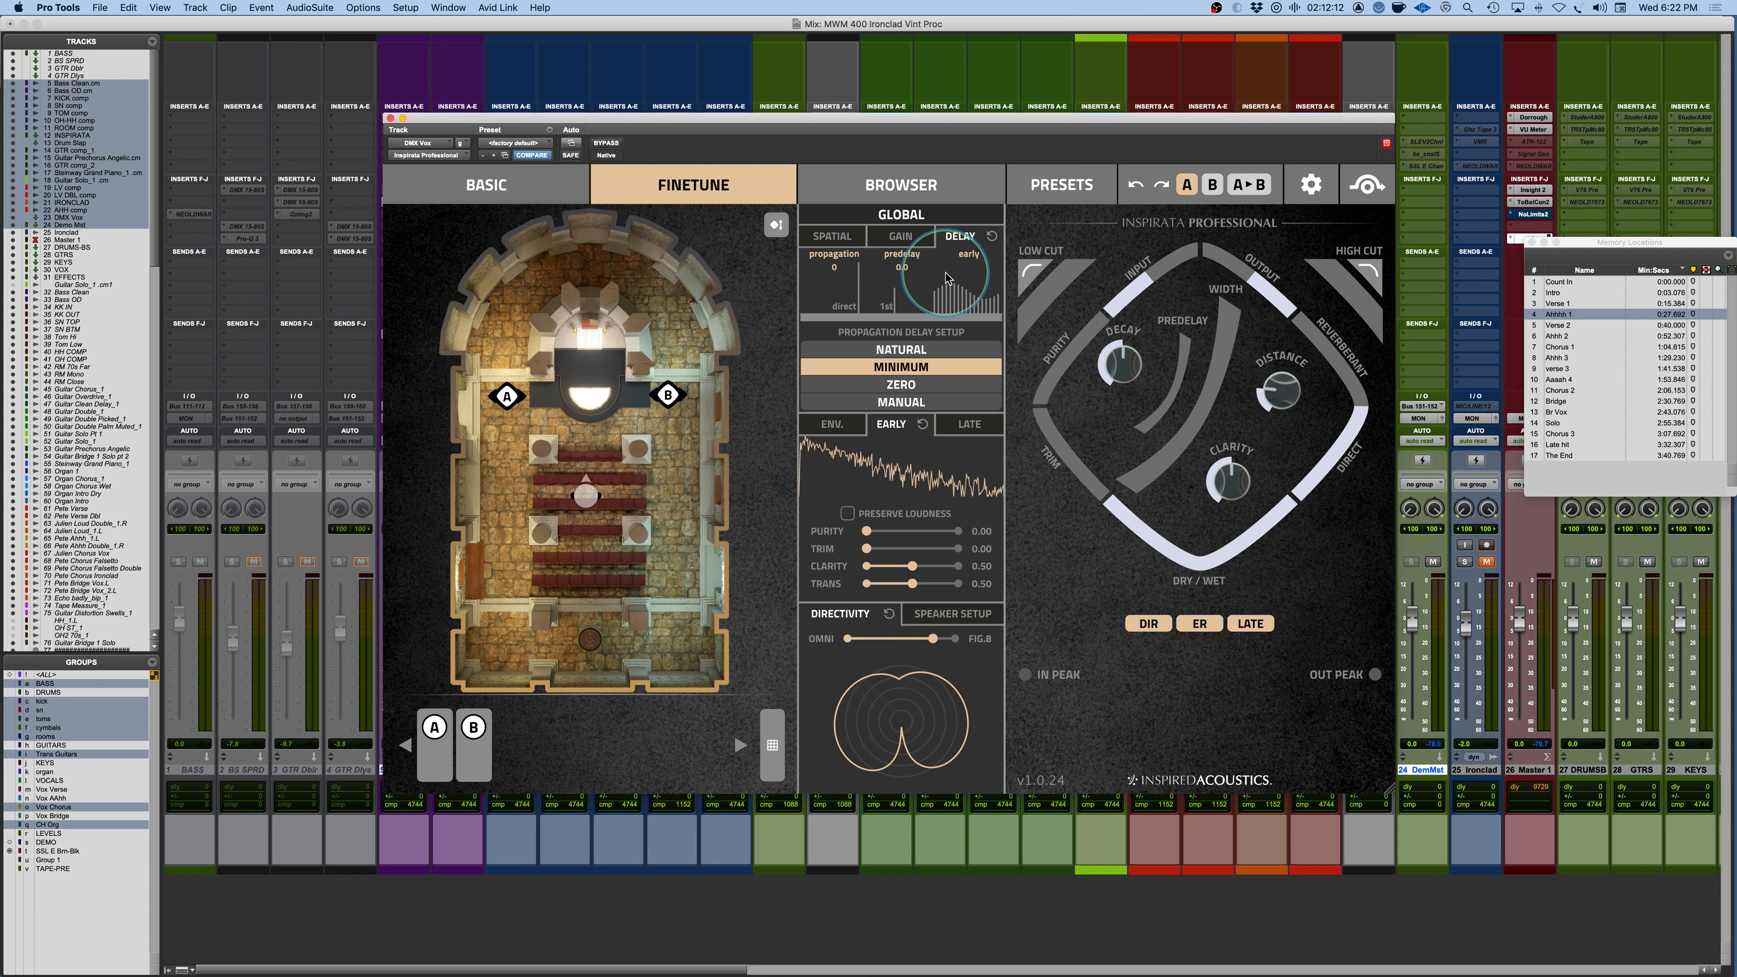
left_click(922, 351)
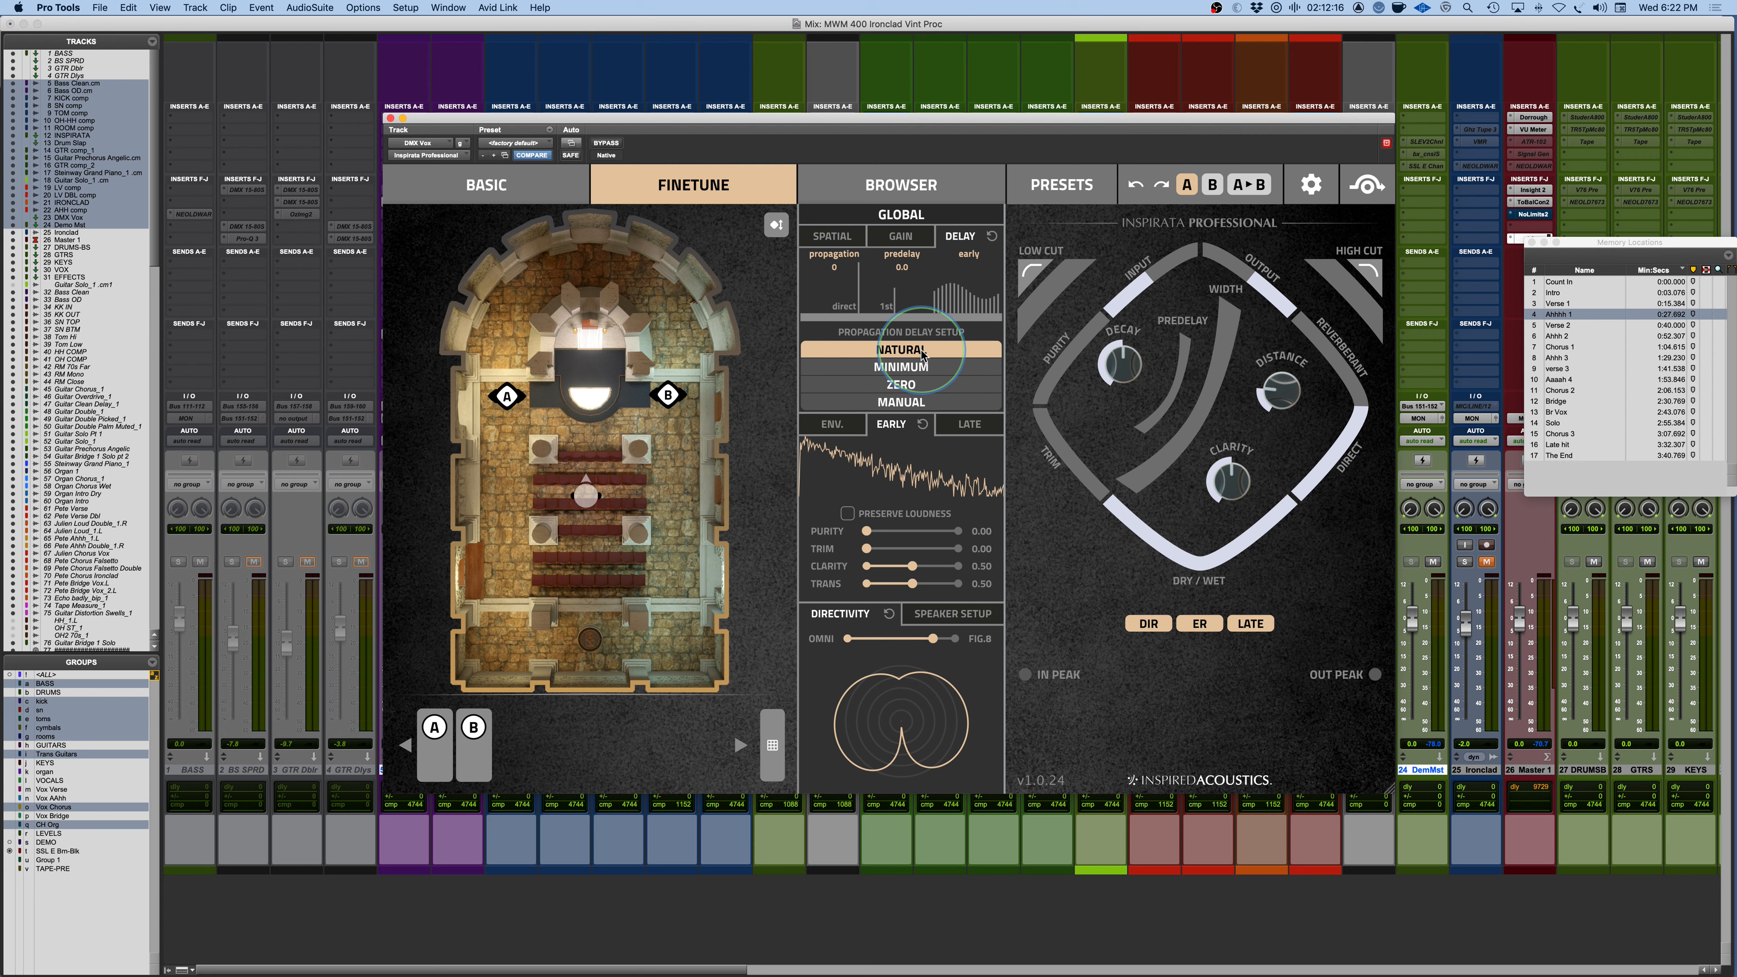
left_click(910, 405)
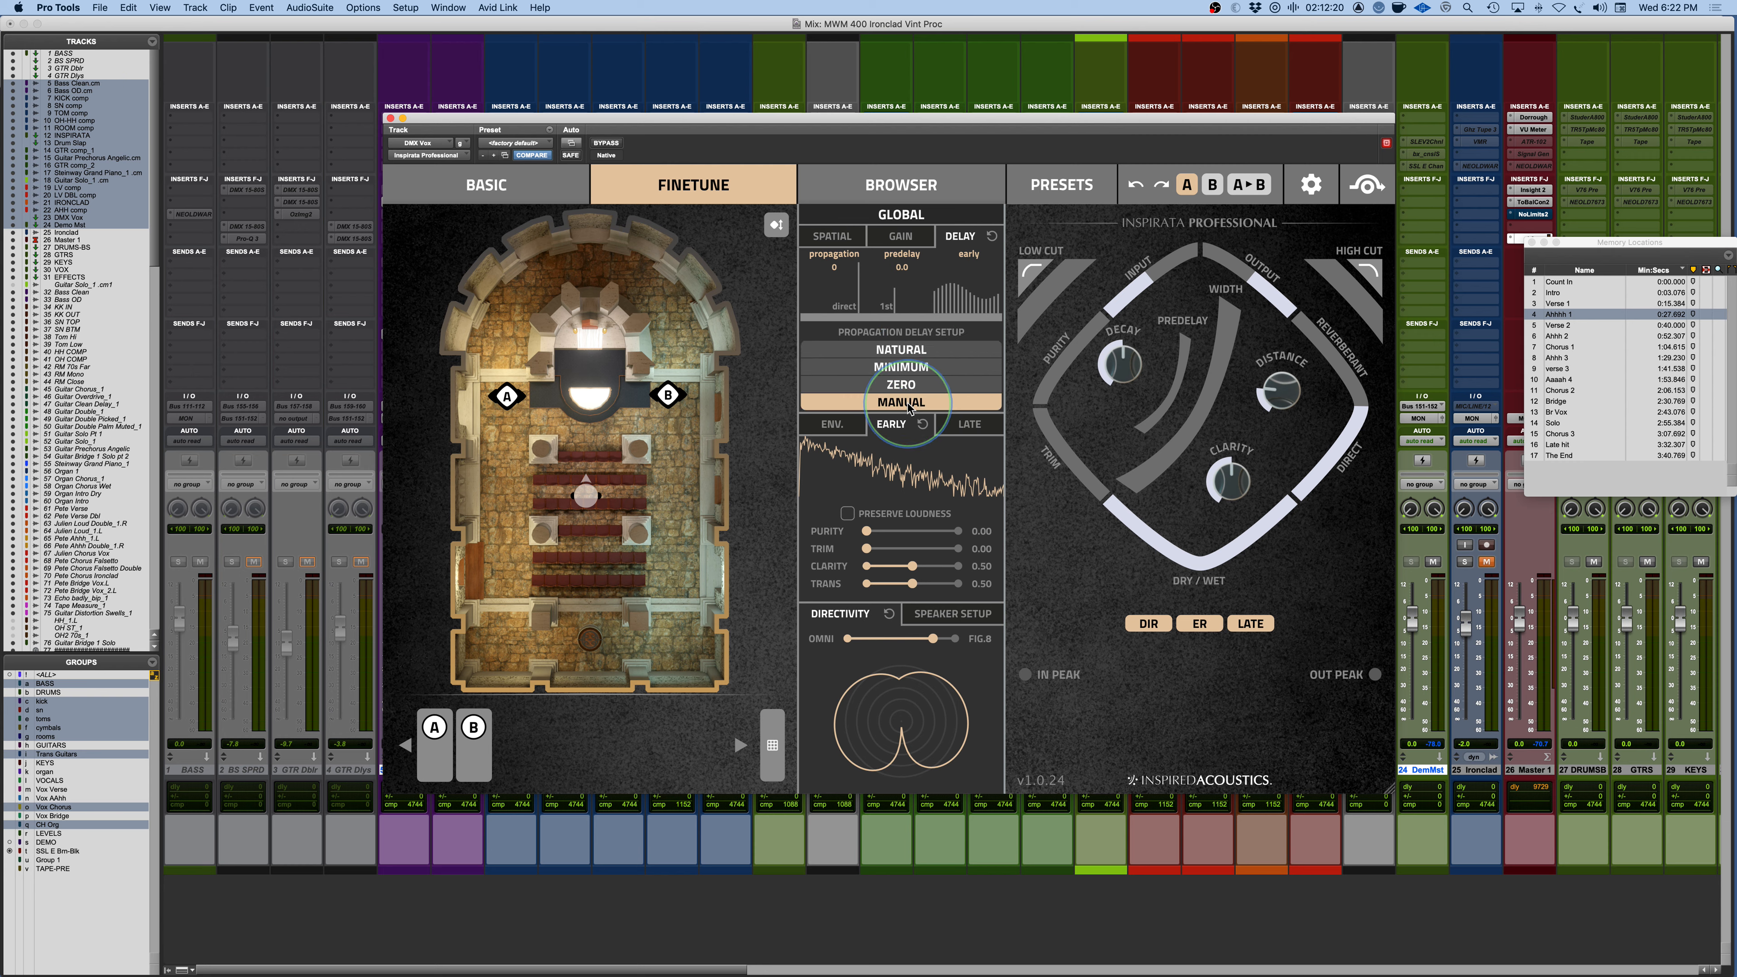
left_click(909, 350)
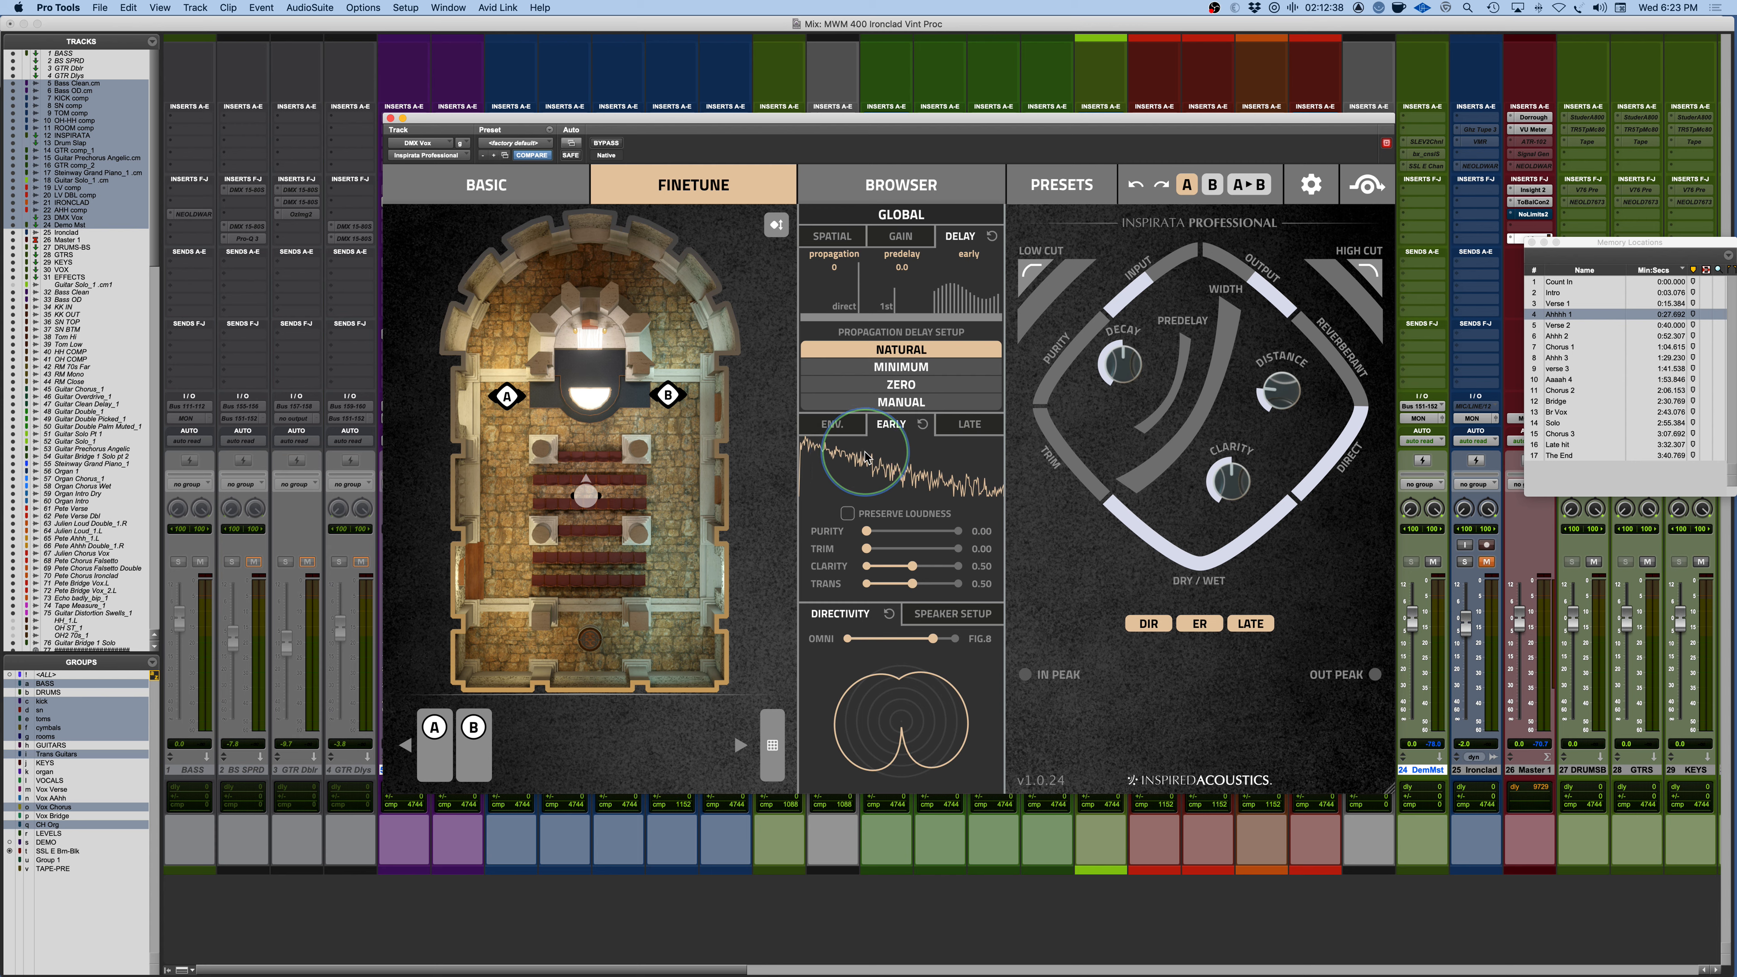
Lower the second point of the reverb decay envelope and return to the early reflection settings.
left_click(830, 427)
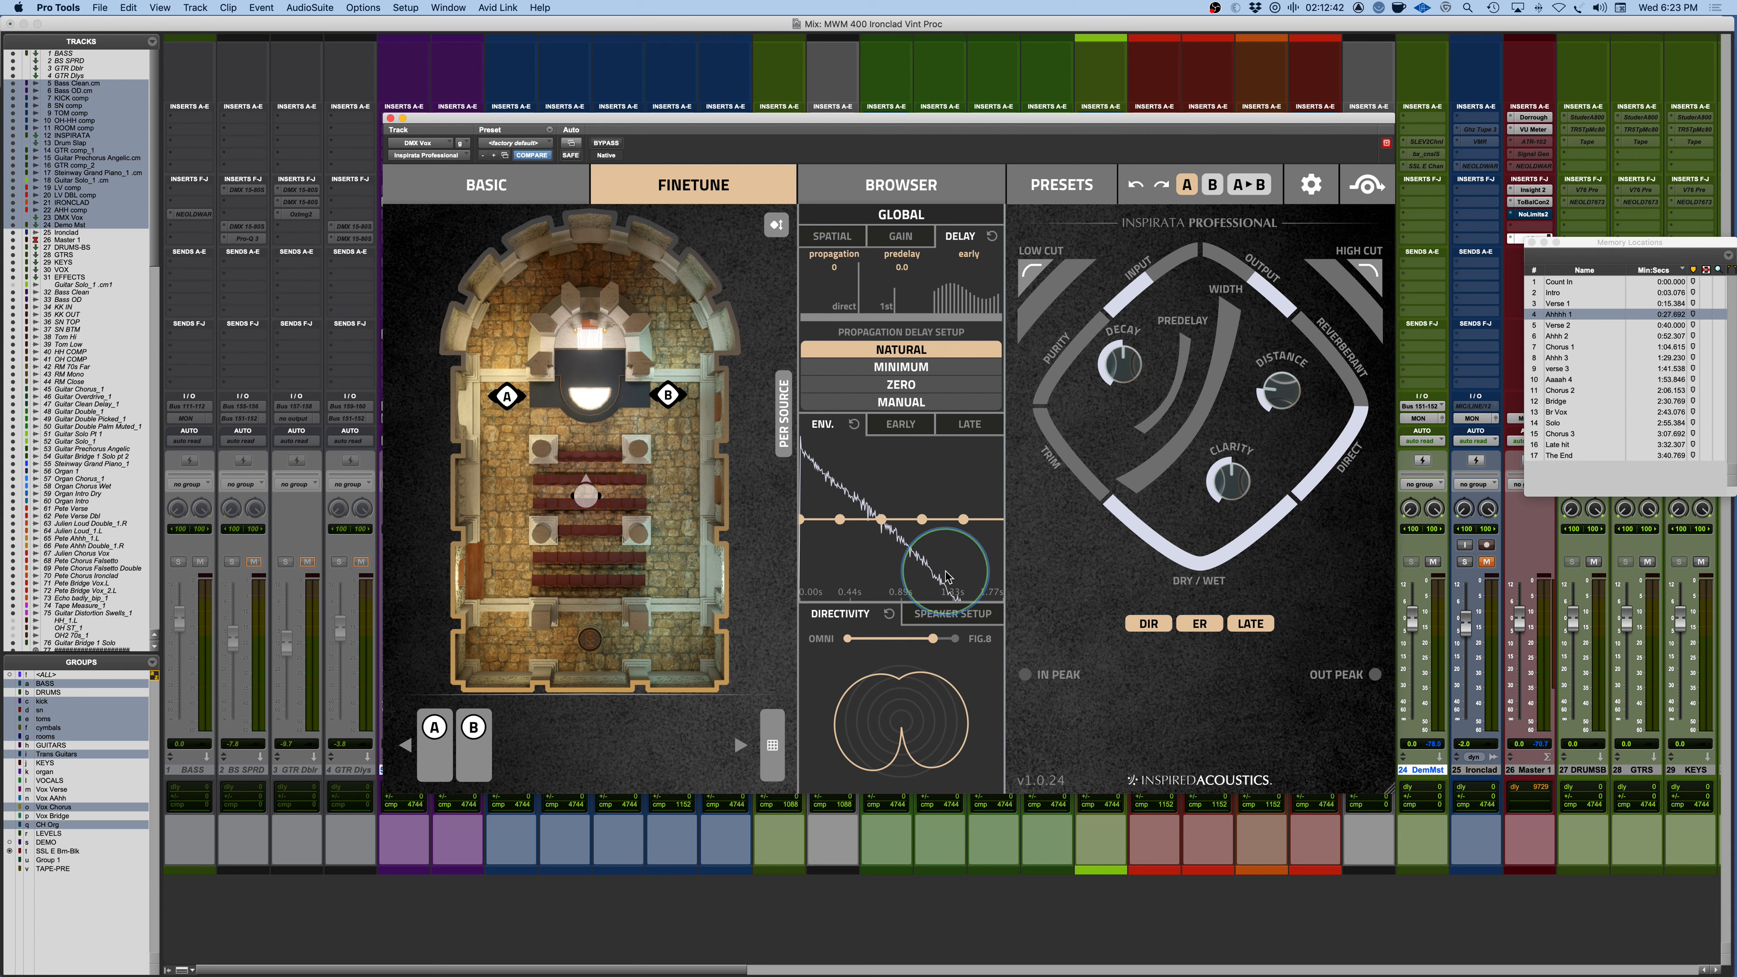
left_click_drag(882, 520, 881, 549)
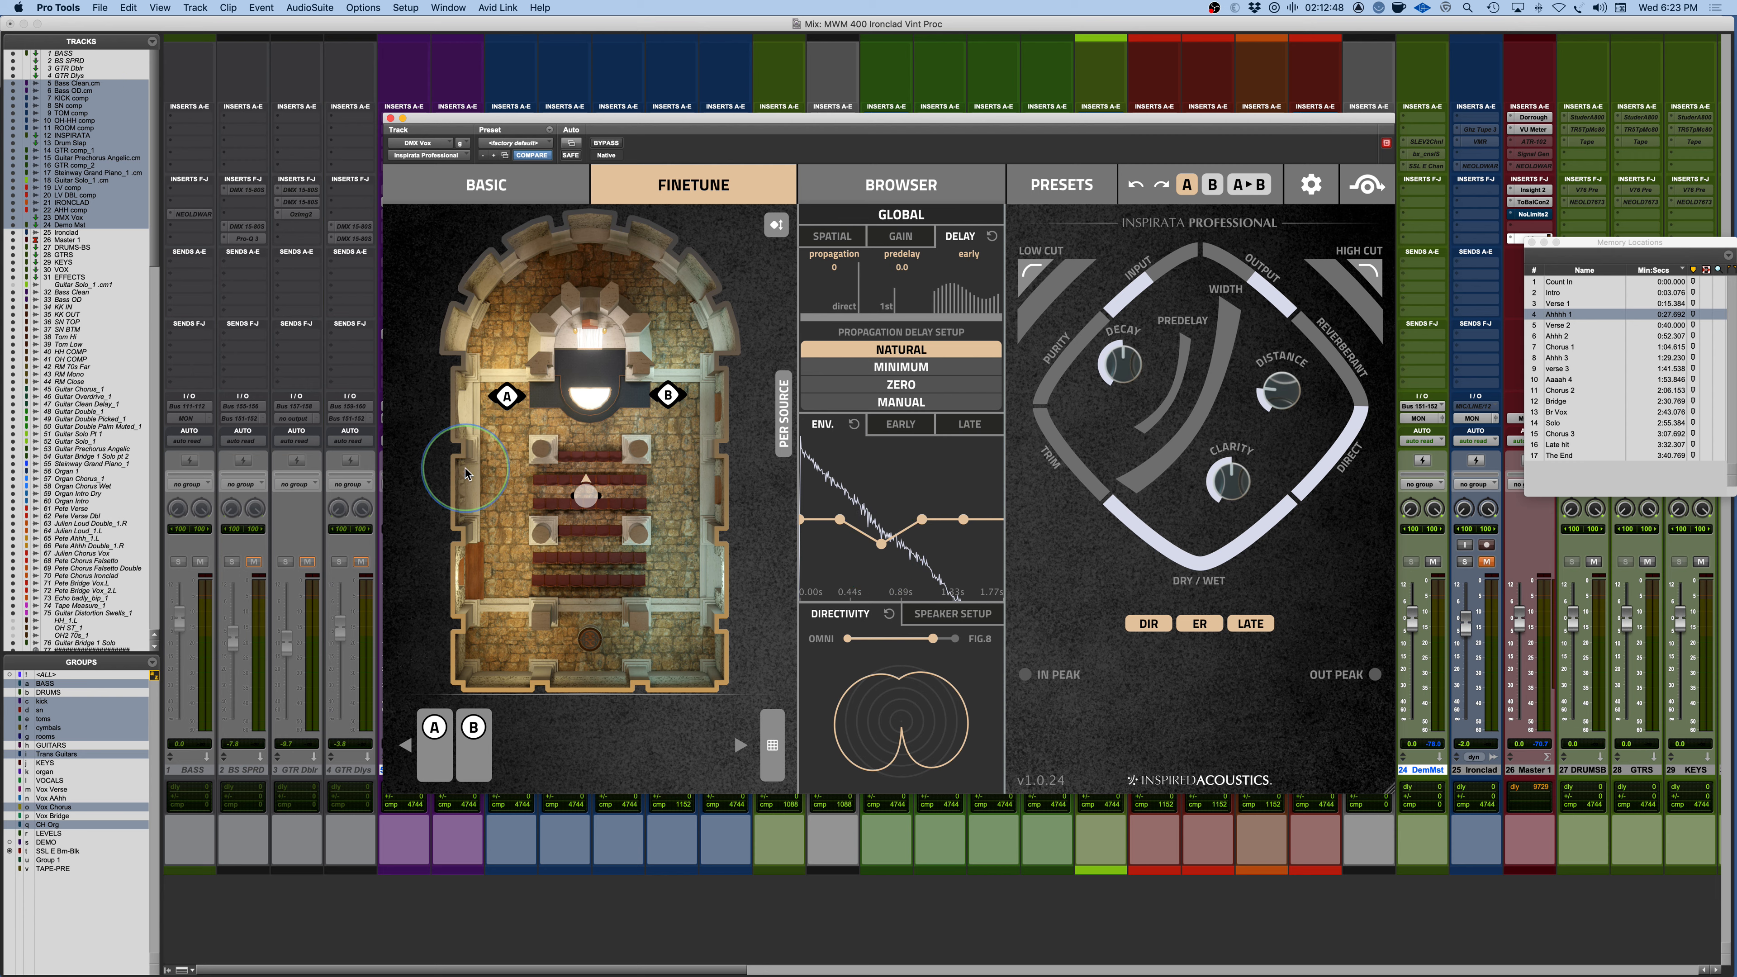
left_click(904, 425)
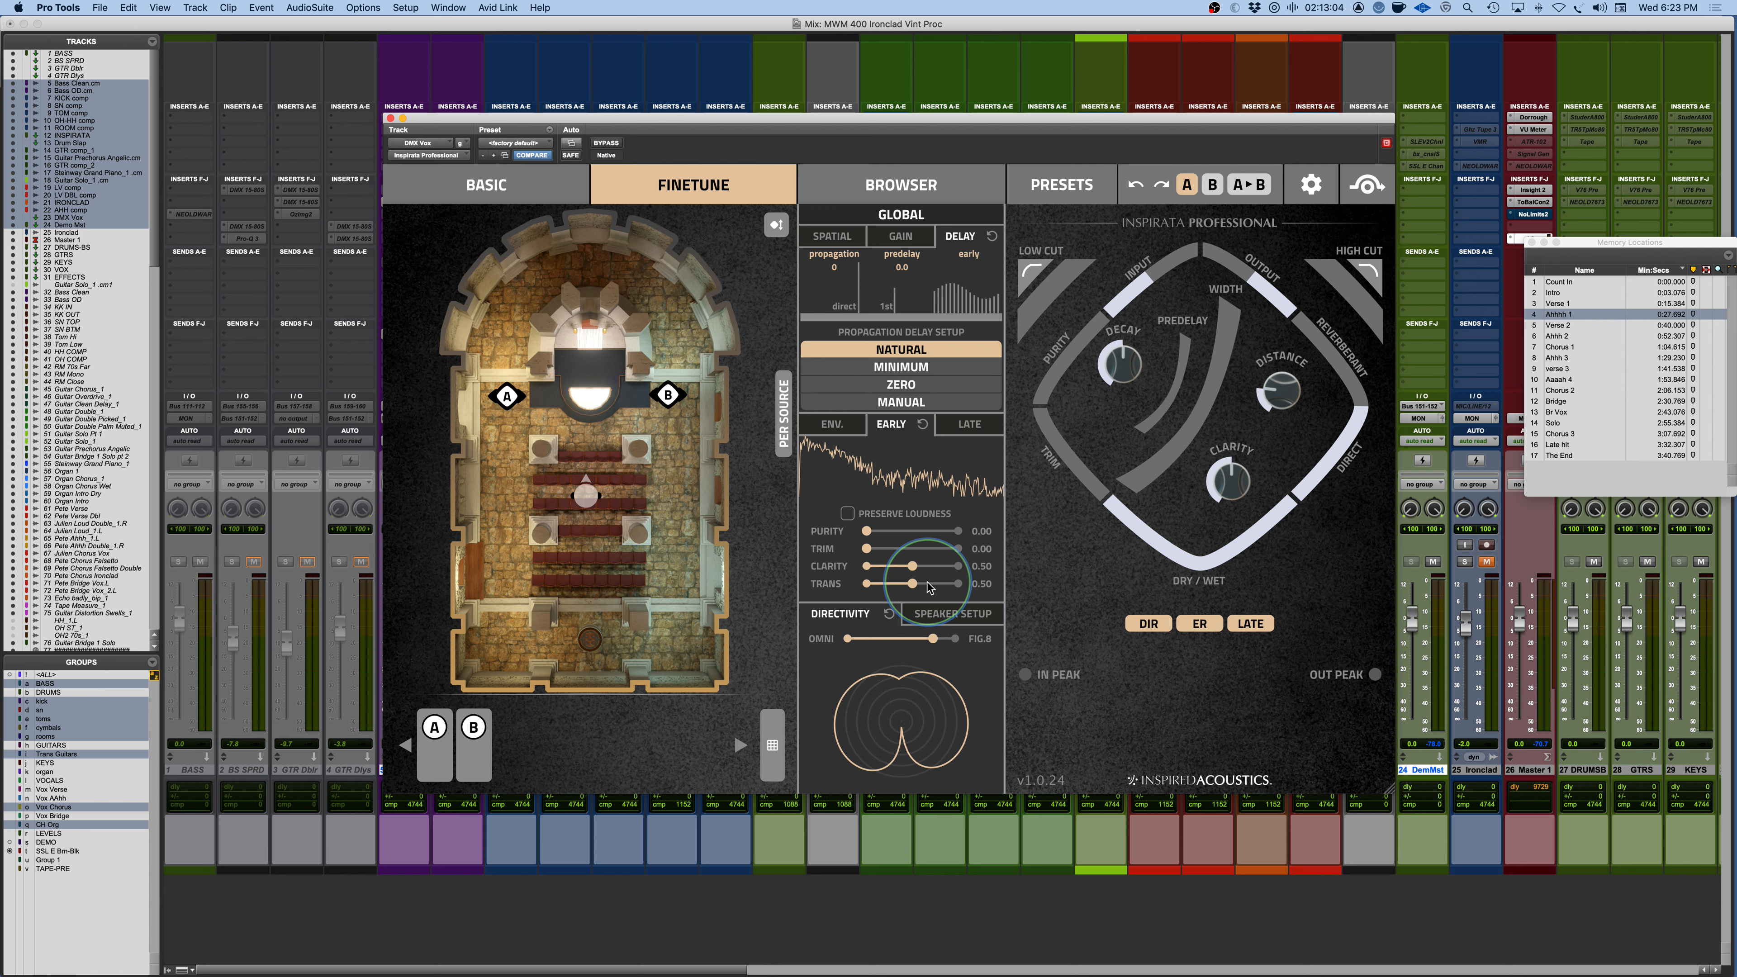
Try reshaping the late reverb decay curve at its high and middle frequency points, and reset the late settings.
left_click(967, 427)
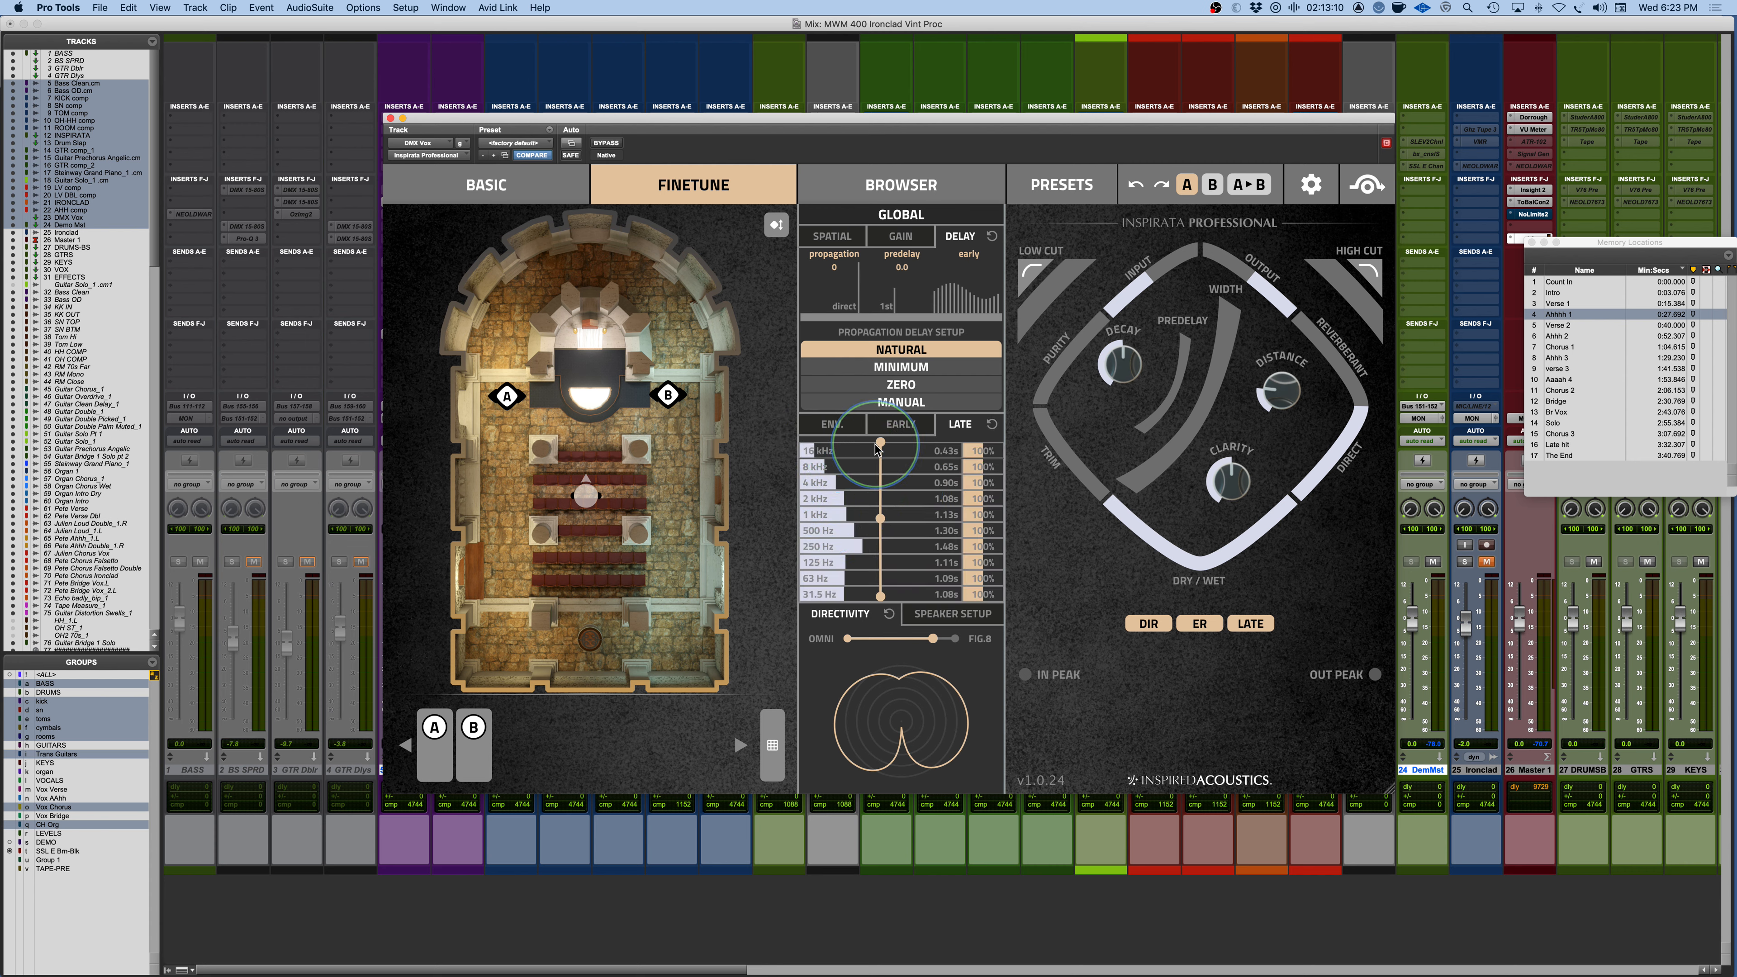
left_click_drag(880, 442, 885, 448)
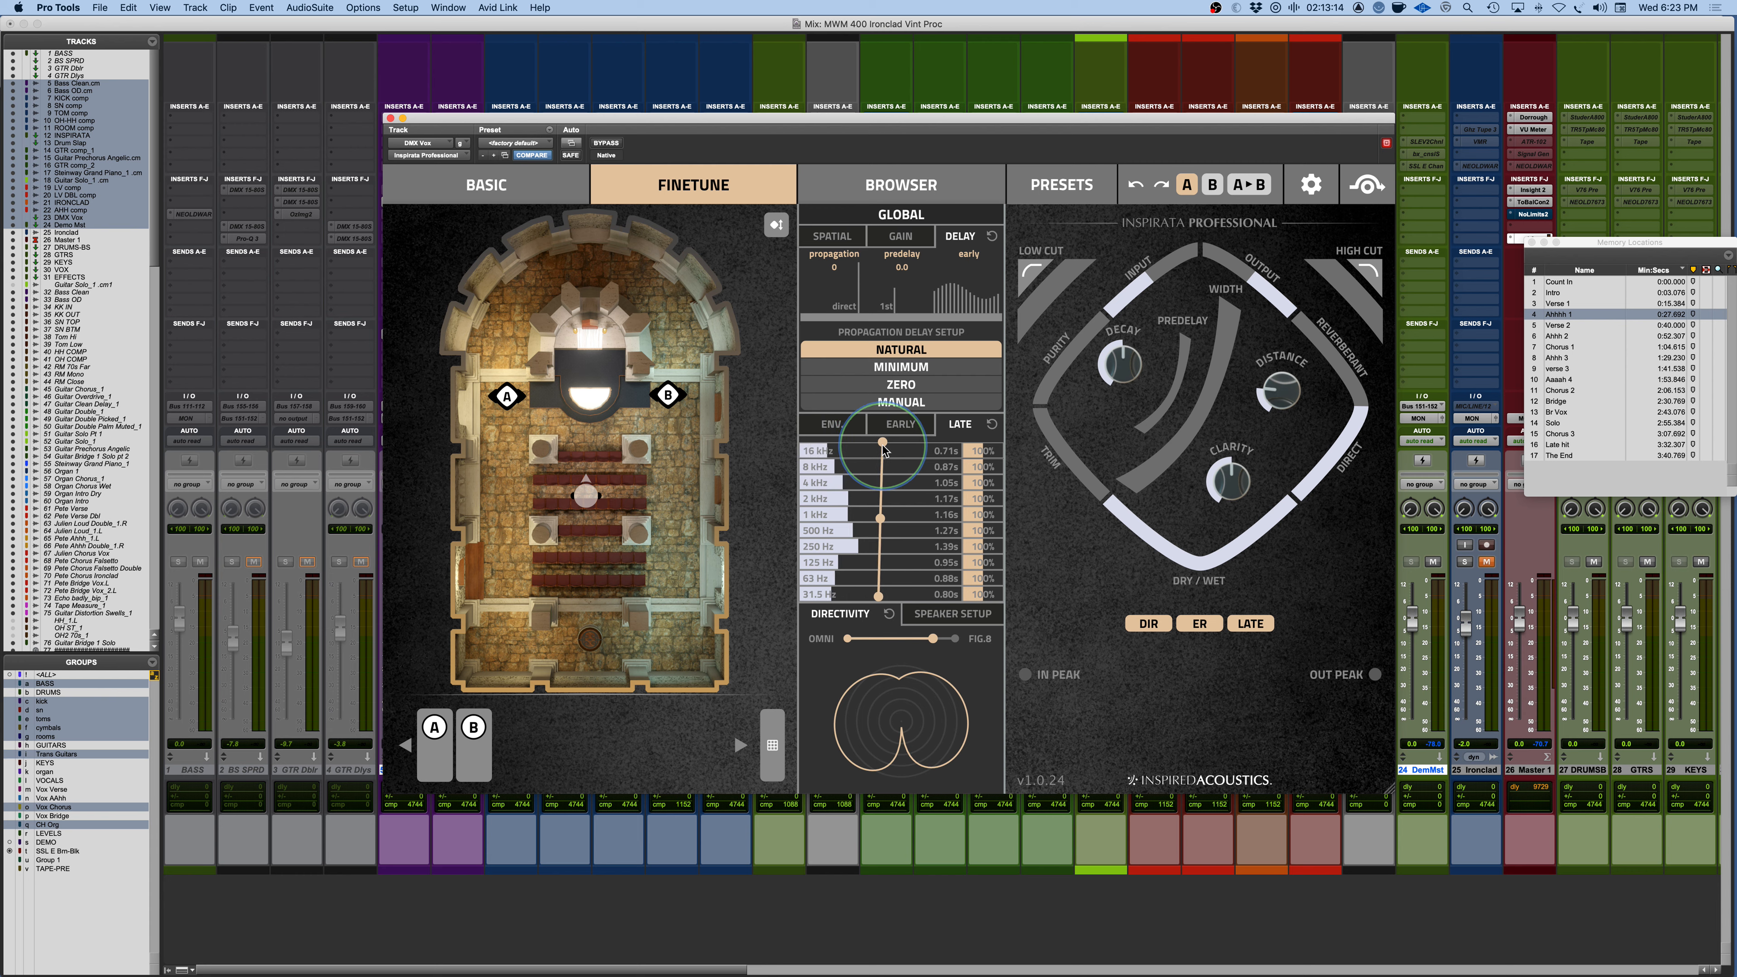
left_click_drag(881, 517, 873, 520)
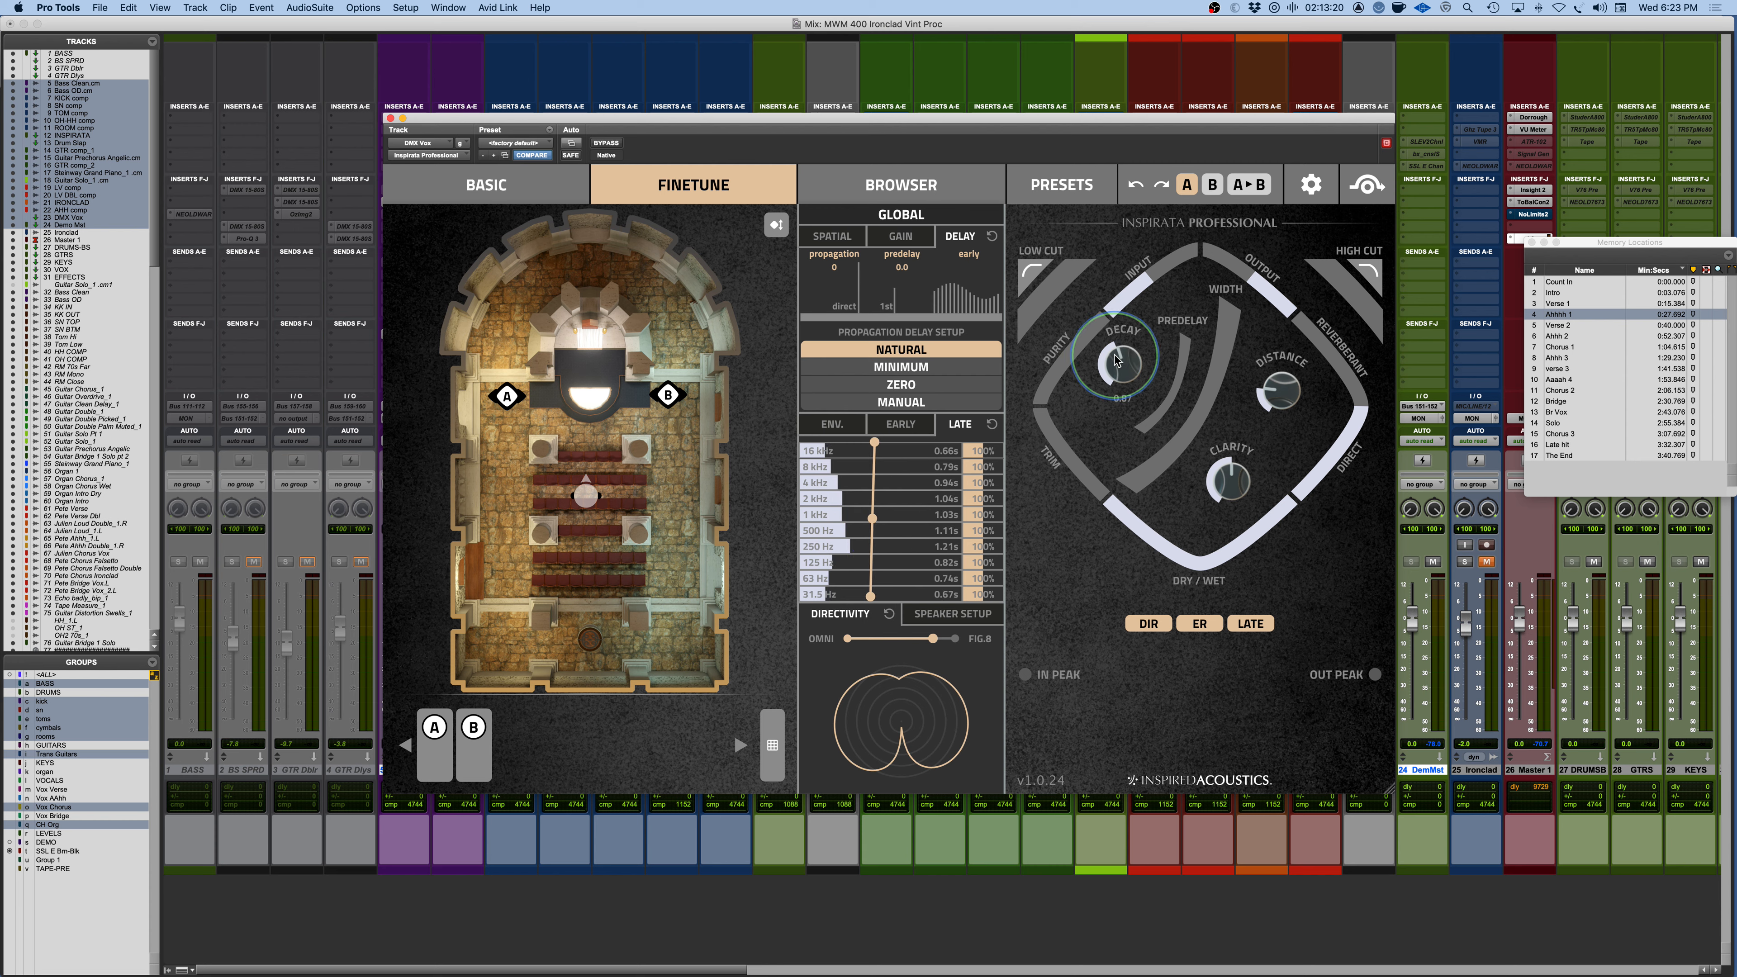
left_click_drag(875, 443, 875, 446)
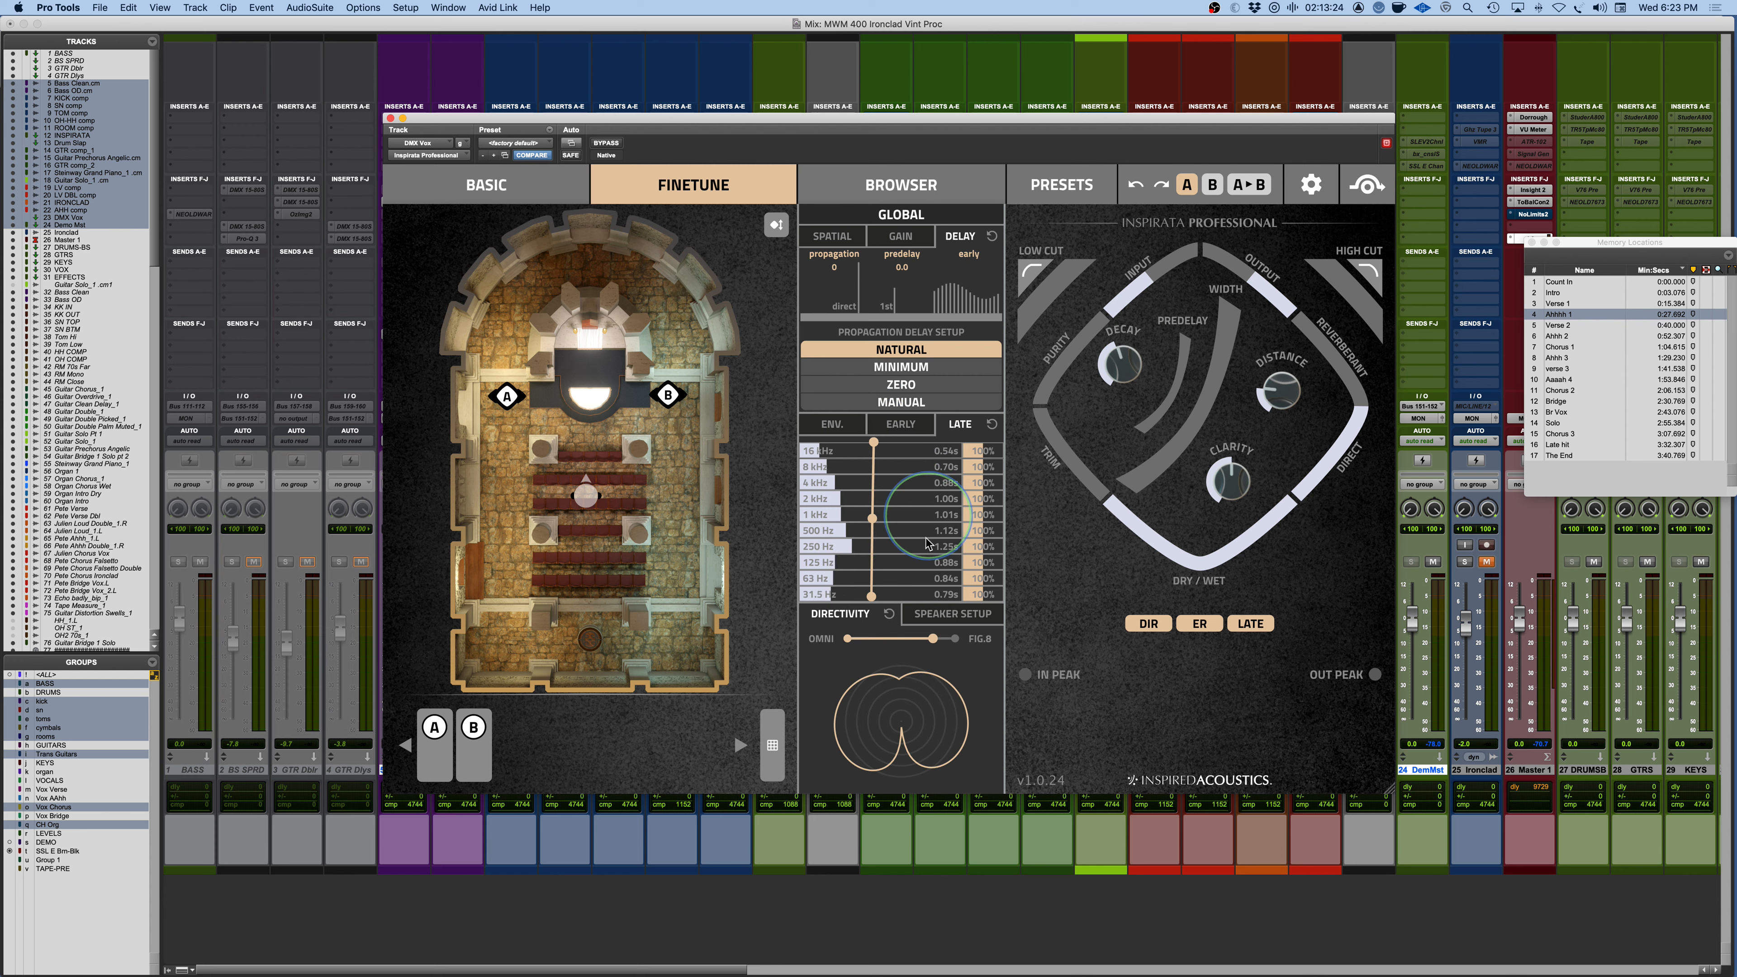
left_click(992, 424)
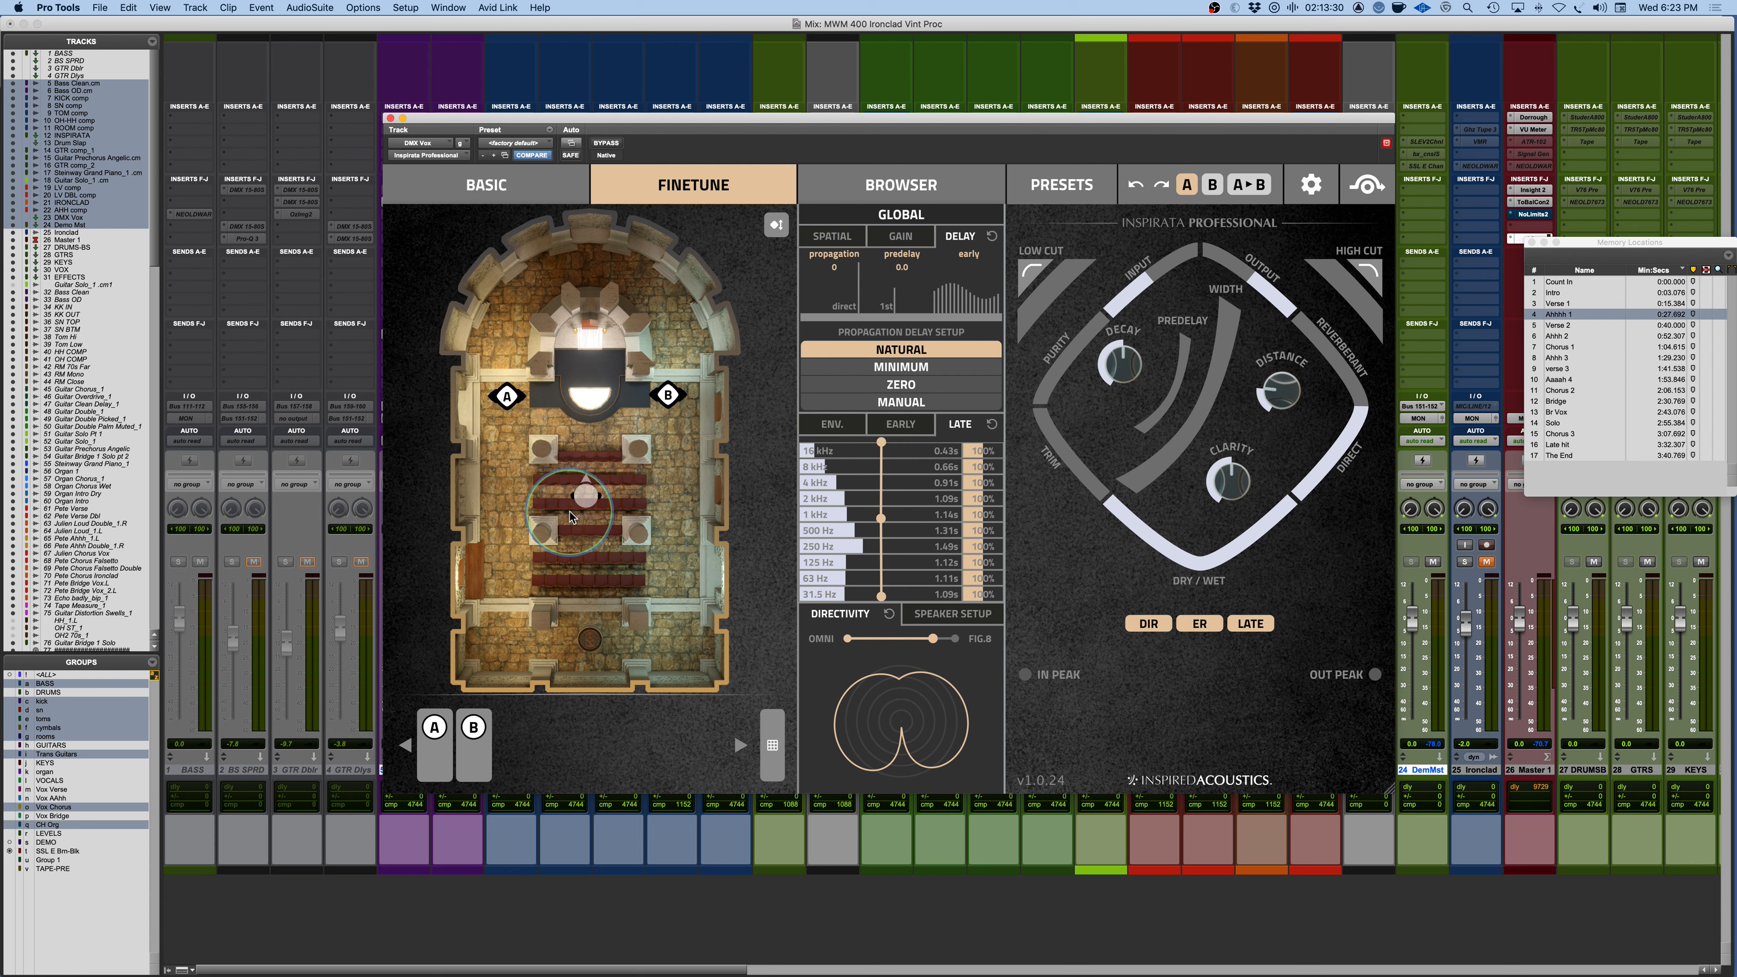
Try the full Fig.8 source directivity and bring it back to a pattern between cardioid and Fig.8.
left_click_drag(933, 638, 955, 640)
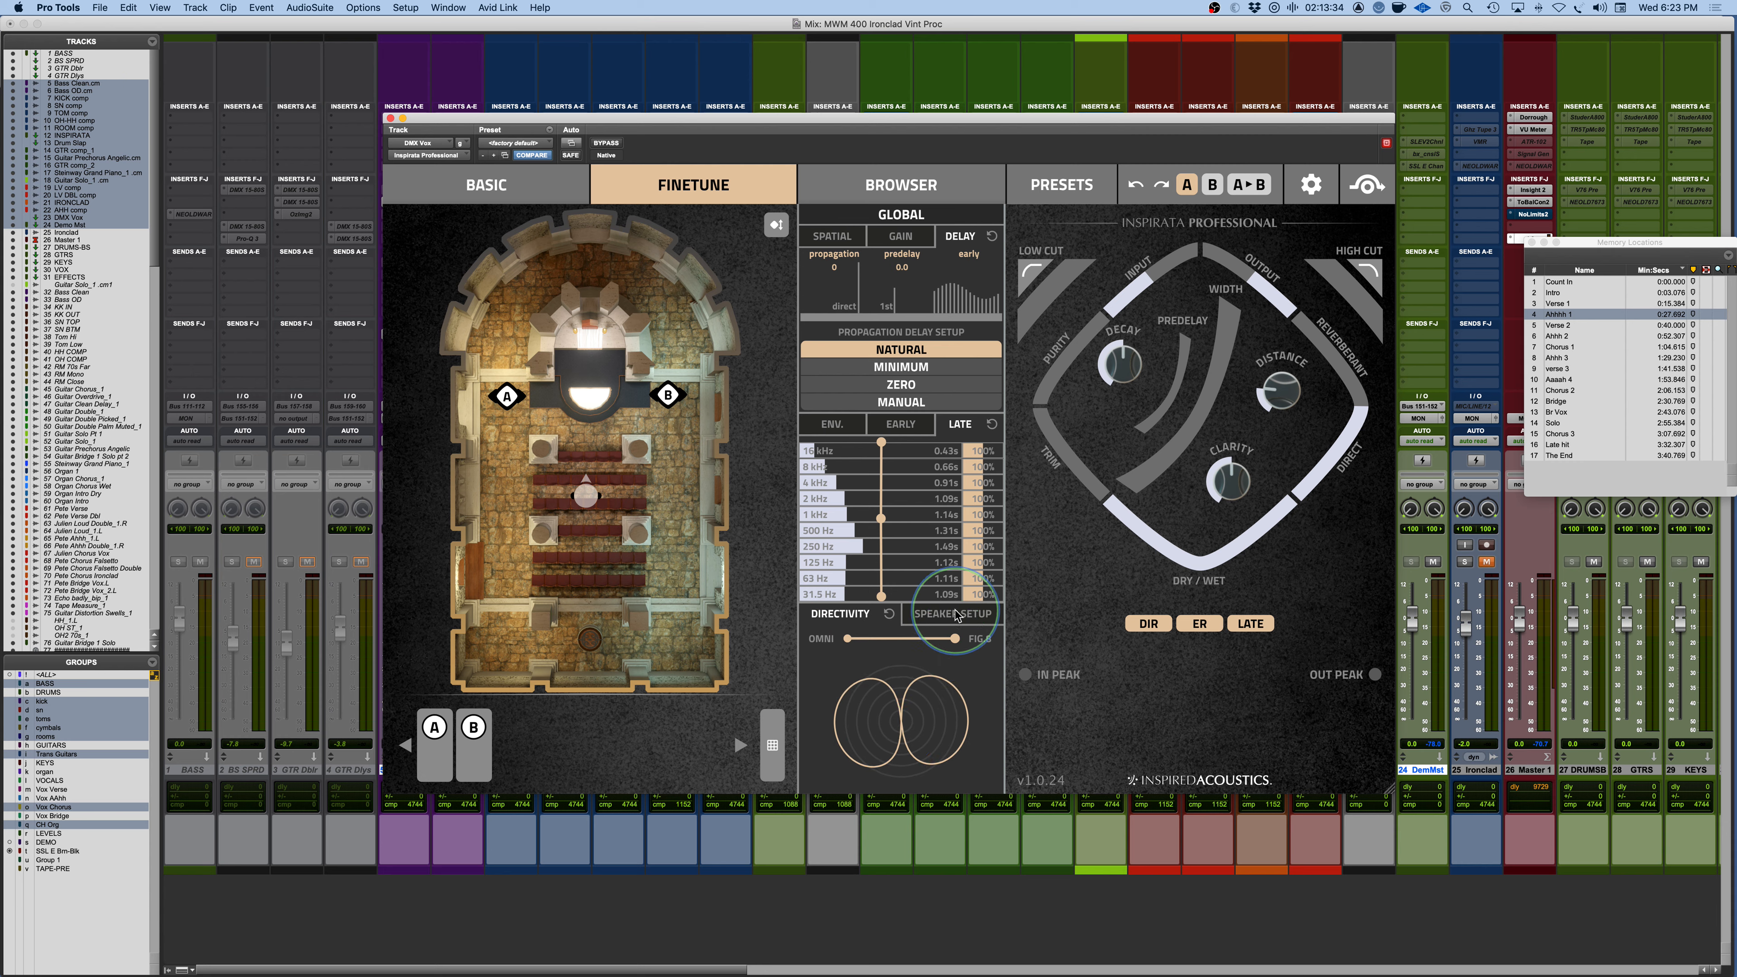
mouse_move(956, 639)
left_mouse_down()
mouse_move(836, 646)
mouse_move(937, 648)
left_mouse_up()
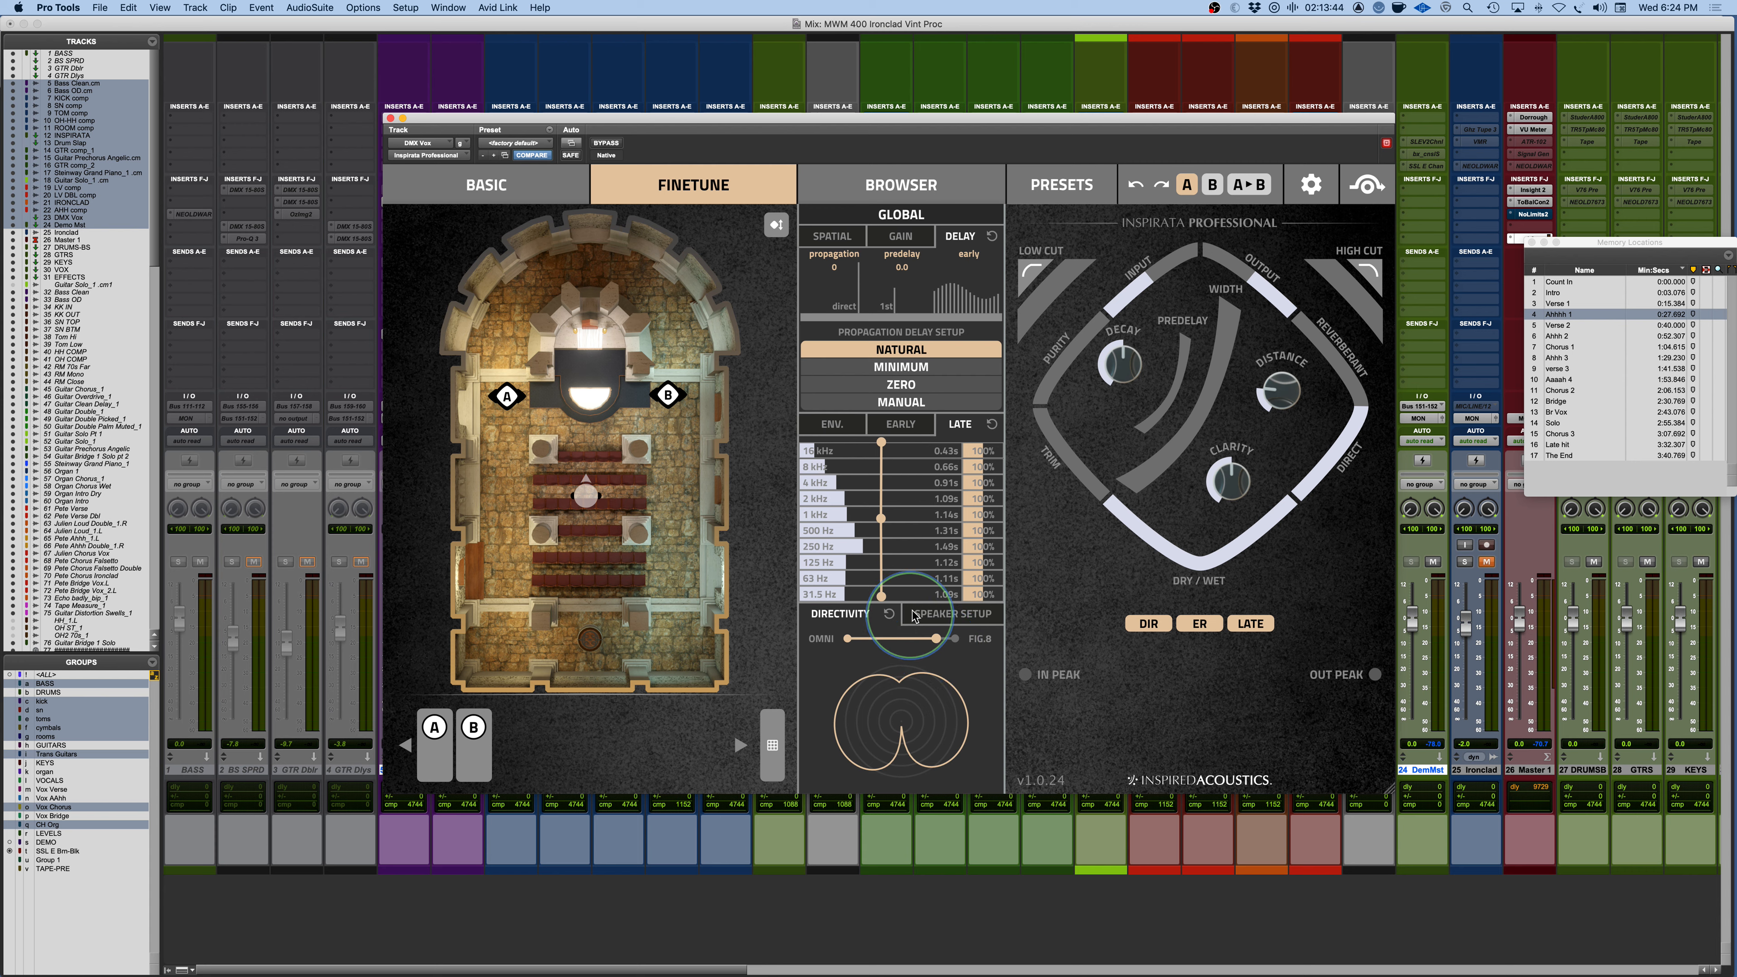
Set the speaker setup to 8.0 and try repositioning the rear speaker pair around the listener.
left_click(945, 614)
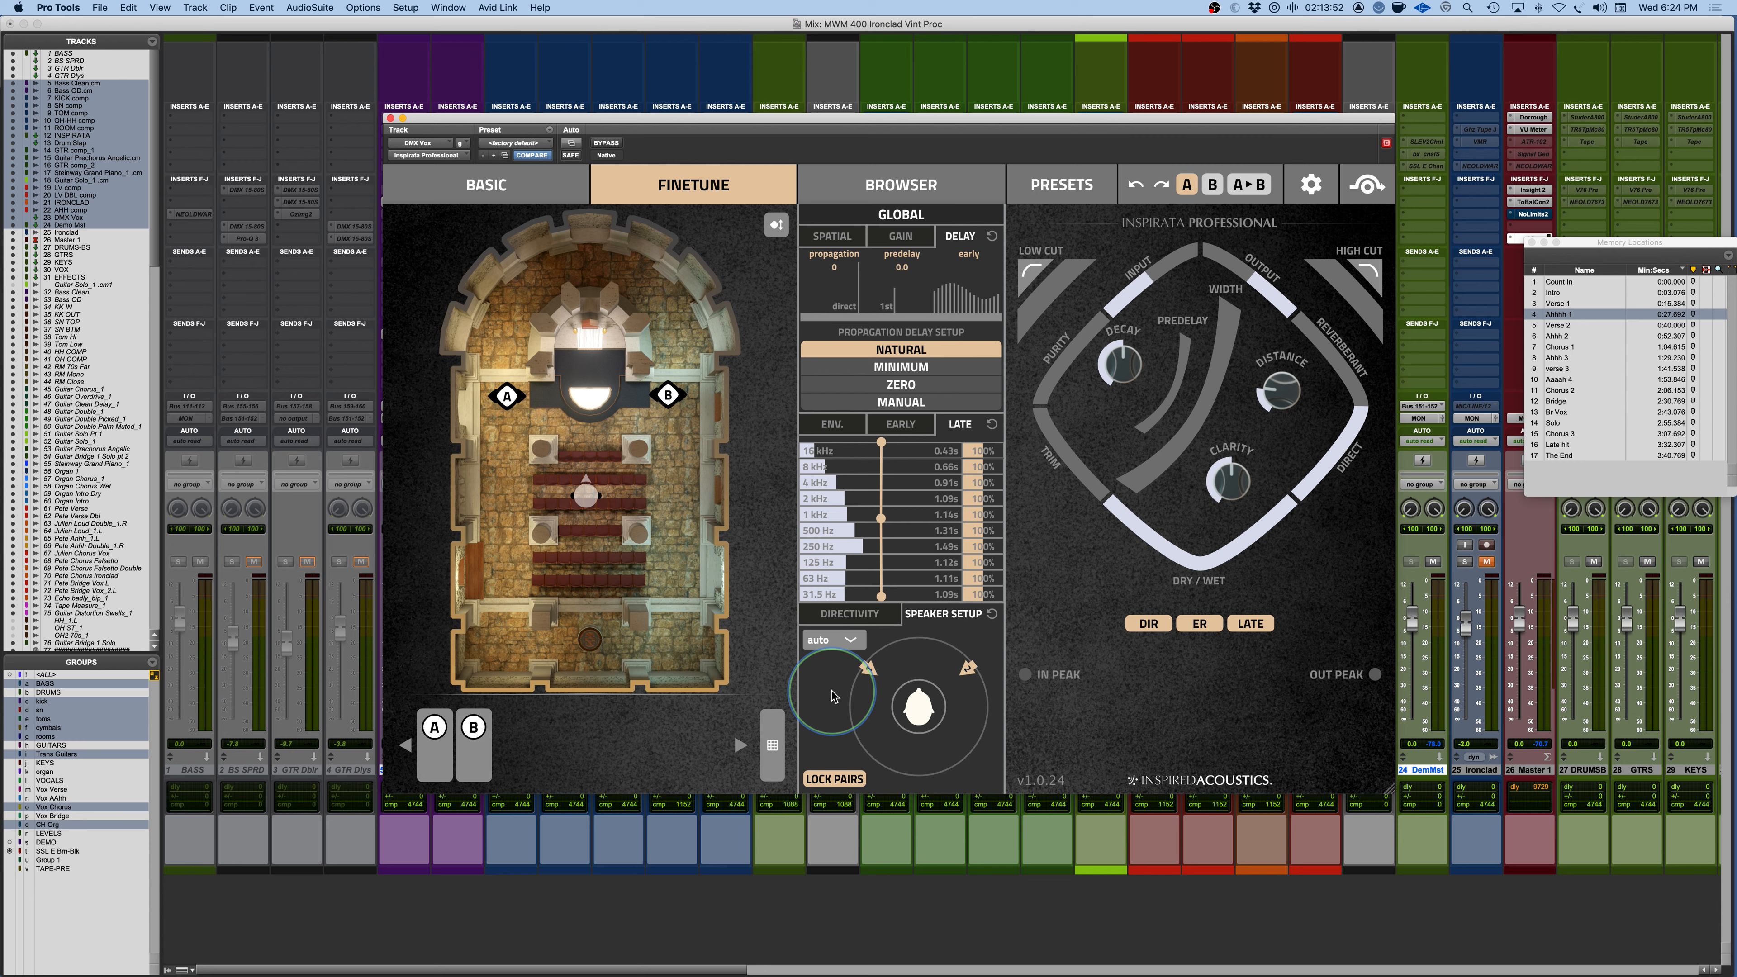
left_click(831, 640)
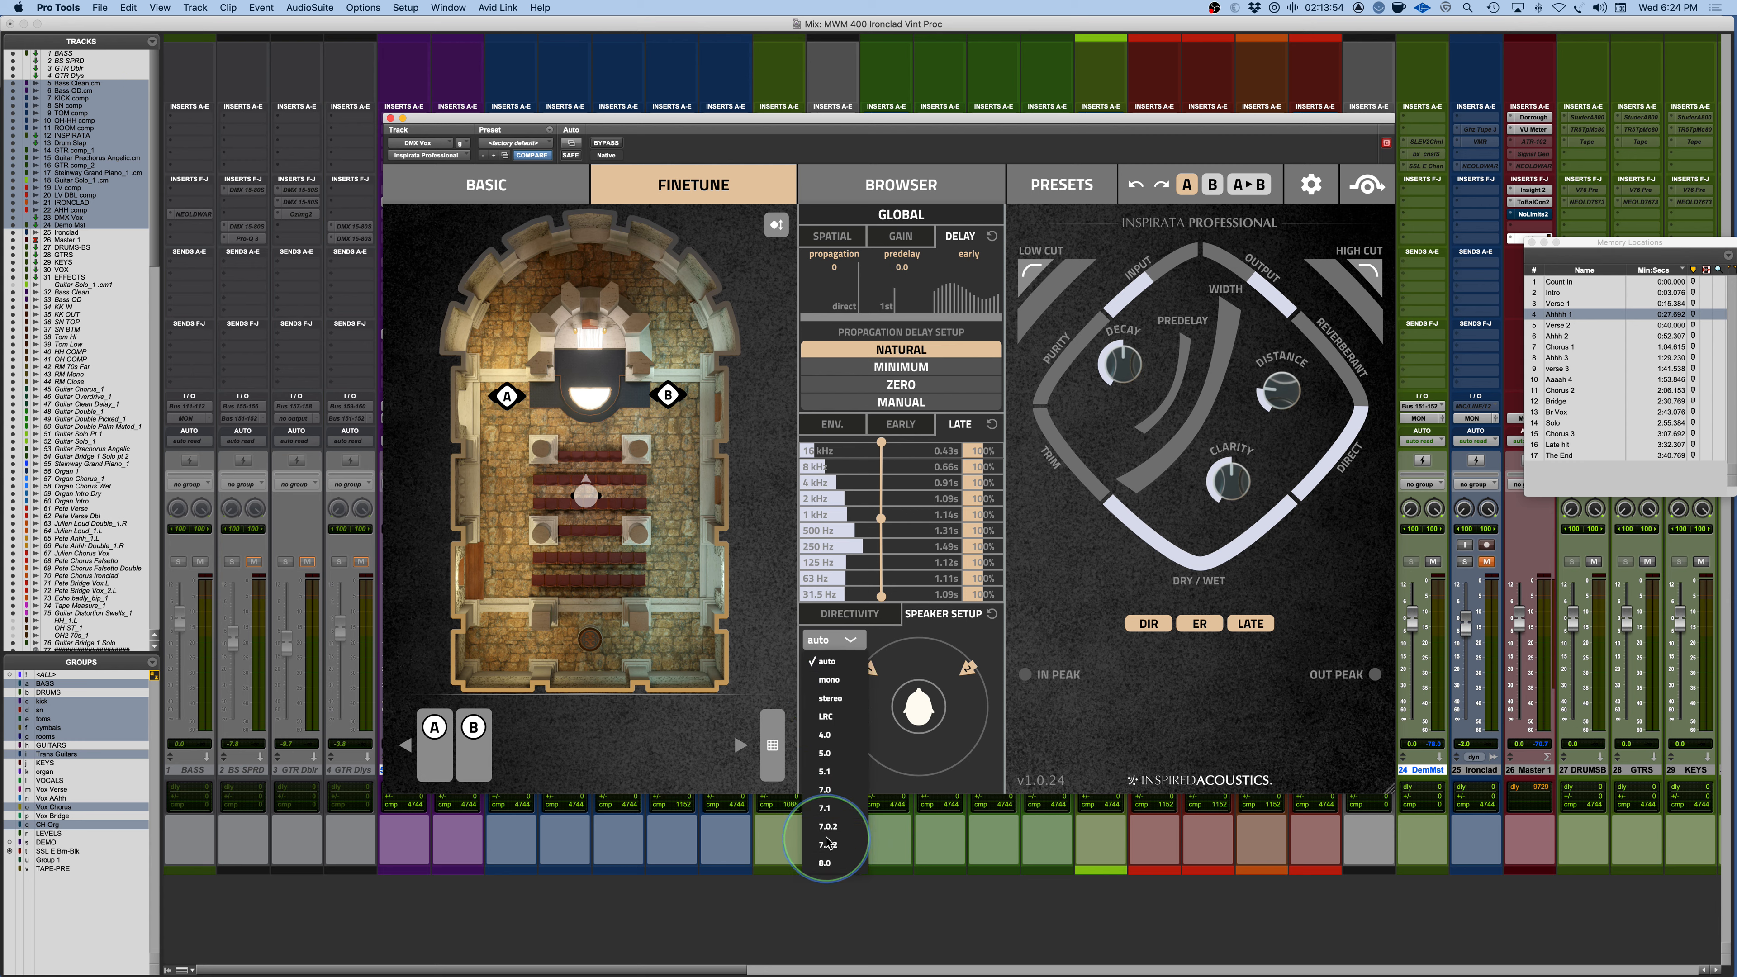
left_click(835, 864)
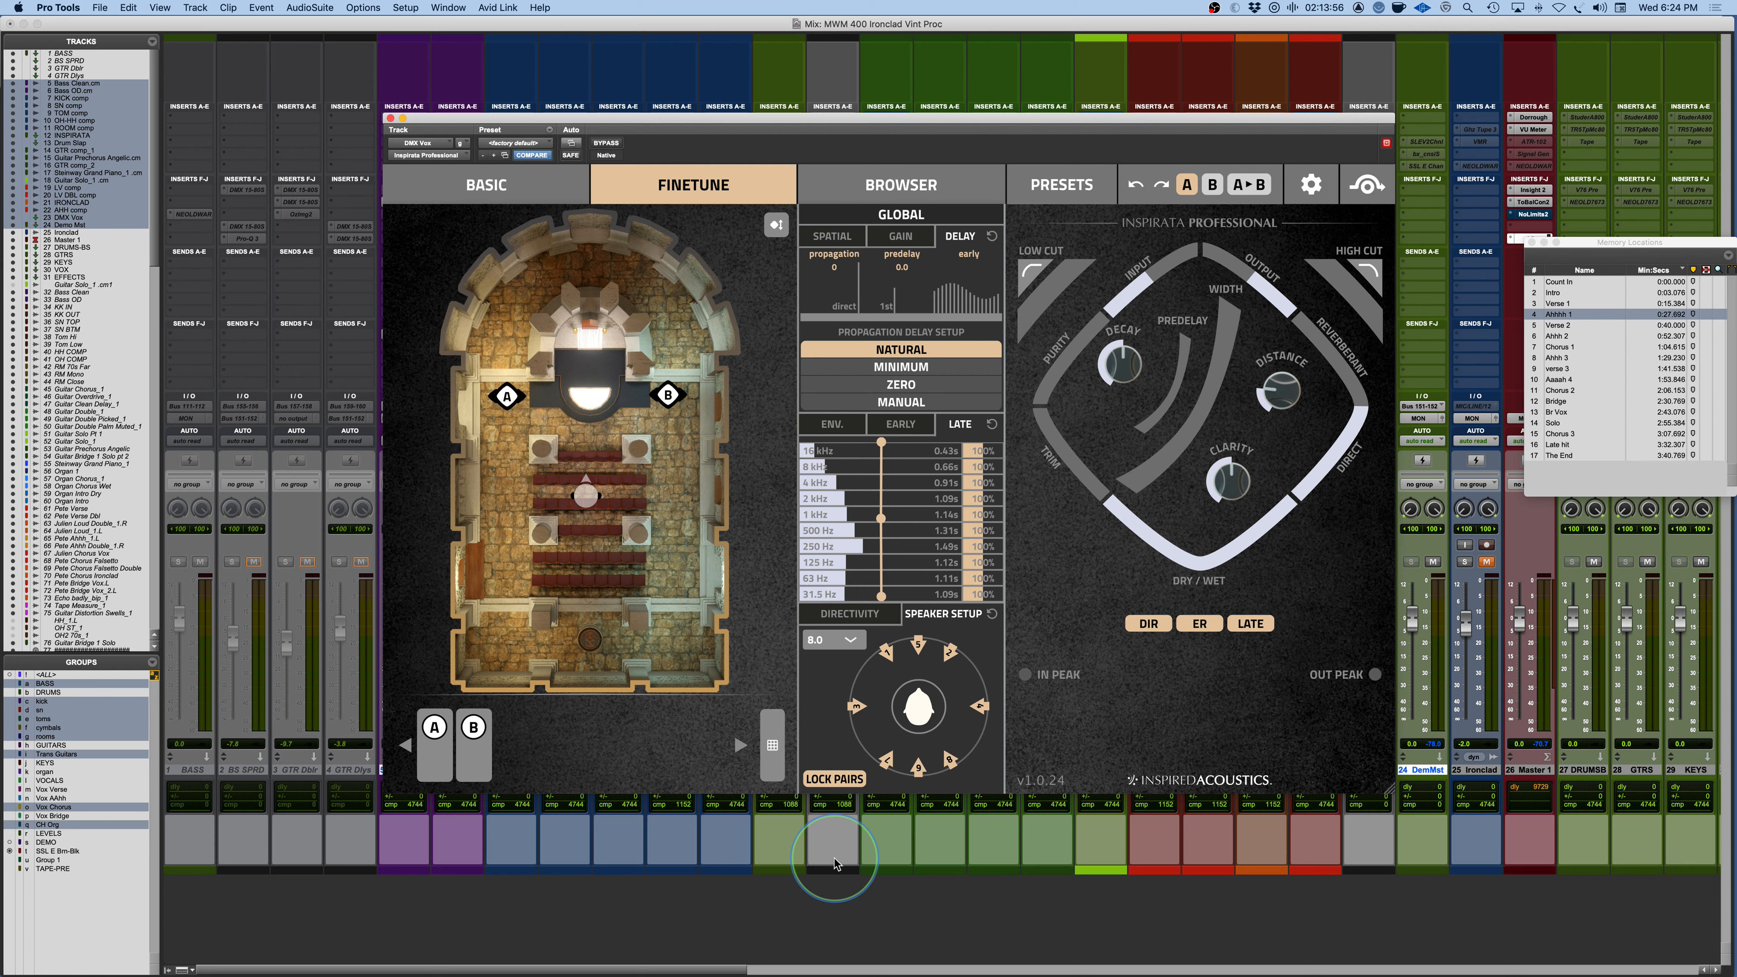
left_click(907, 774)
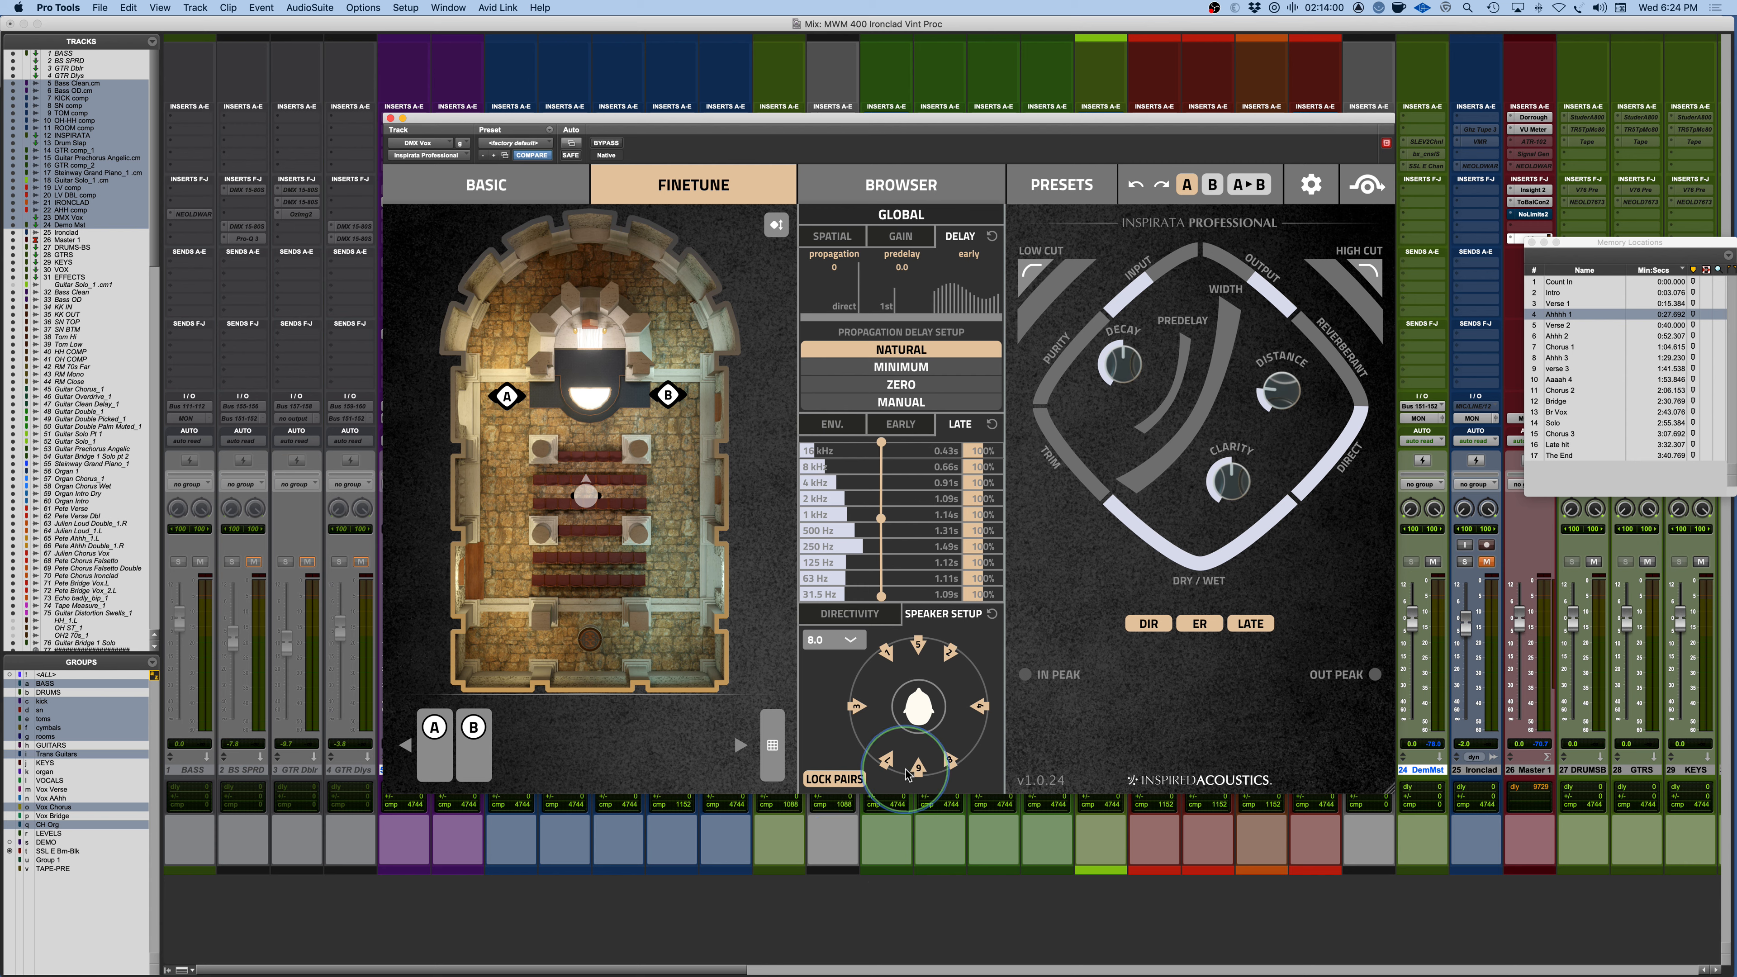
left_click_drag(907, 774, 855, 722)
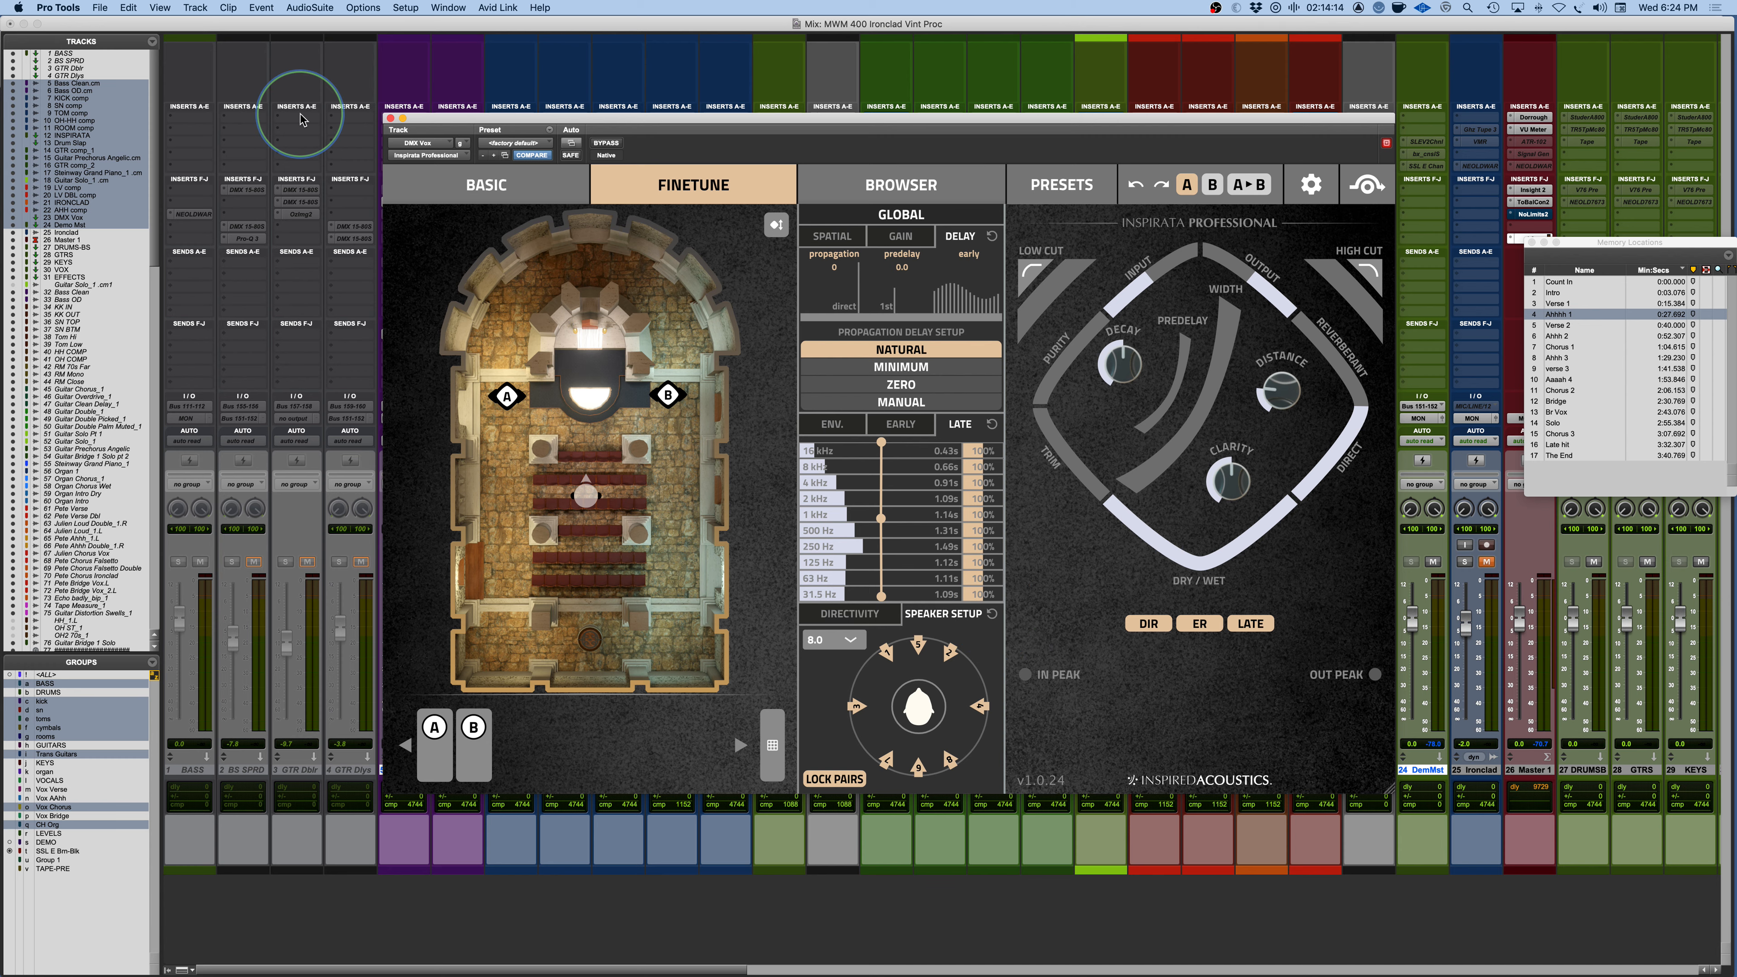
Close the DMX Vox reverb, deactivate its Inspirata insert and open the Inspirata Professional insert on the Drum Slap track.
left_click(391, 118)
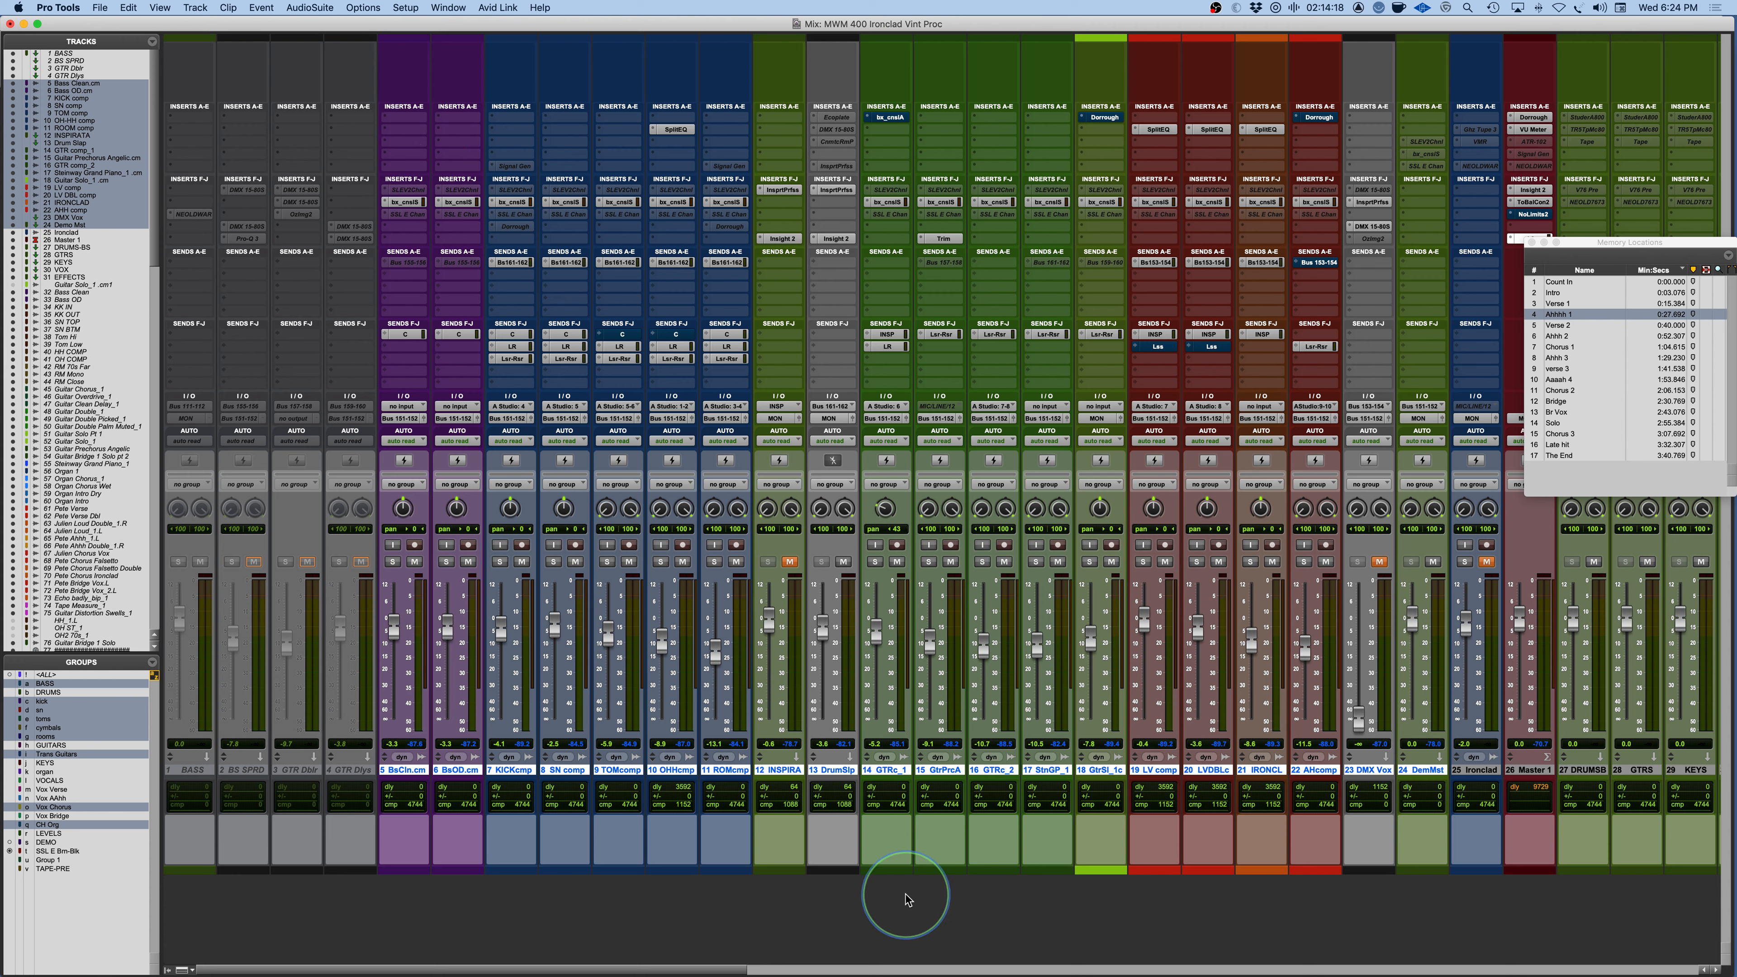
left_click(1374, 203, "ctrl+super")
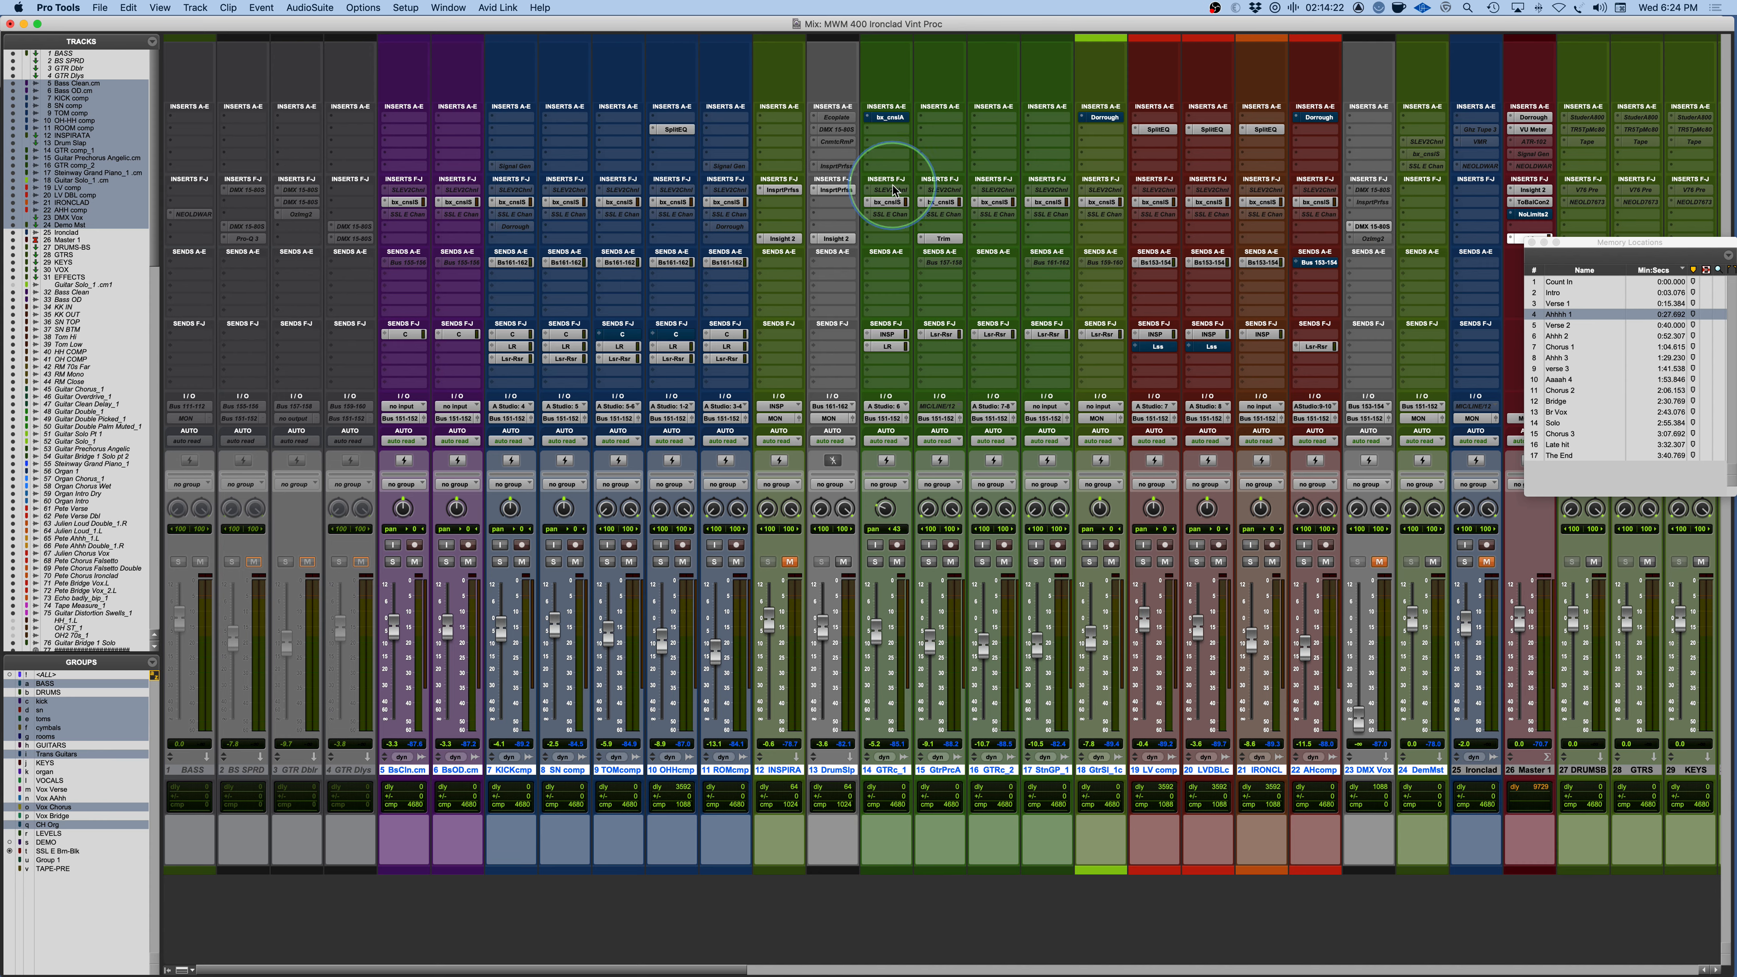
left_click(835, 190)
left_click_drag(885, 103, 1223, 69)
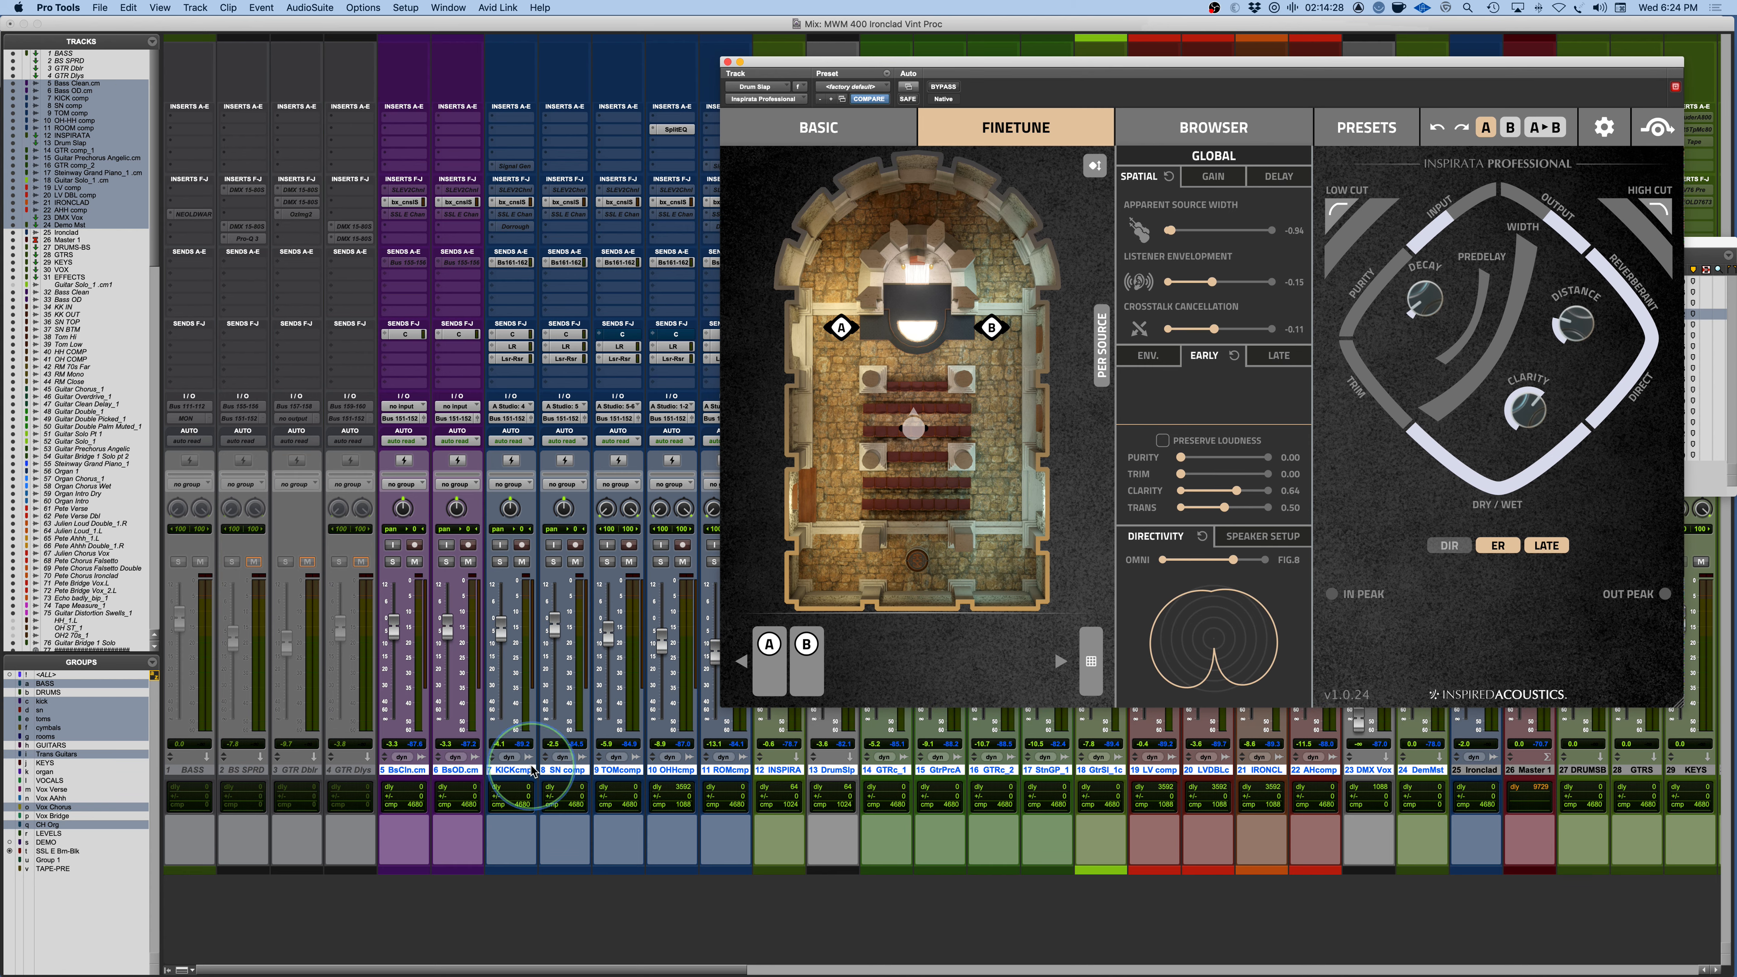
Solo the drum tracks from KICKcomp to ROMcomp and play the session from the Verse 1 memory location.
left_click_drag(520, 771, 725, 772)
left_click(500, 562, "alt+shift")
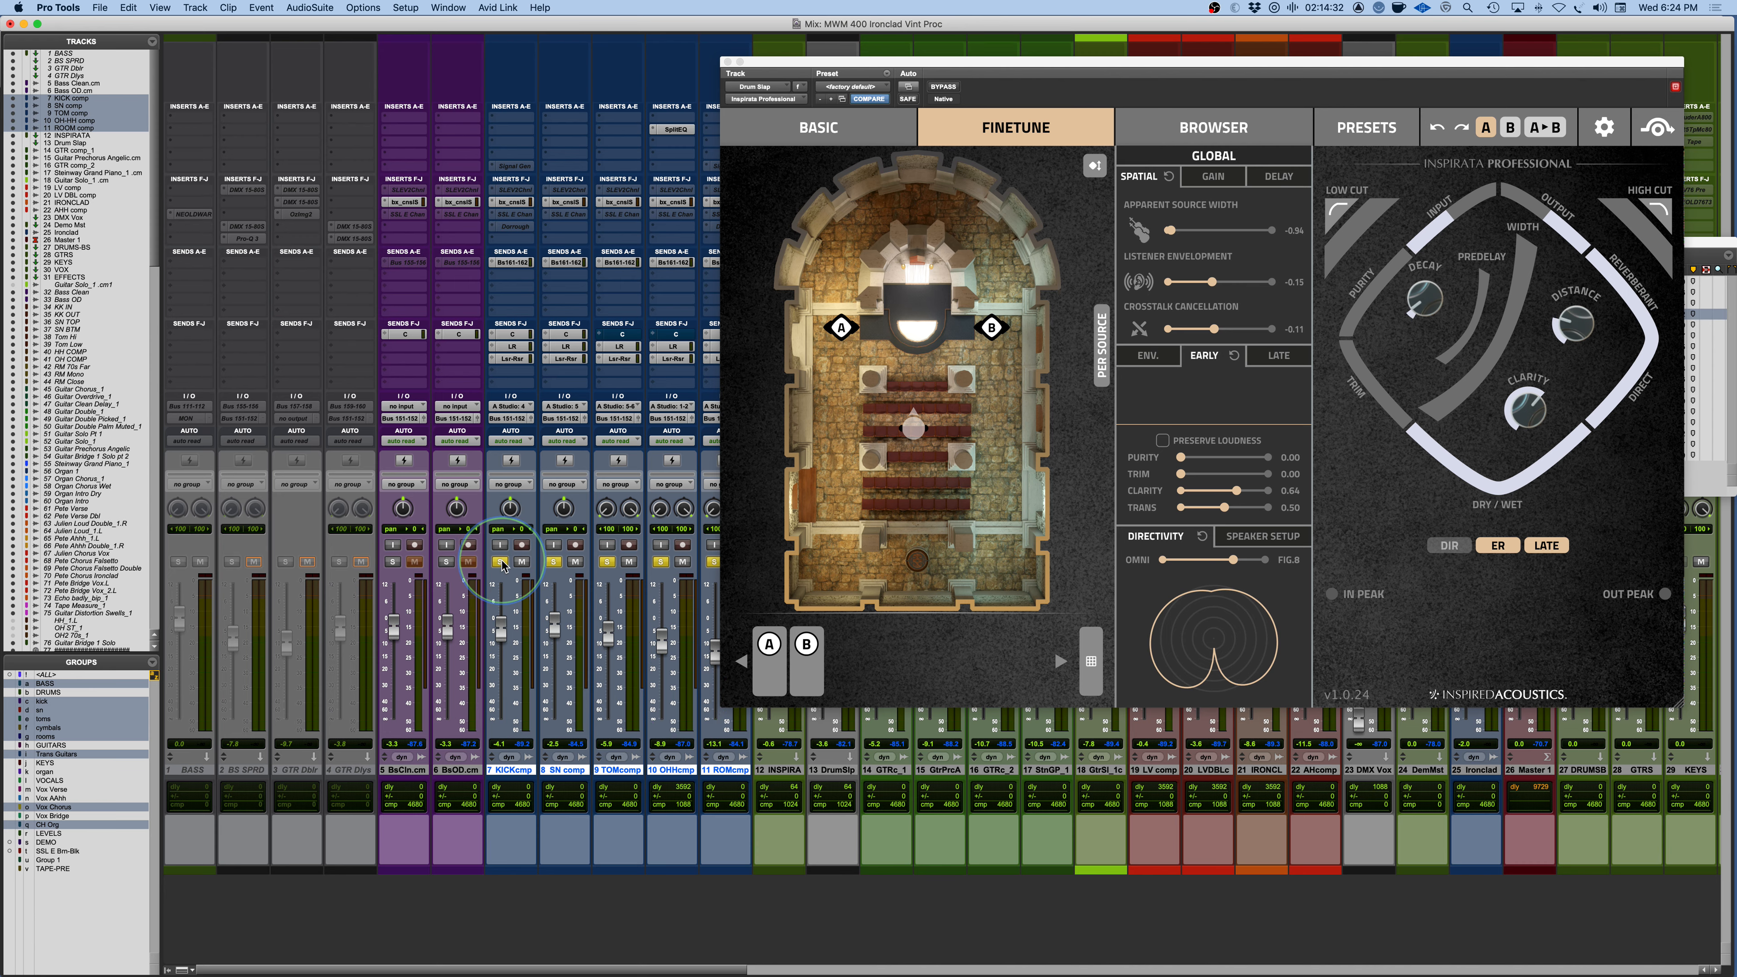
left_click_drag(1273, 65, 989, 24)
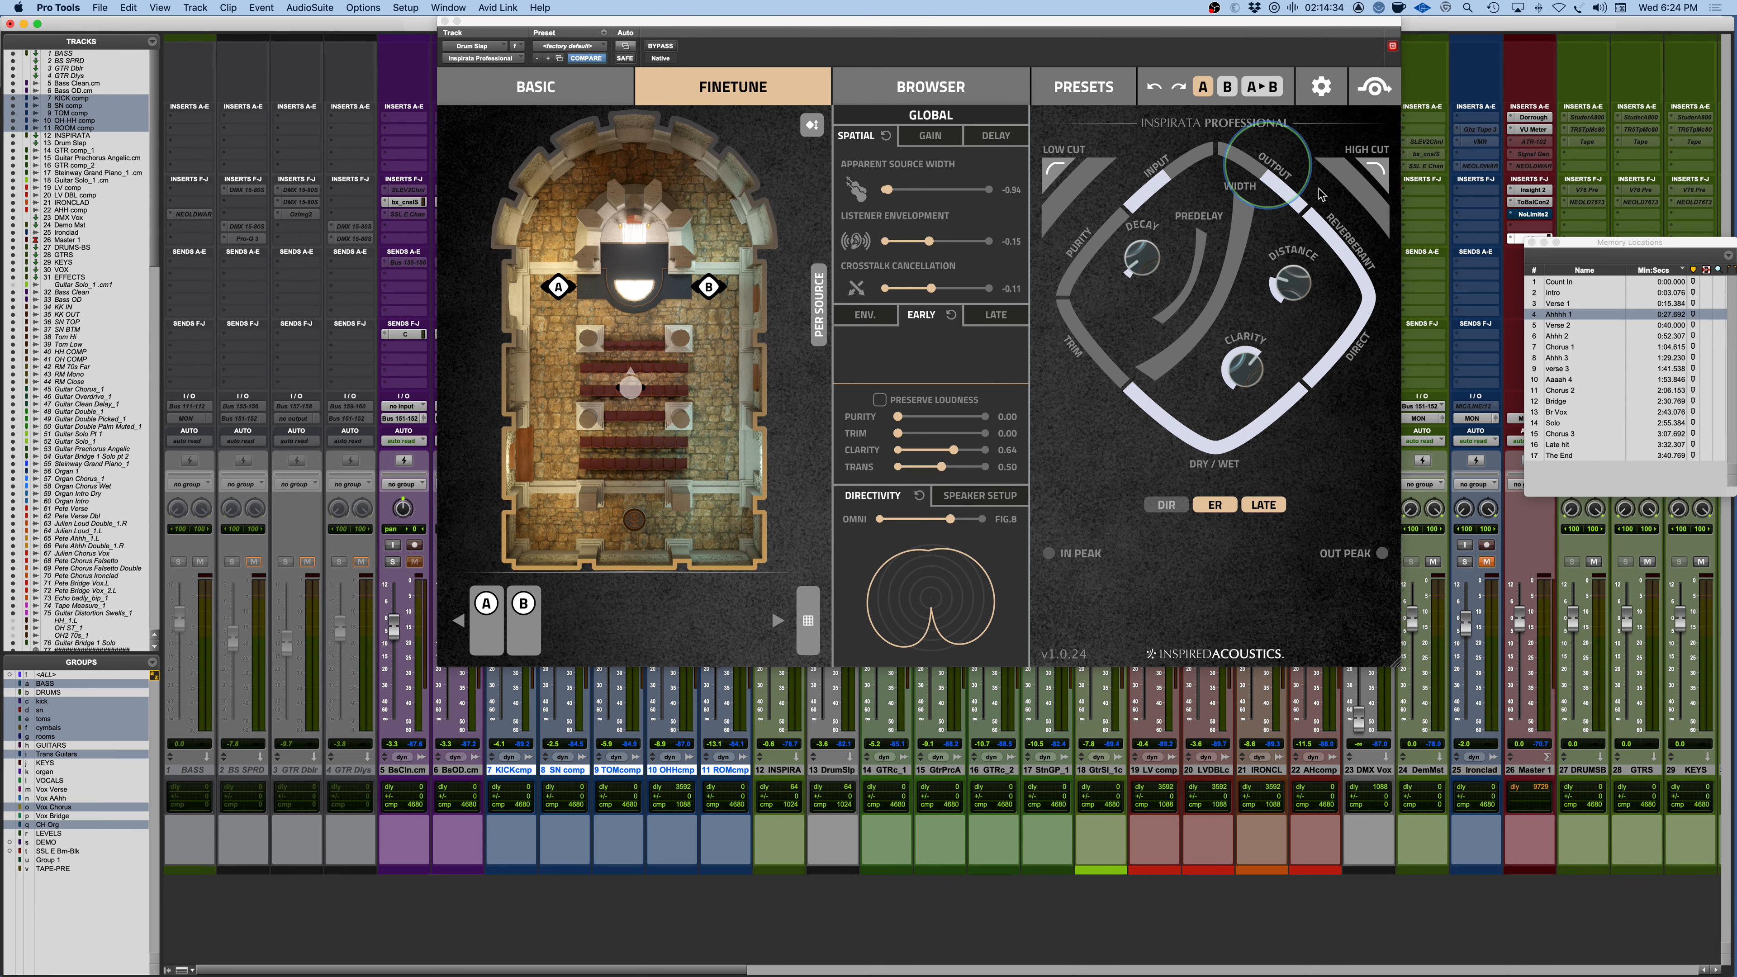
left_click(1570, 307)
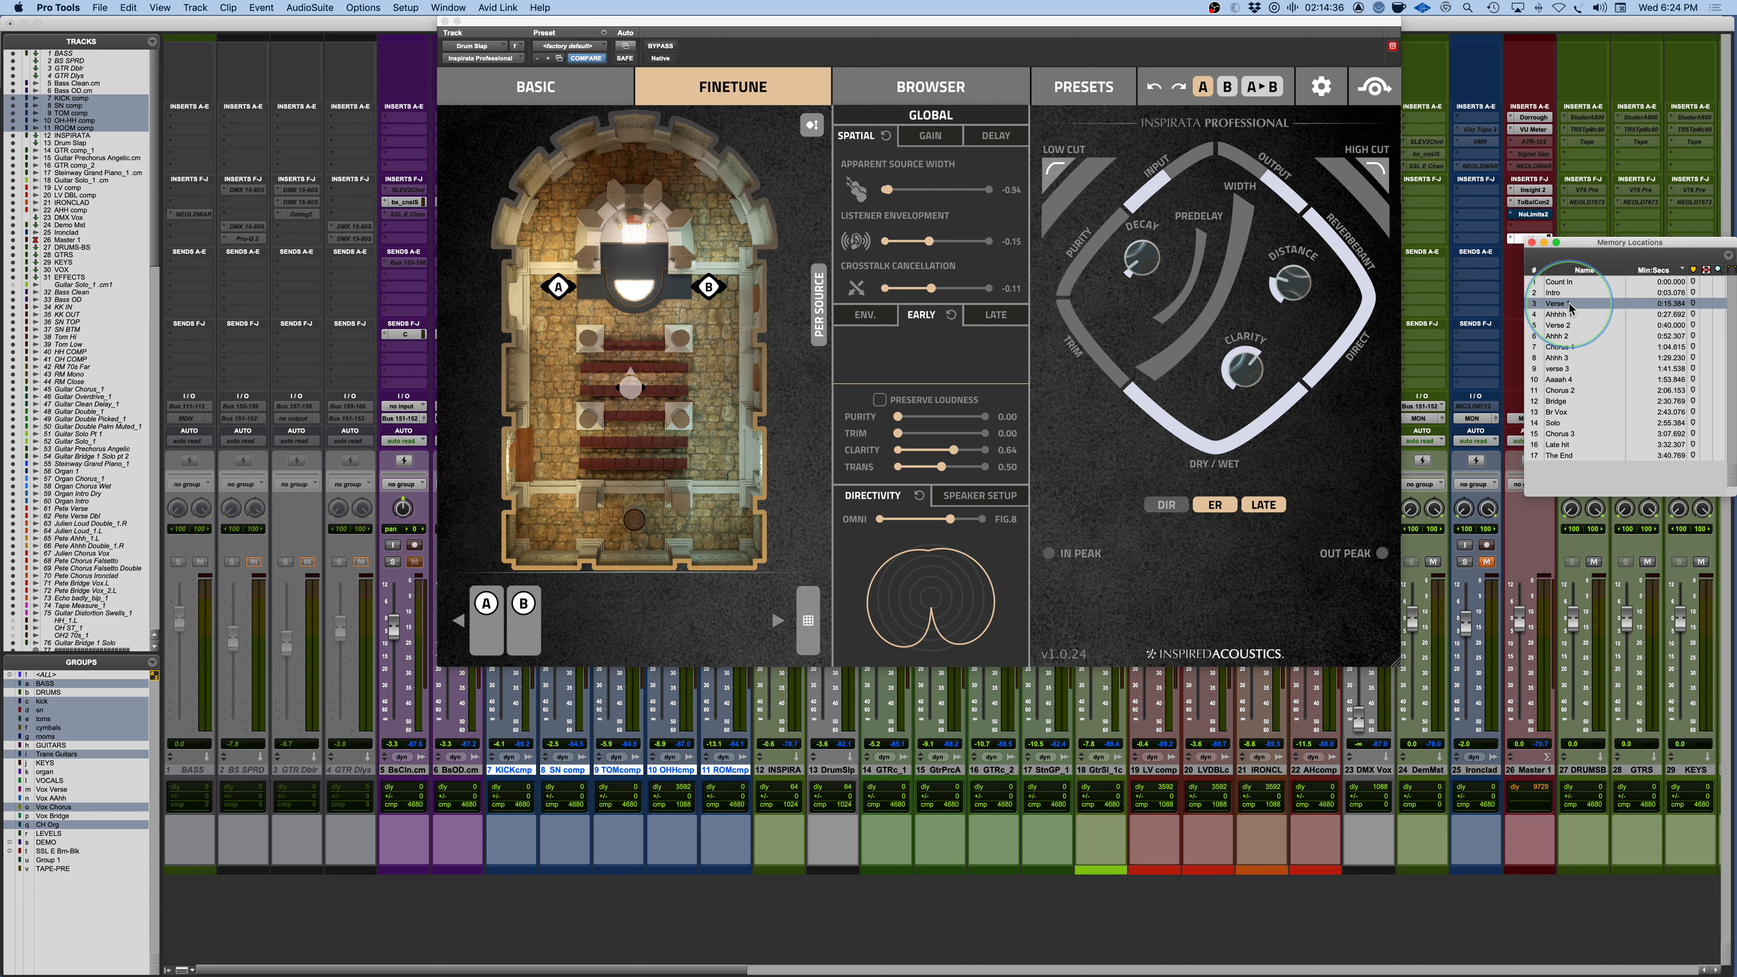
key("space")
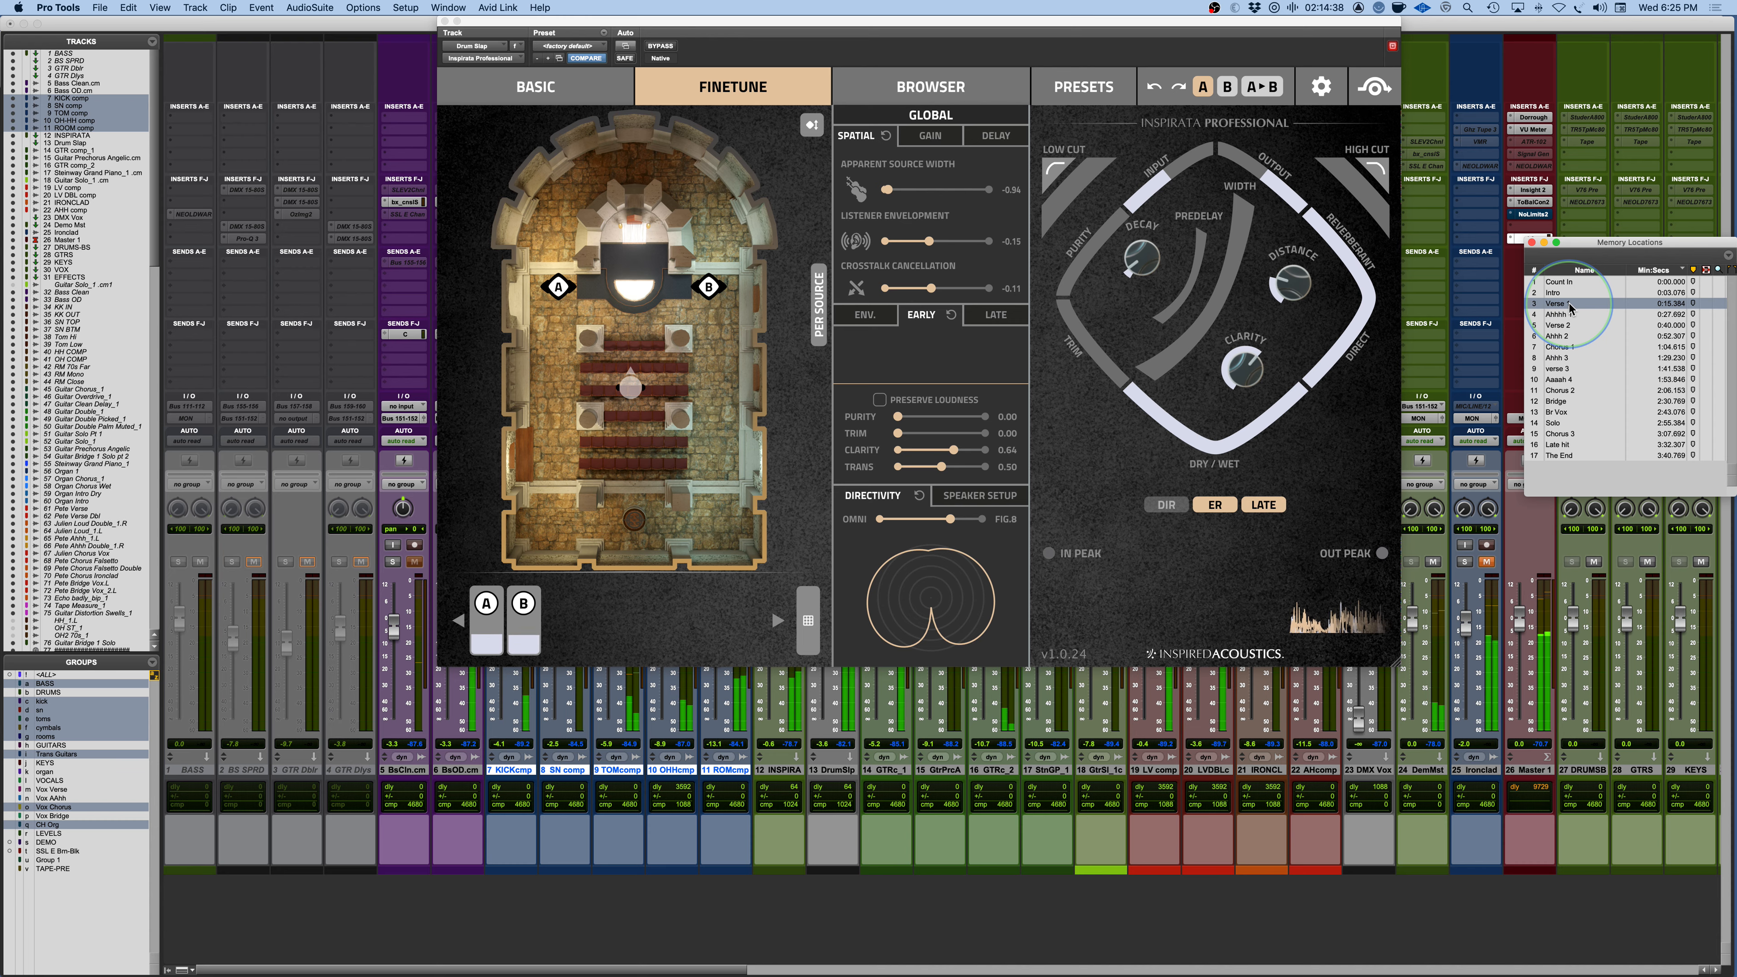
left_click_drag(932, 24, 892, 14)
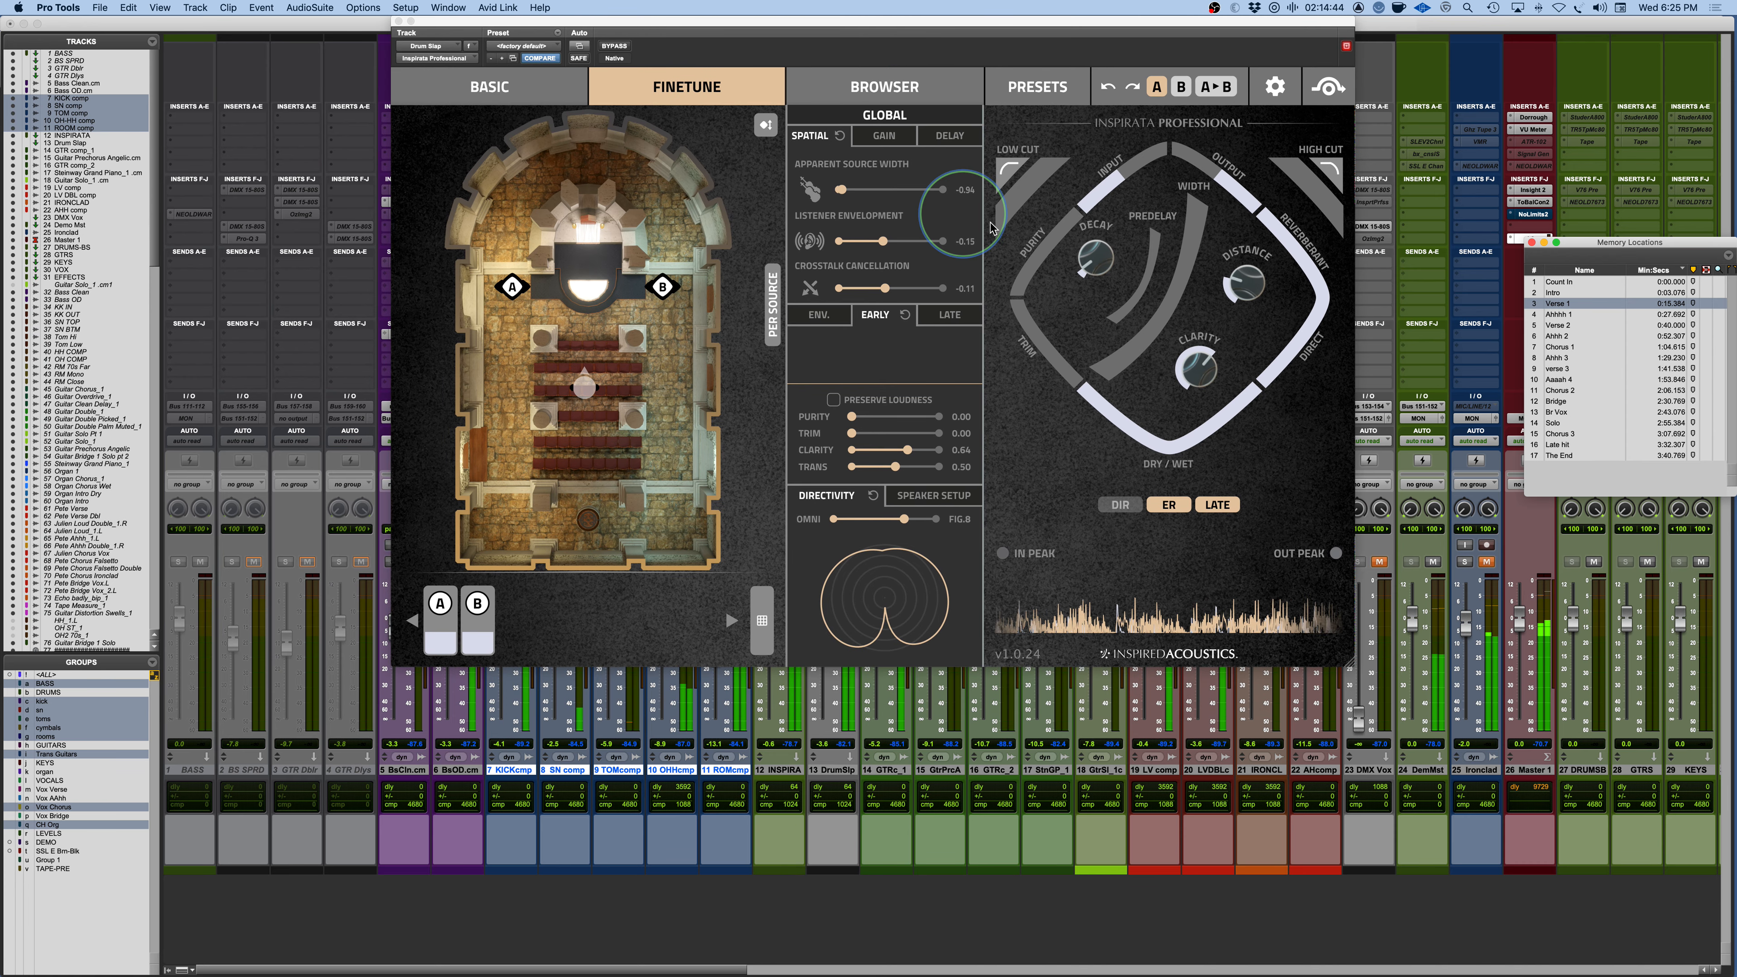
Open the Drum Slap track's output fader window and place it beside the reverb plug-in.
left_click_drag(1192, 42, 618, 44)
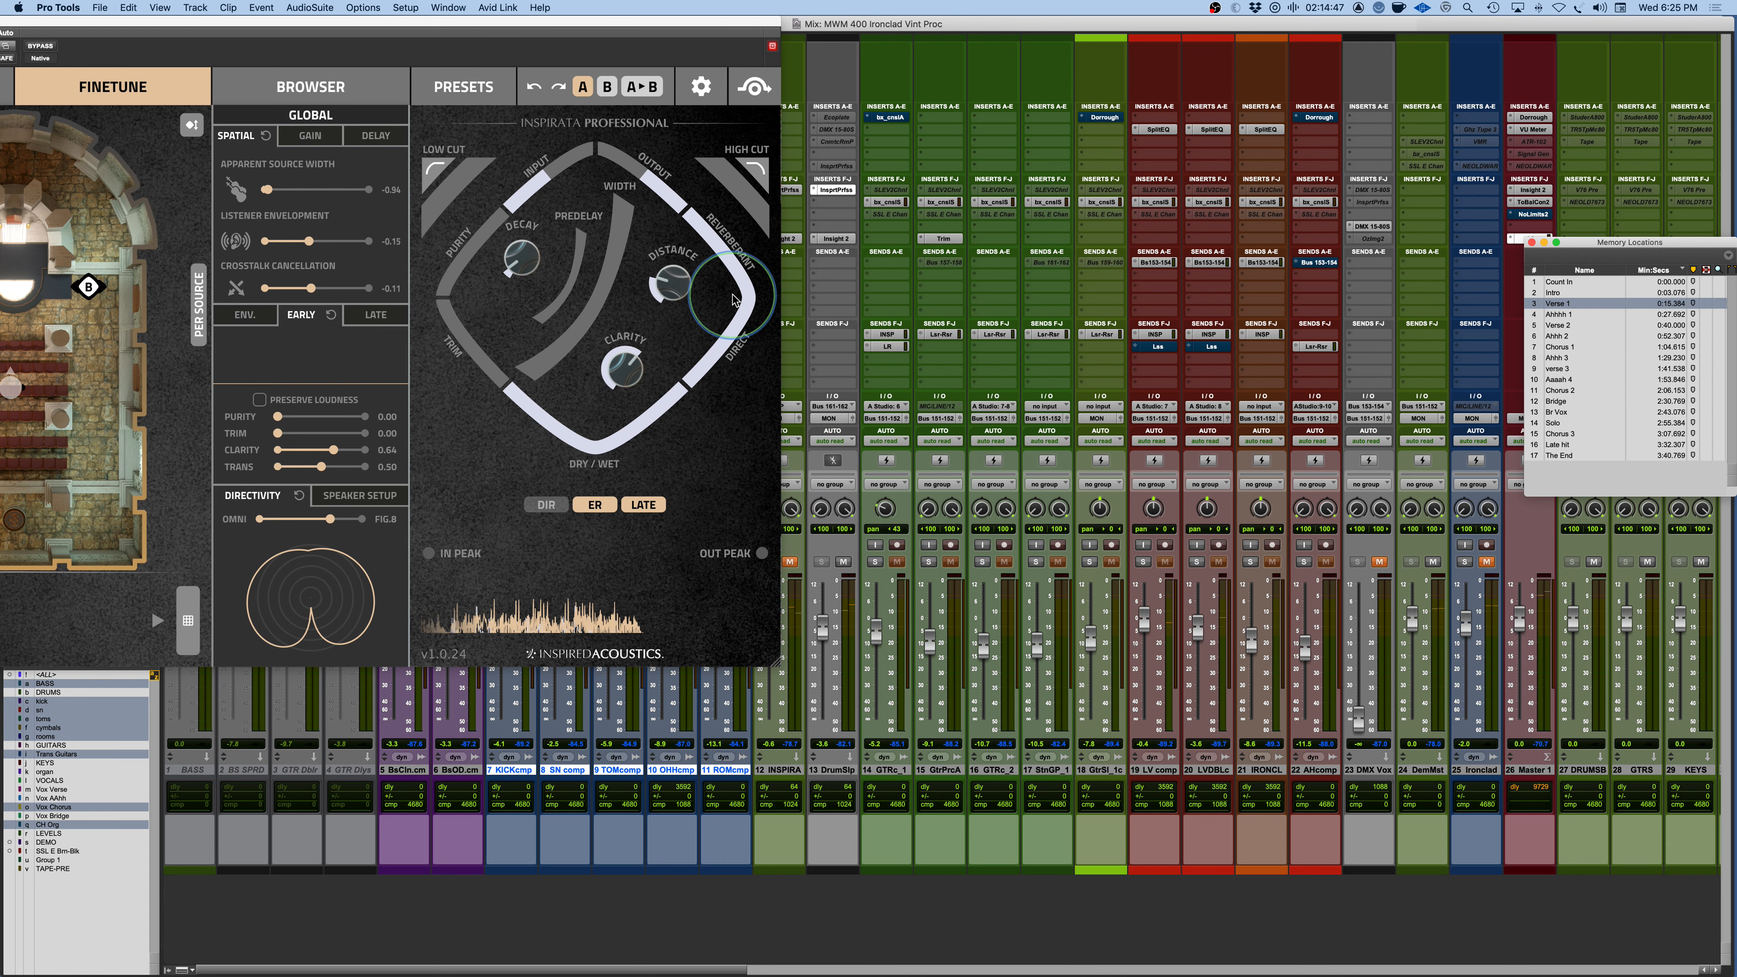
left_click(851, 418)
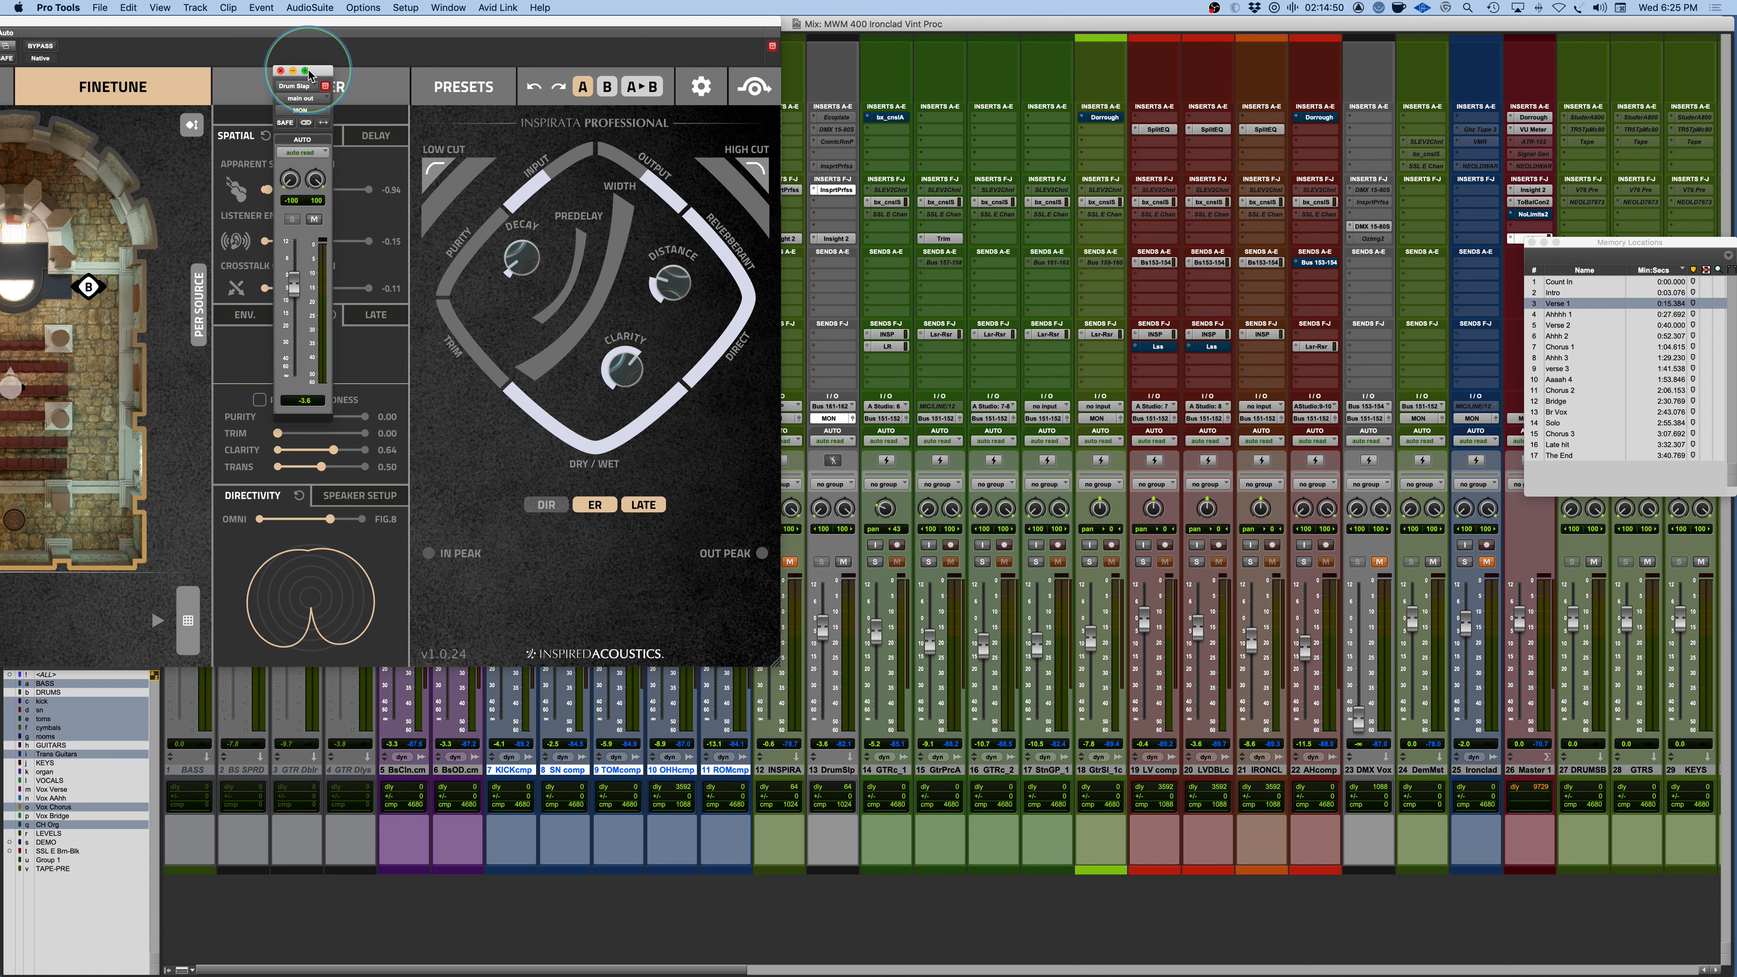
left_click_drag(309, 73, 1333, 141)
left_click_drag(711, 32, 1213, 32)
Play the drums while muting and unmuting the Drum Slap track to compare dry and reverberant sound.
left_click(1340, 315)
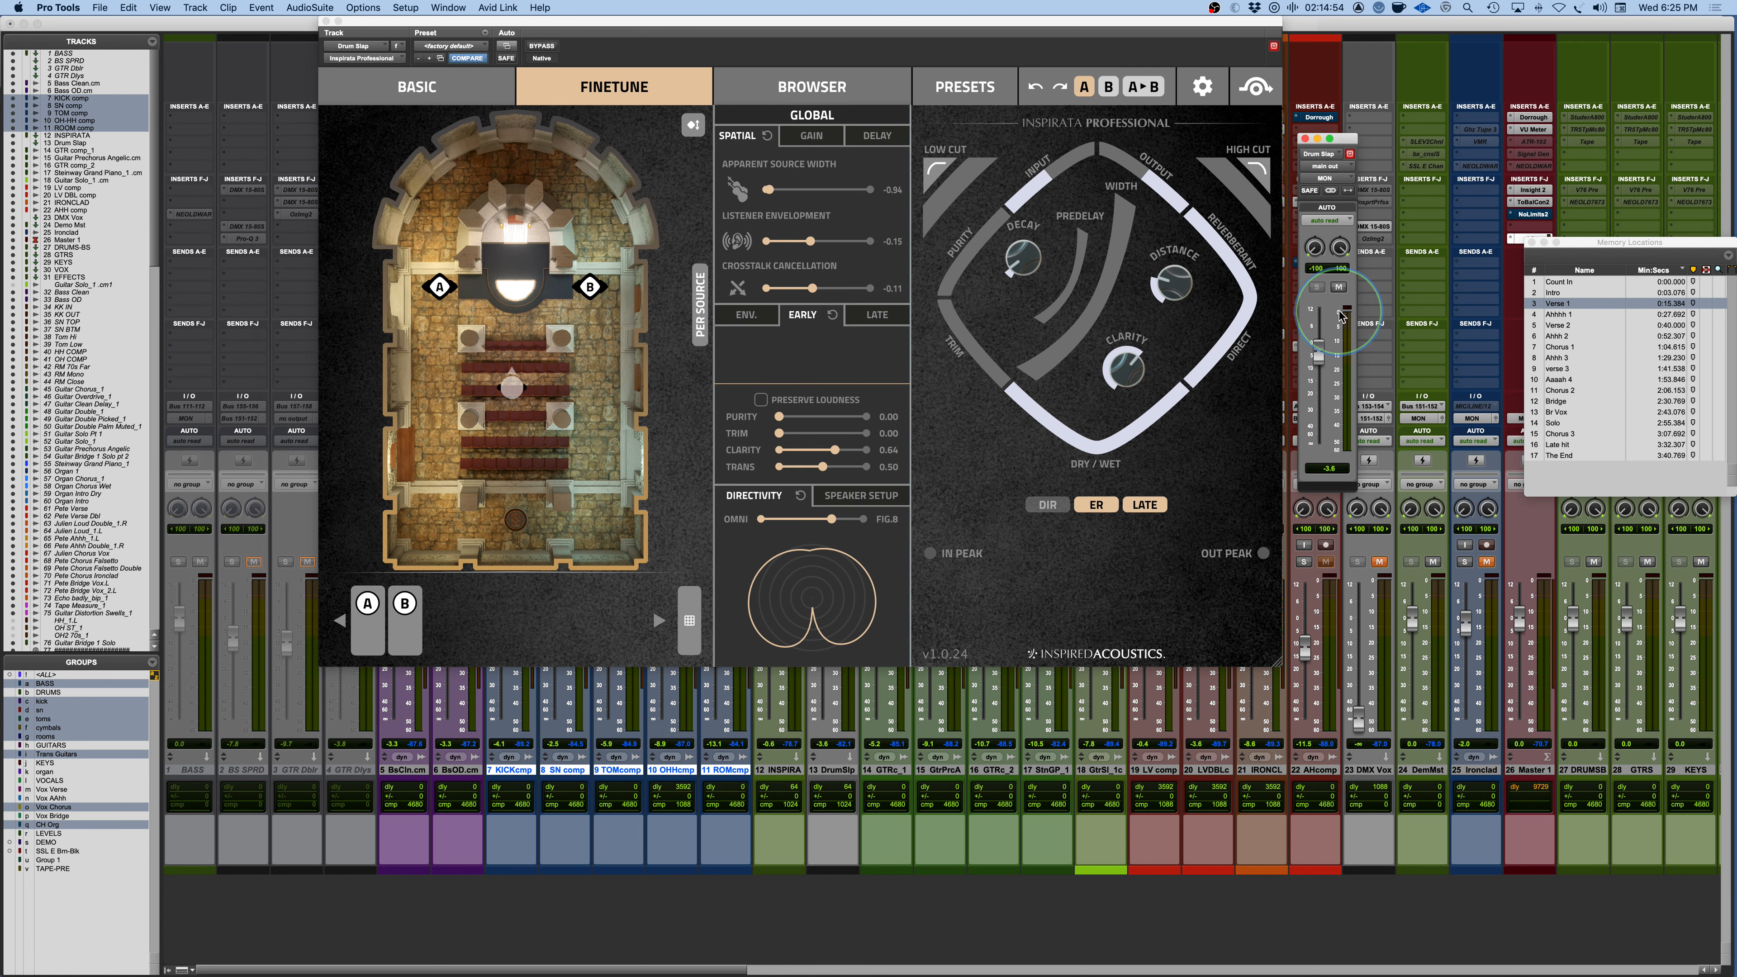
key("space")
left_click(1339, 287)
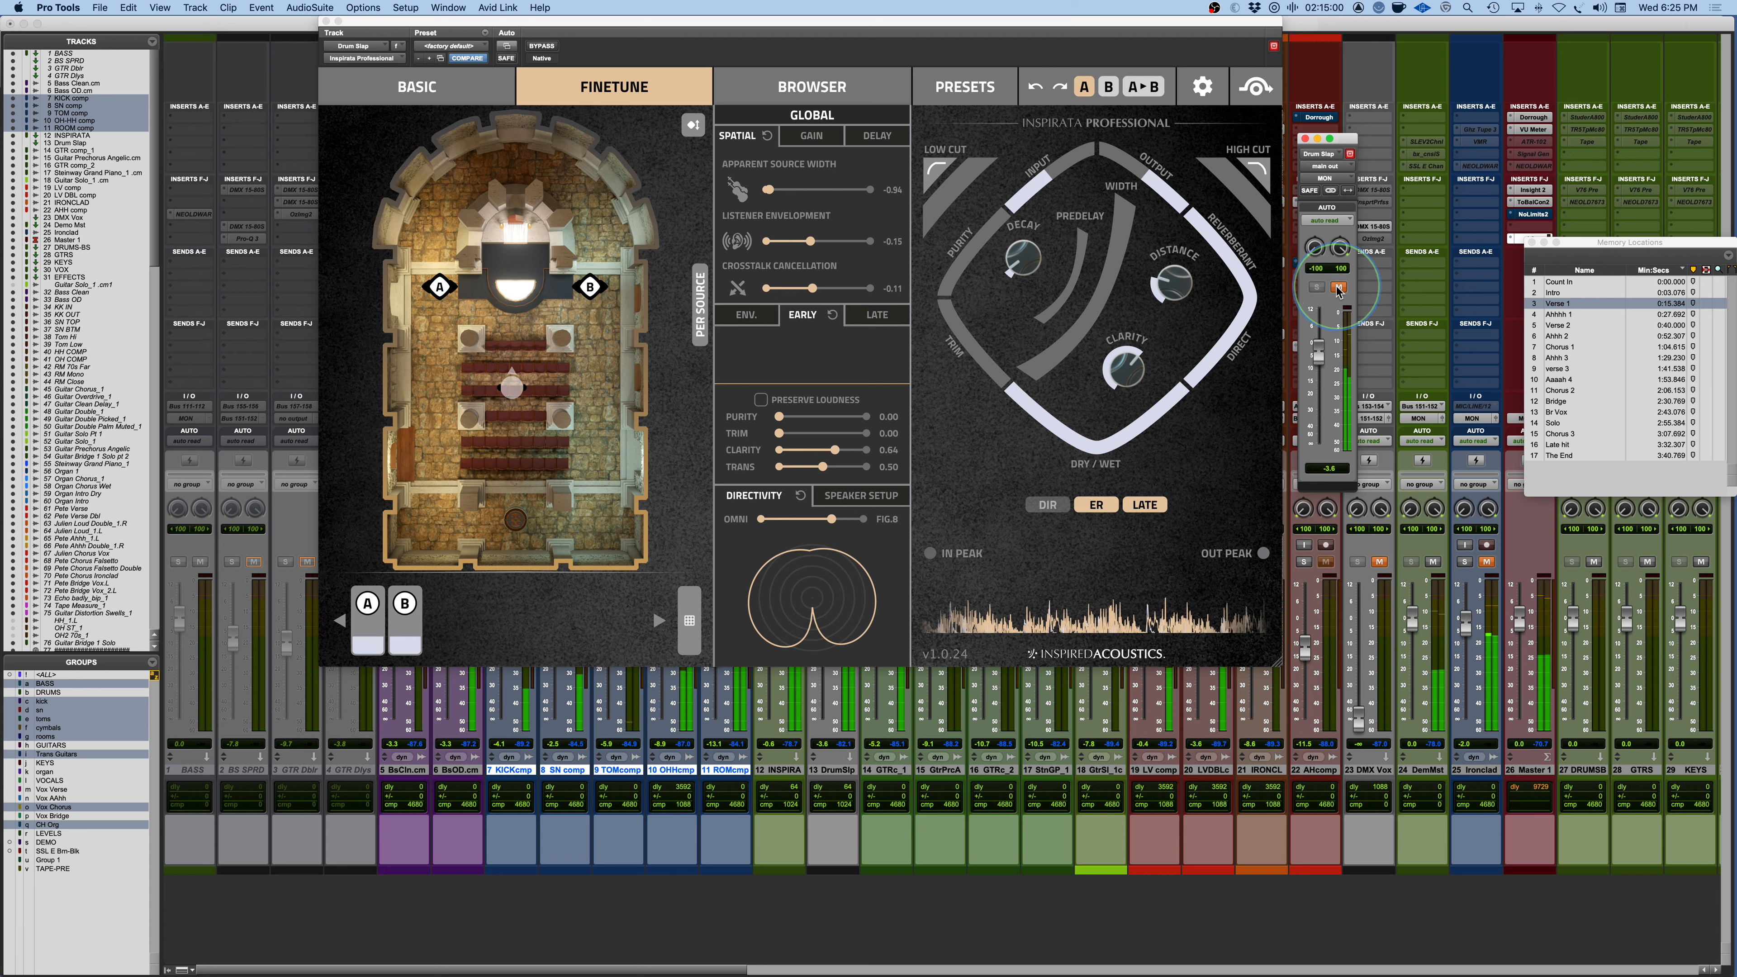
left_click(1339, 288)
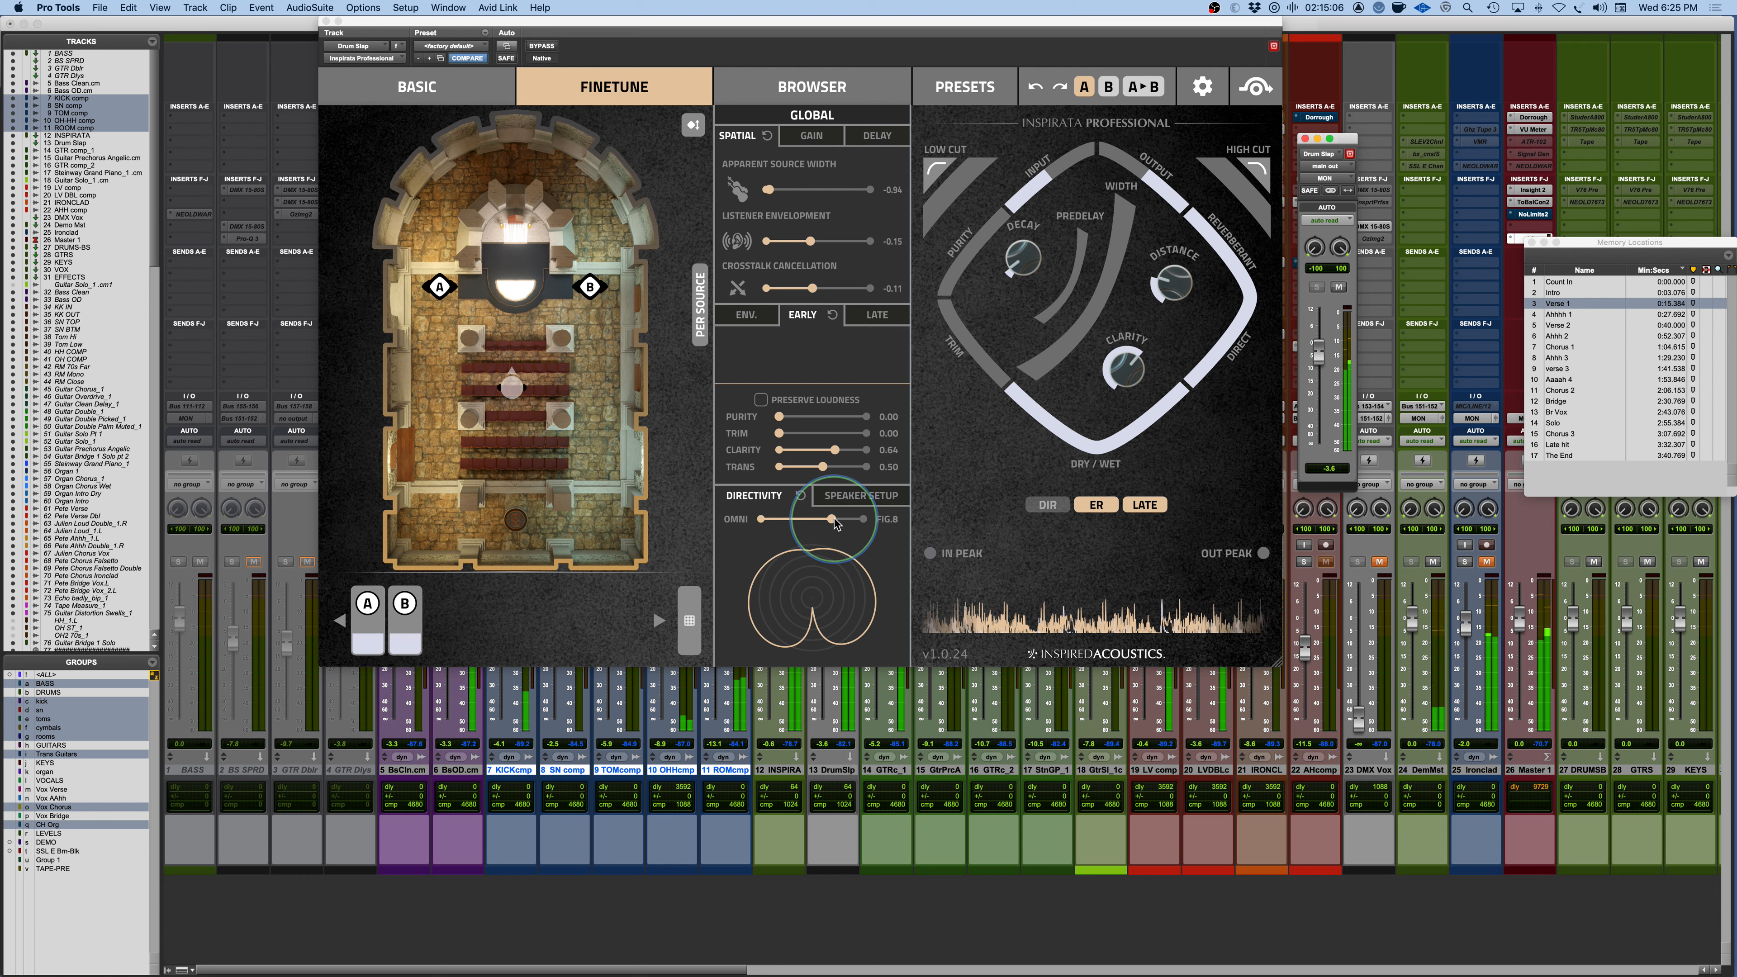
Set the drum reverb's directivity close to Fig.8 and the early reflection purity to 0.22.
left_click_drag(834, 523, 866, 525)
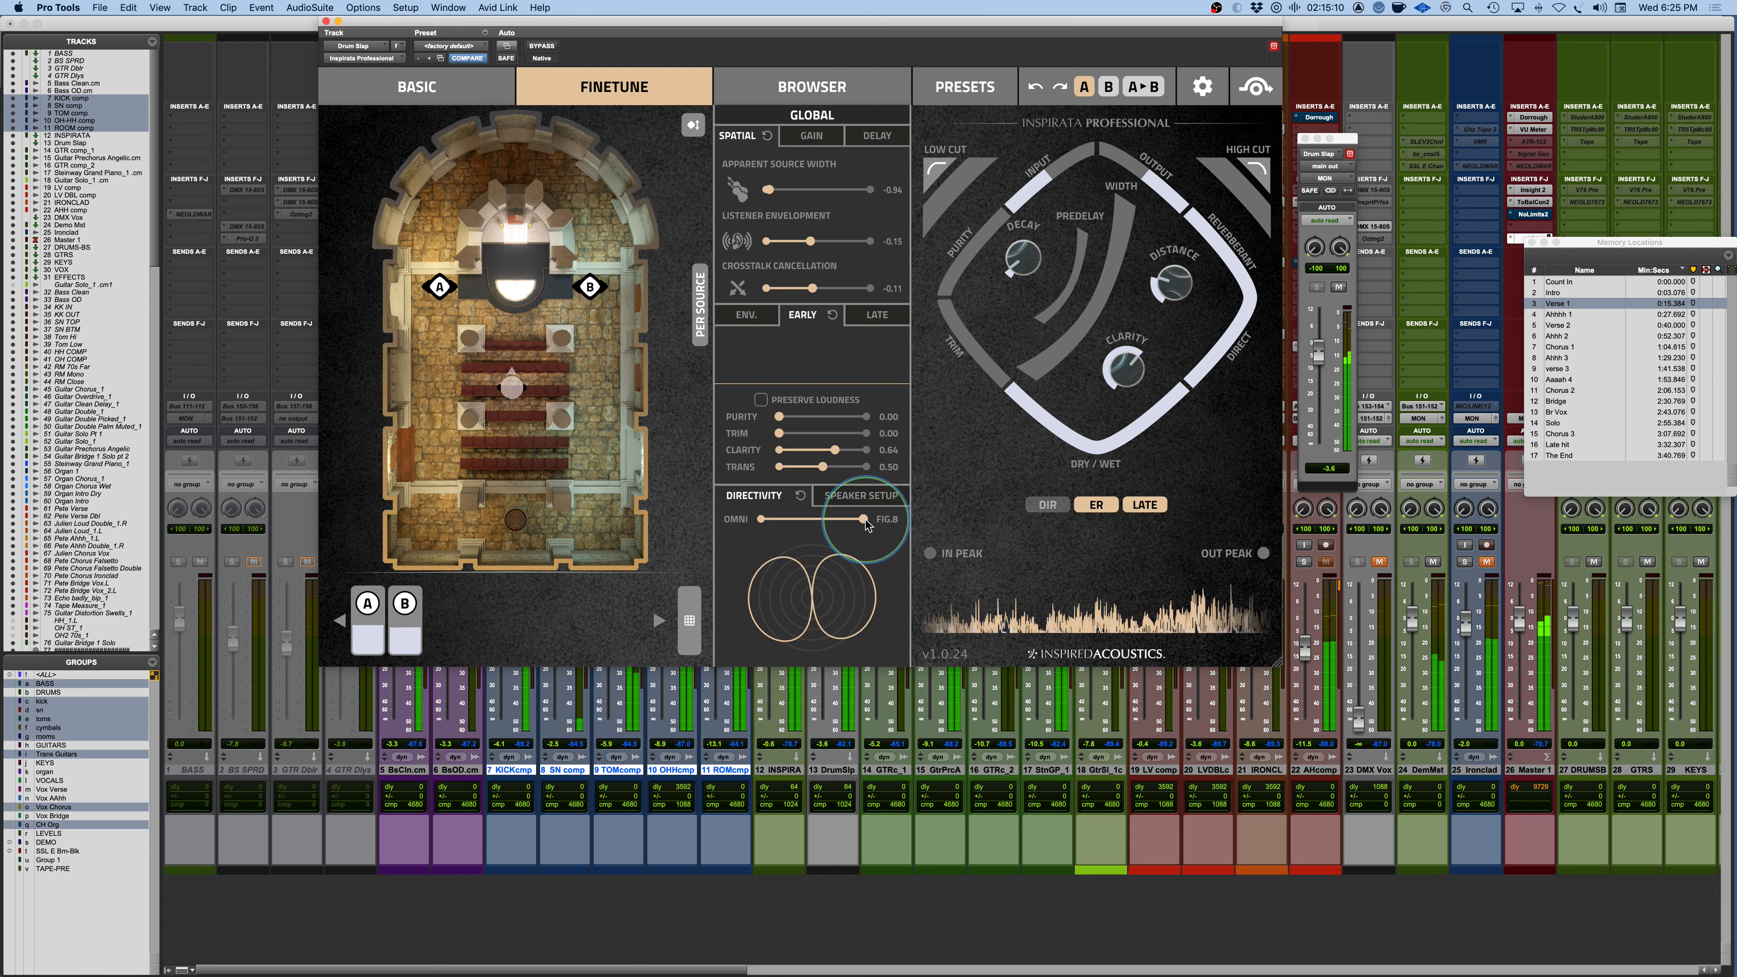
mouse_move(866, 524)
left_mouse_down()
mouse_move(769, 524)
mouse_move(860, 526)
left_mouse_up()
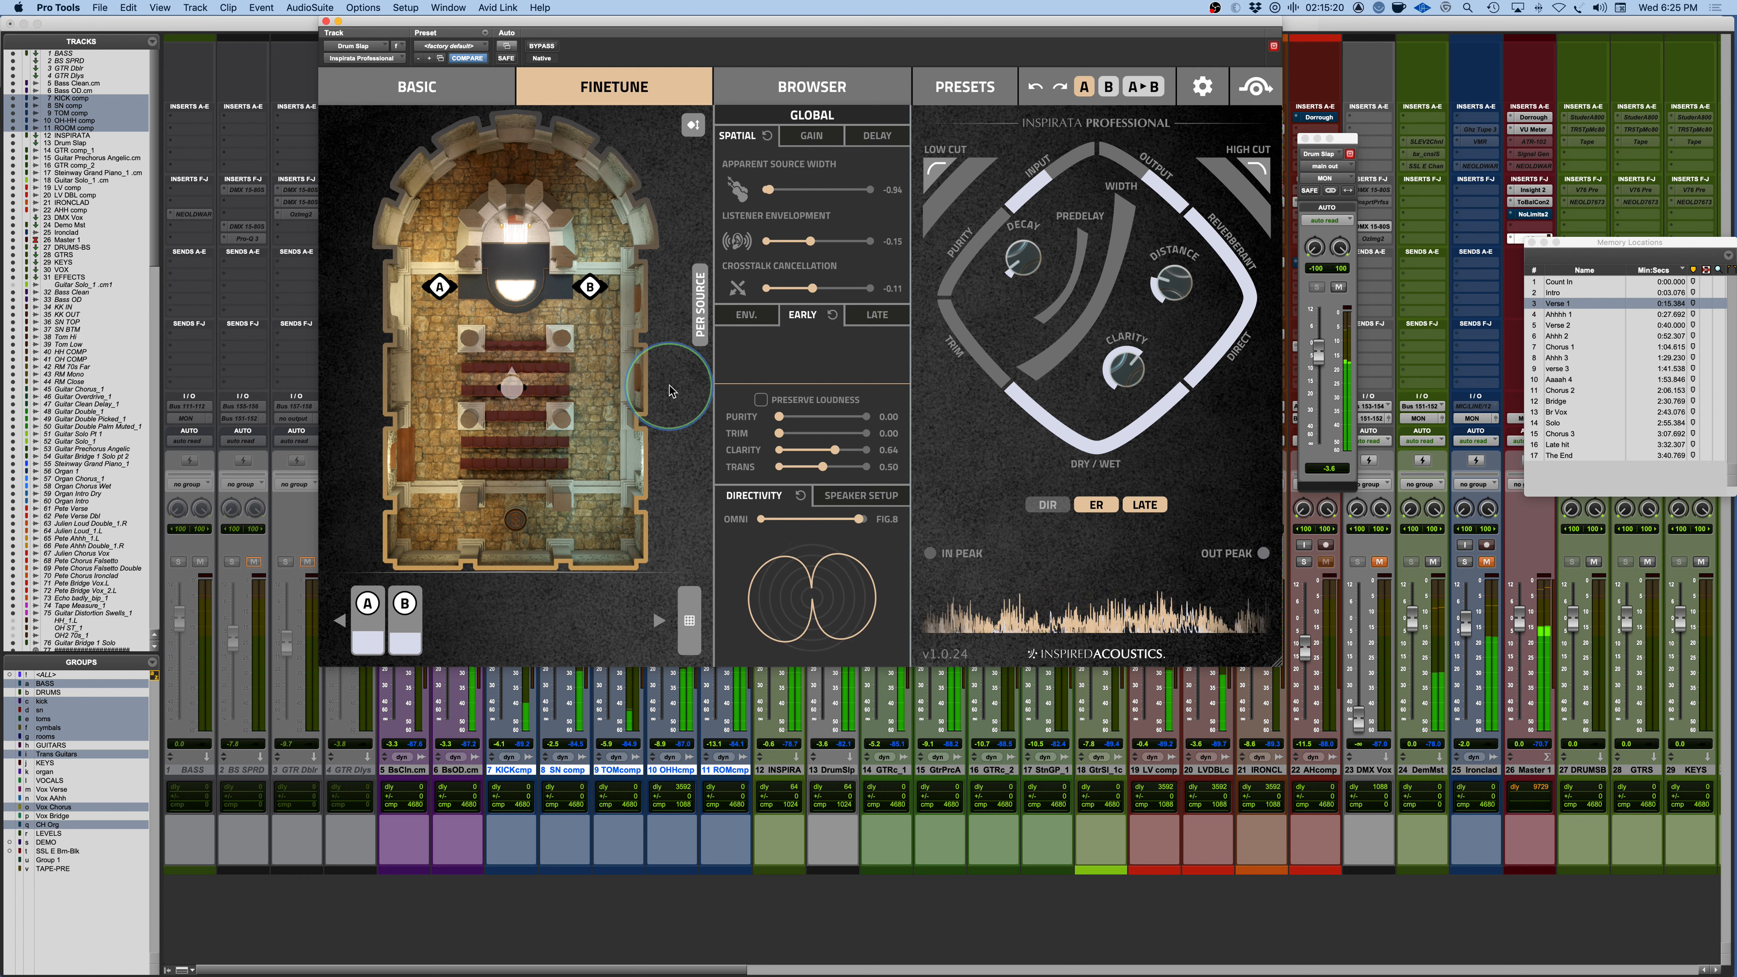
left_click_drag(779, 416, 827, 425)
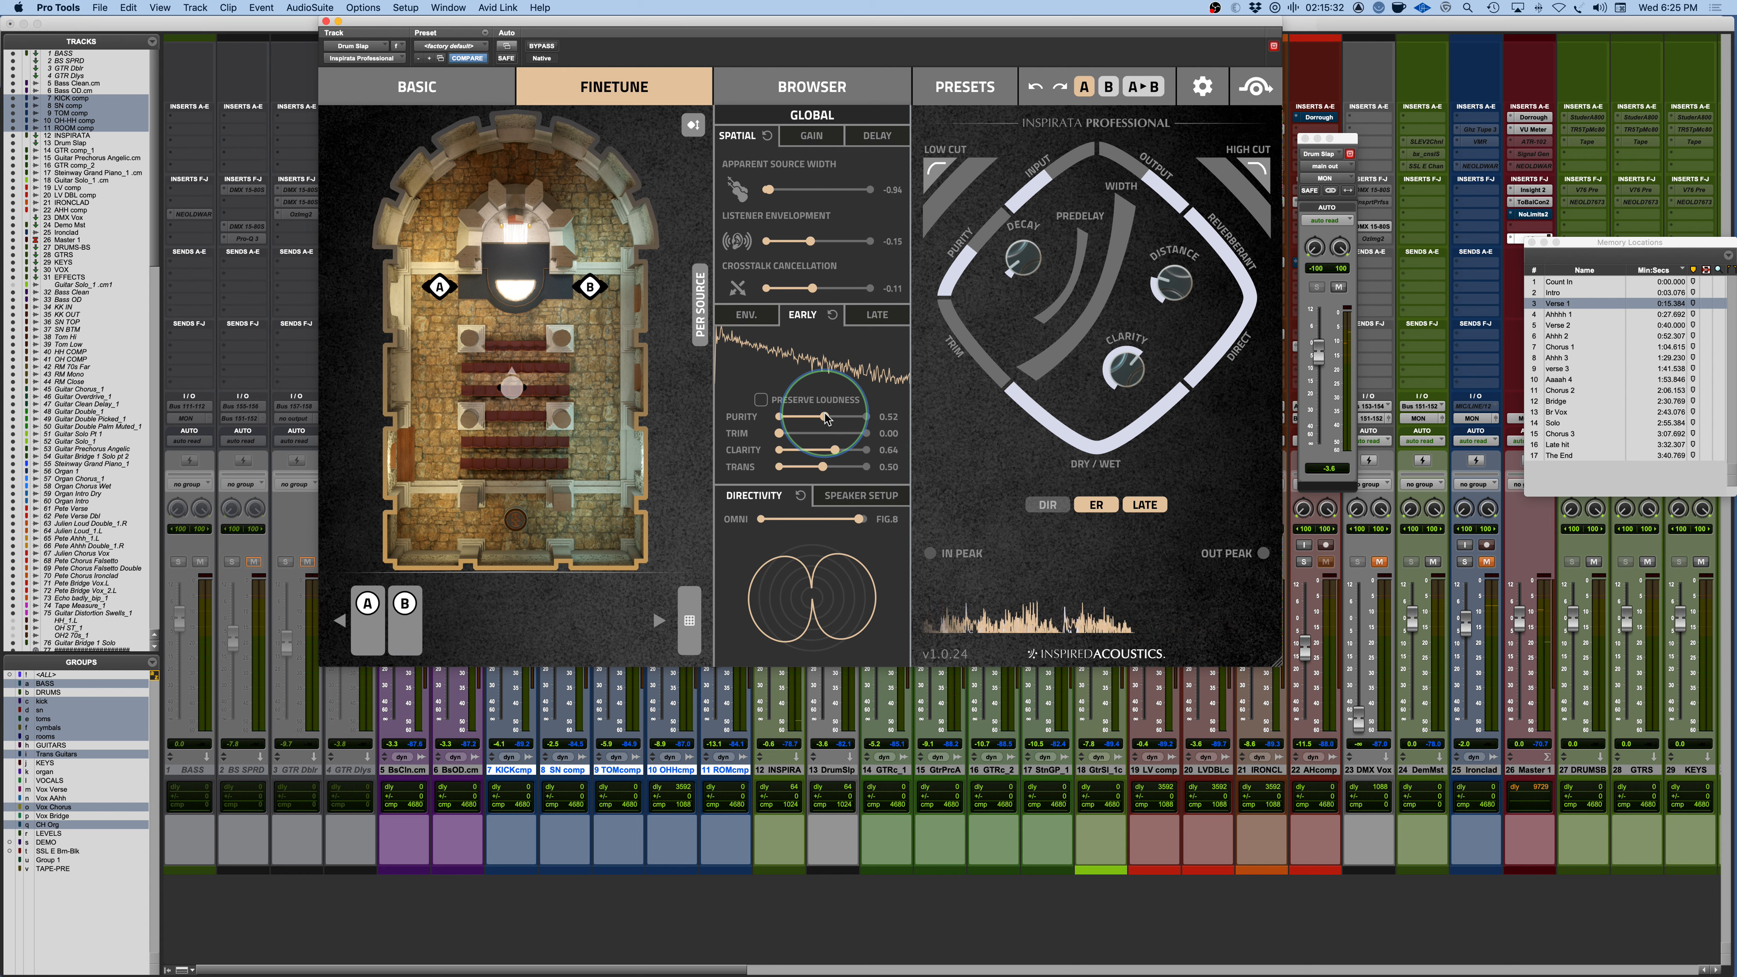
left_click_drag(826, 418, 802, 419)
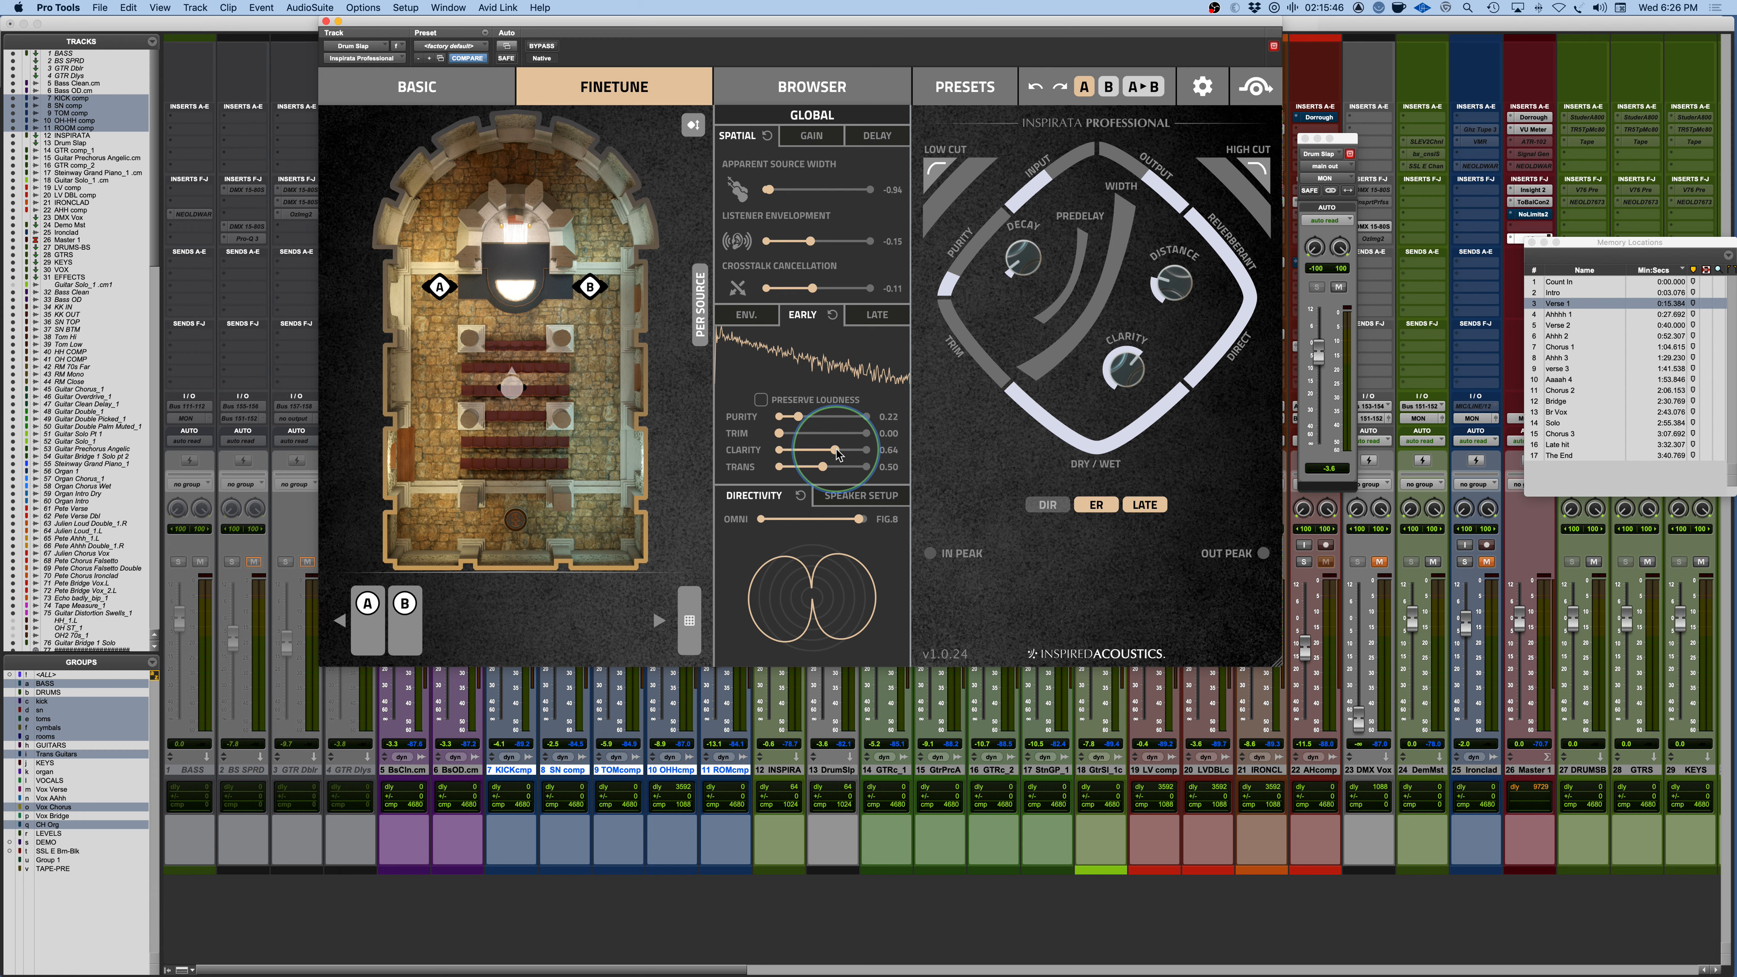
With the drums playing and Preserve Loudness enabled, set the early reflection clarity to 0.51 and trans to 0.22.
key("space")
left_click_drag(838, 455, 799, 458)
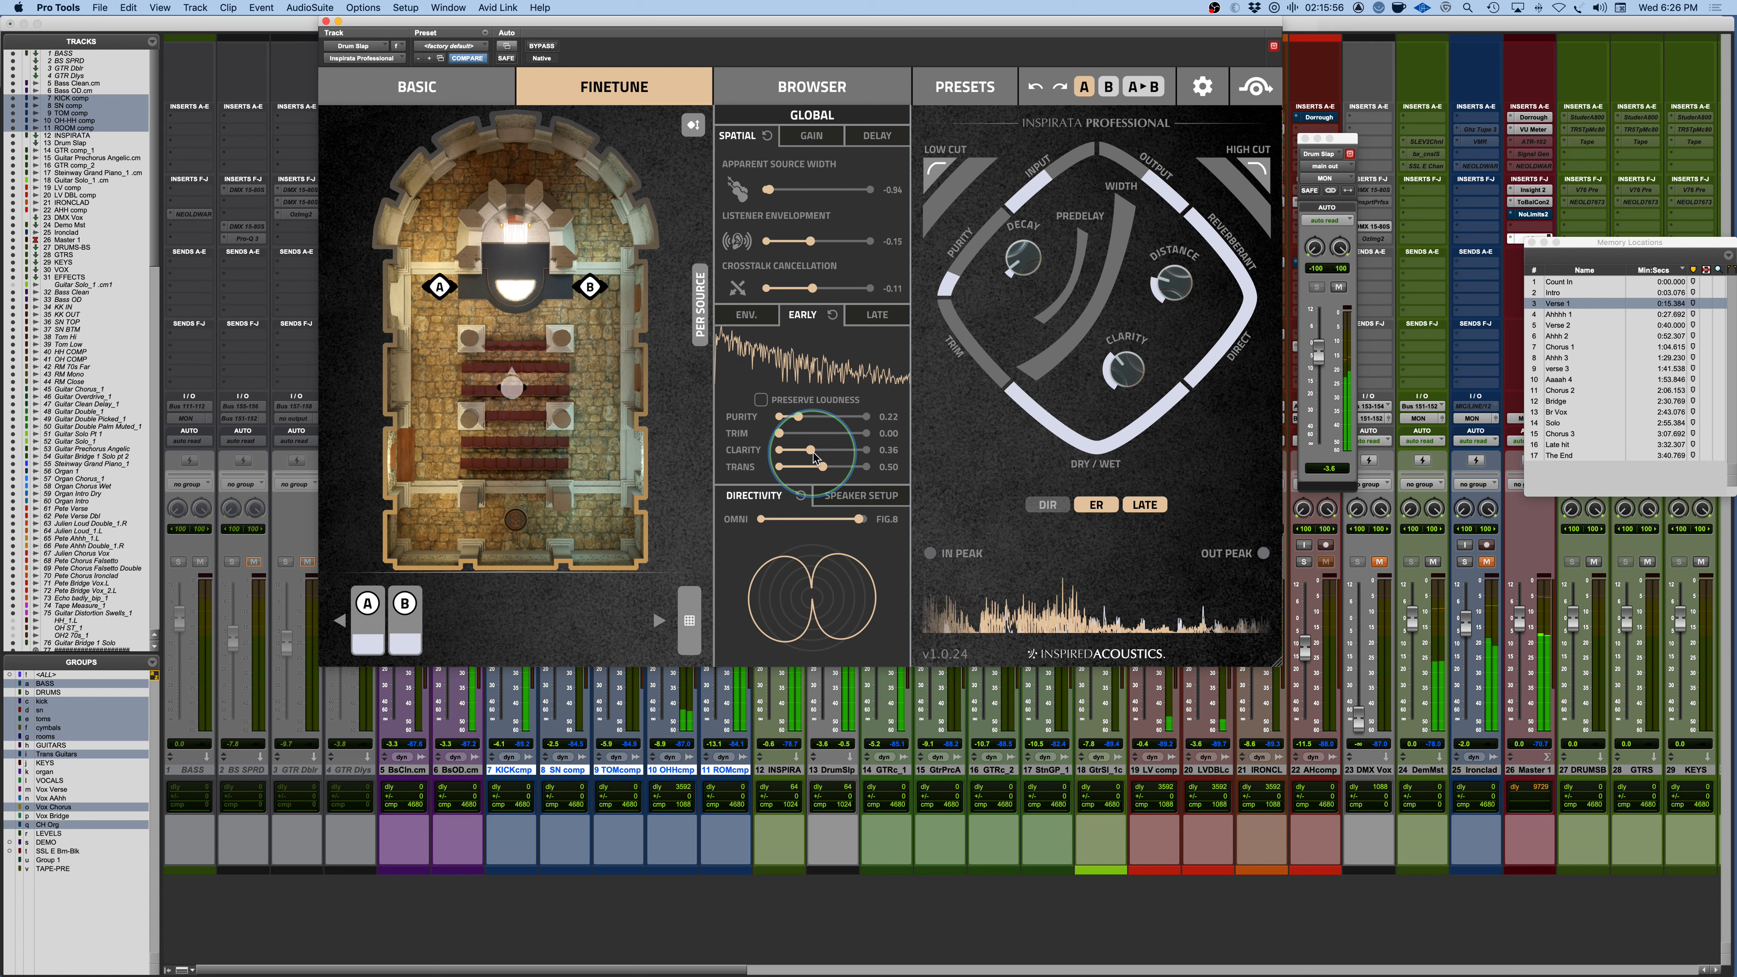
left_click_drag(814, 457, 809, 453)
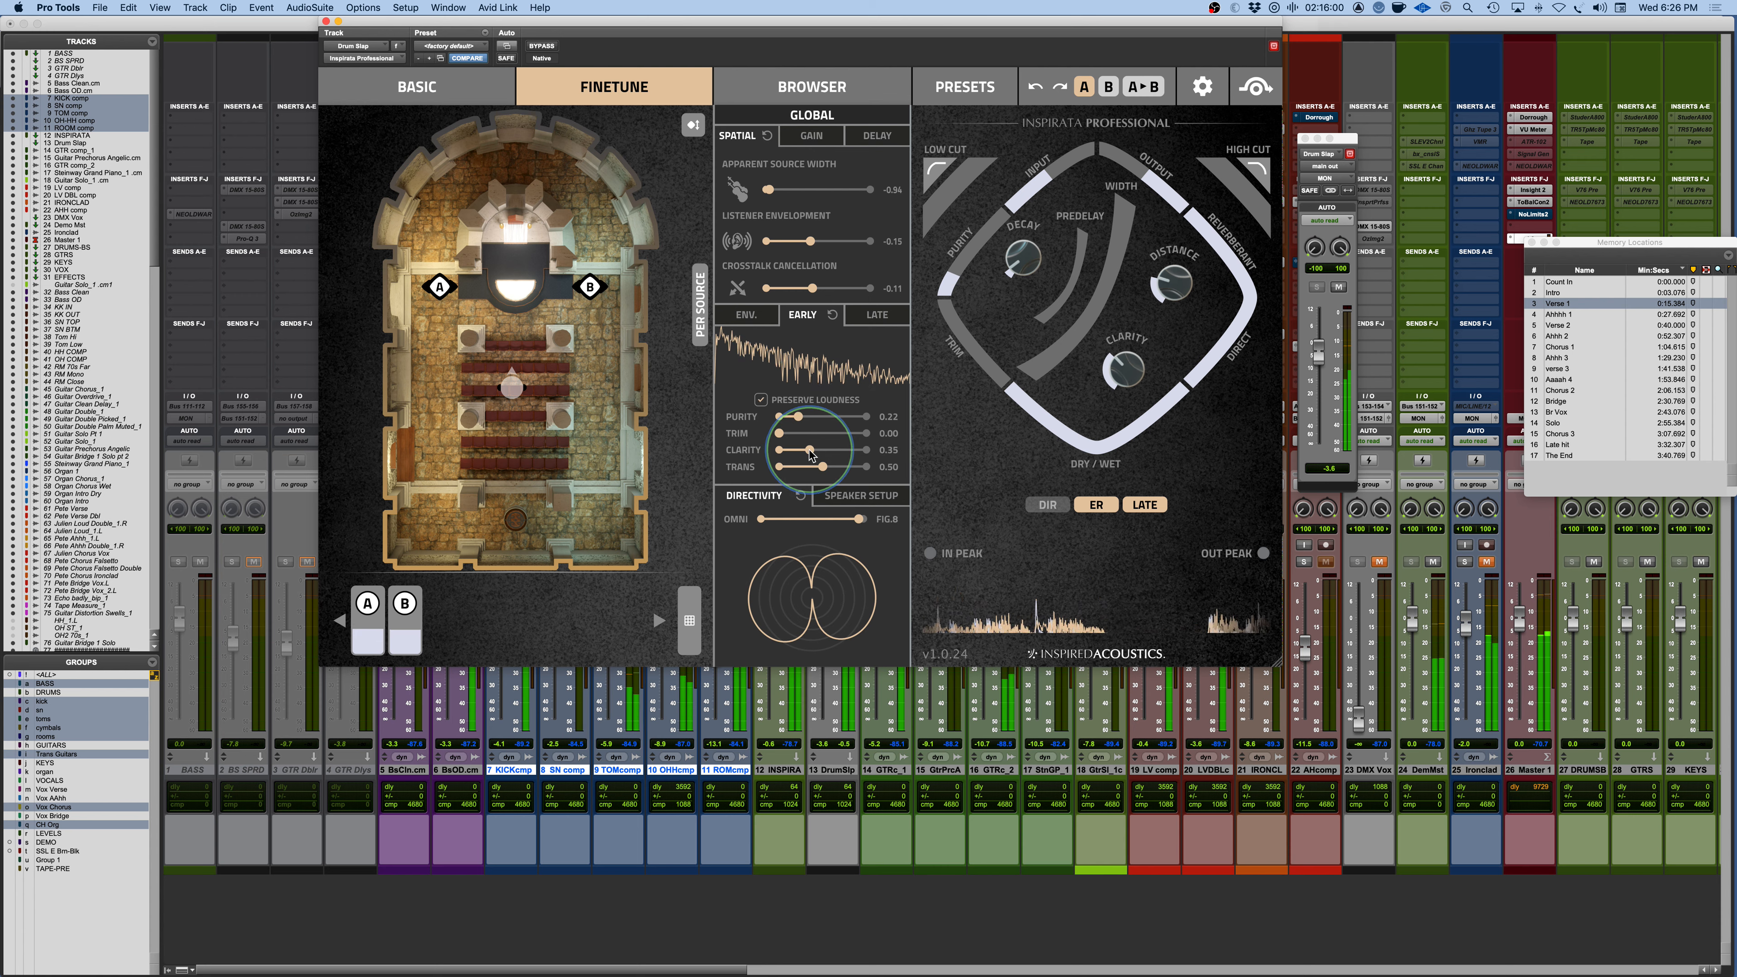
mouse_move(808, 453)
left_mouse_down()
mouse_move(844, 456)
mouse_move(817, 458)
left_mouse_up()
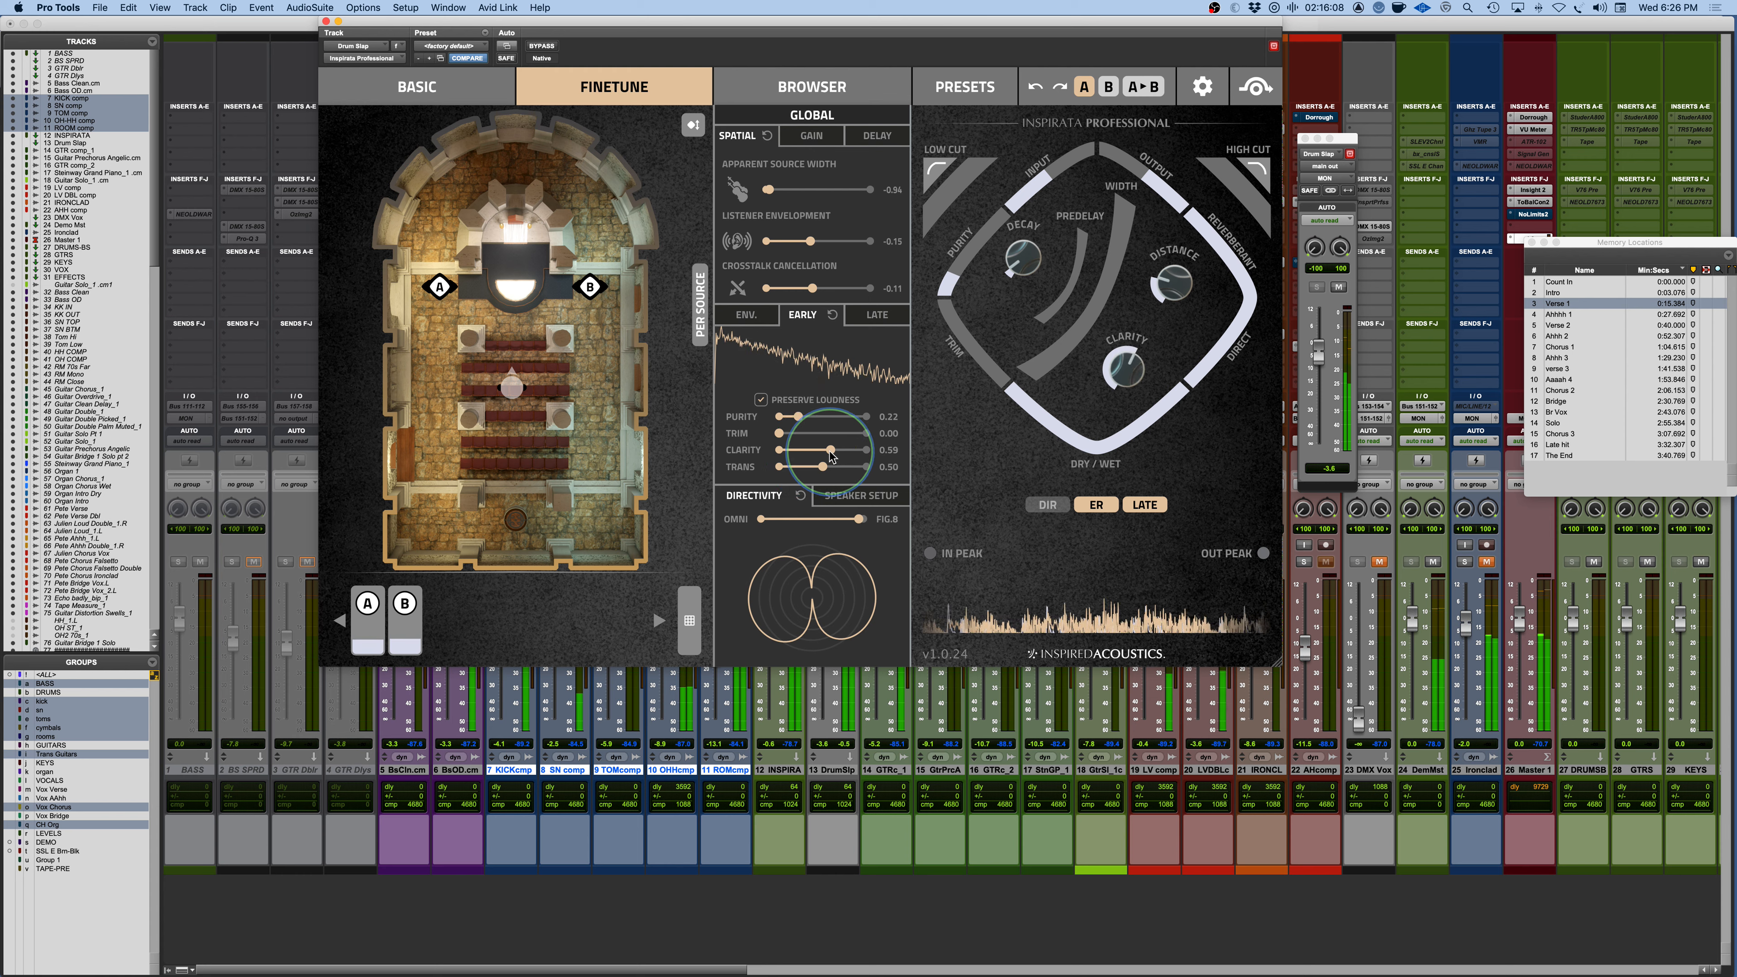
left_click_drag(828, 458, 827, 458)
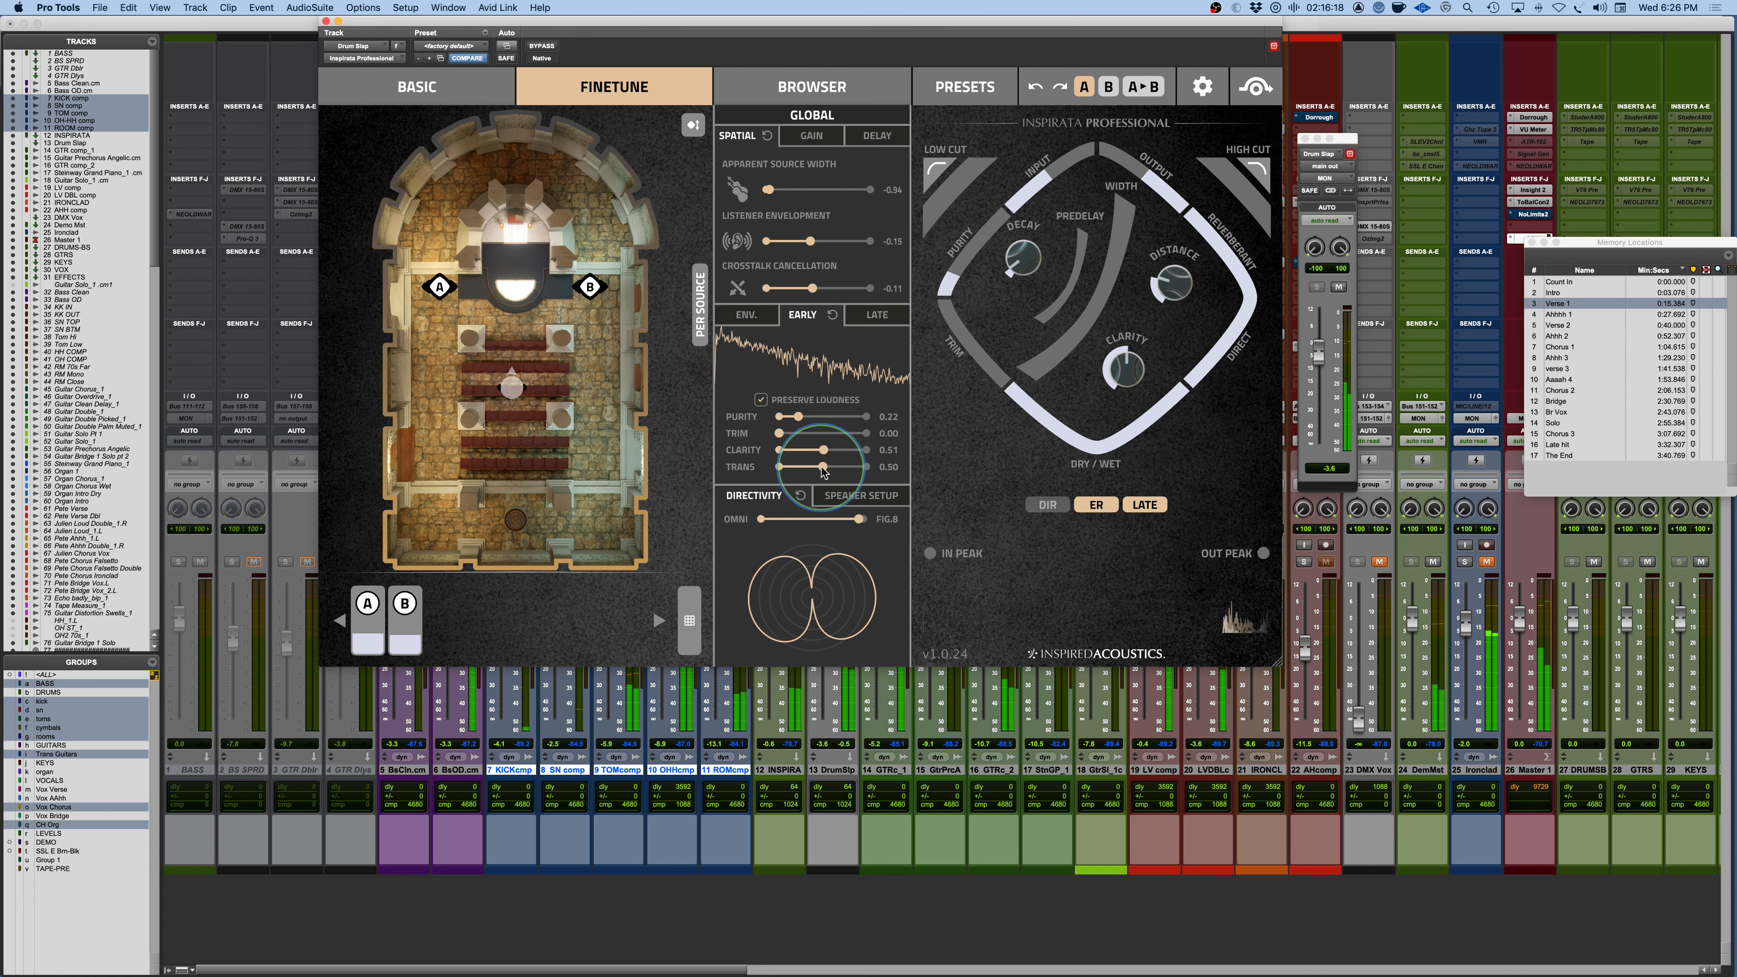
mouse_move(823, 472)
left_mouse_down()
mouse_move(804, 475)
mouse_move(857, 473)
mouse_move(800, 476)
left_mouse_up()
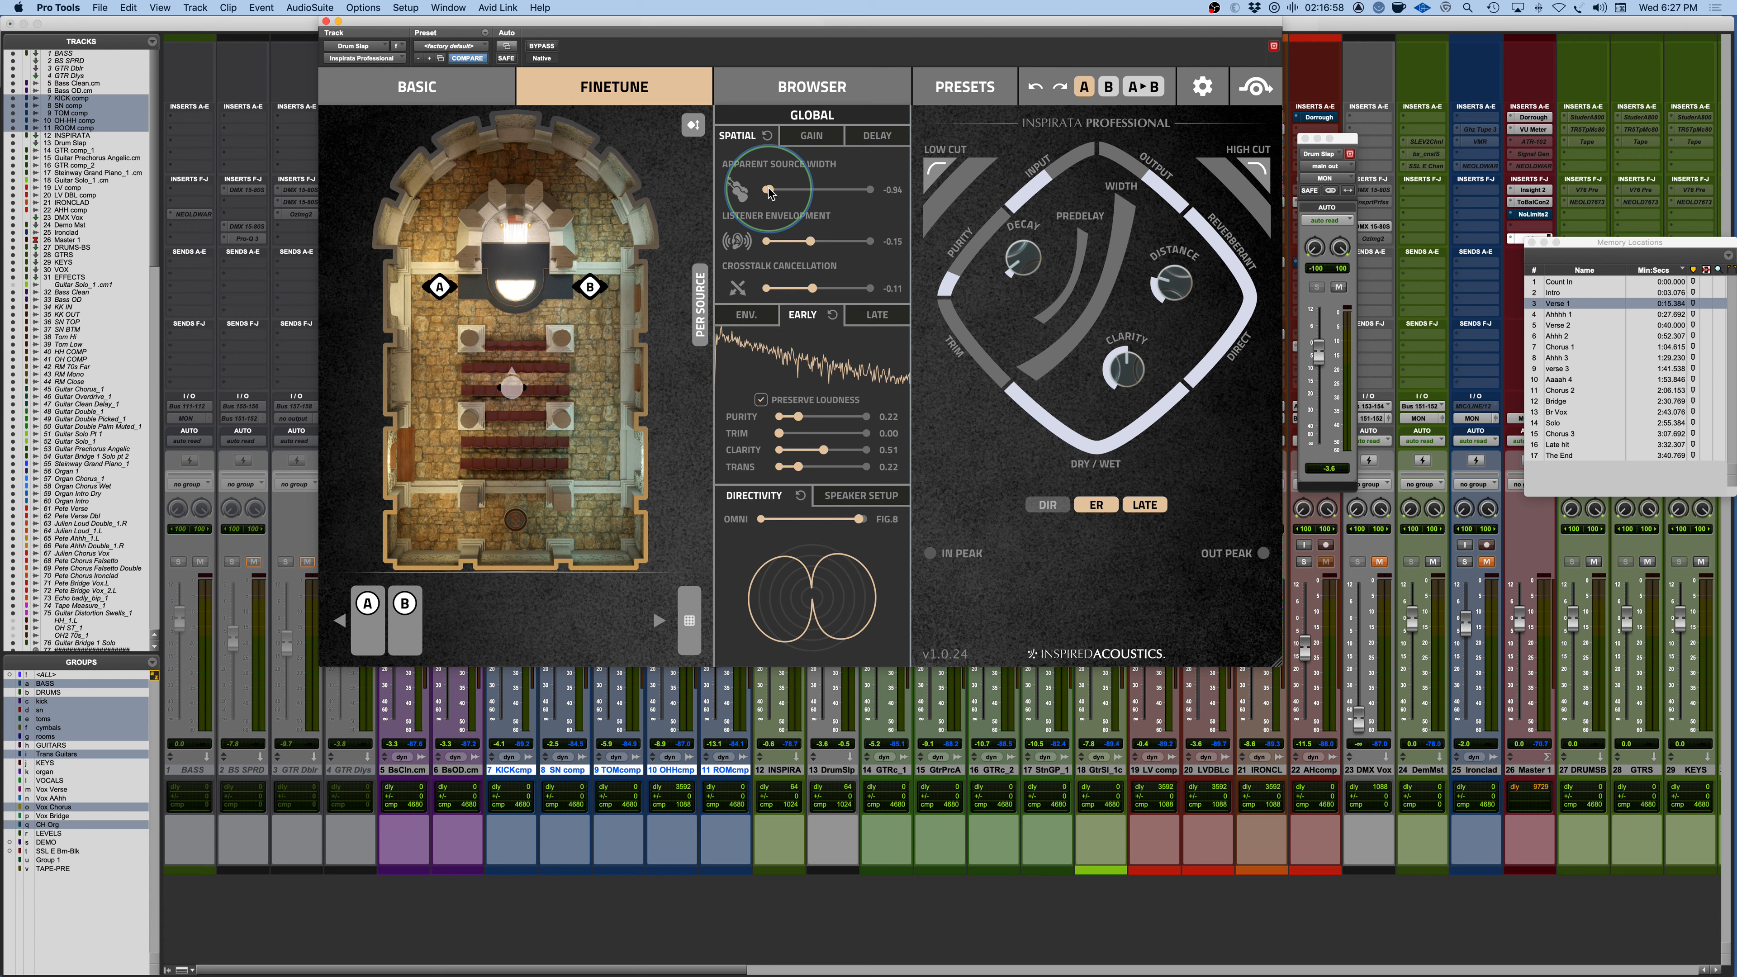
Set the drum reverb's apparent source width to -1.00 and play the drums to hear it.
mouse_move(770, 193)
left_mouse_down()
mouse_move(878, 194)
mouse_move(759, 196)
left_mouse_up()
key("space")
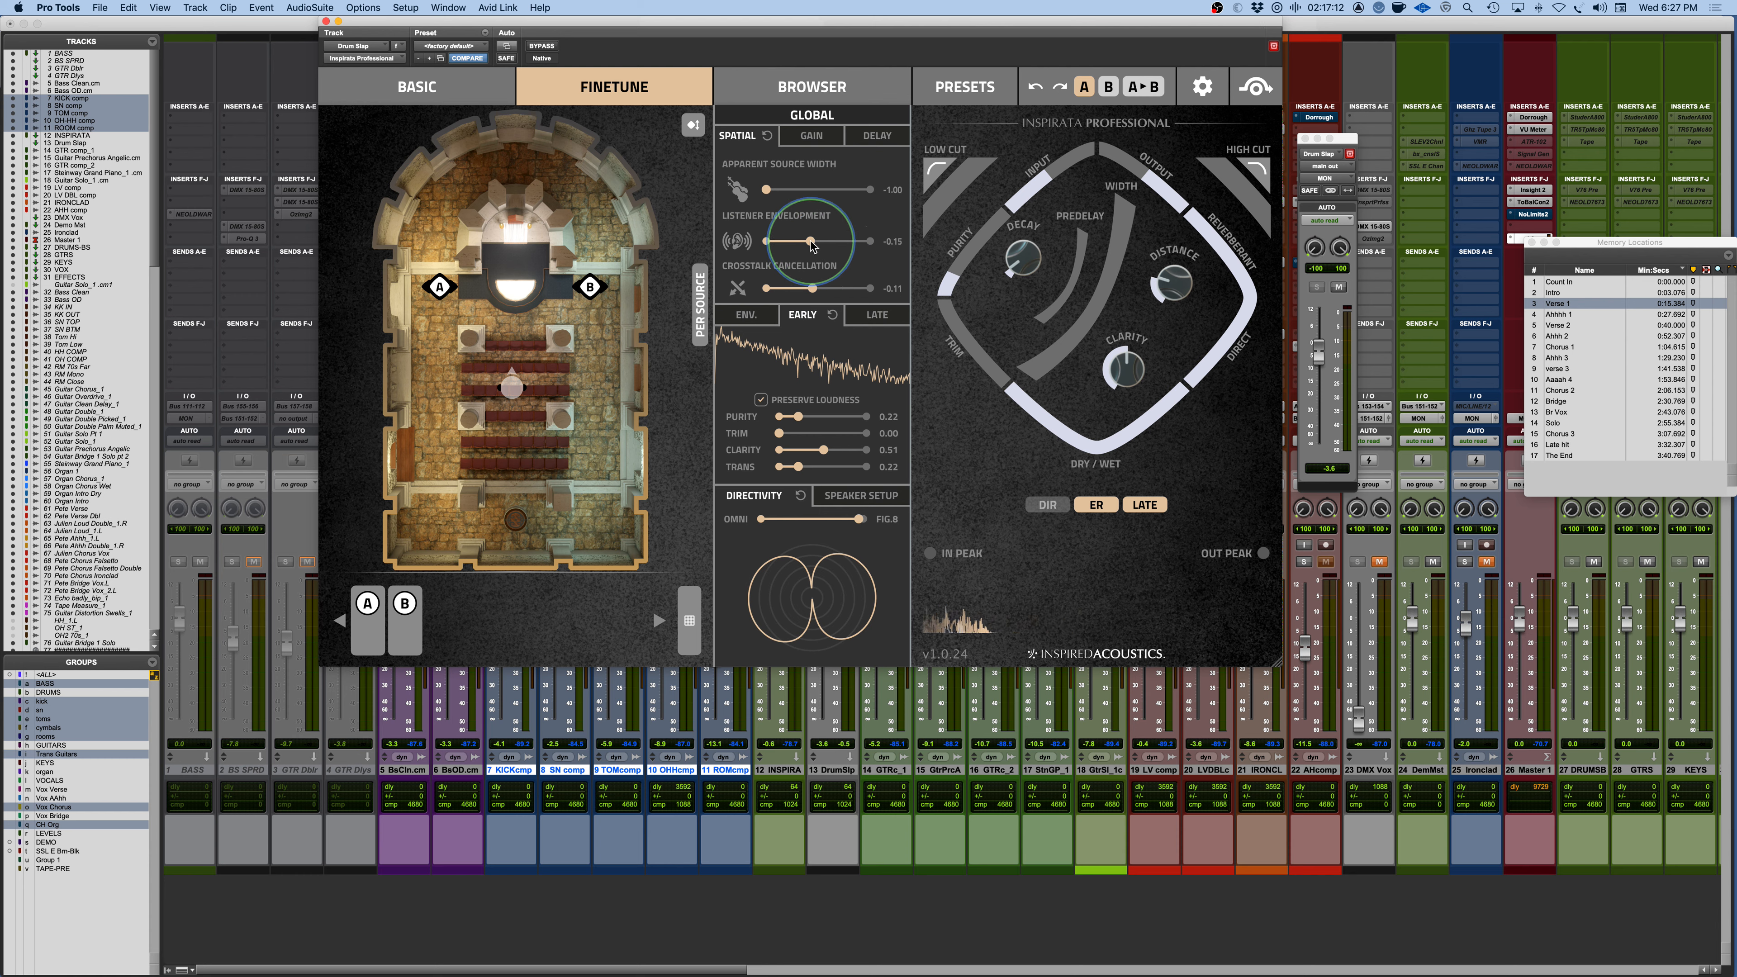
With the drums playing, set the drum reverb's listener envelopment to -0.31 and its crosstalk cancellation to -0.40.
left_click_drag(809, 241, 877, 242)
key("space")
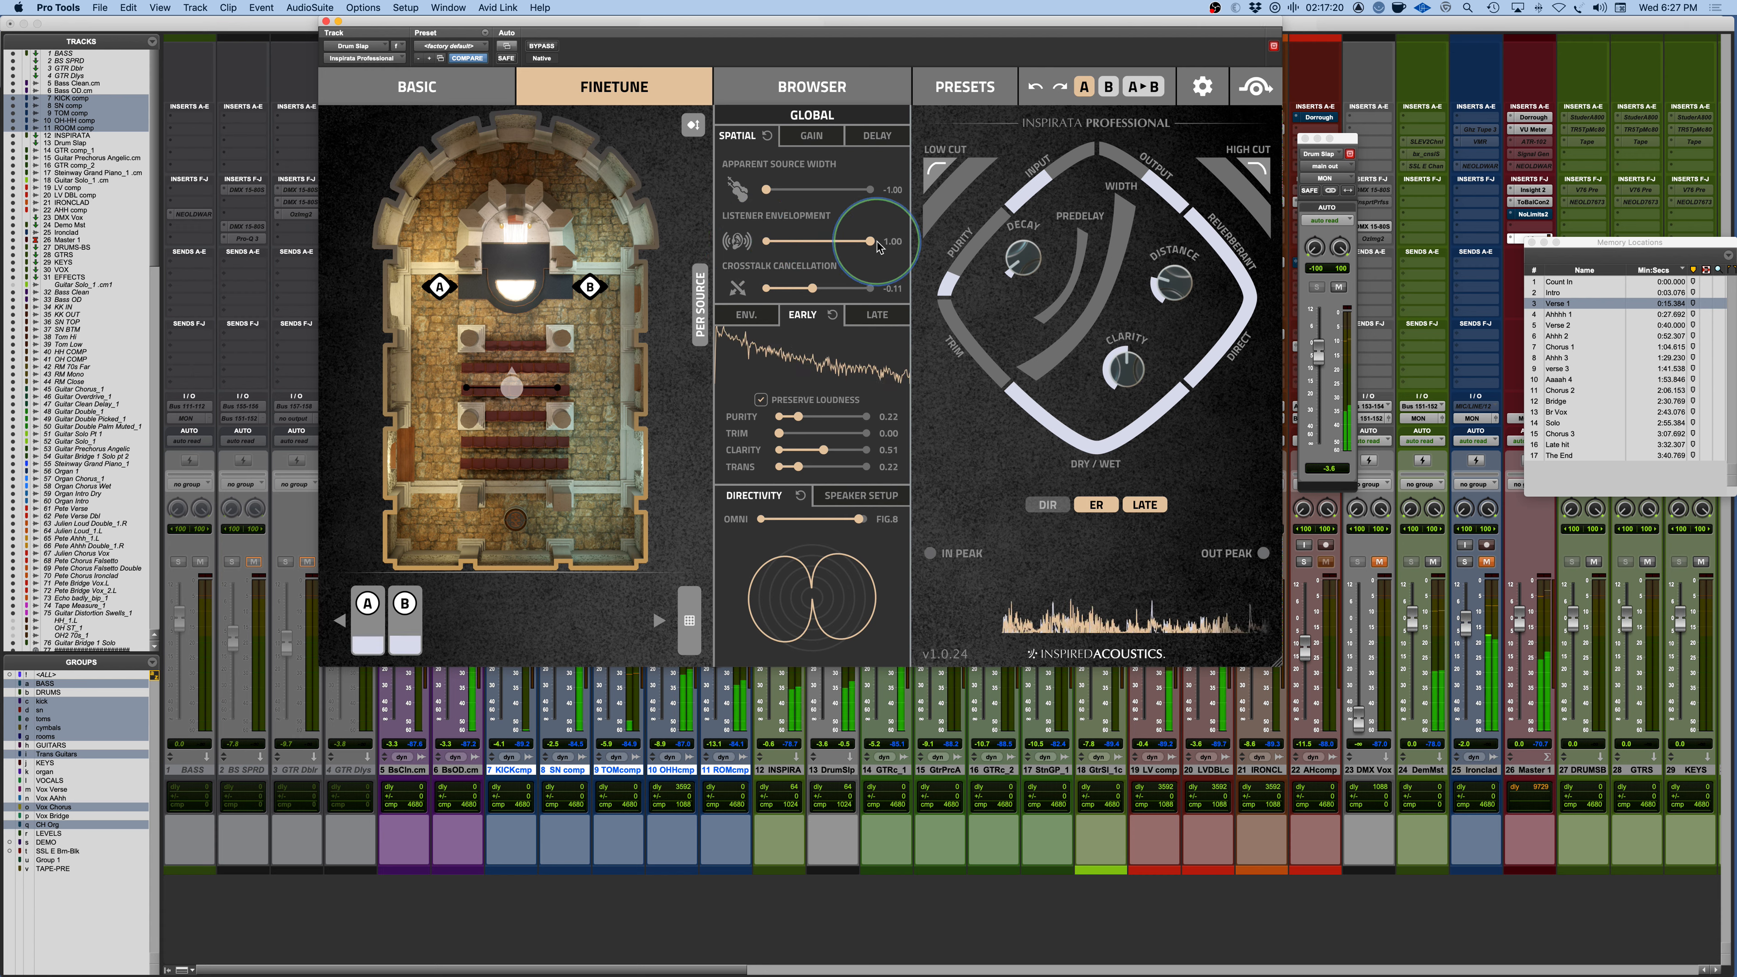
left_click_drag(876, 241, 916, 295)
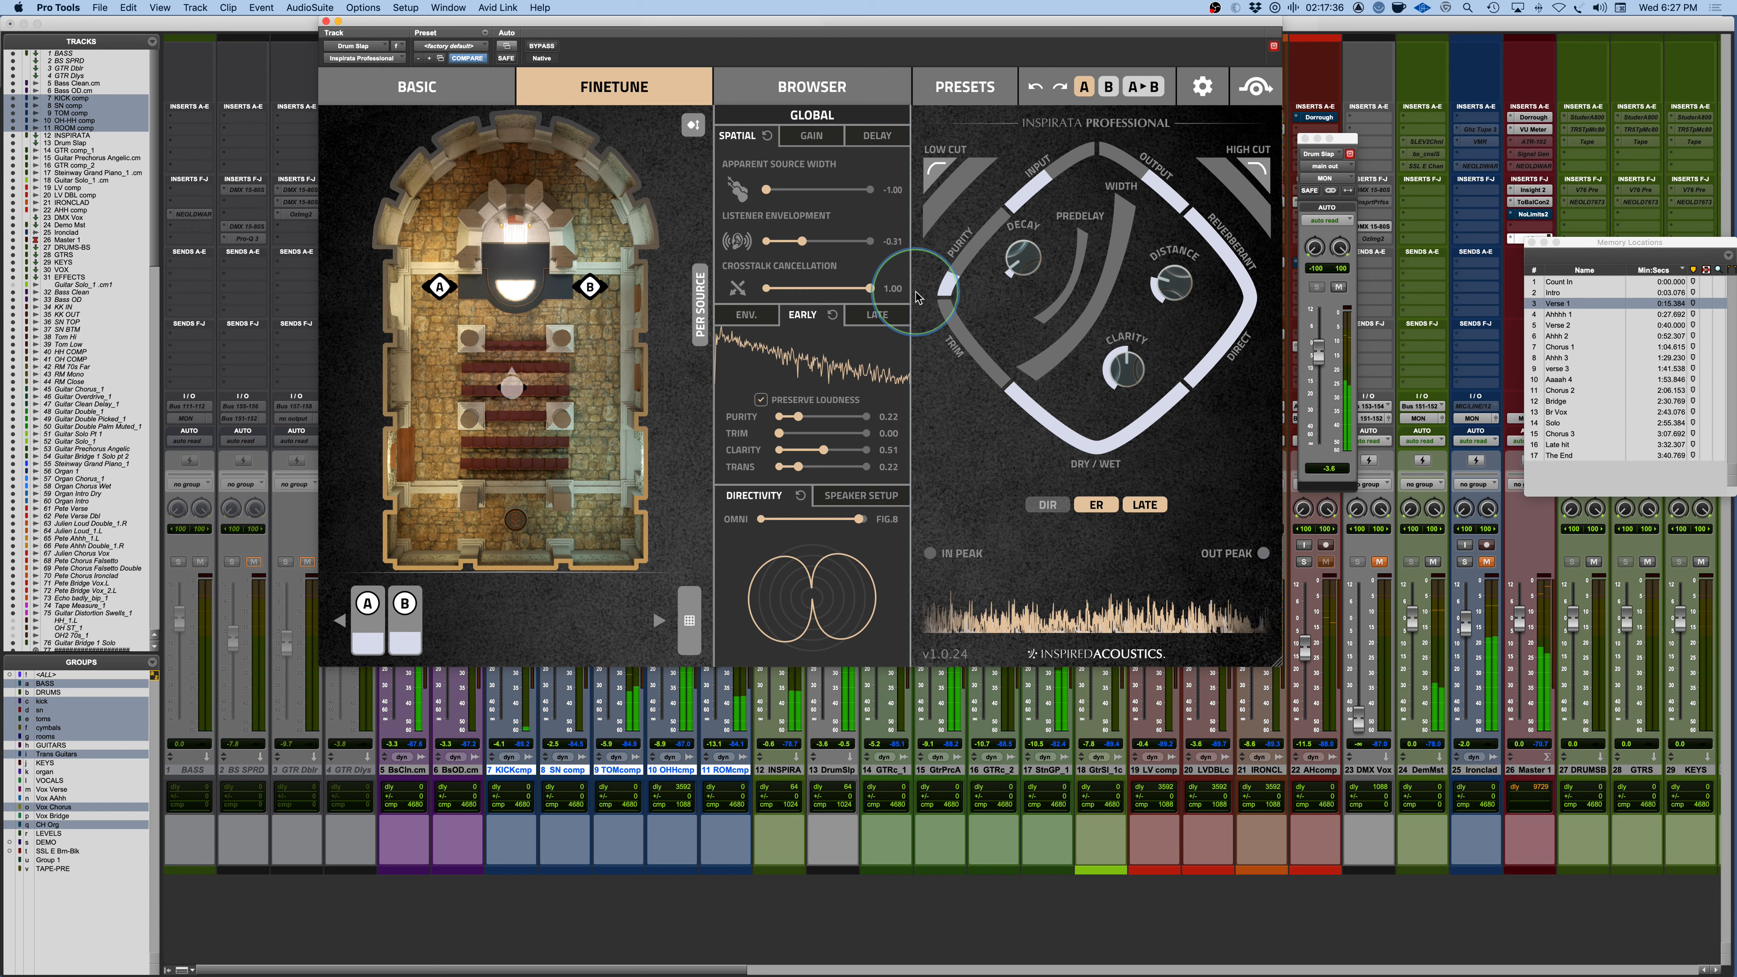
left_click_drag(916, 296, 831, 304)
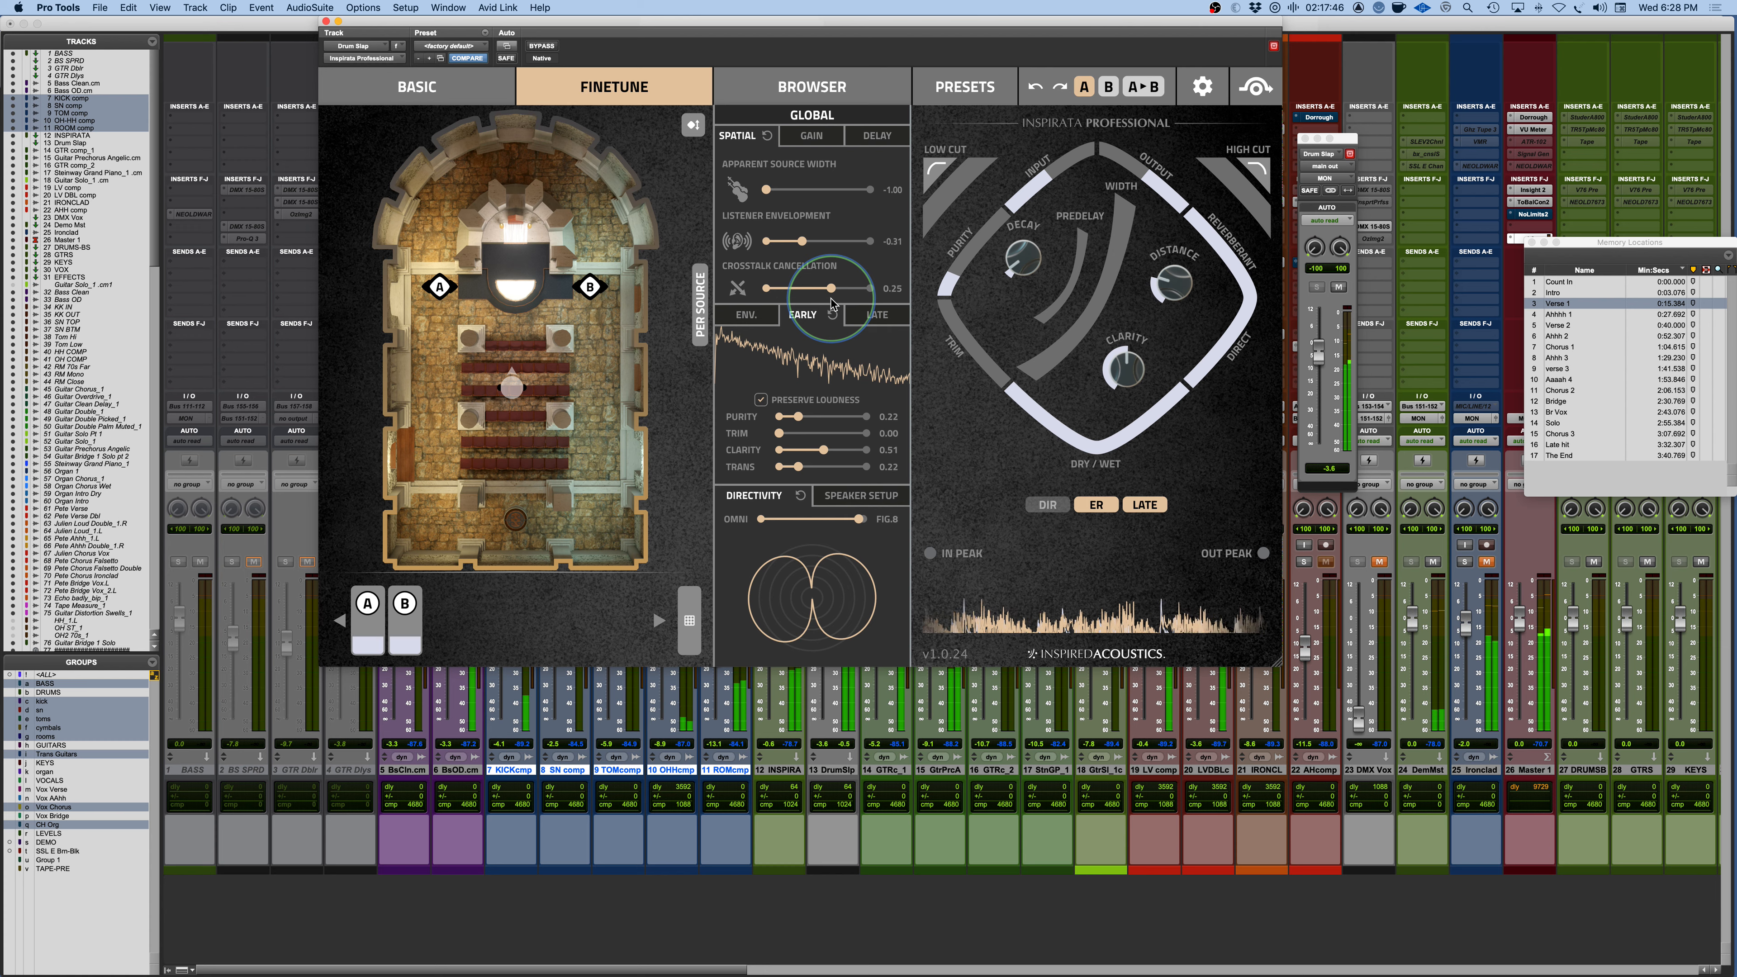
left_click_drag(832, 304, 799, 295)
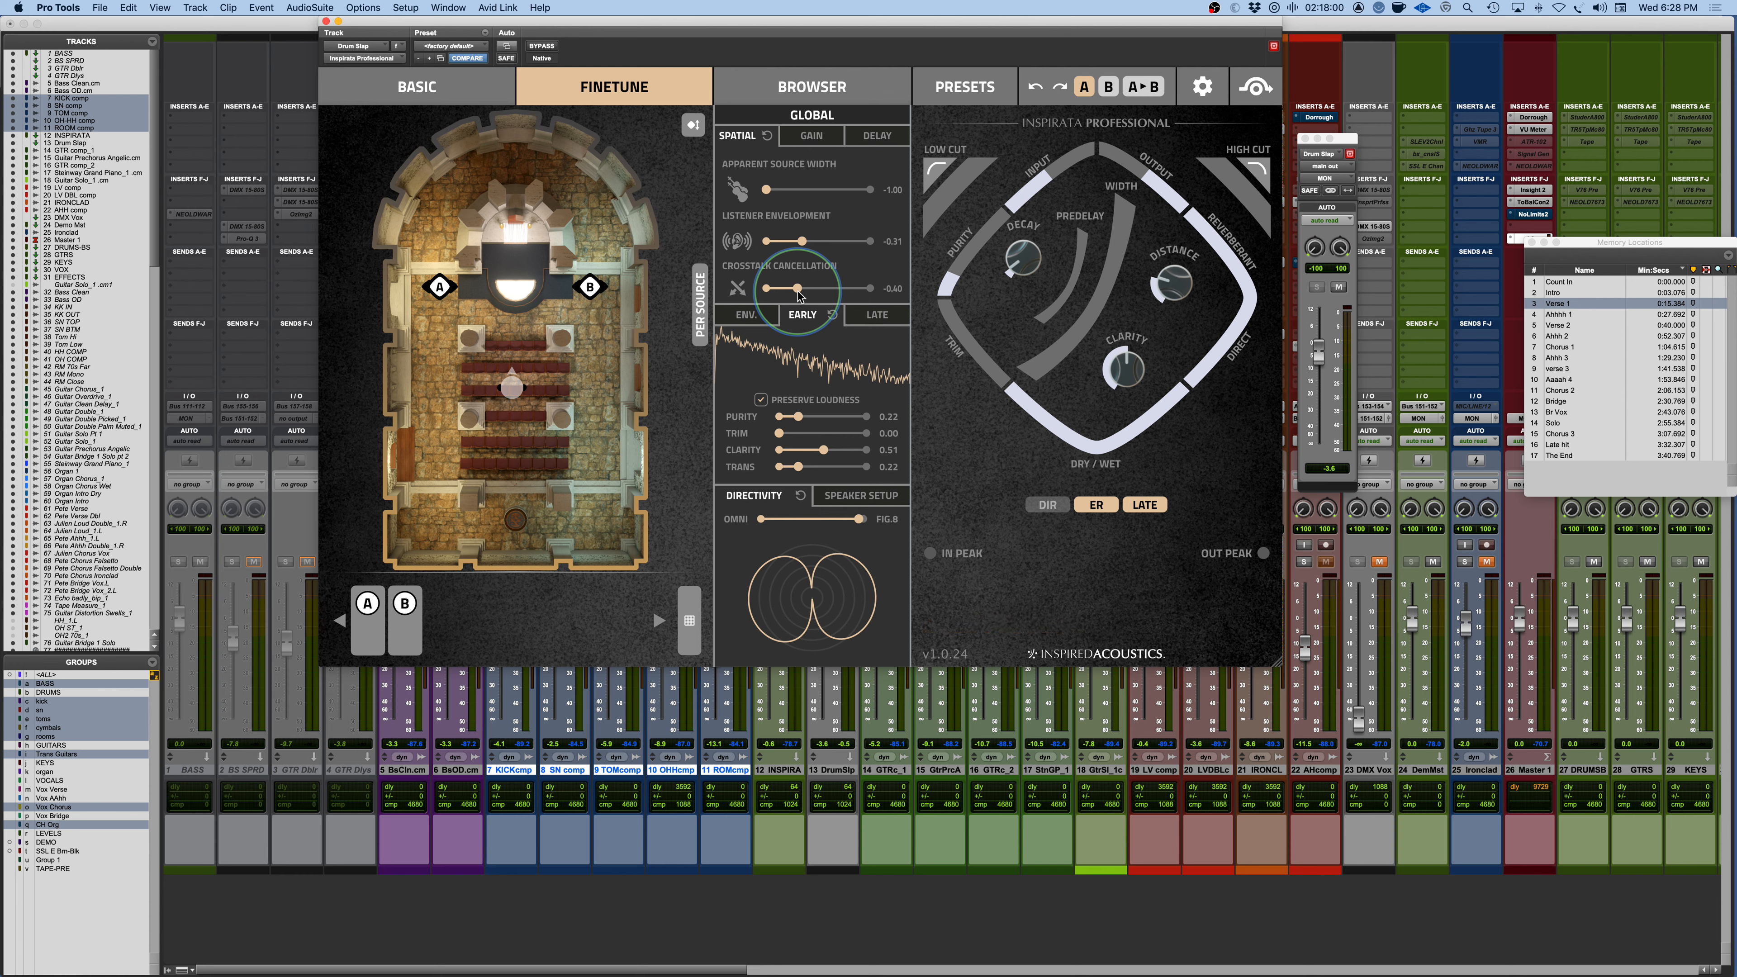
Show the per-source apparent source width offsets for sources A and B, and close them again.
left_click(699, 304)
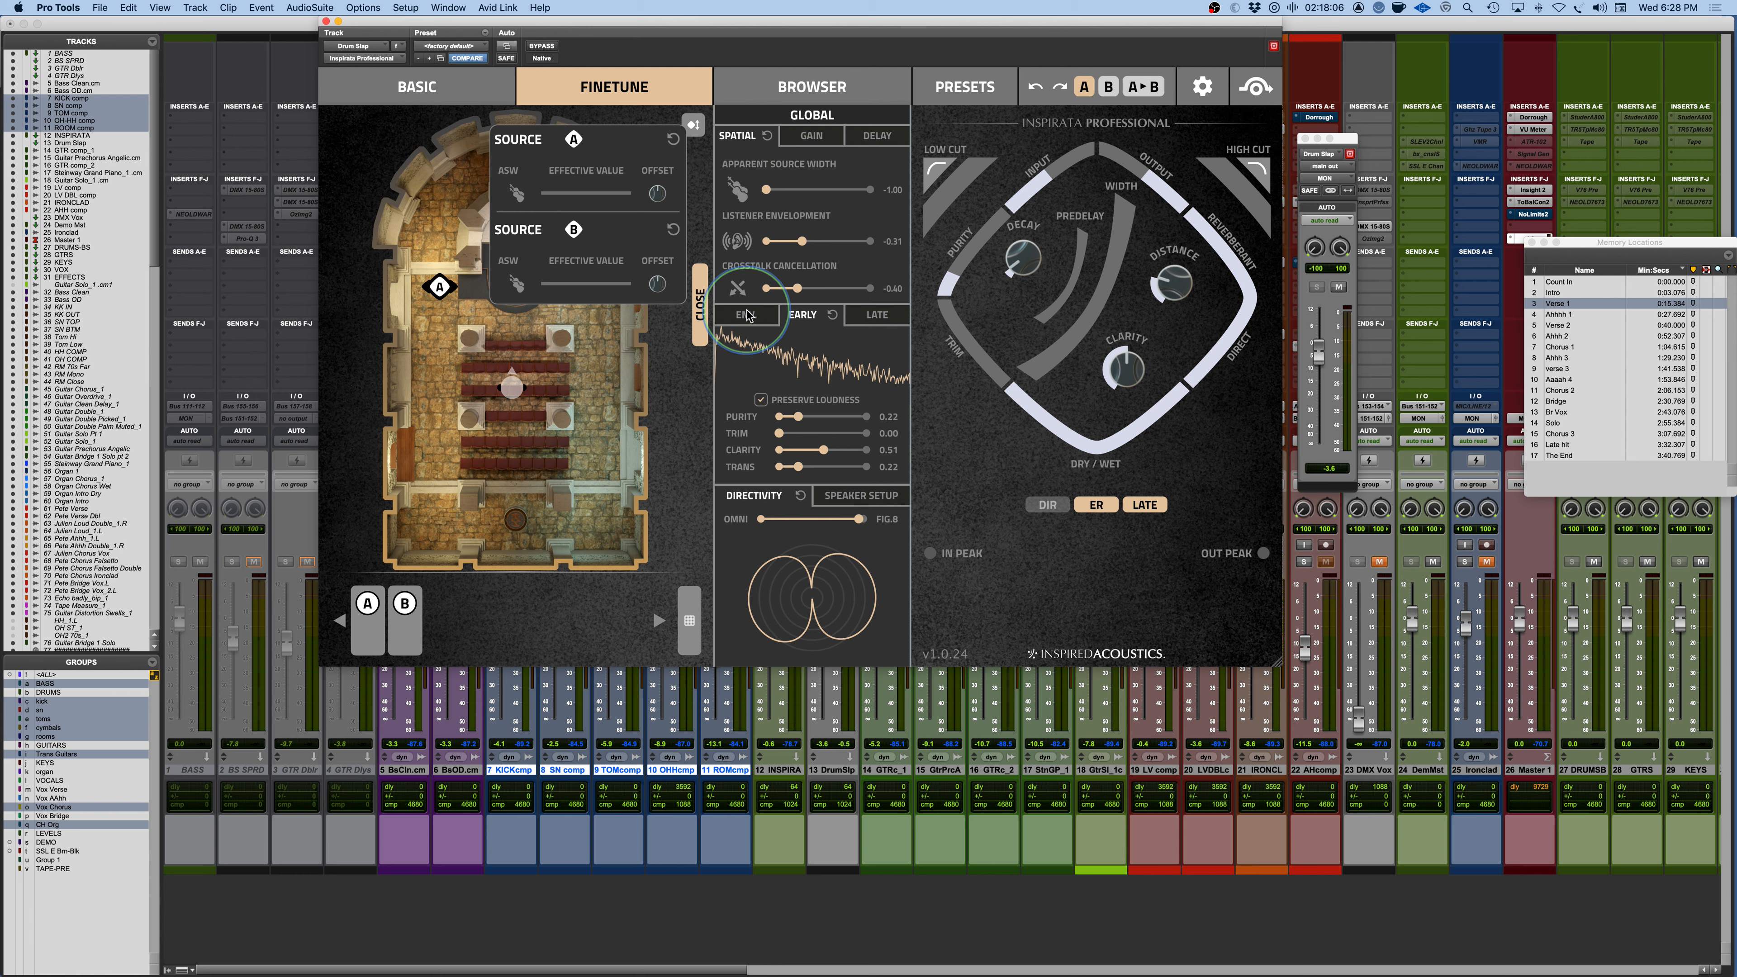
left_click(699, 304)
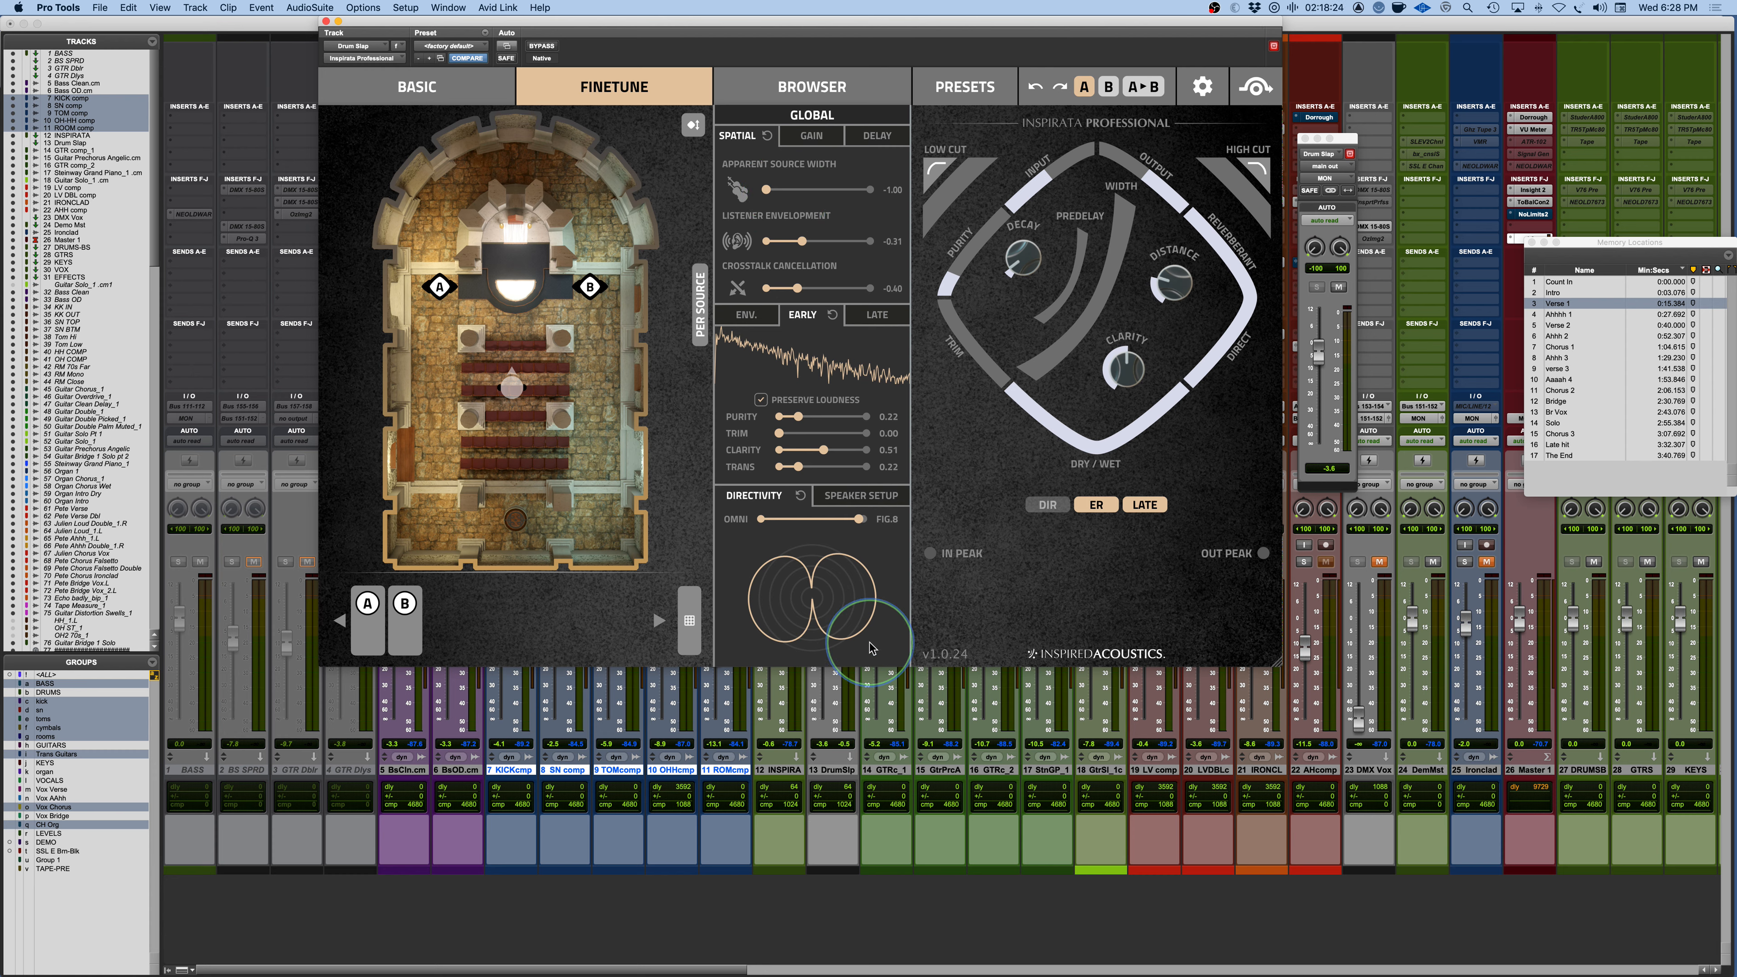
In the drum reverb's speaker setup, move the locked front speaker pair to about 49.67 while the drums play.
left_click(880, 496)
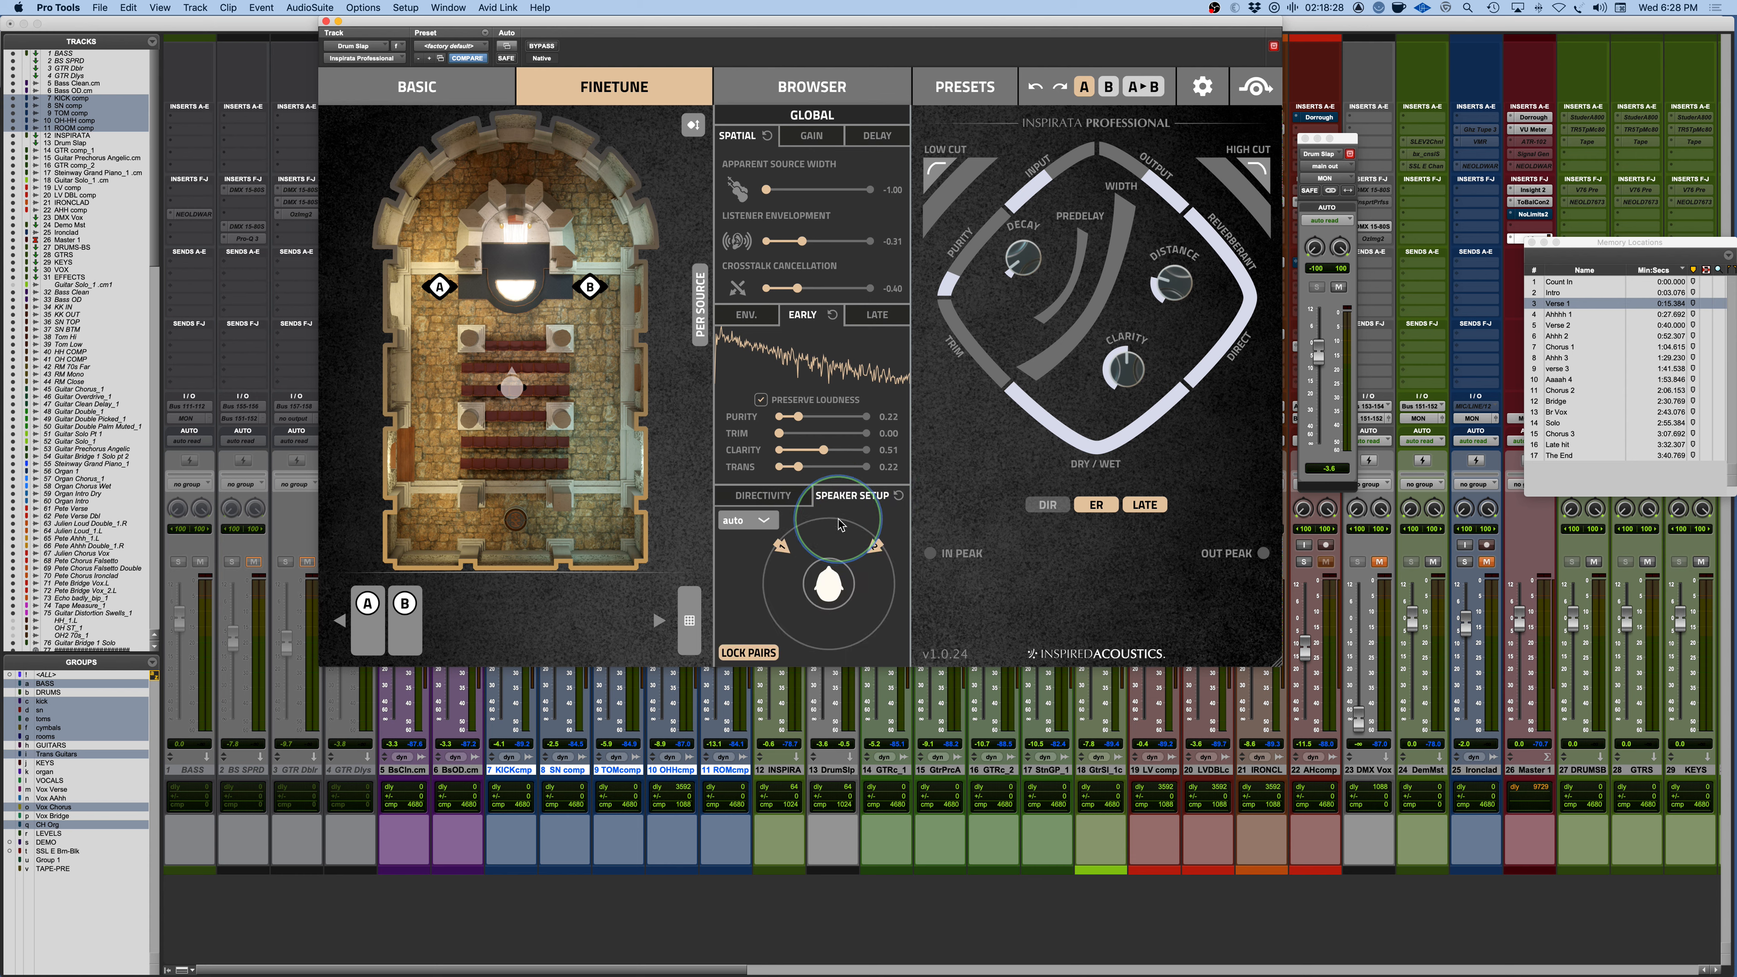
left_click_drag(786, 542, 784, 551)
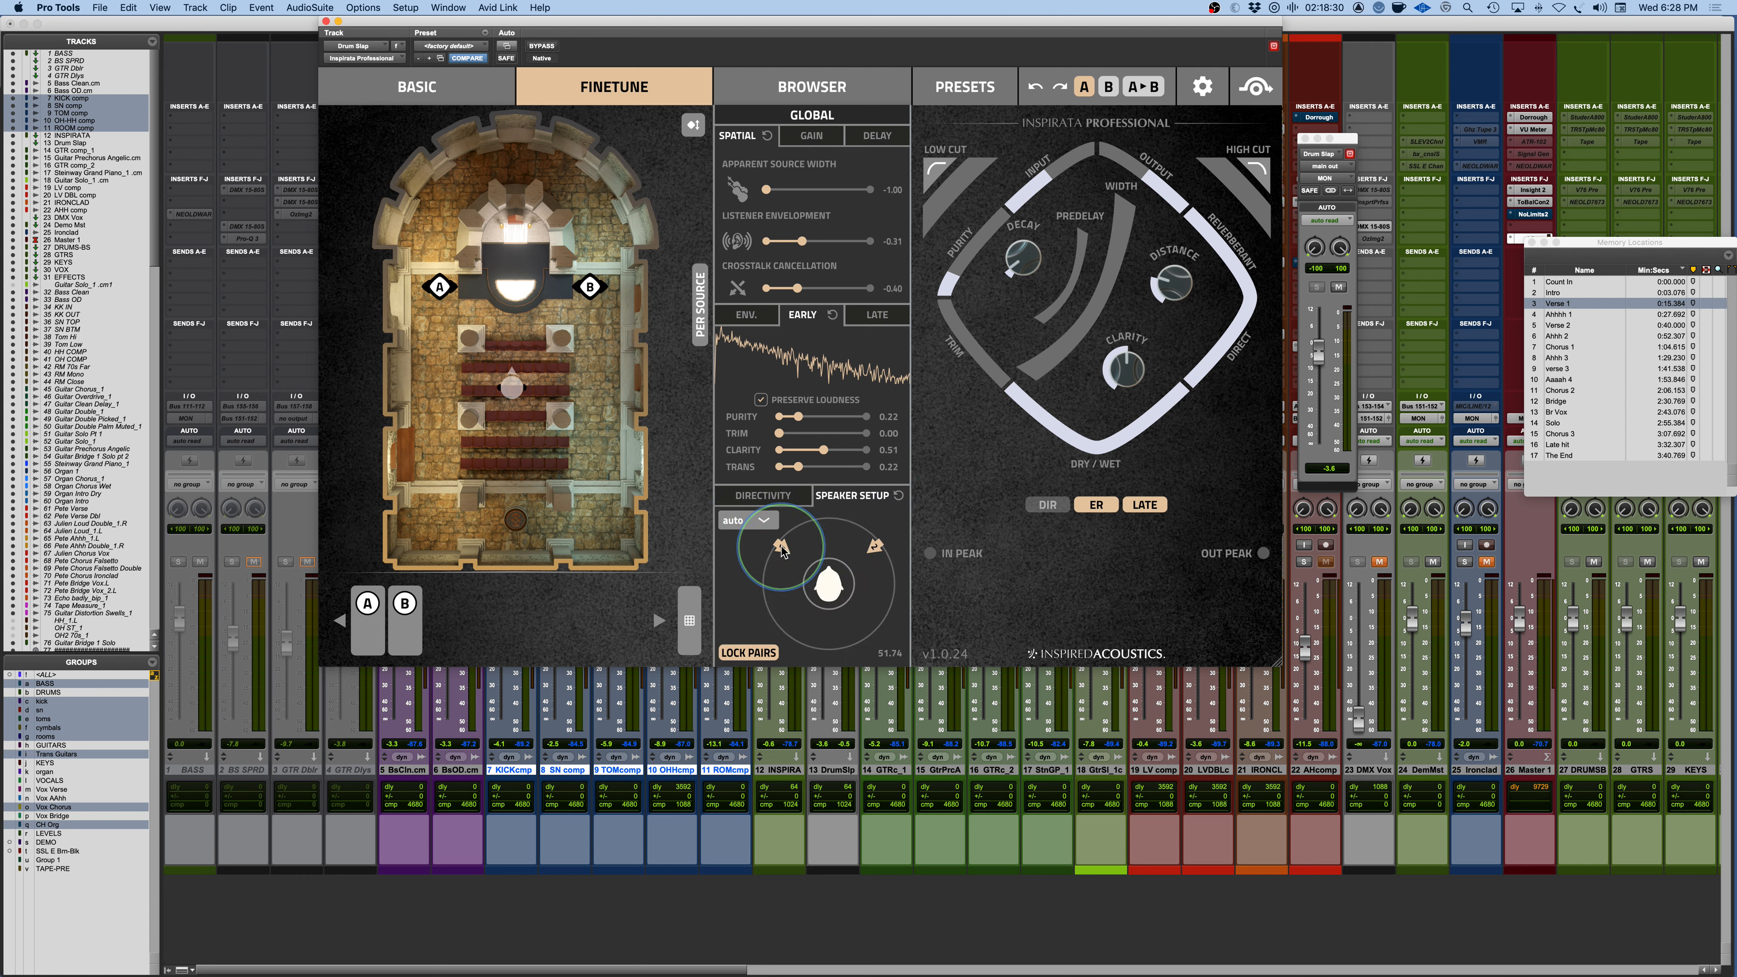
key("space")
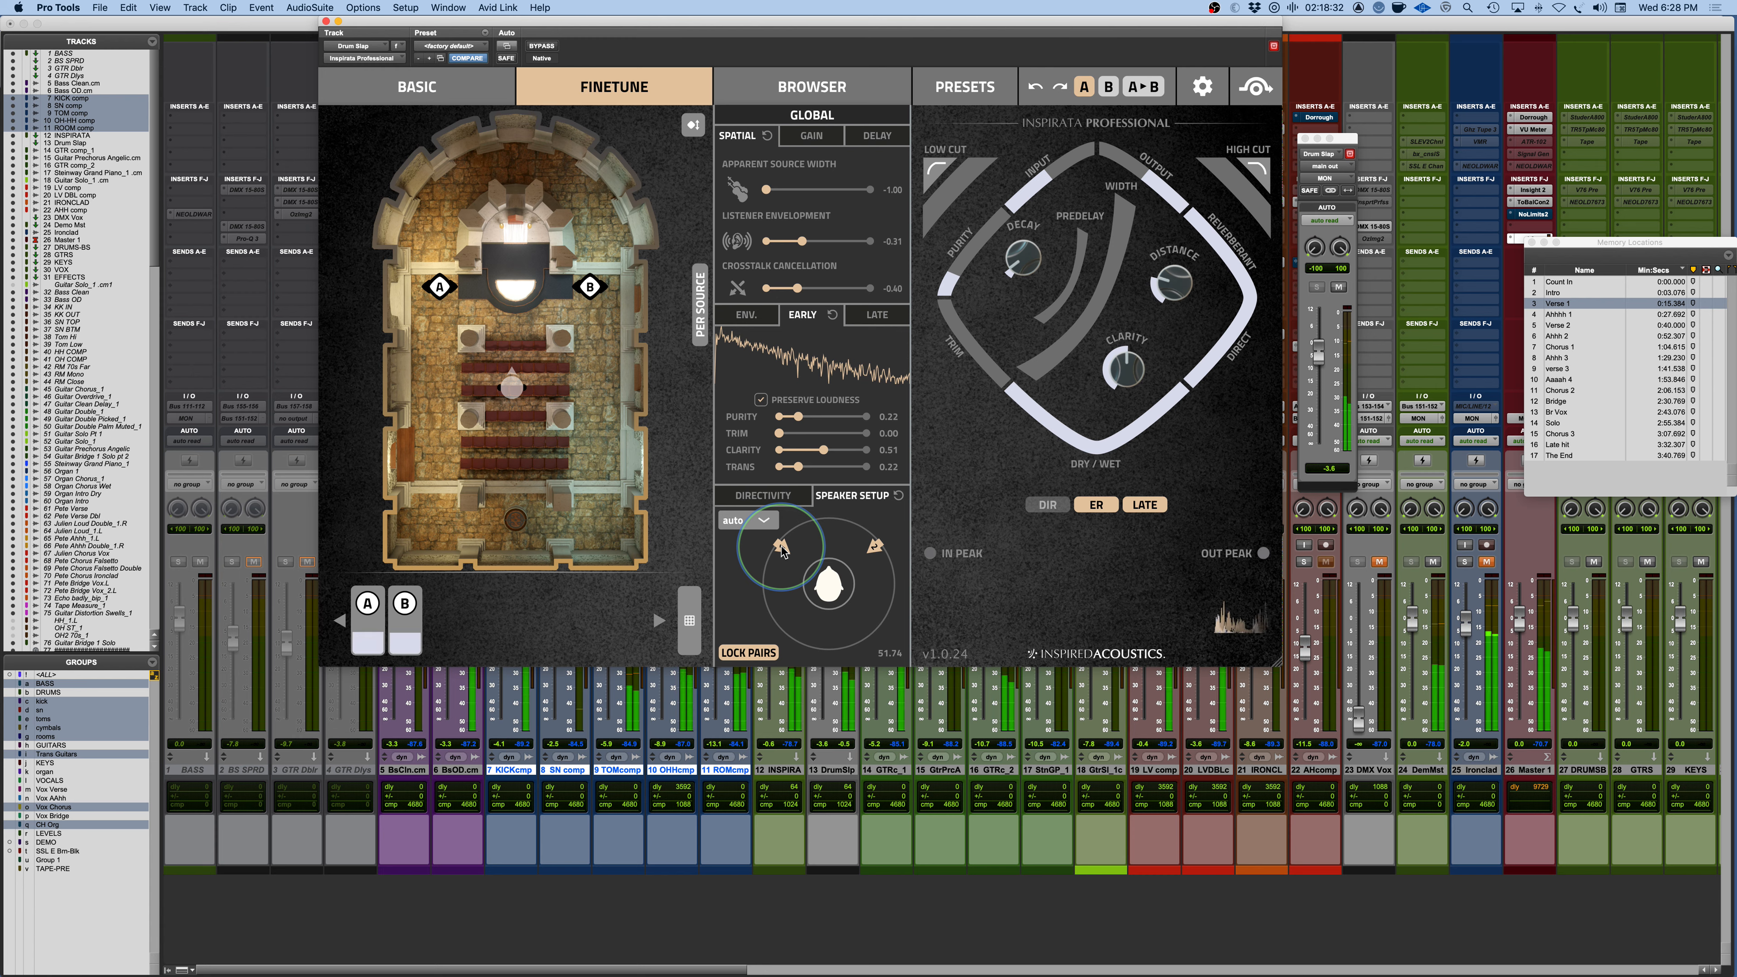
mouse_move(782, 547)
left_mouse_down()
mouse_move(784, 505)
mouse_move(775, 547)
mouse_move(771, 533)
left_mouse_up()
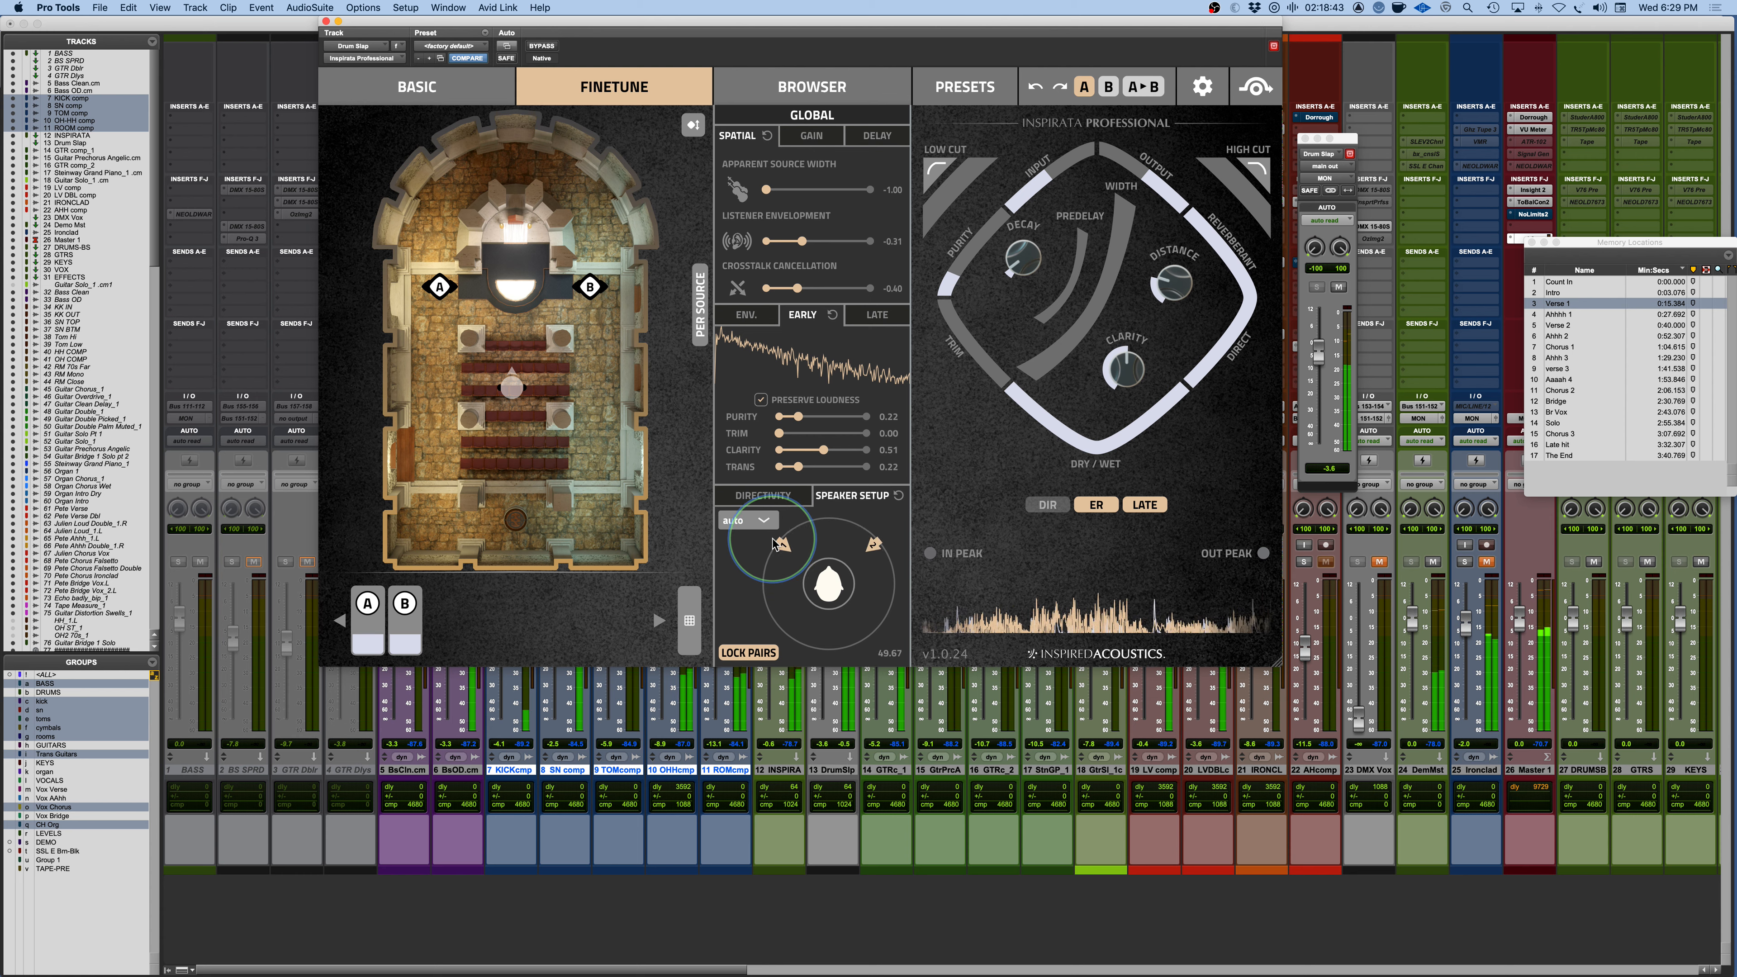
Change the speaker layout from auto to 5.0 and reposition the front and rear speaker pairs around the listener.
left_click(753, 520)
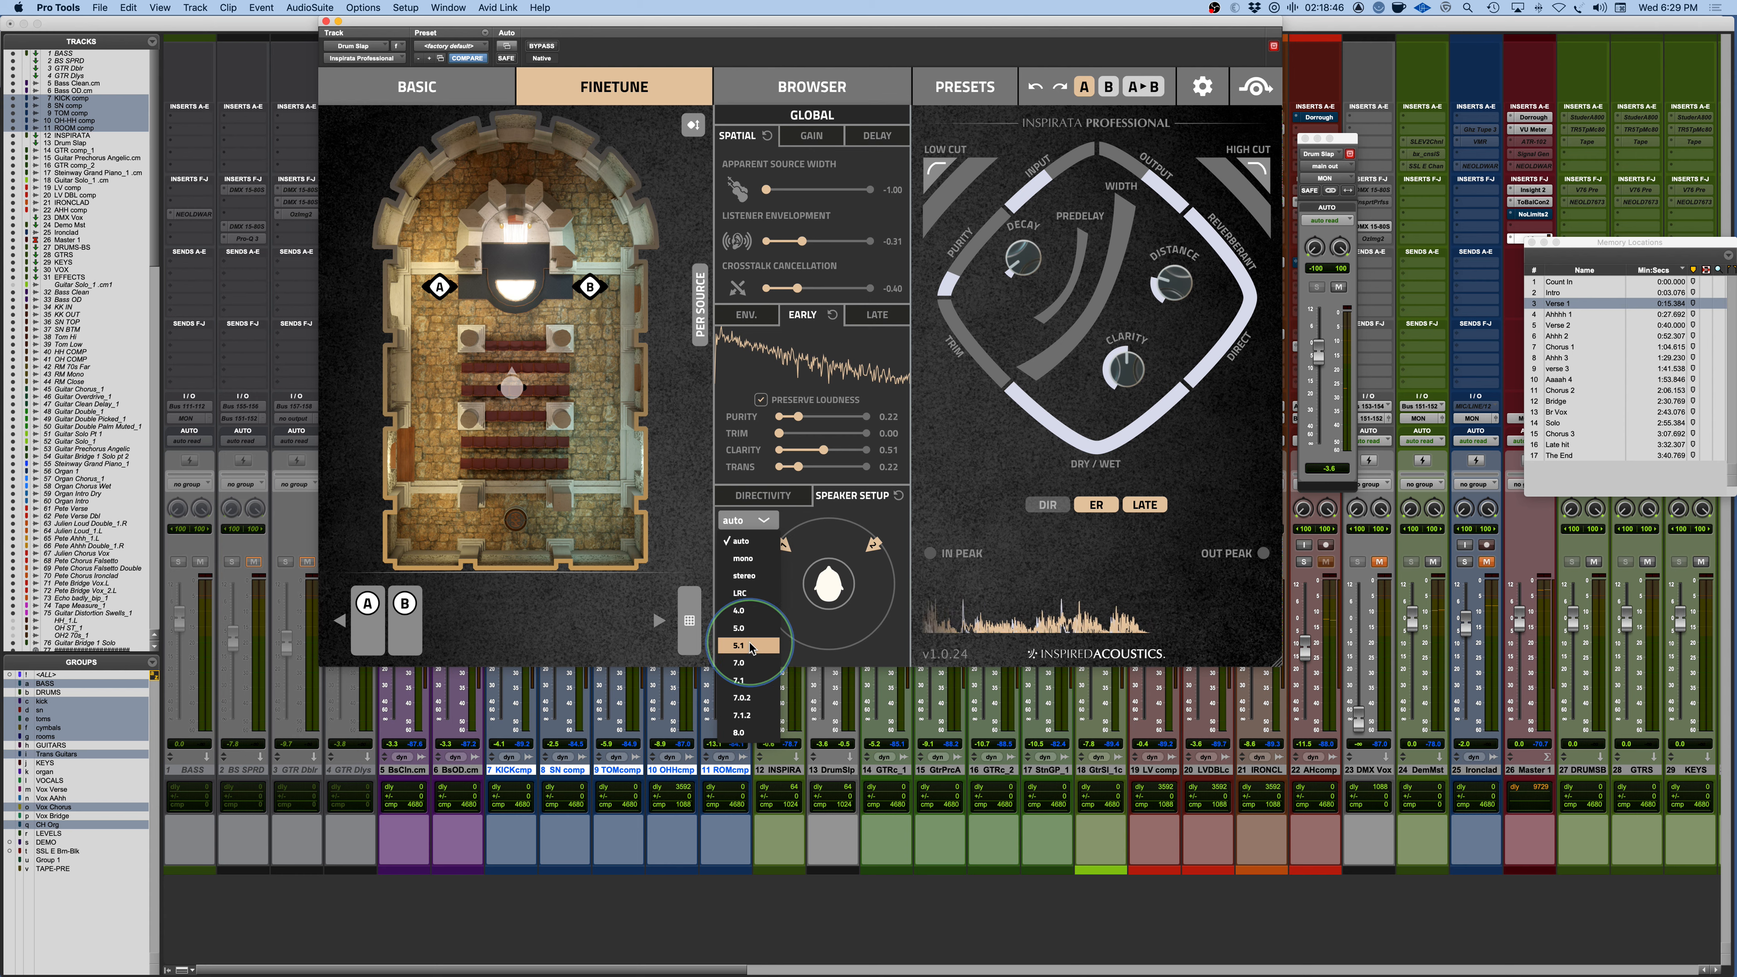
left_click(747, 628)
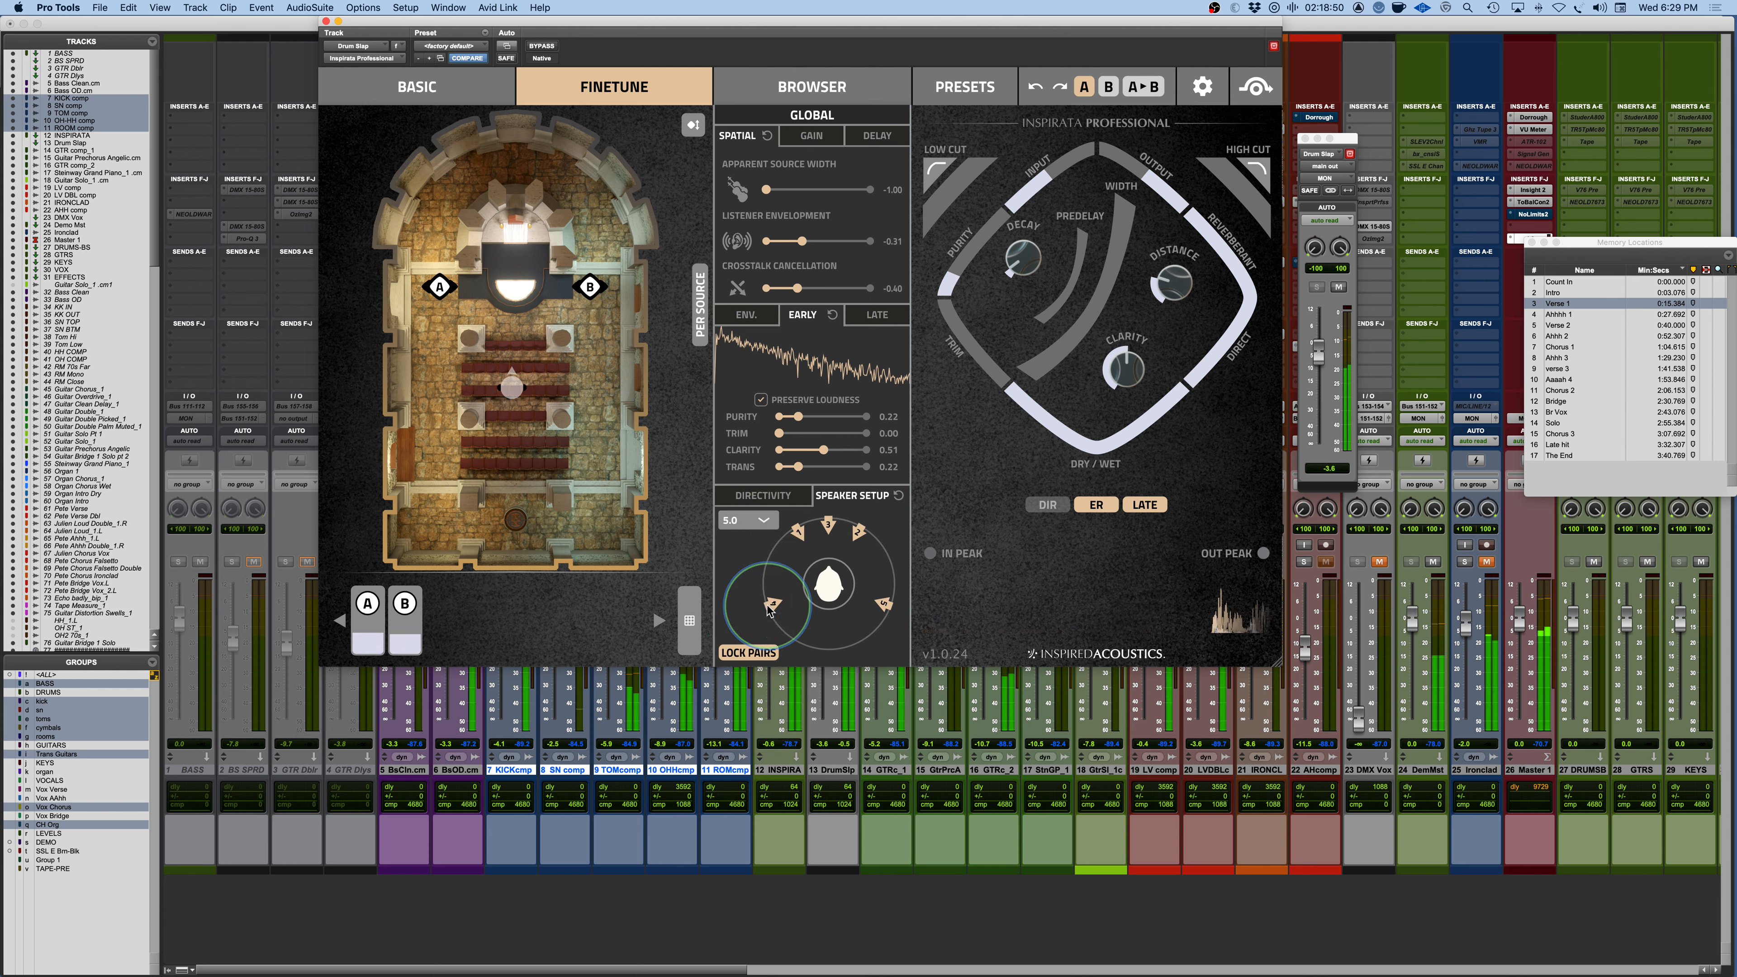
left_click_drag(772, 604, 791, 518)
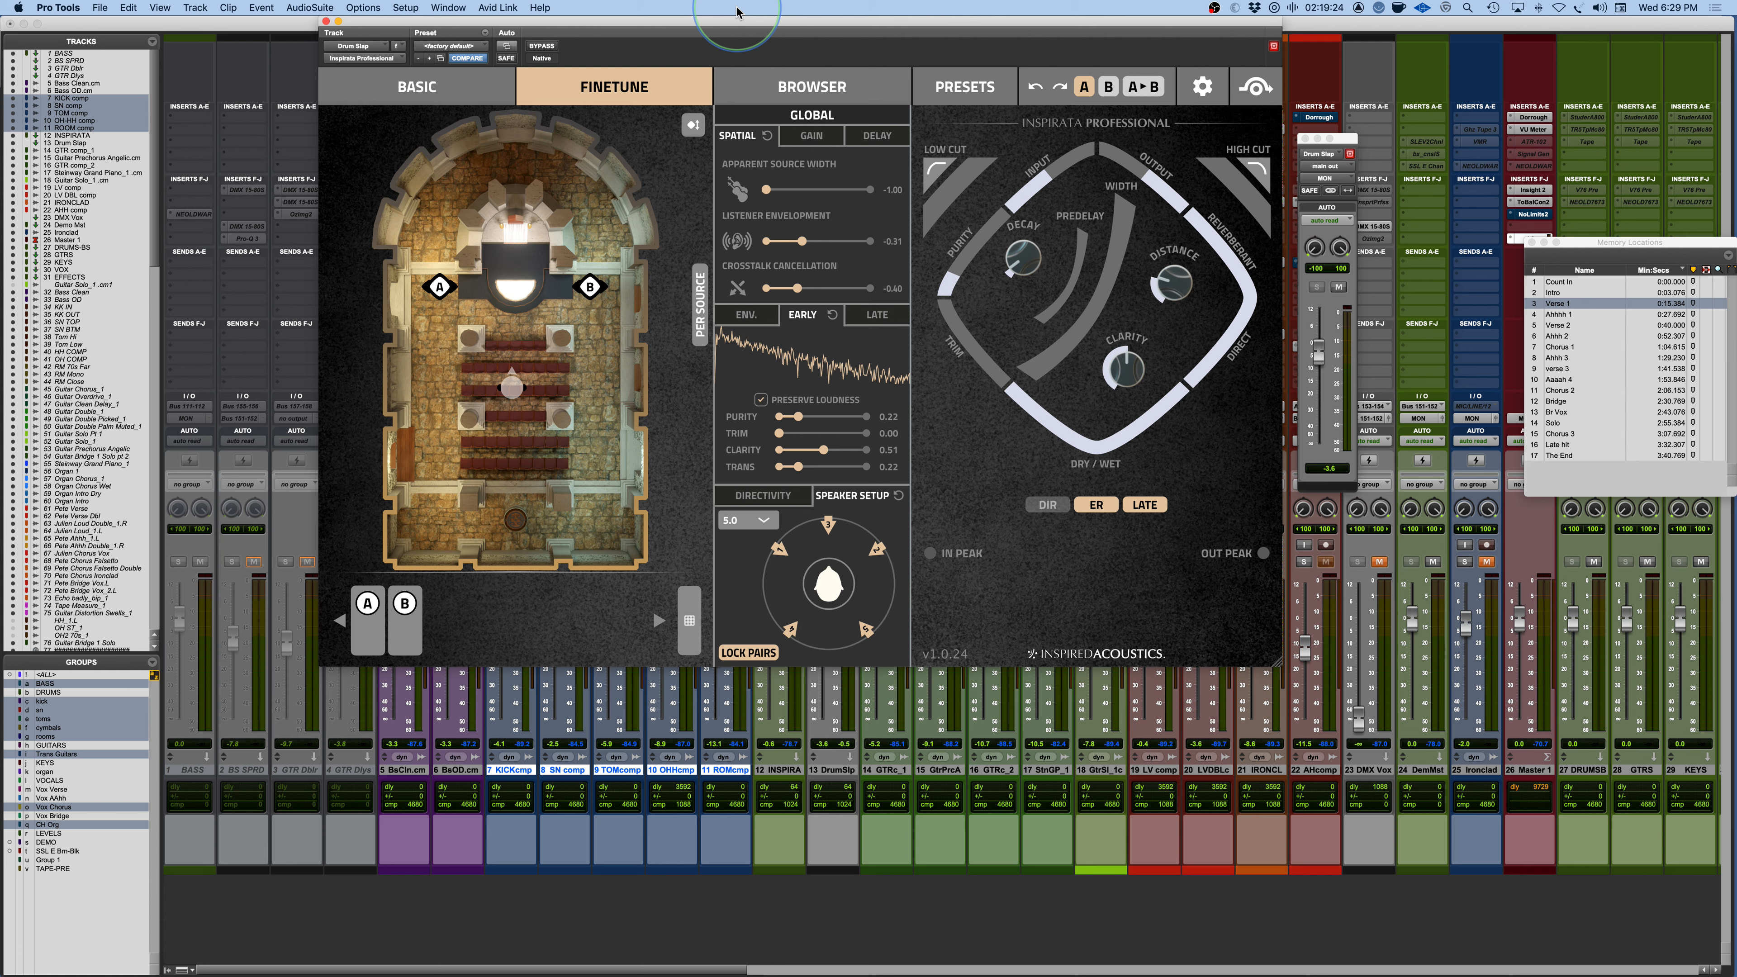
Switch from the Drum Slap reverb to the INSPIRATA track by swapping their mutes and opening its Inspirata Professional insert.
left_click(327, 21)
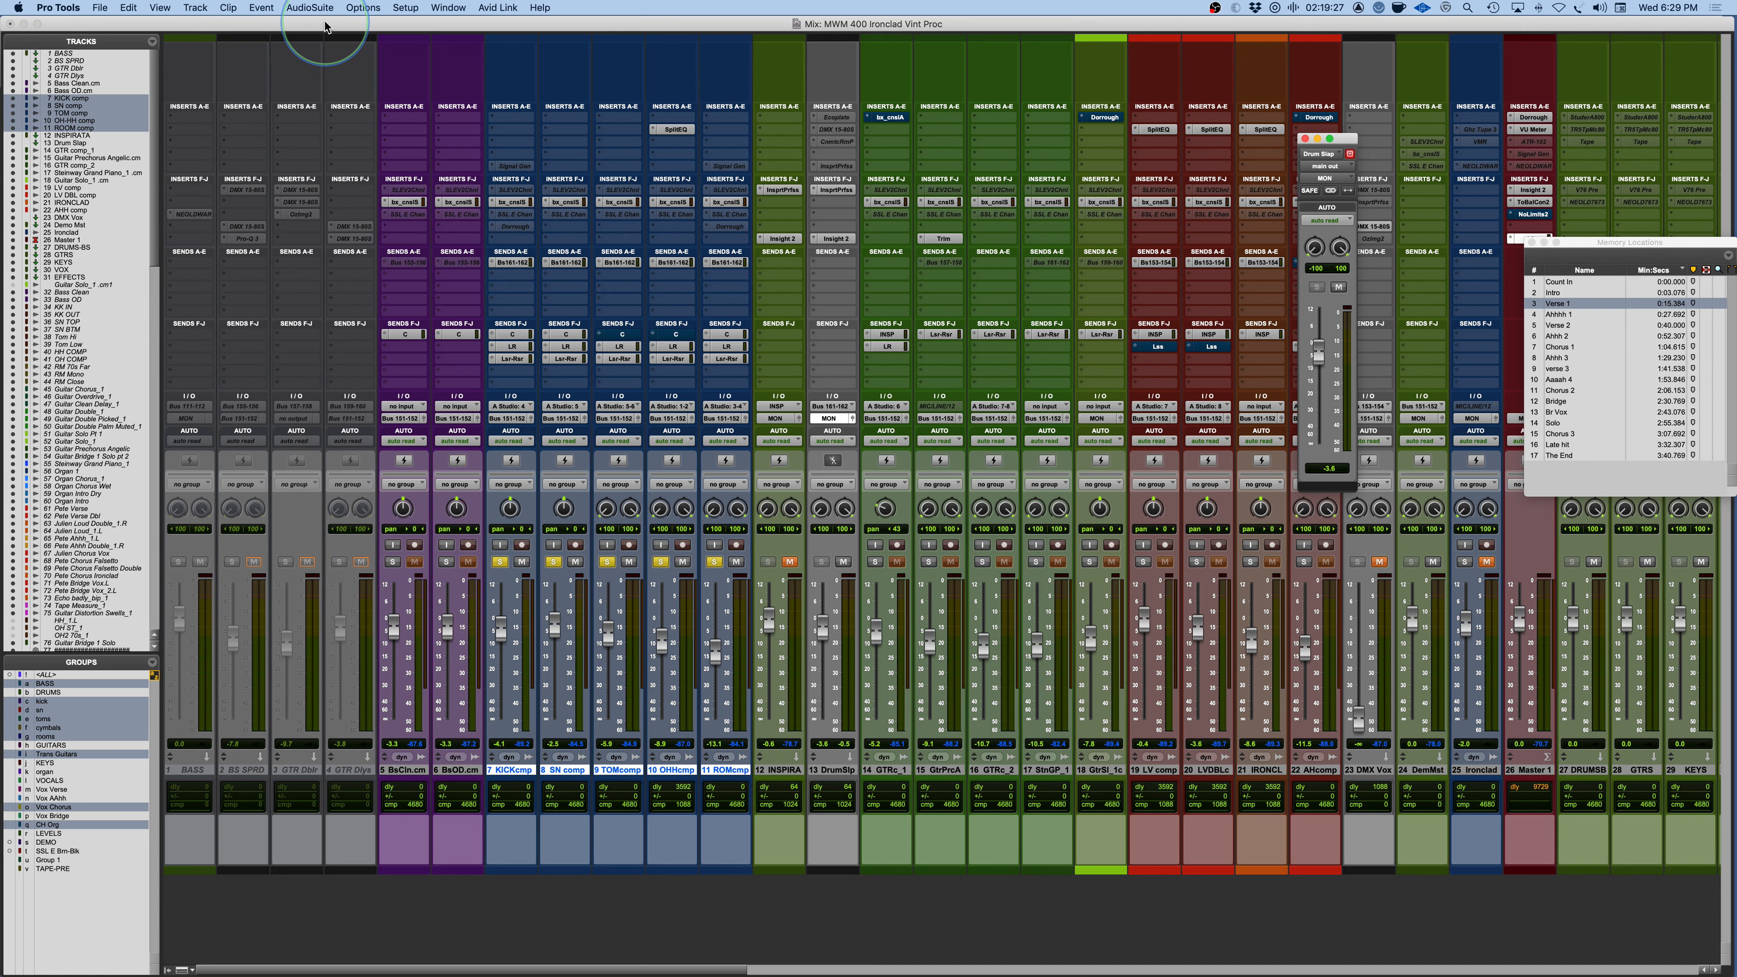
left_click(843, 561)
left_click(789, 562)
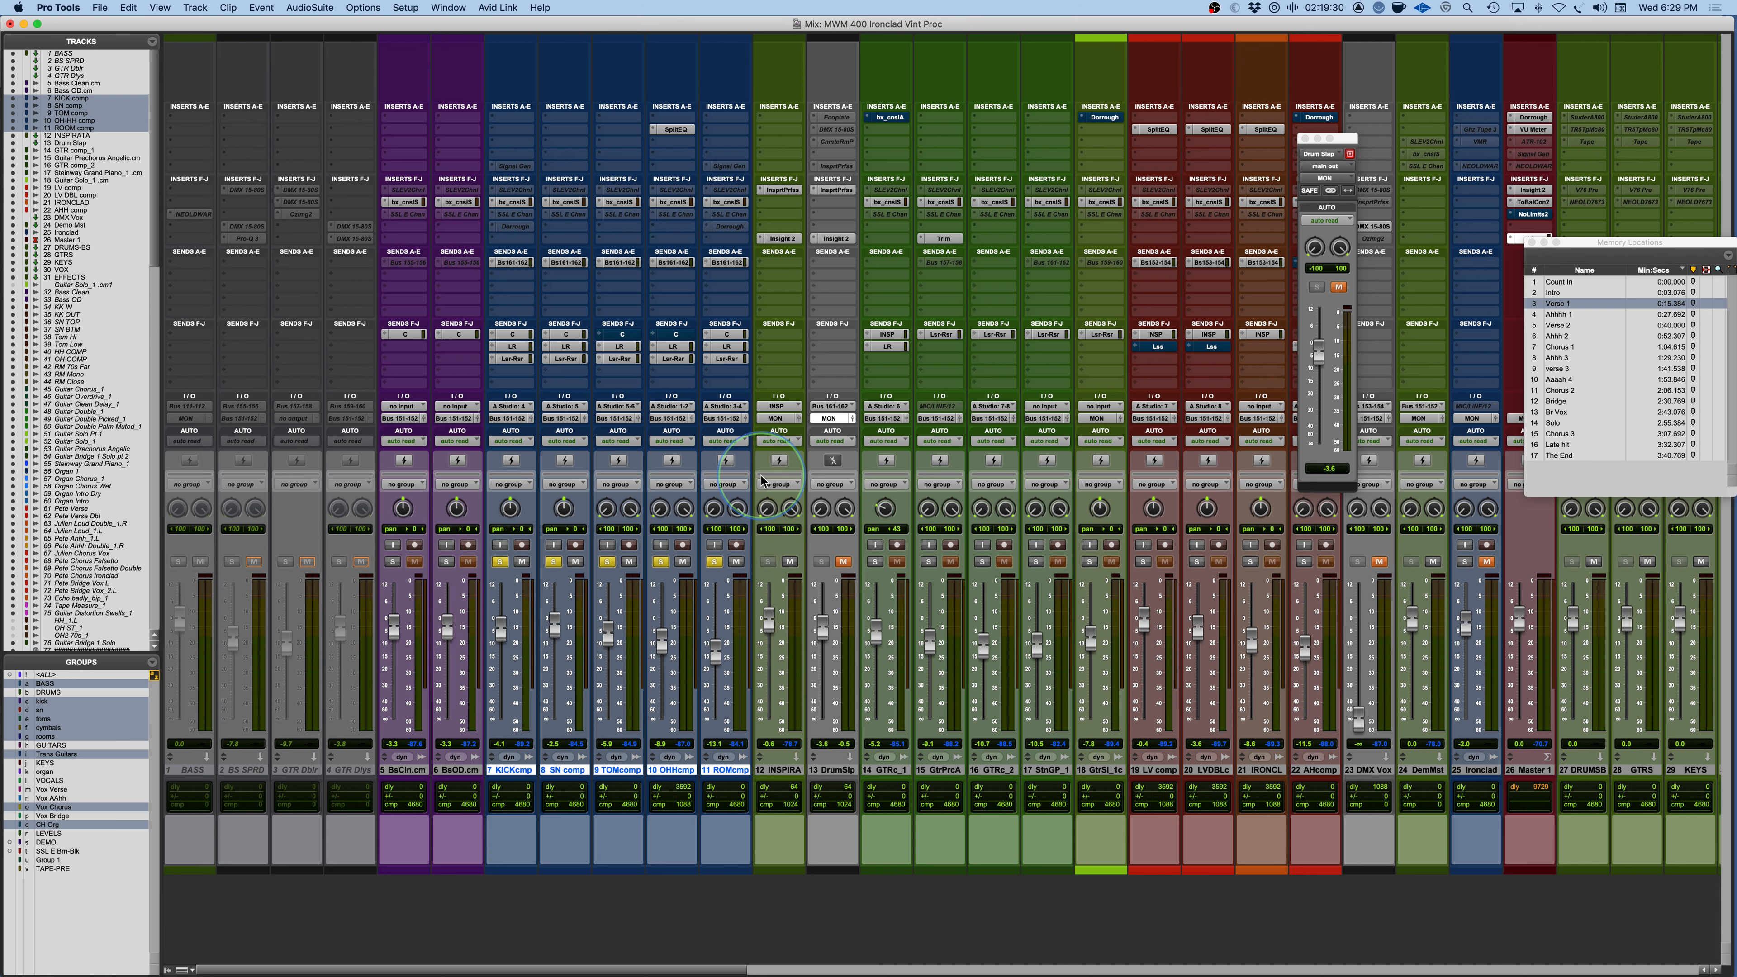
left_click(779, 190)
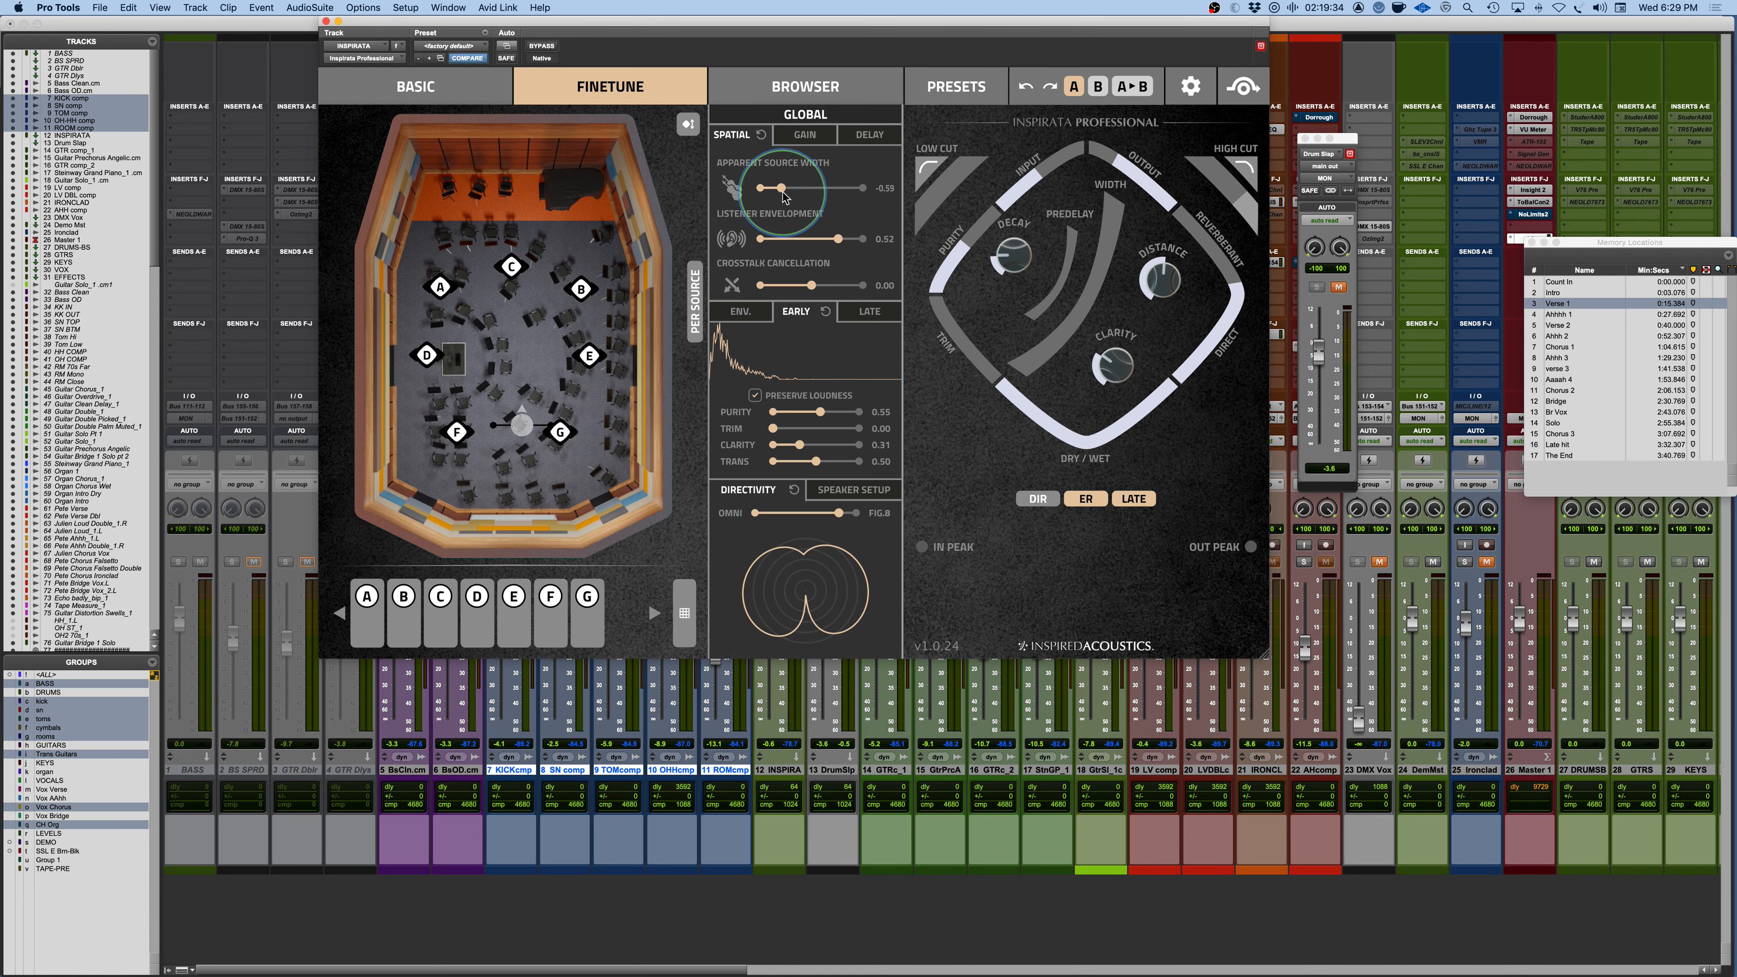
Compare the INSPIRATA reverb's B setting with its A setting, ending on A.
left_click_drag(895, 22, 958, 5)
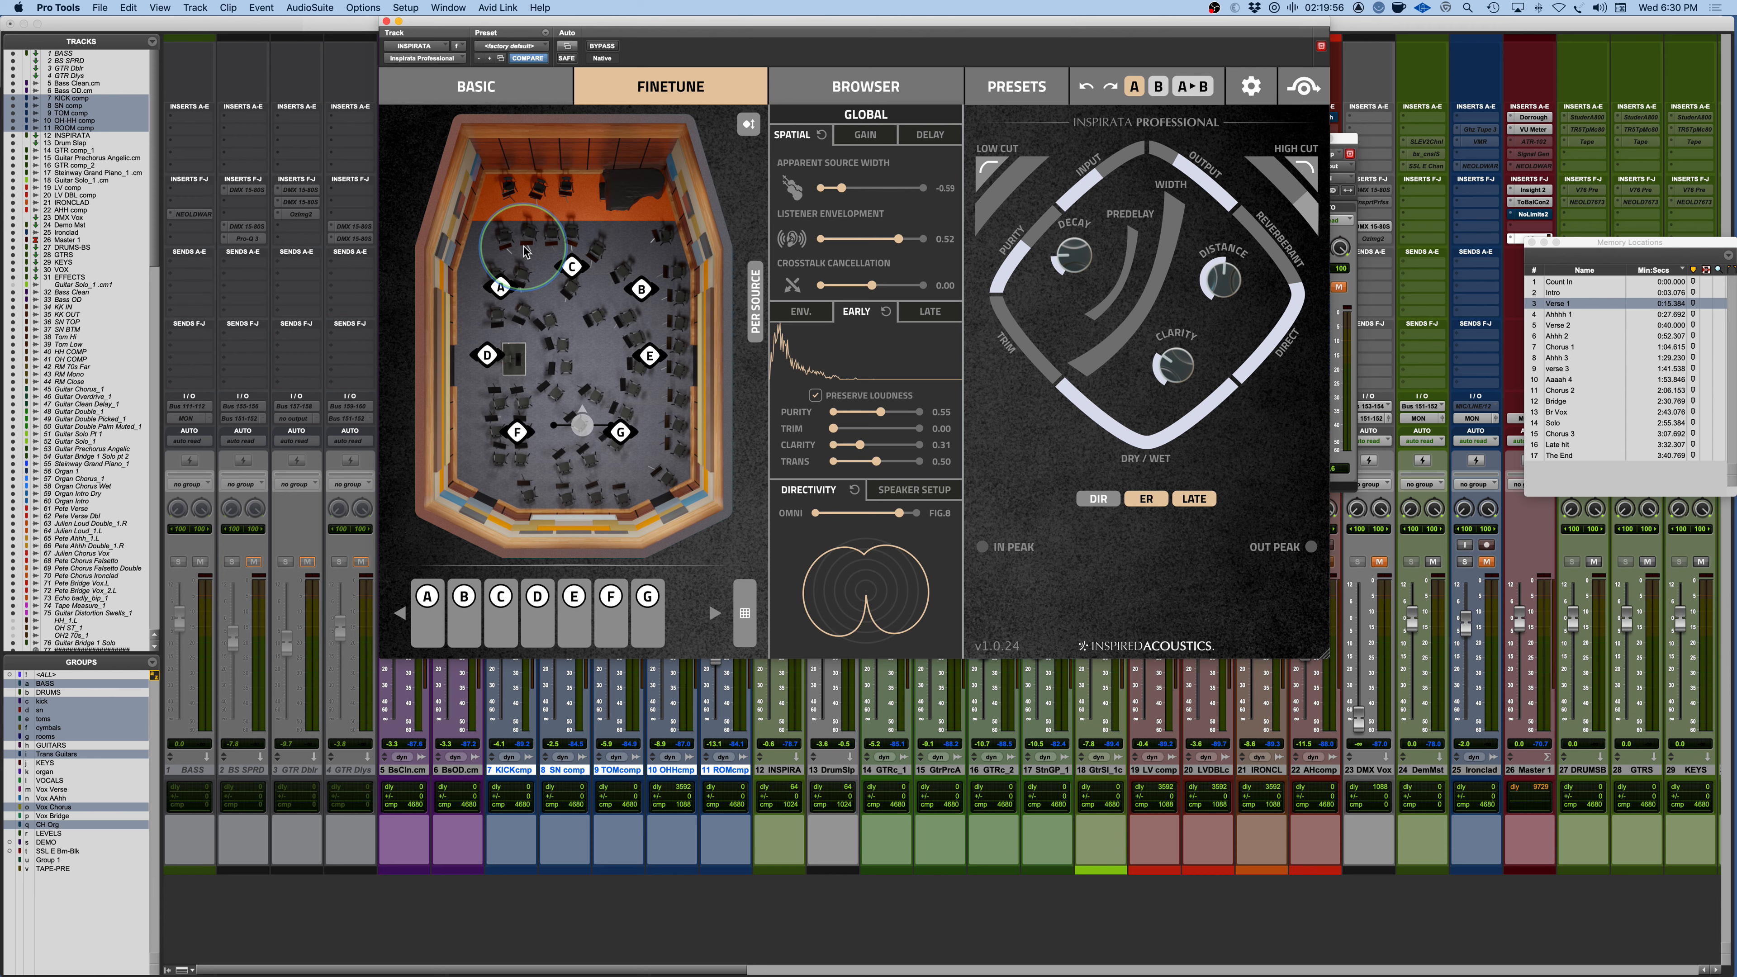
left_click(1159, 87)
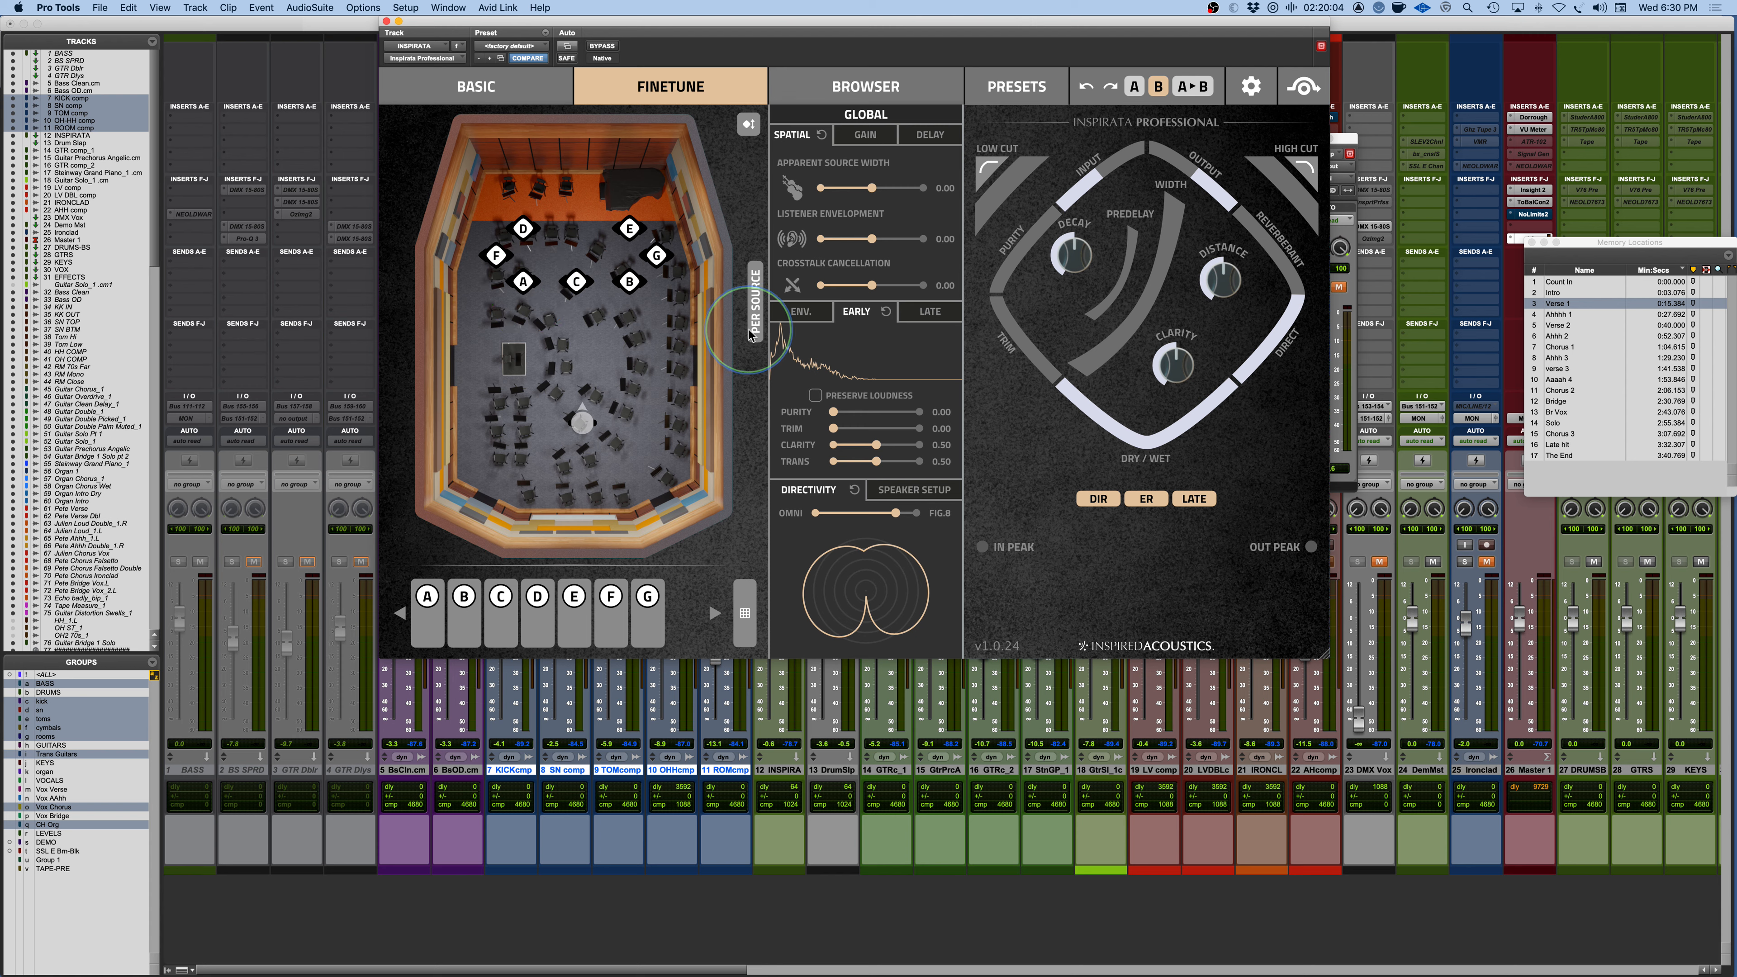
left_click(1134, 87)
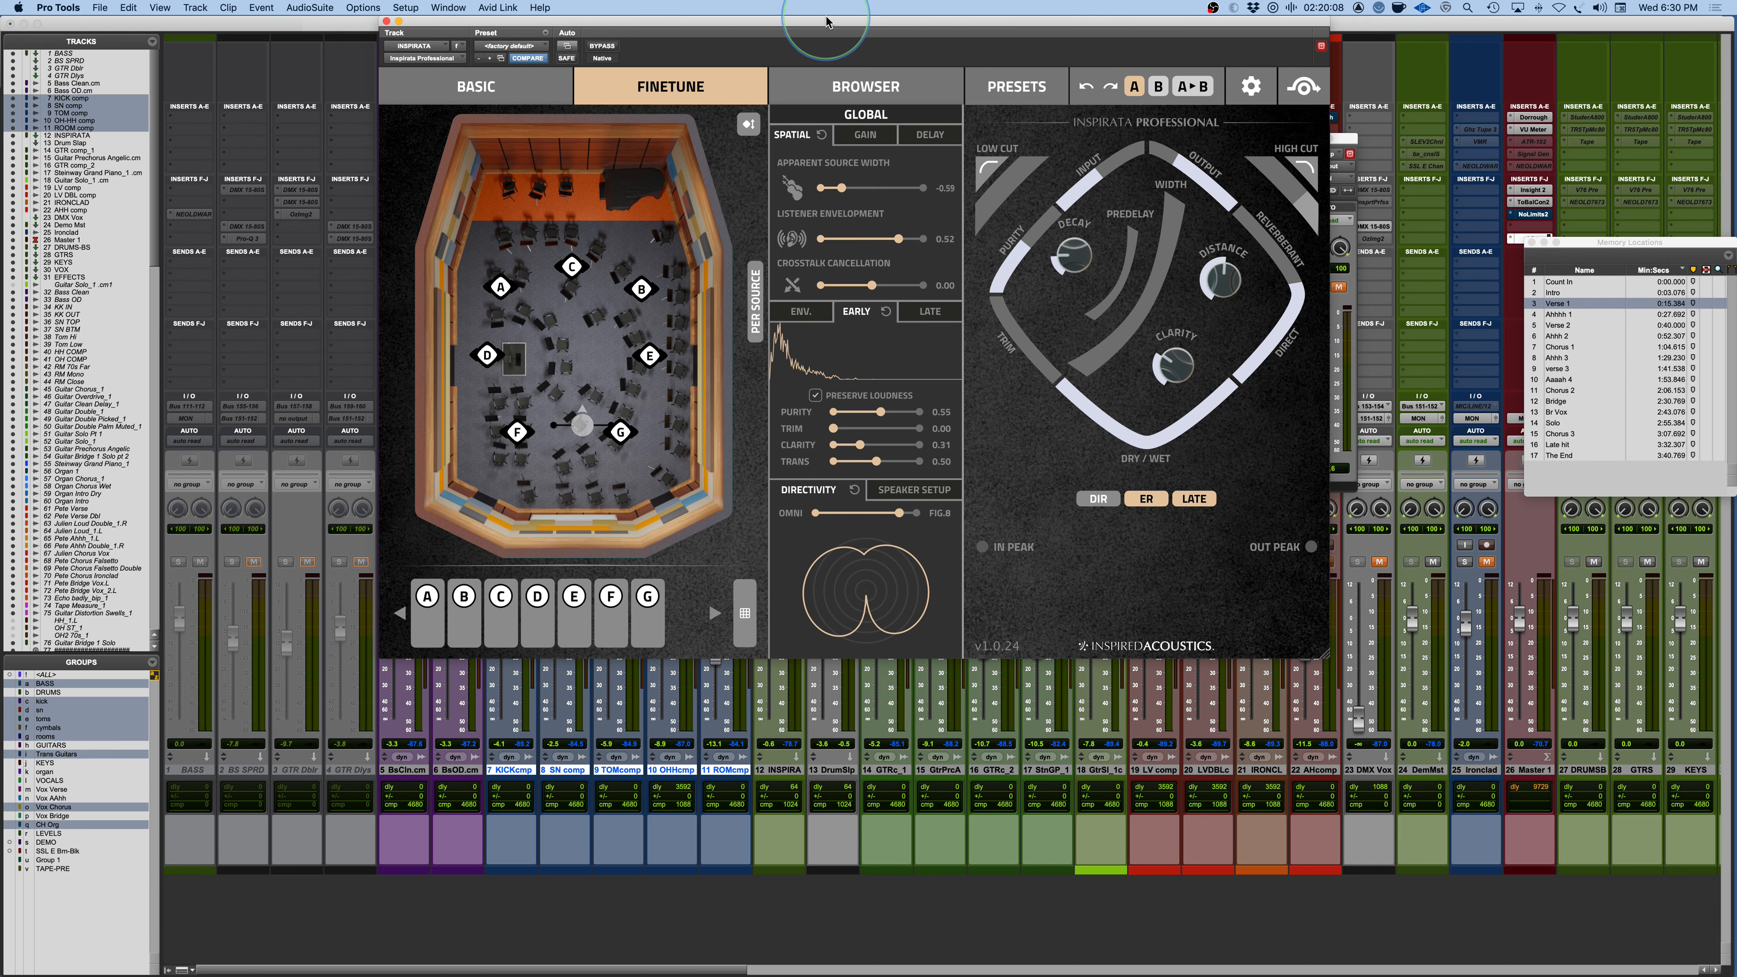
Inspect the clean bass track's C send and the LV comp track's INSP send with its surround panner.
left_click_drag(828, 30, 986, 36)
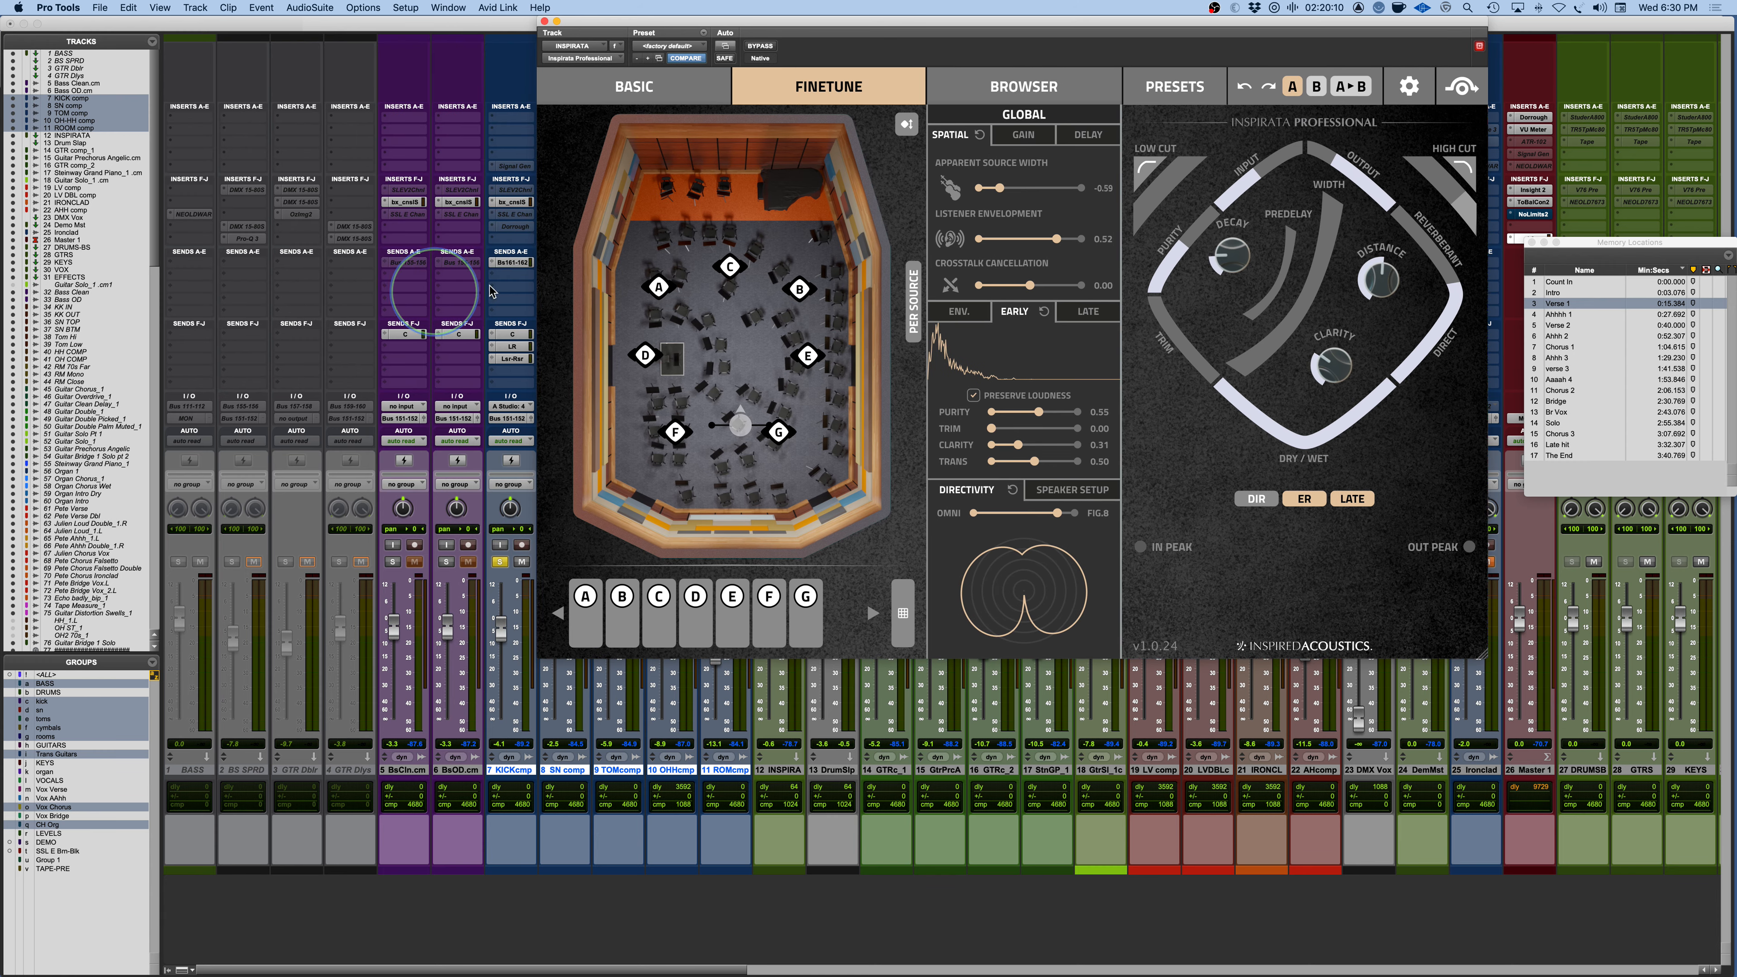
left_click(405, 335)
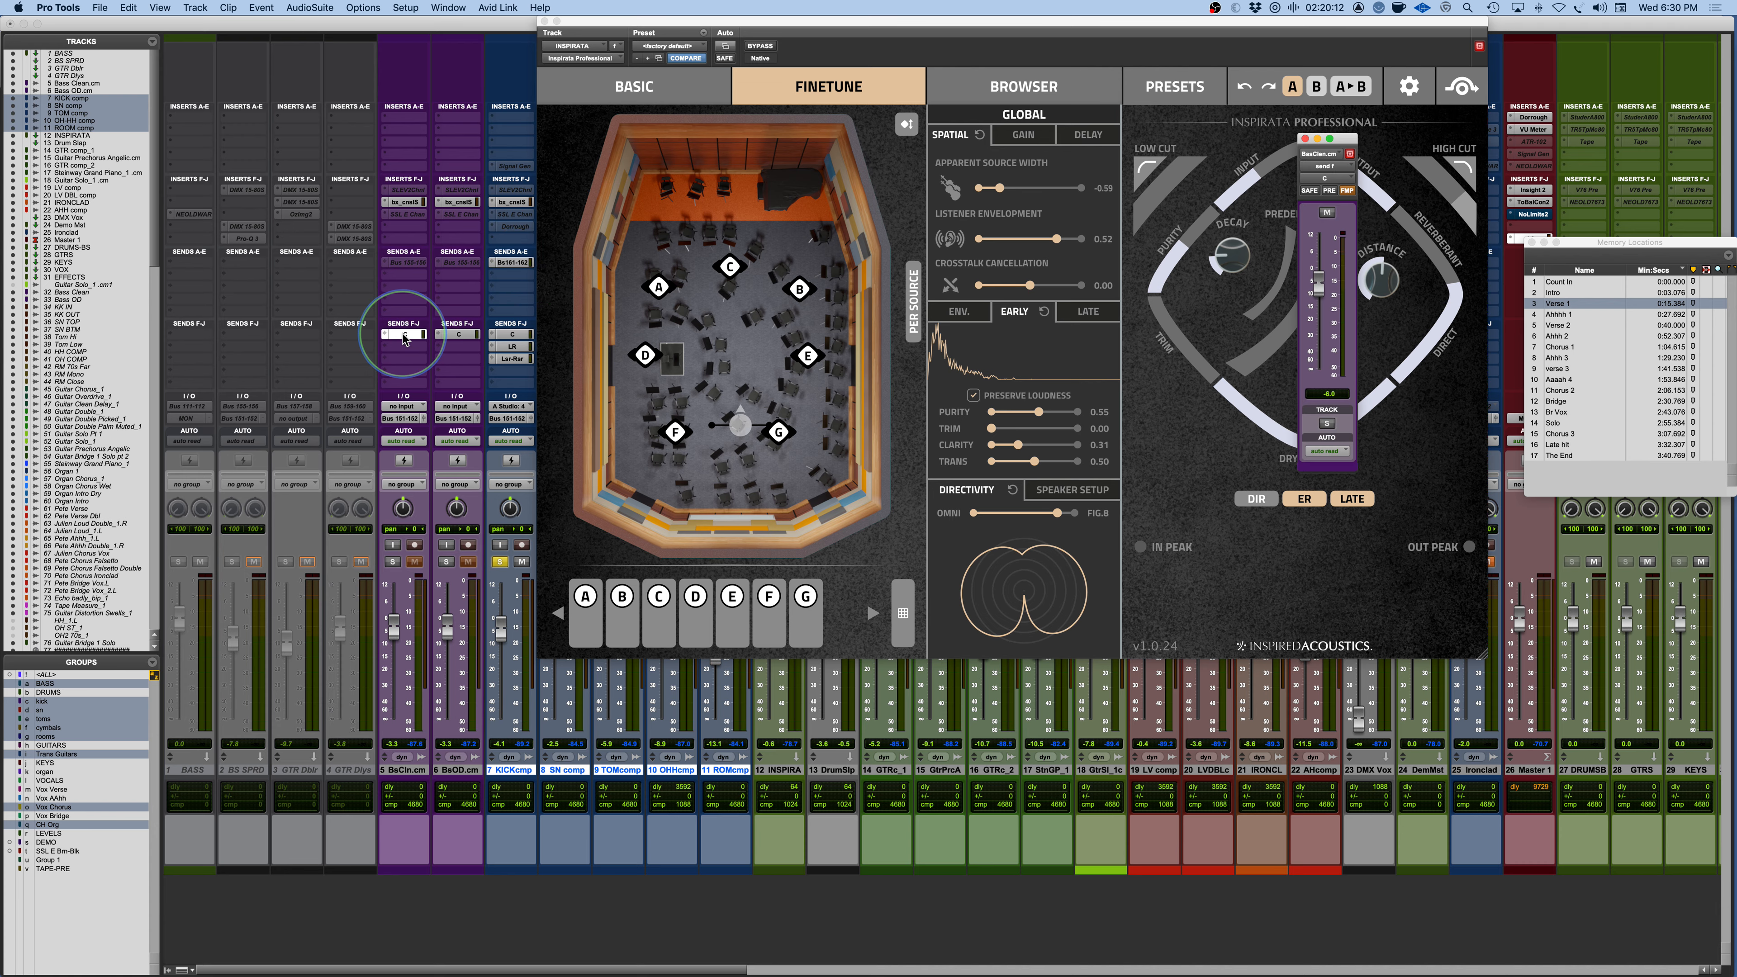
left_click_drag(879, 21, 475, 39)
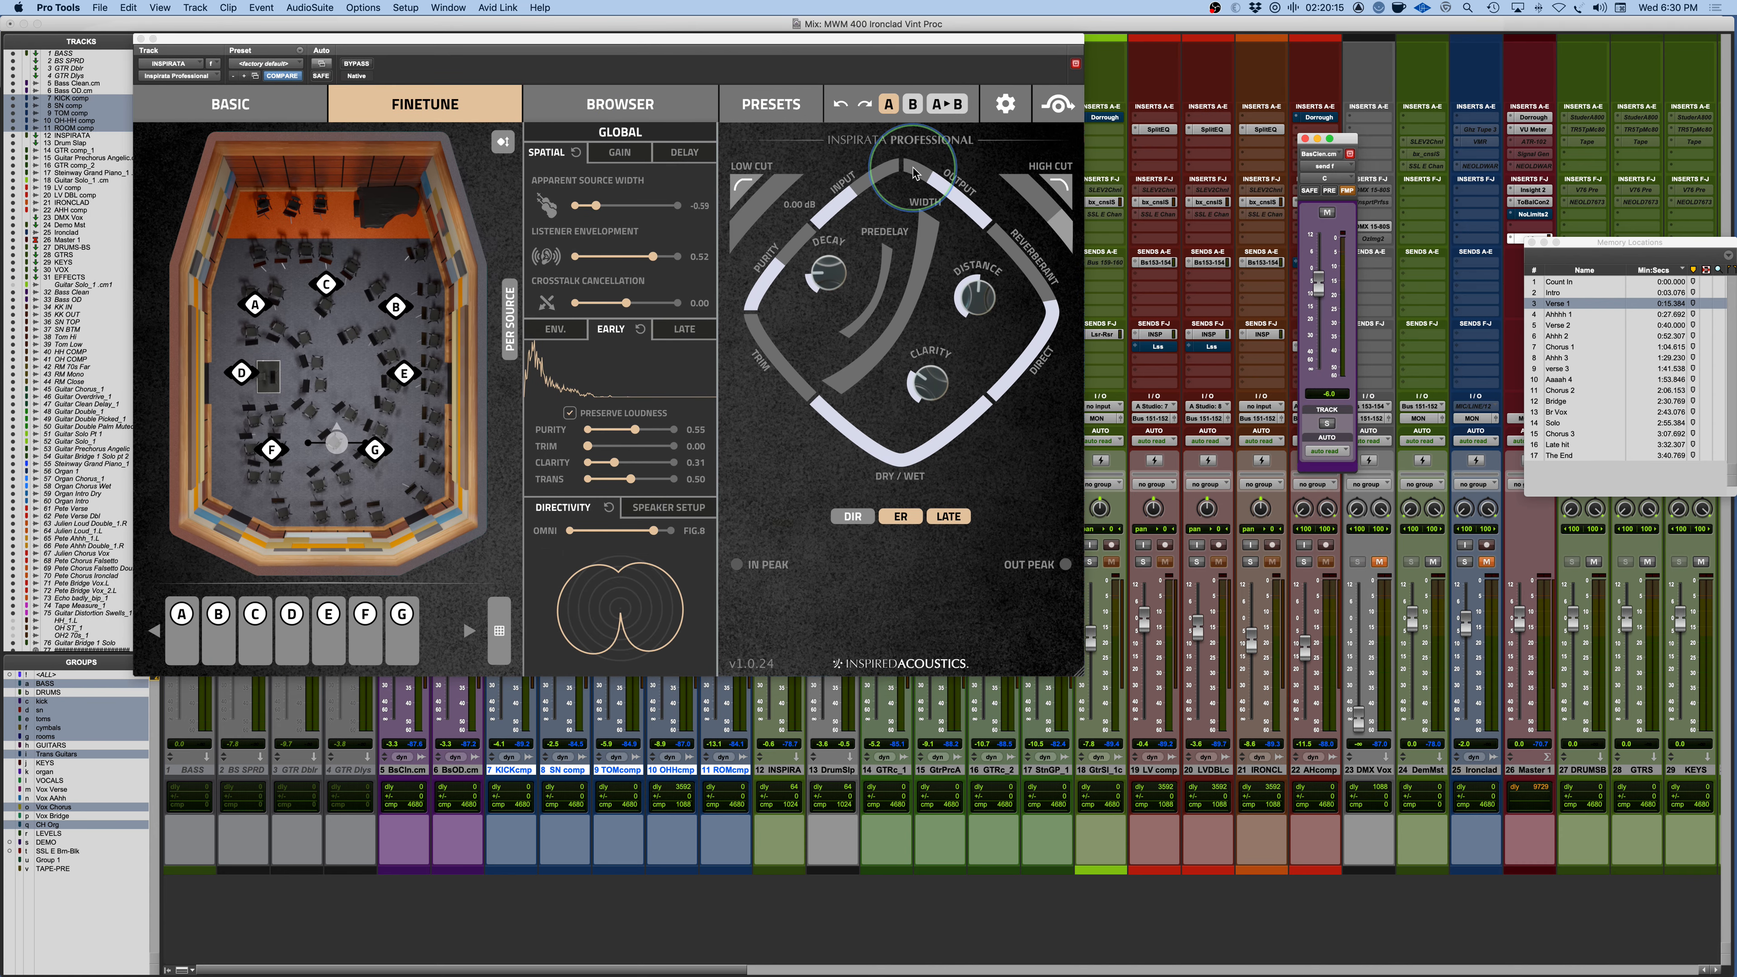
left_click(1305, 138)
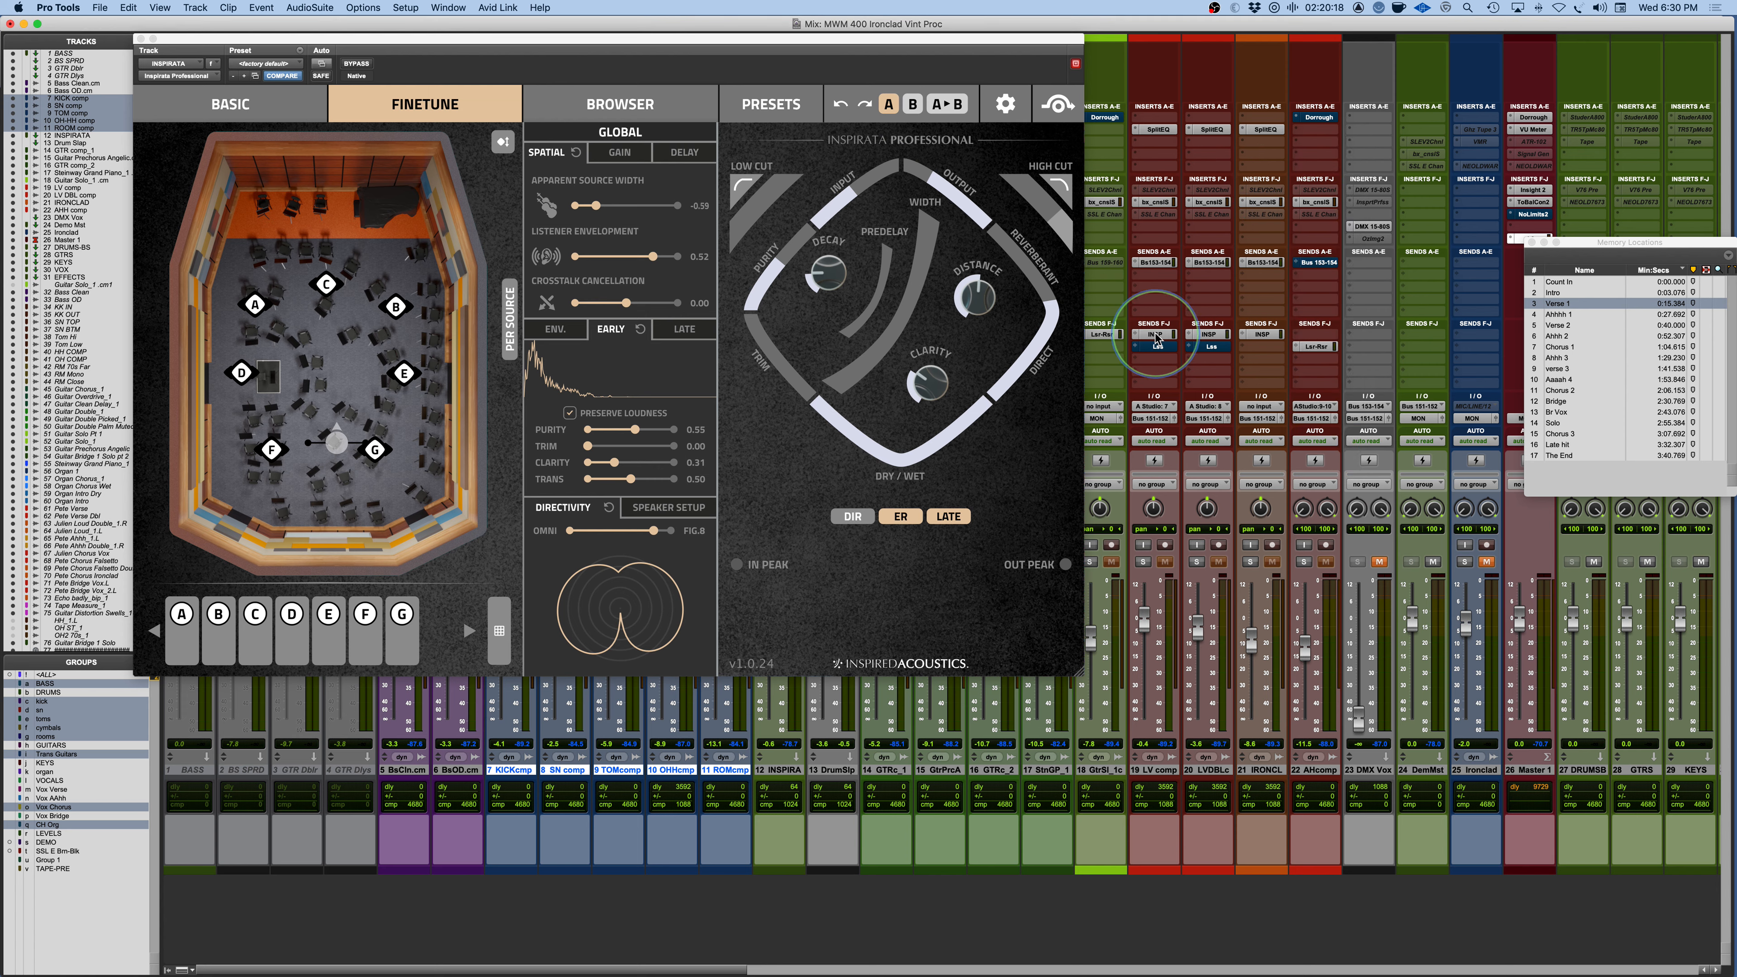
left_click(1156, 336)
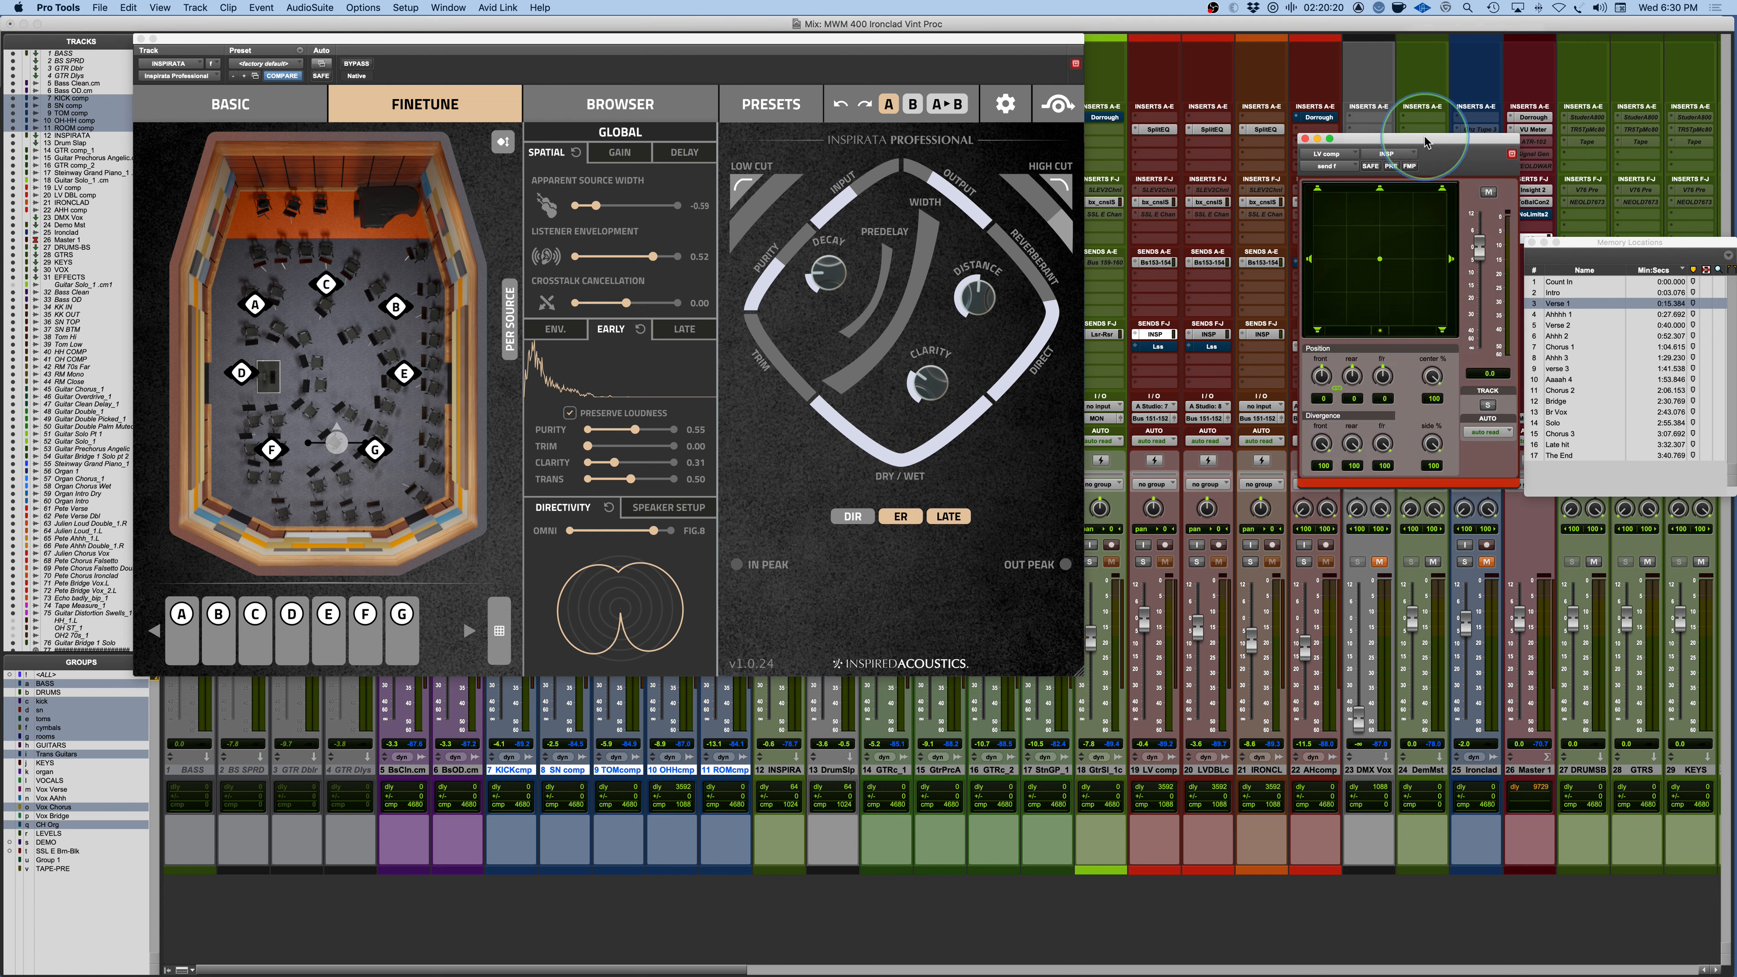
mouse_move(1425, 142)
left_mouse_down()
mouse_move(1351, 128)
mouse_move(1405, 125)
left_mouse_up()
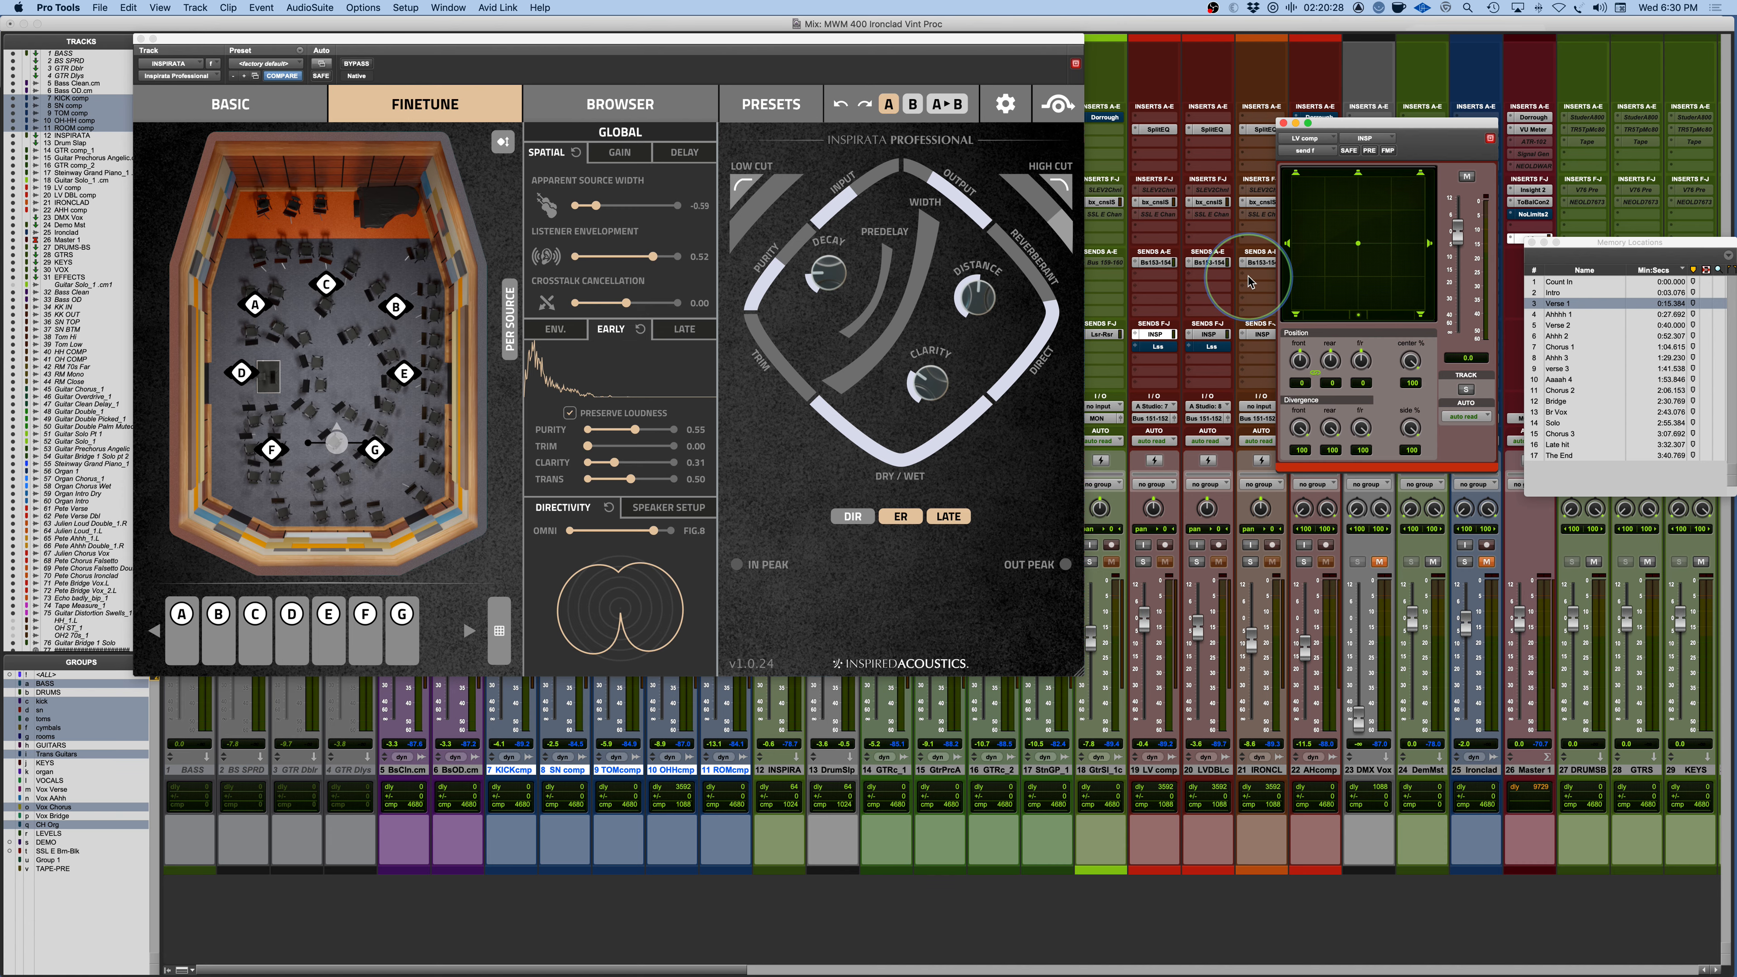
Review the clean bass track's C send and the KICK comp track's C, LR and Lsr-Rsr sends.
left_click_drag(987, 39, 1407, 98)
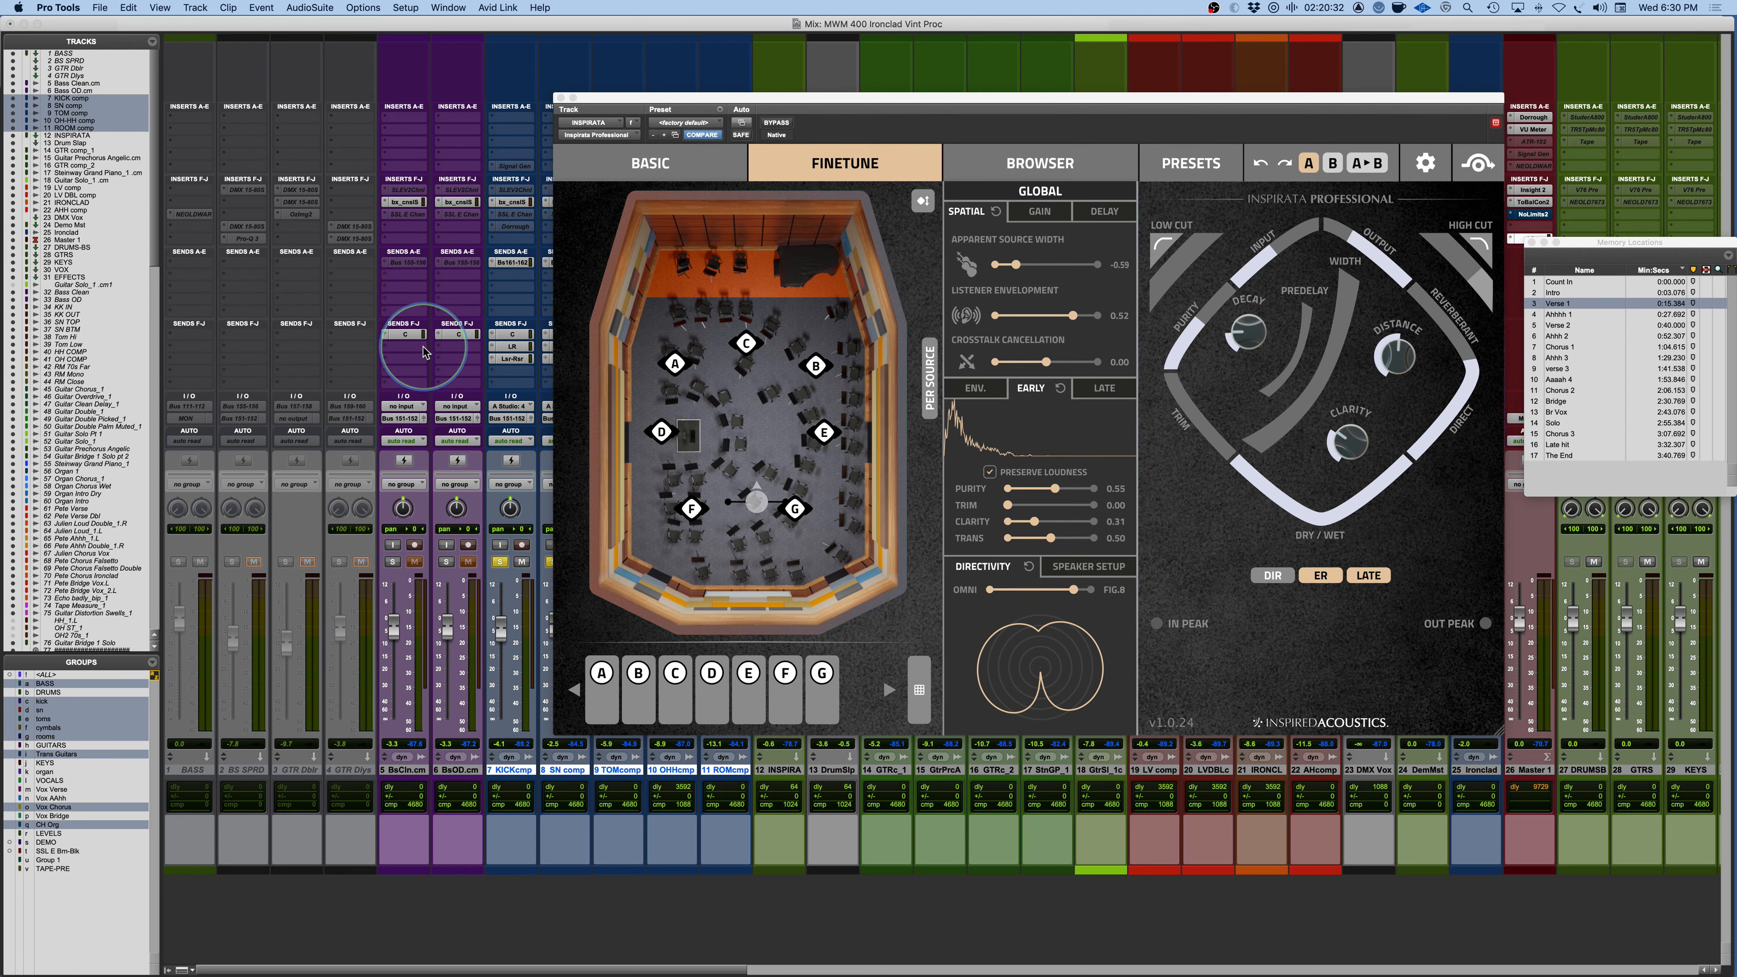
left_click(404, 335)
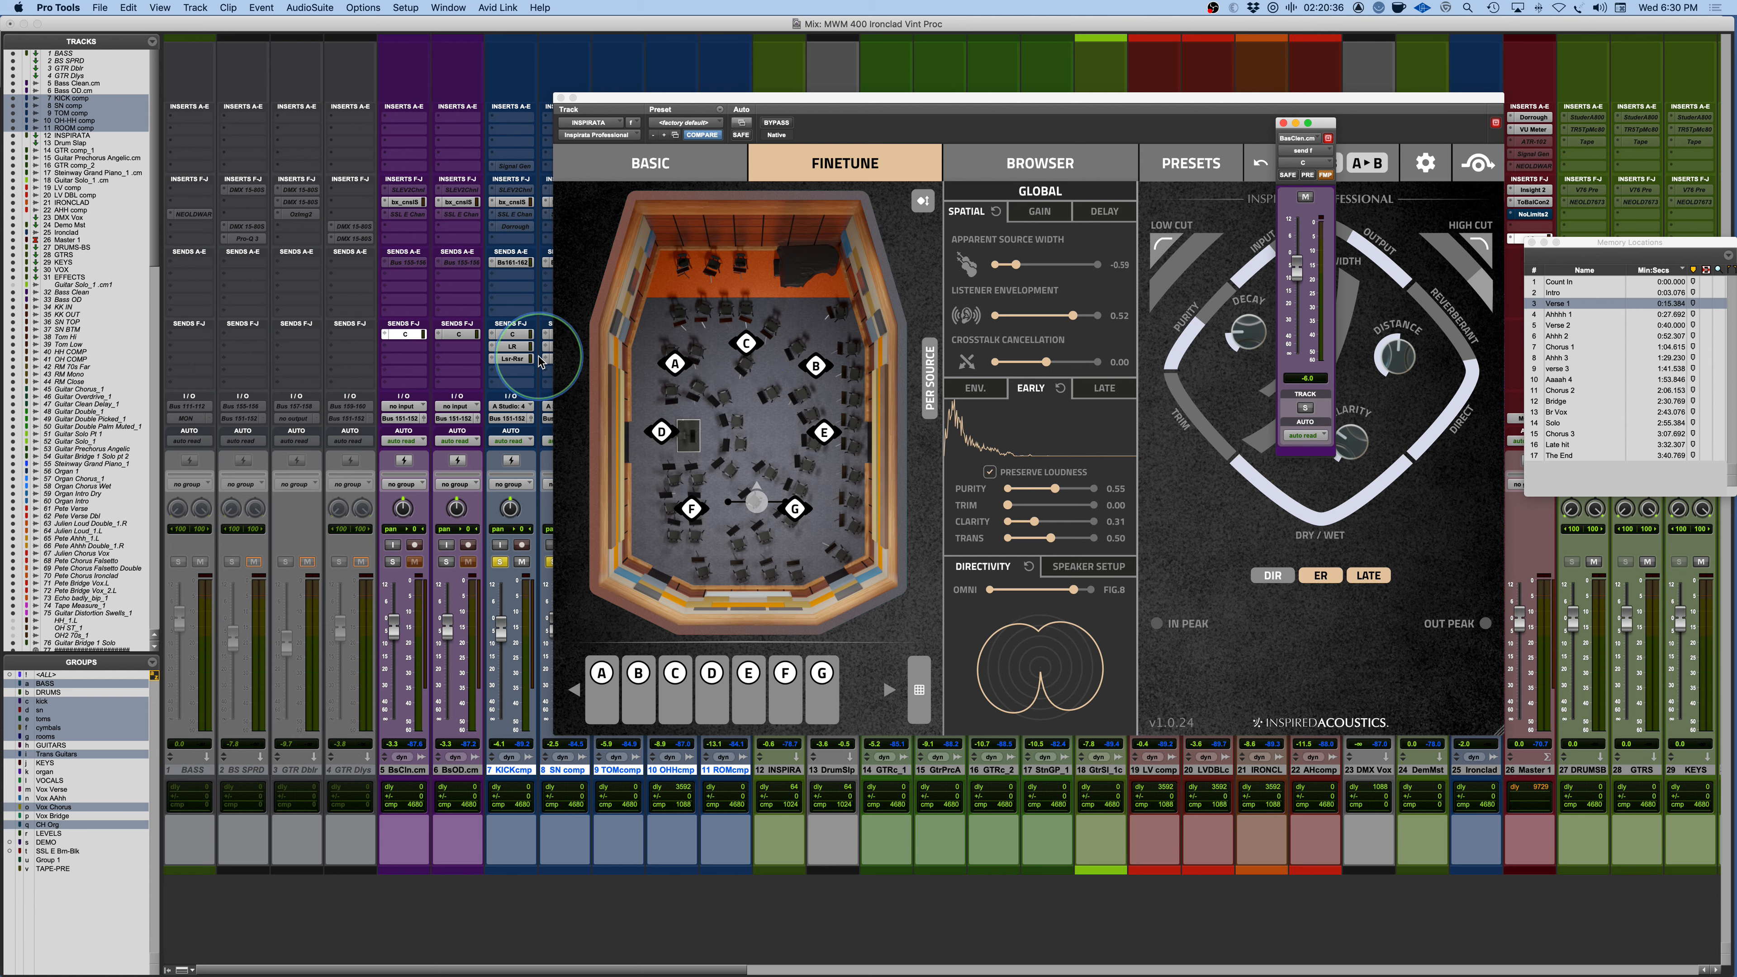
left_click(512, 335)
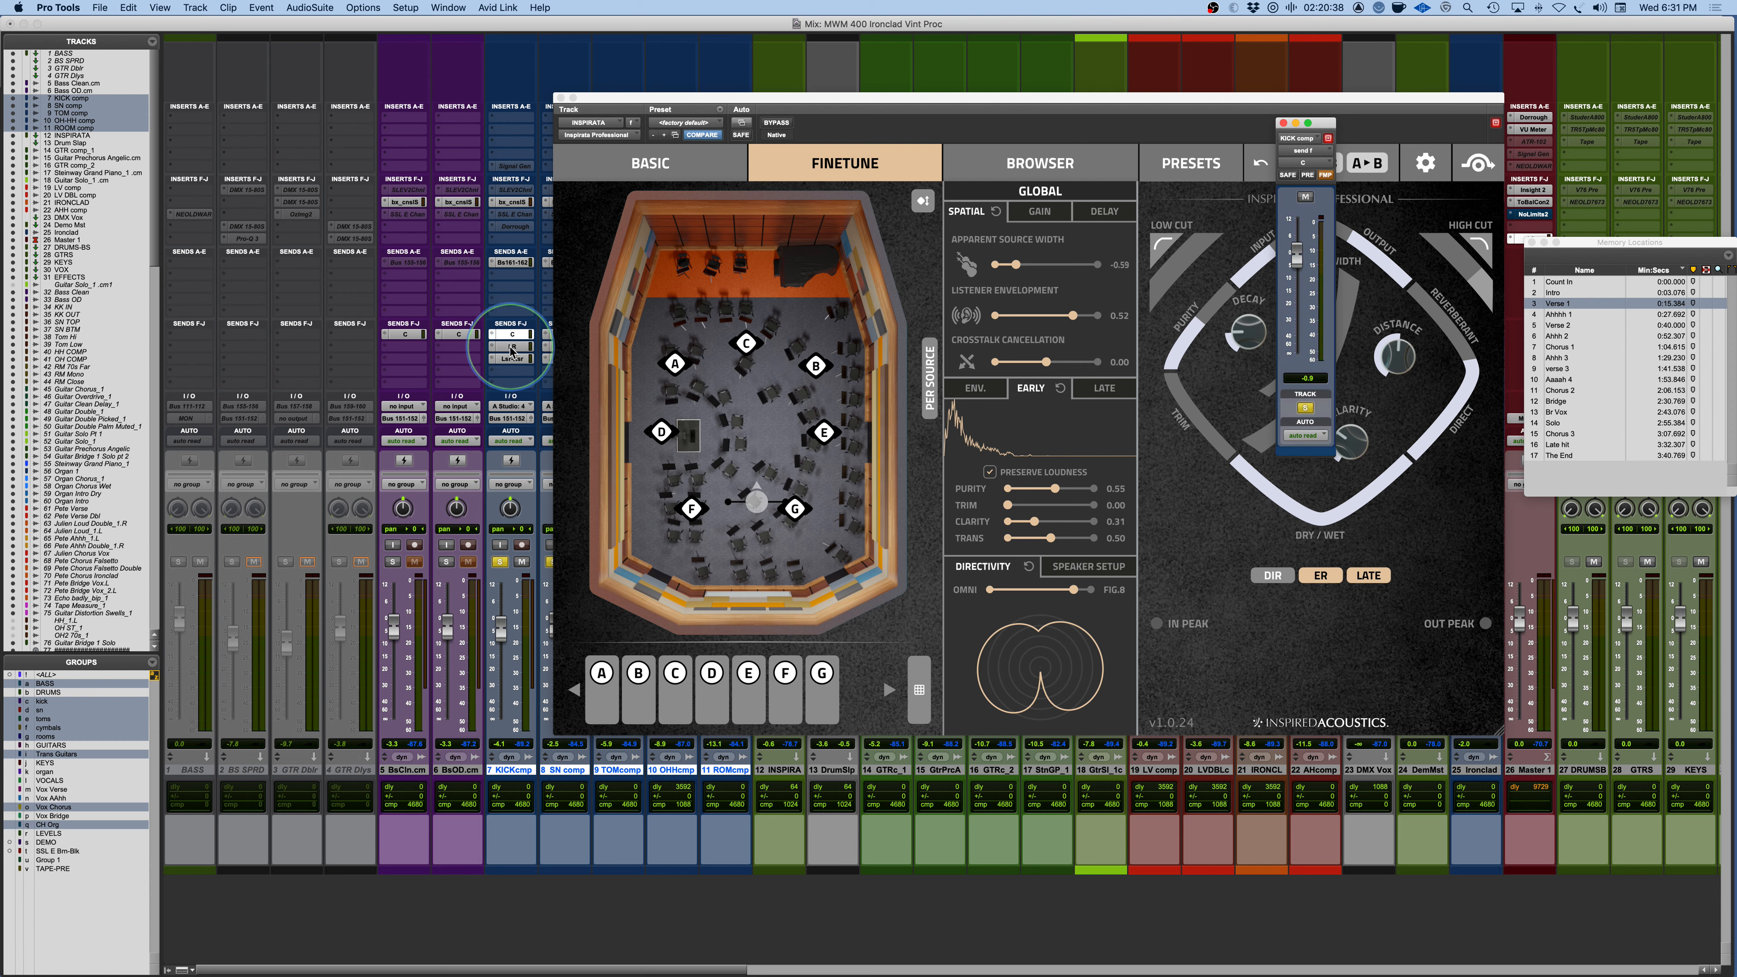
left_click(511, 347)
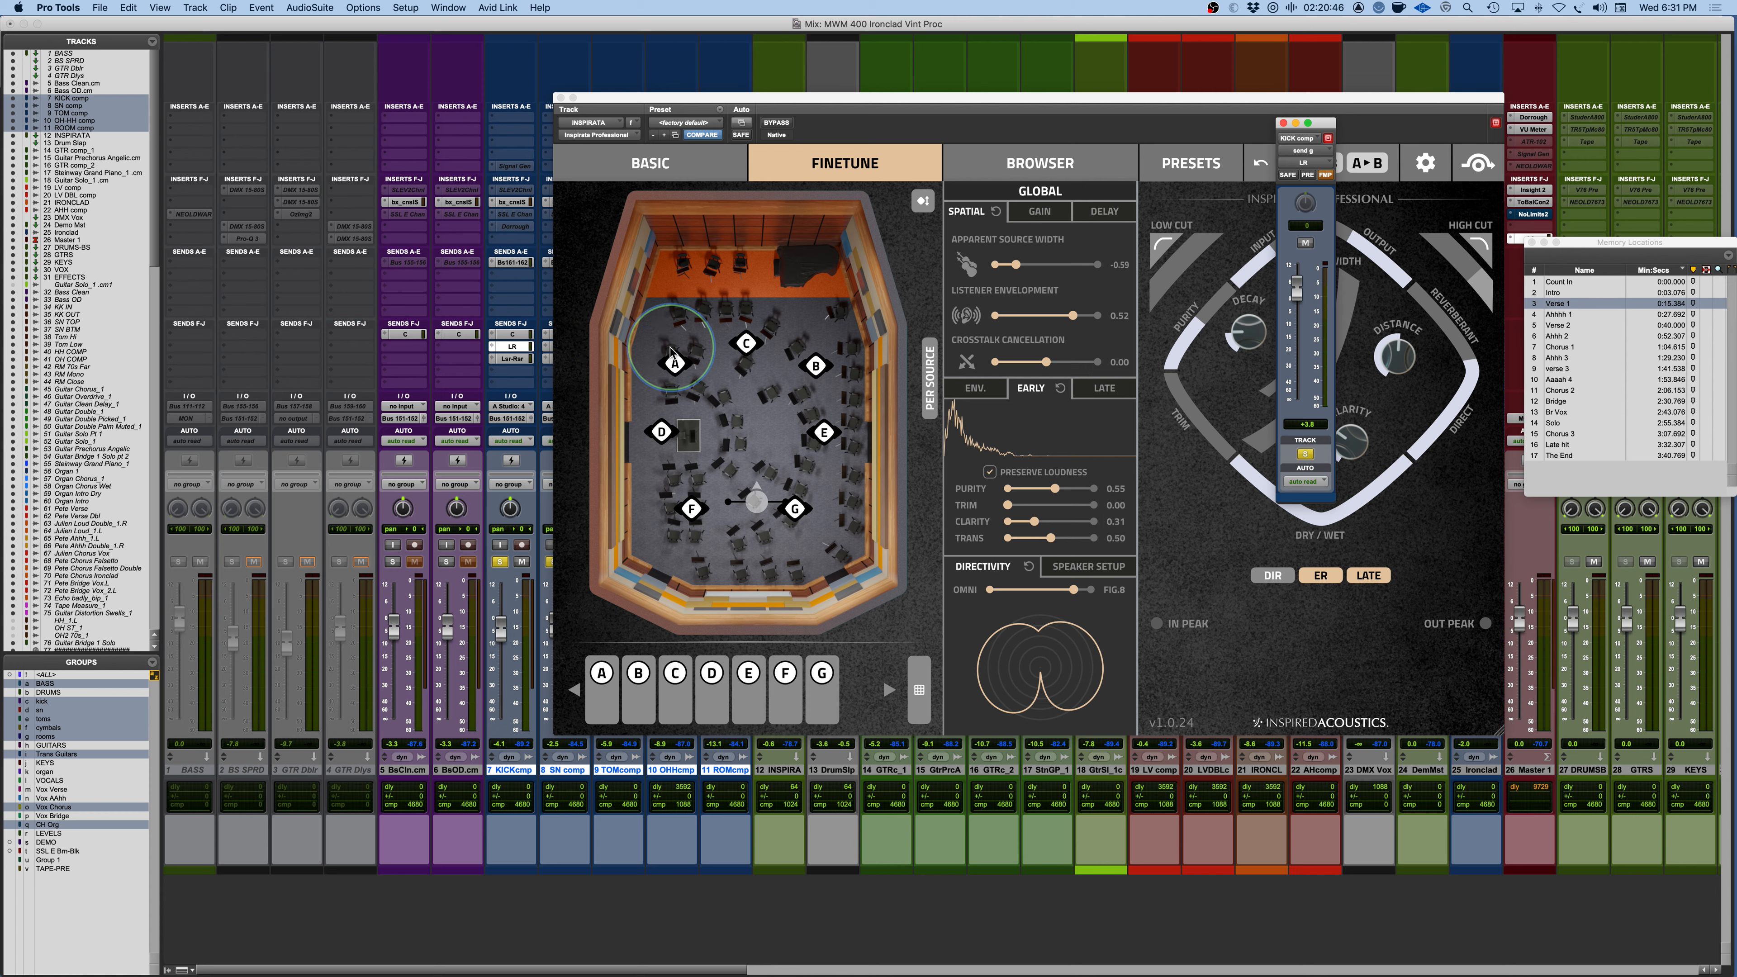
left_click(510, 359)
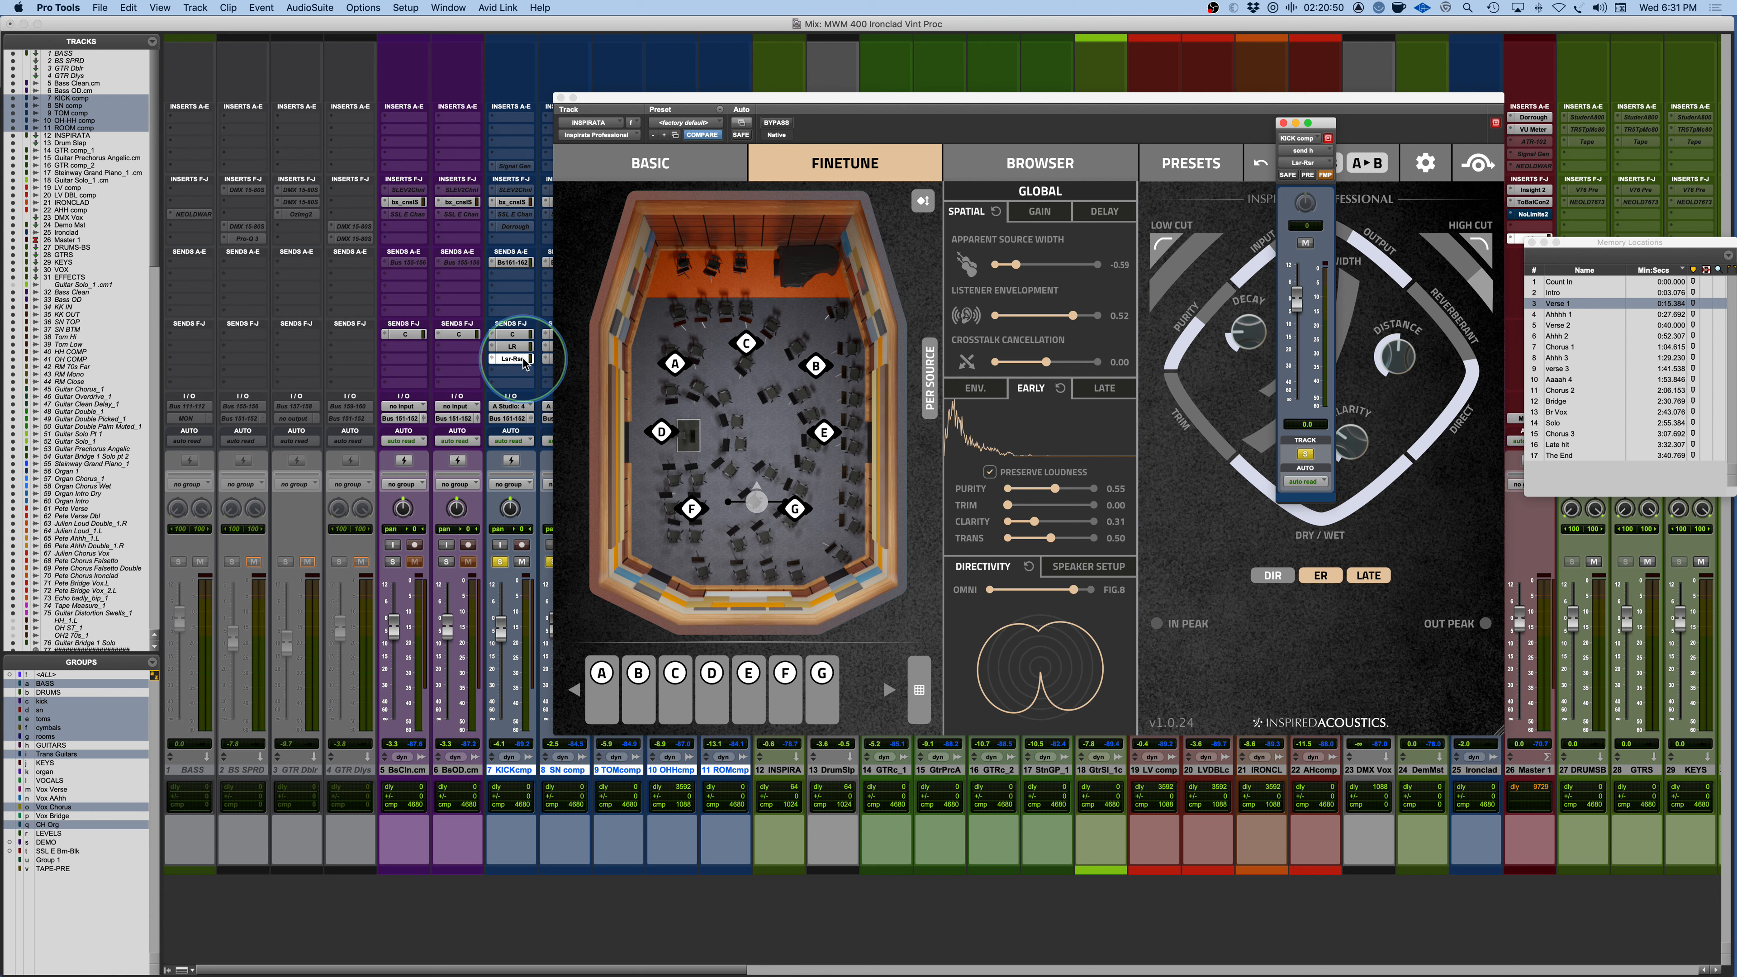
Expand the mixer's send slots to show their level controls, and close the KICK comp send window beside the repositioned reverb.
left_click(493, 362)
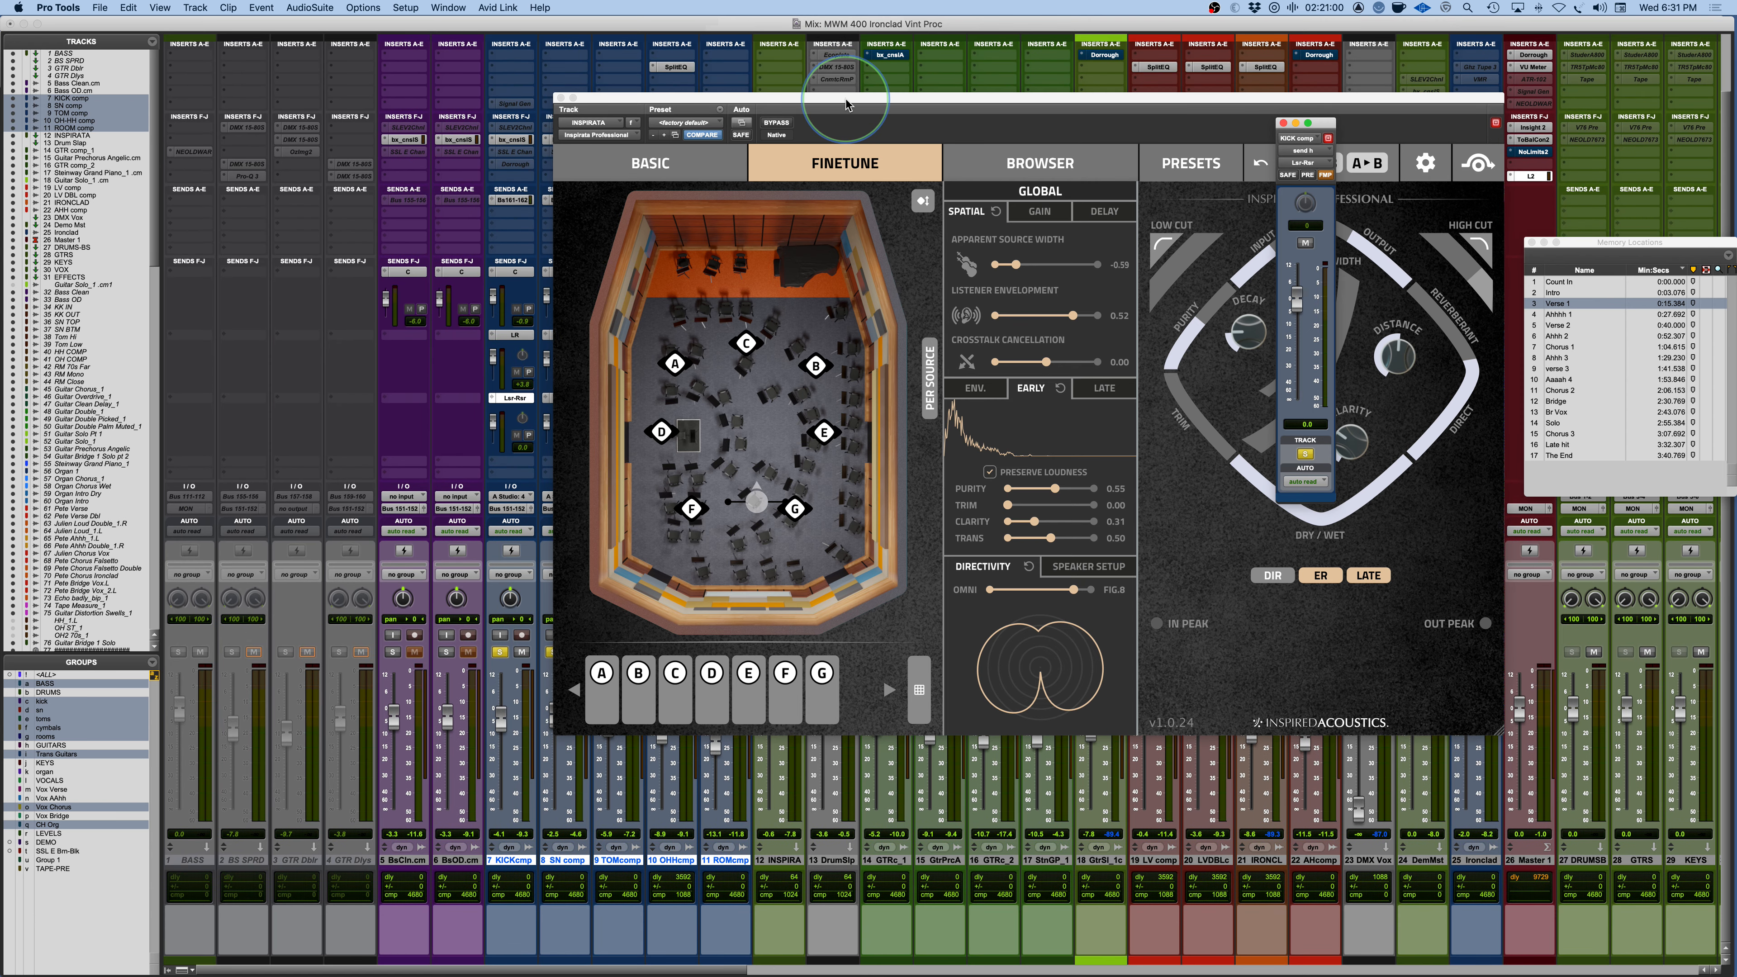
left_click_drag(846, 103, 1231, 433)
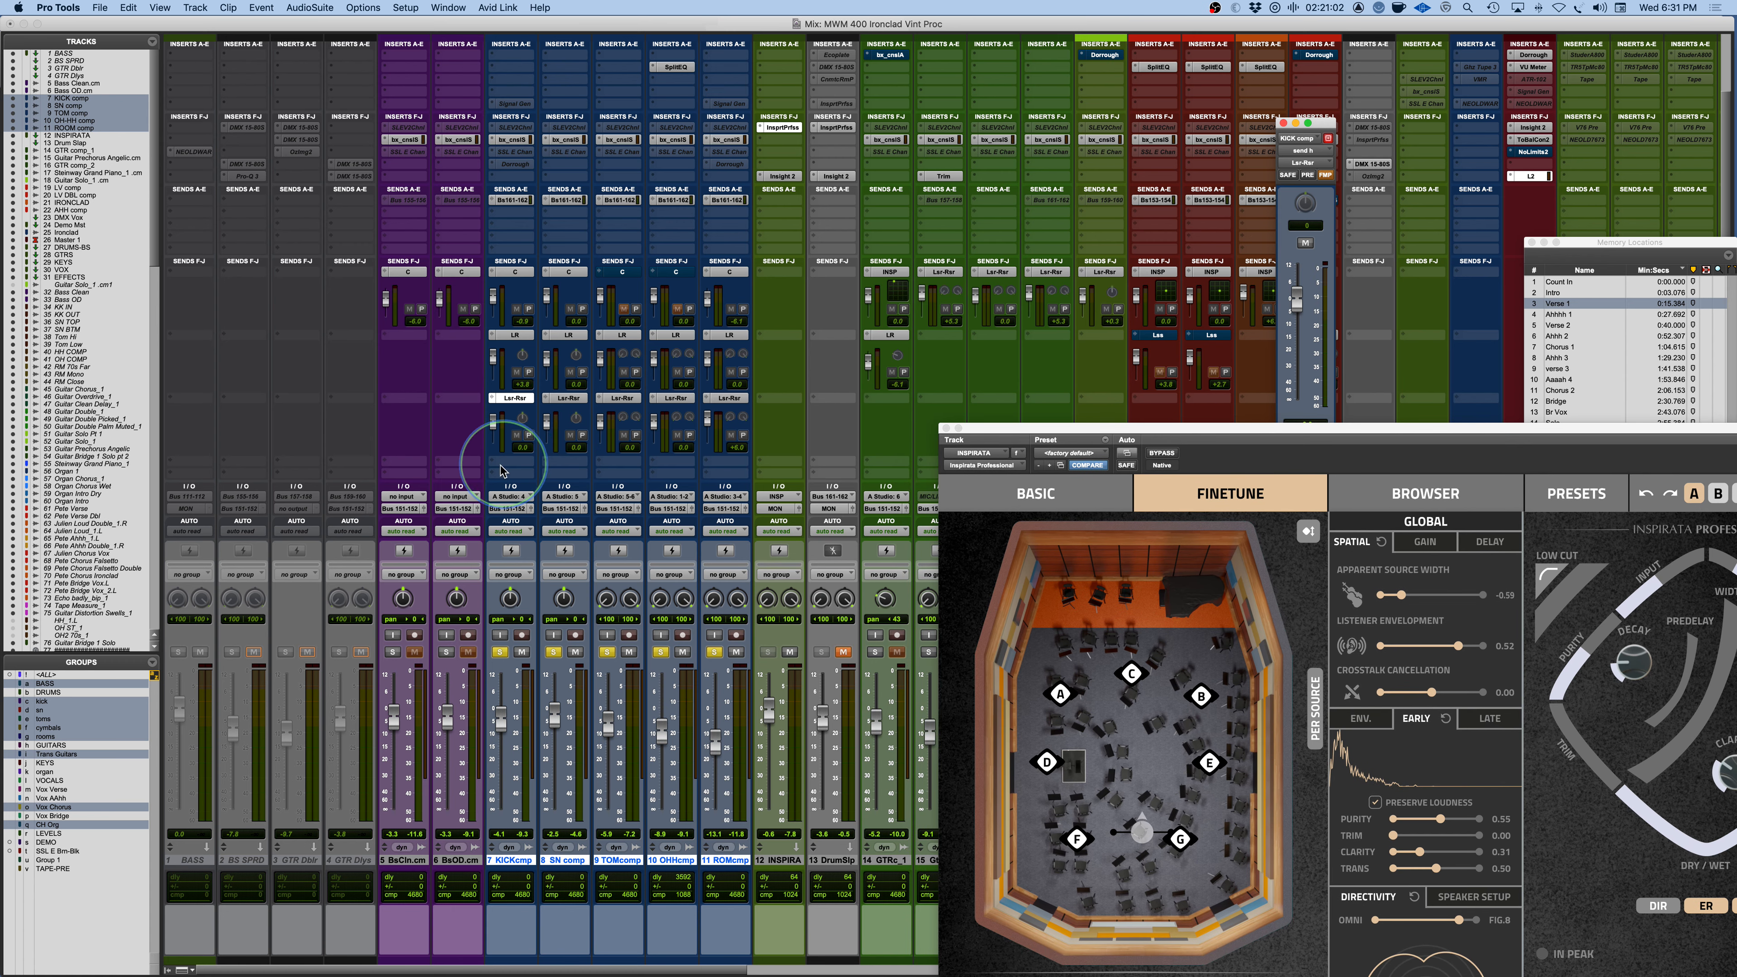
left_click_drag(1070, 430, 561, 75)
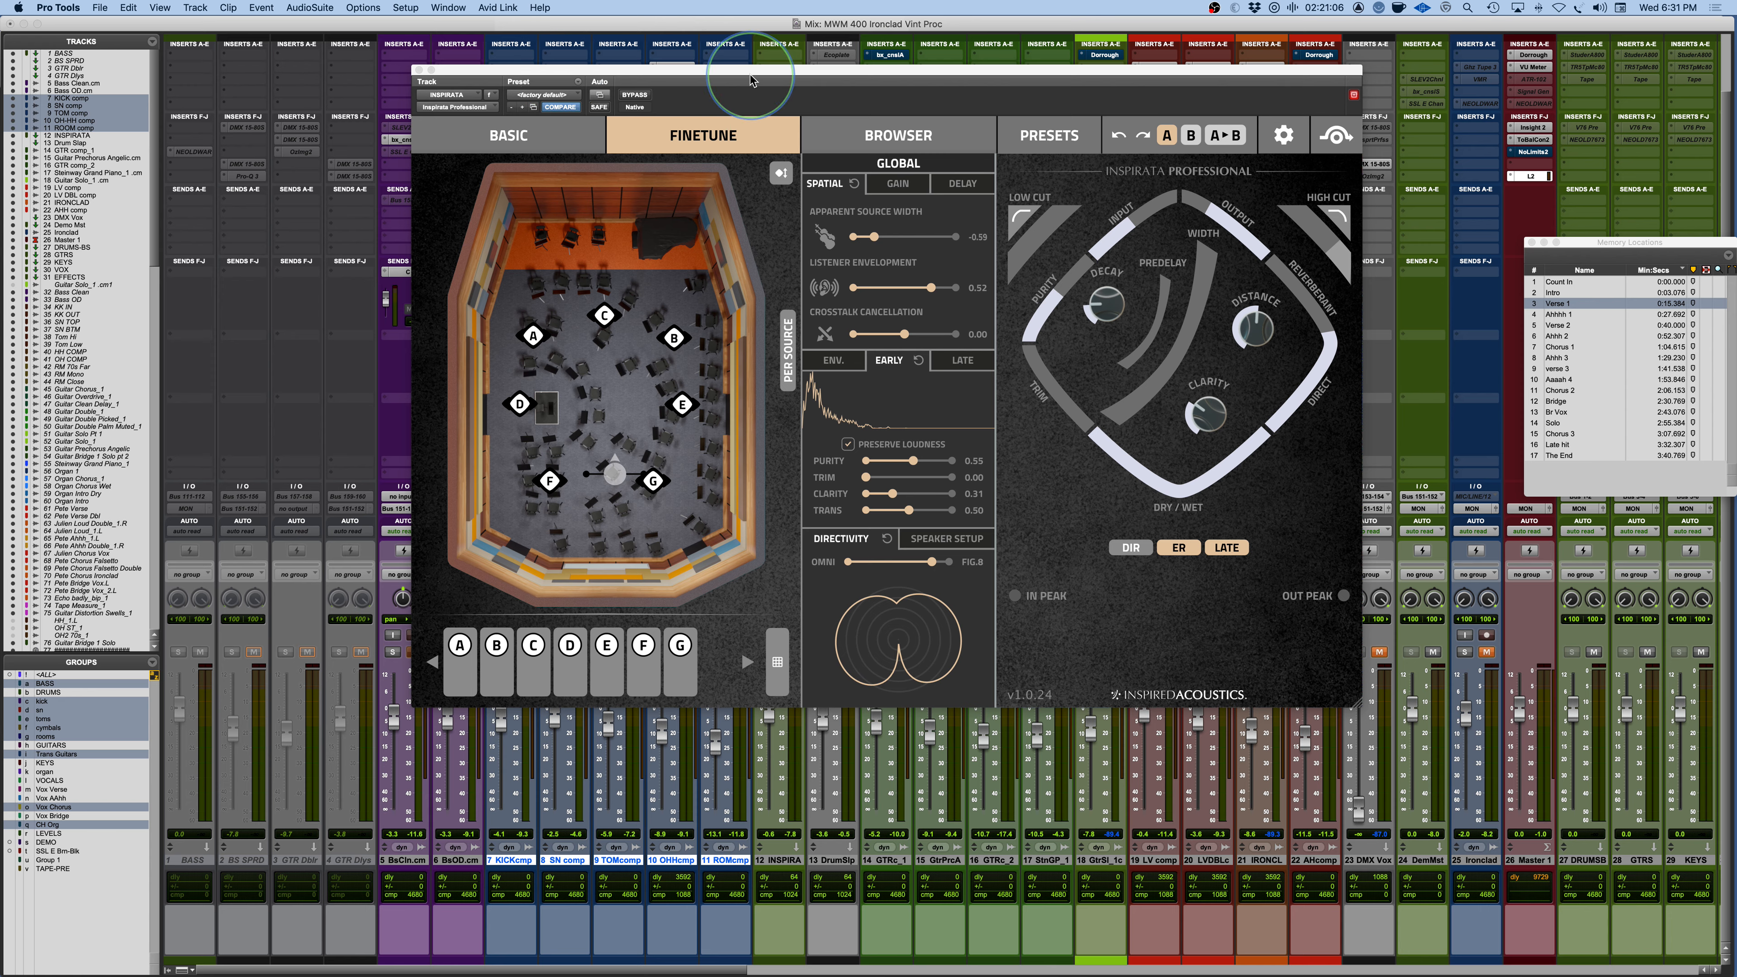
left_click_drag(1001, 73, 1000, 223)
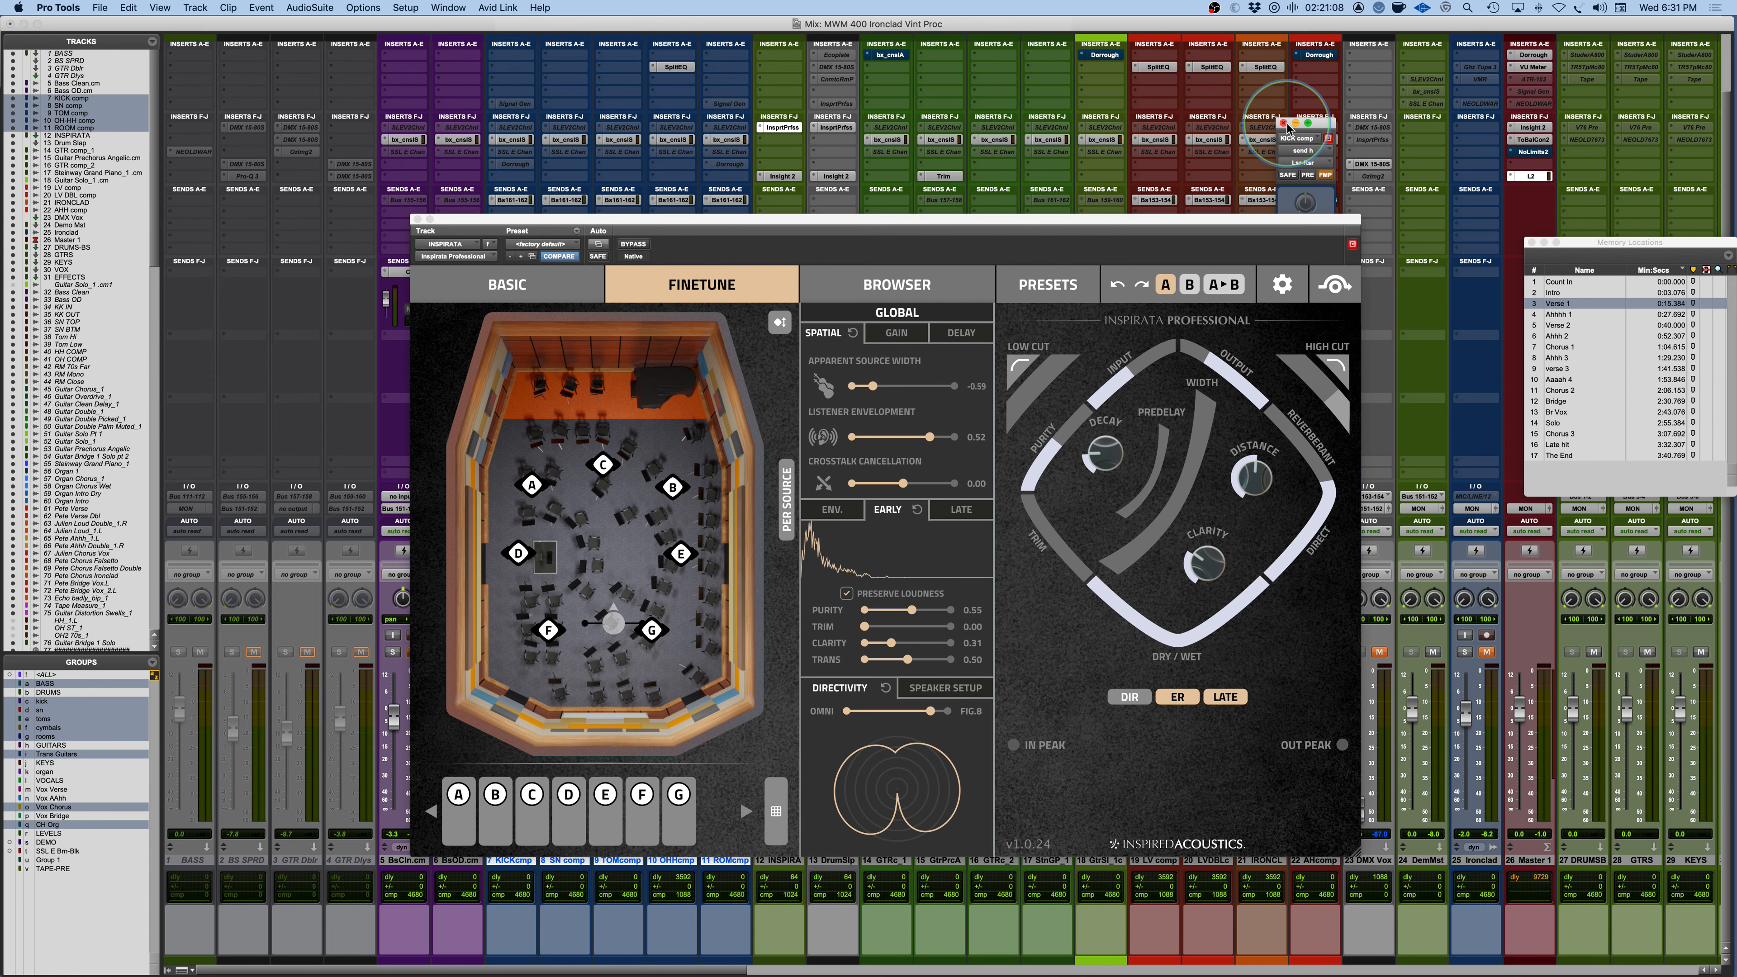
left_click(1284, 123)
left_click_drag(1068, 228, 1149, 113)
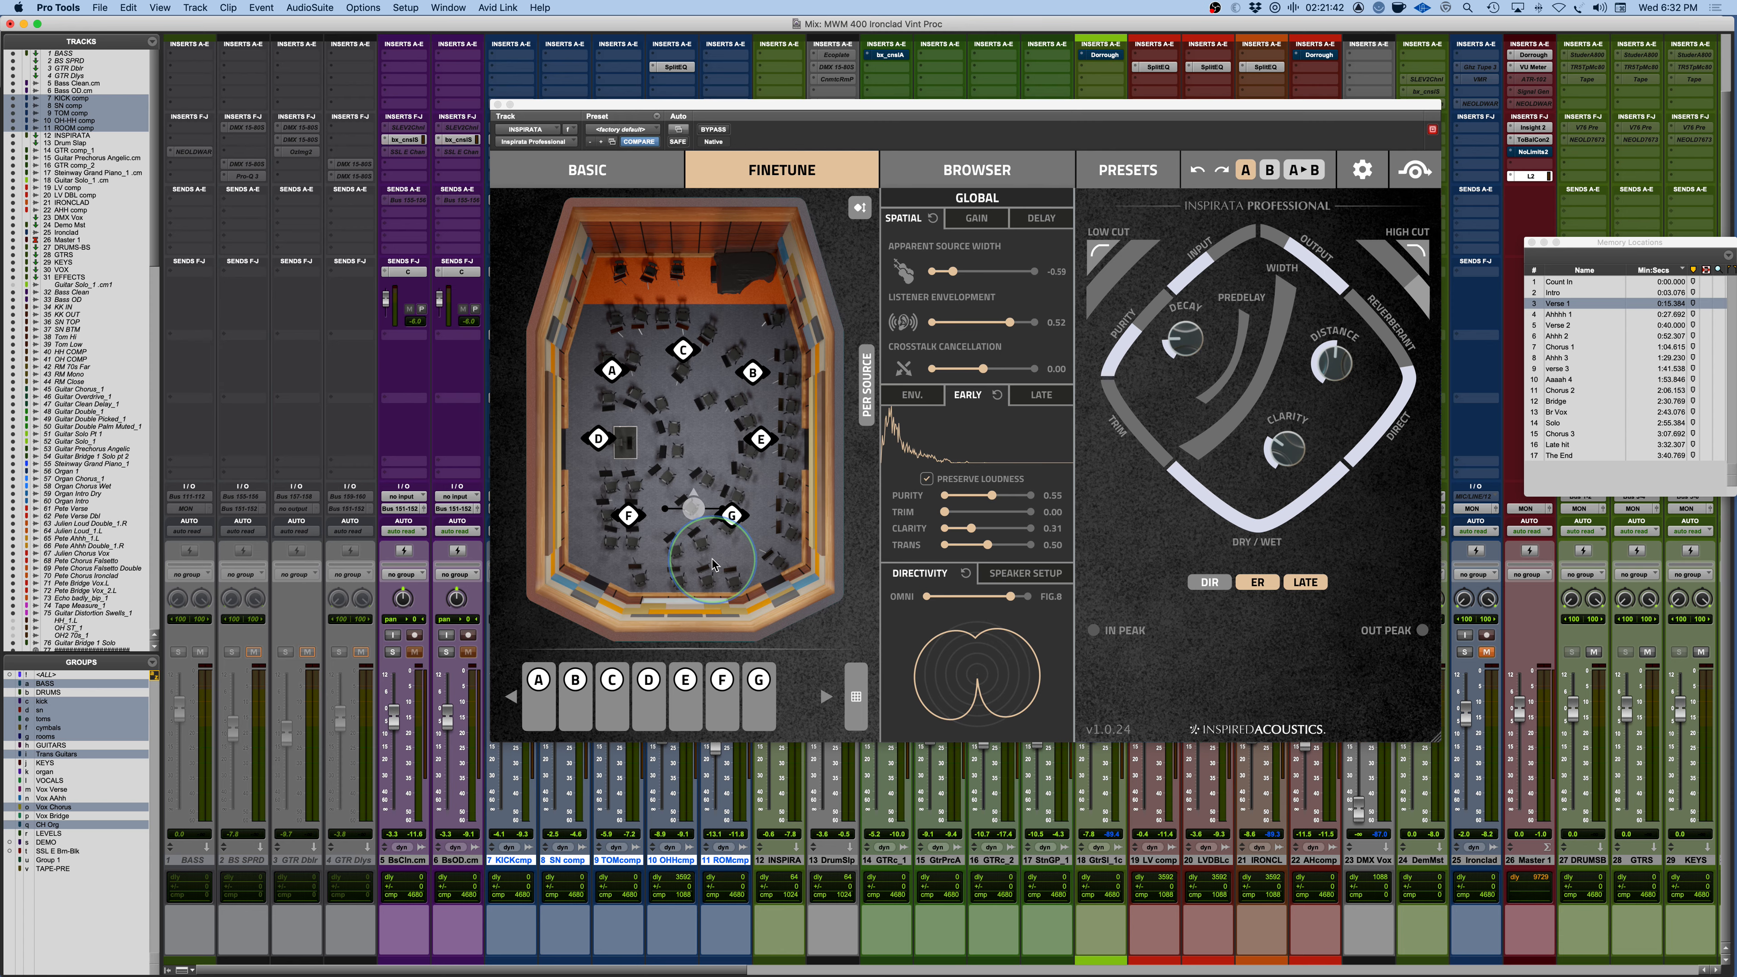
Inspect the GTR comp_1 track's INSP send and its surround panner beside the reverb, then bring the reverb back over the mixer.
left_click_drag(684, 107, 1129, 106)
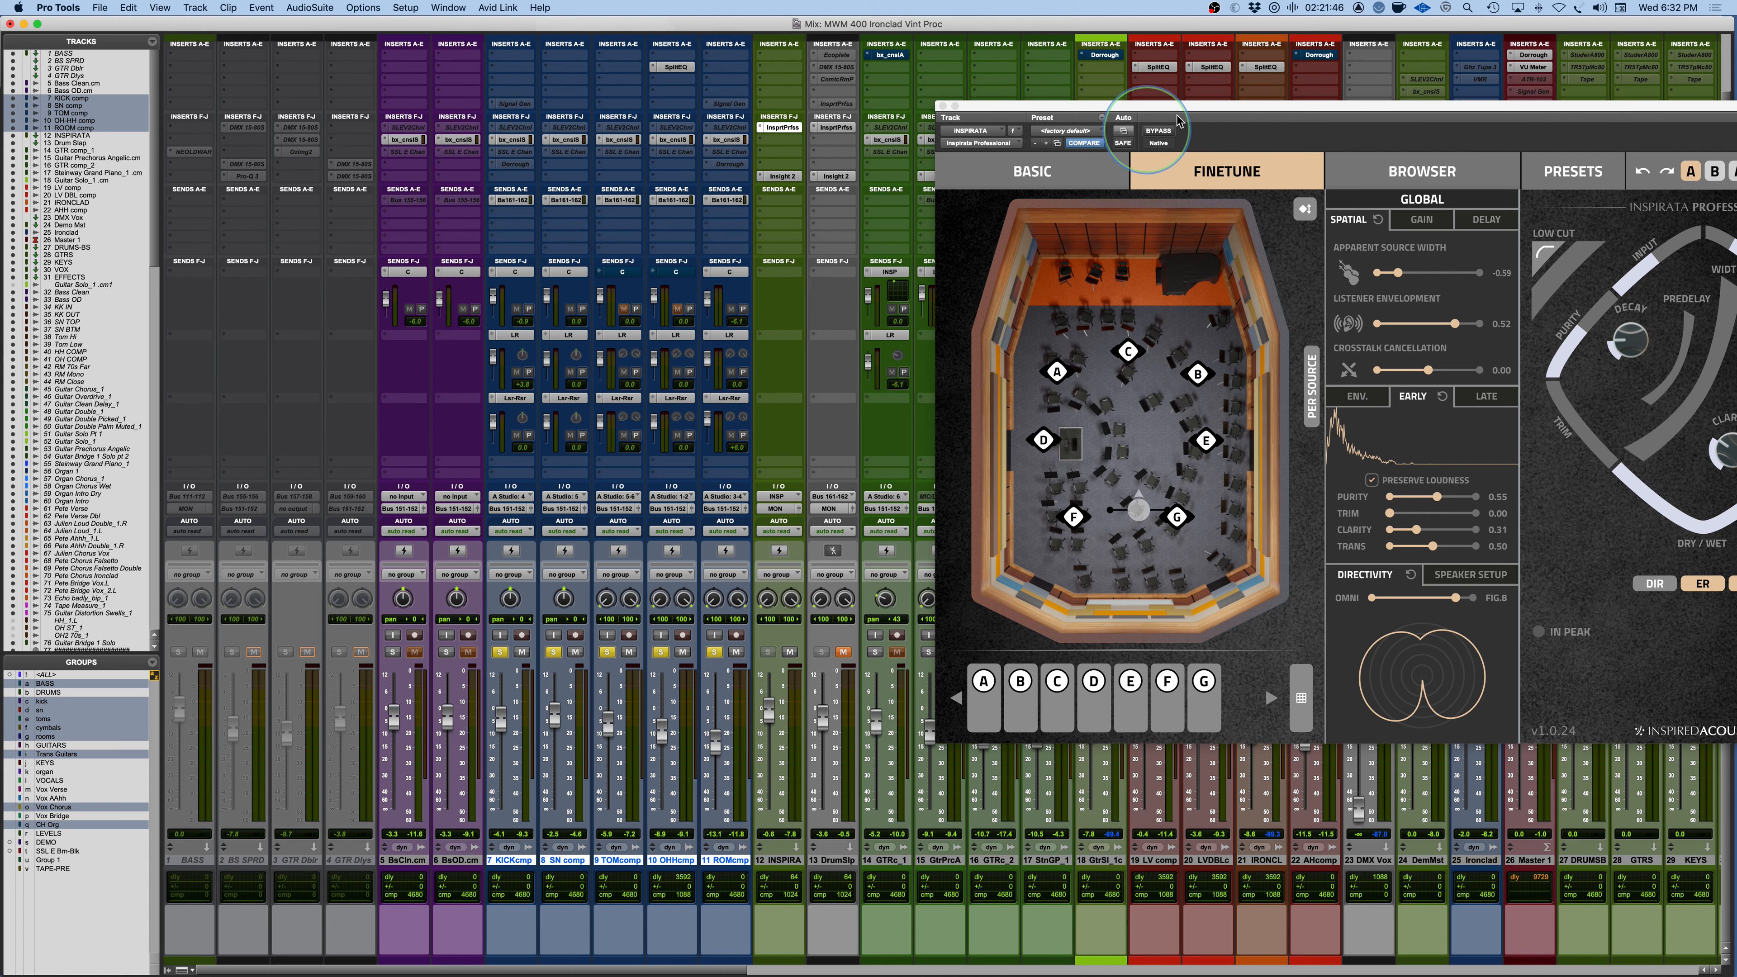
left_click_drag(1235, 110, 1311, 107)
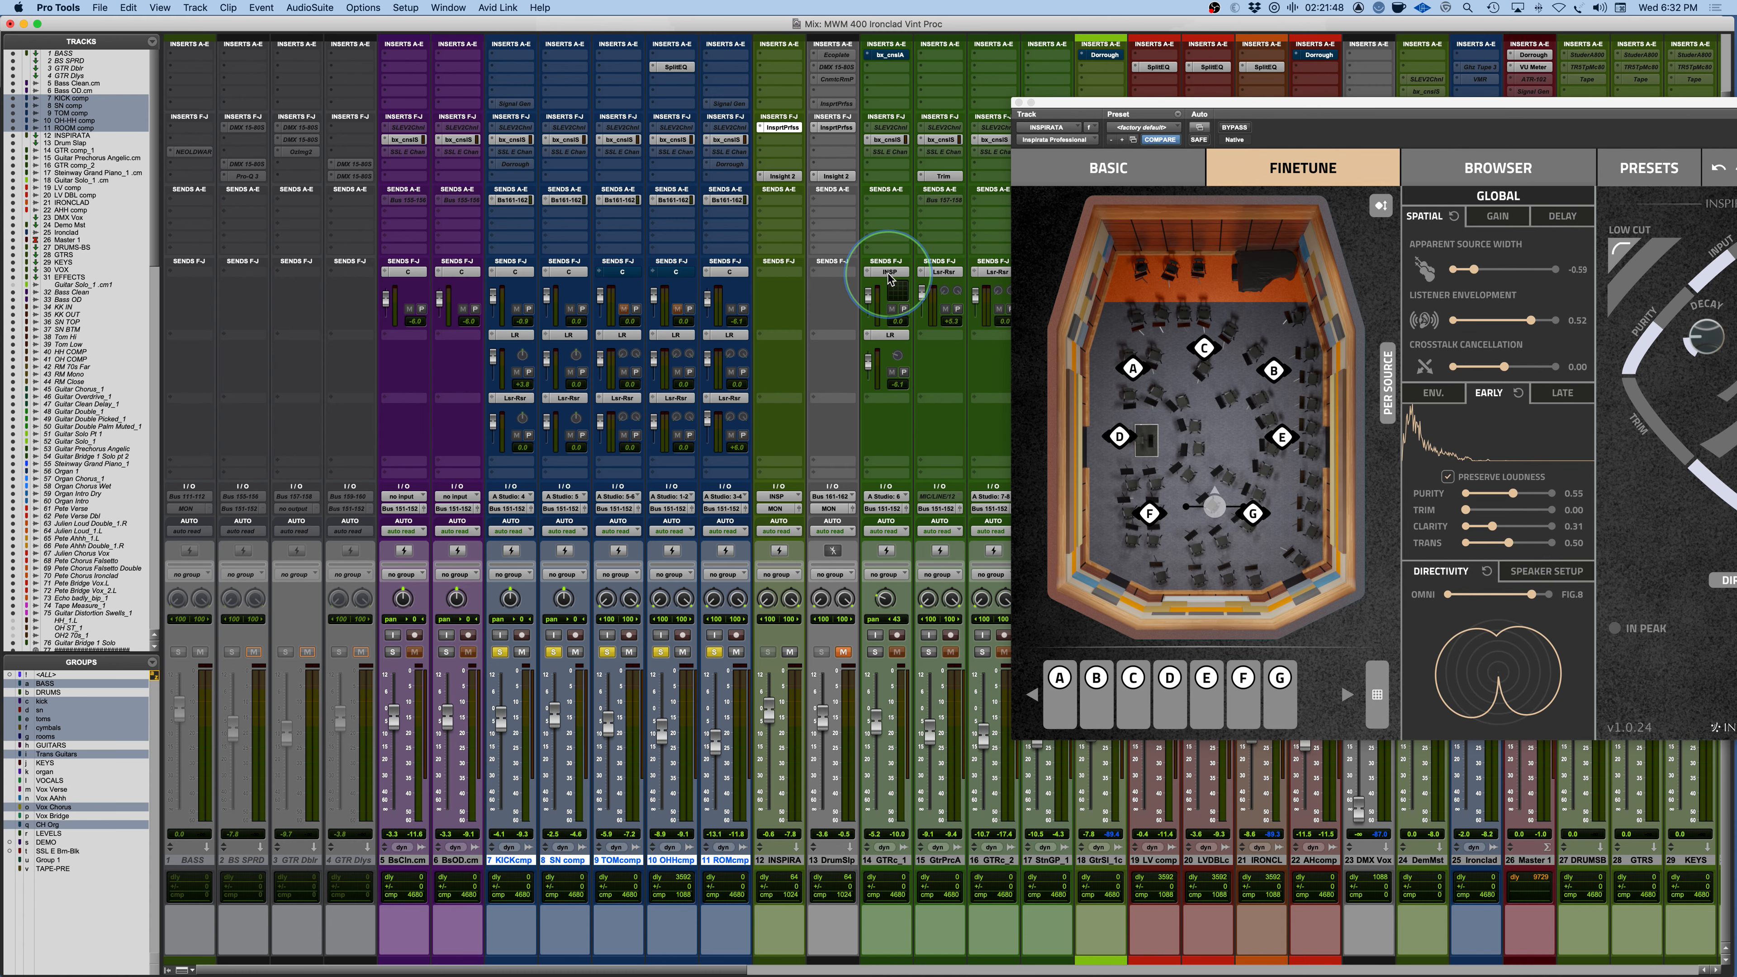
left_click(888, 273)
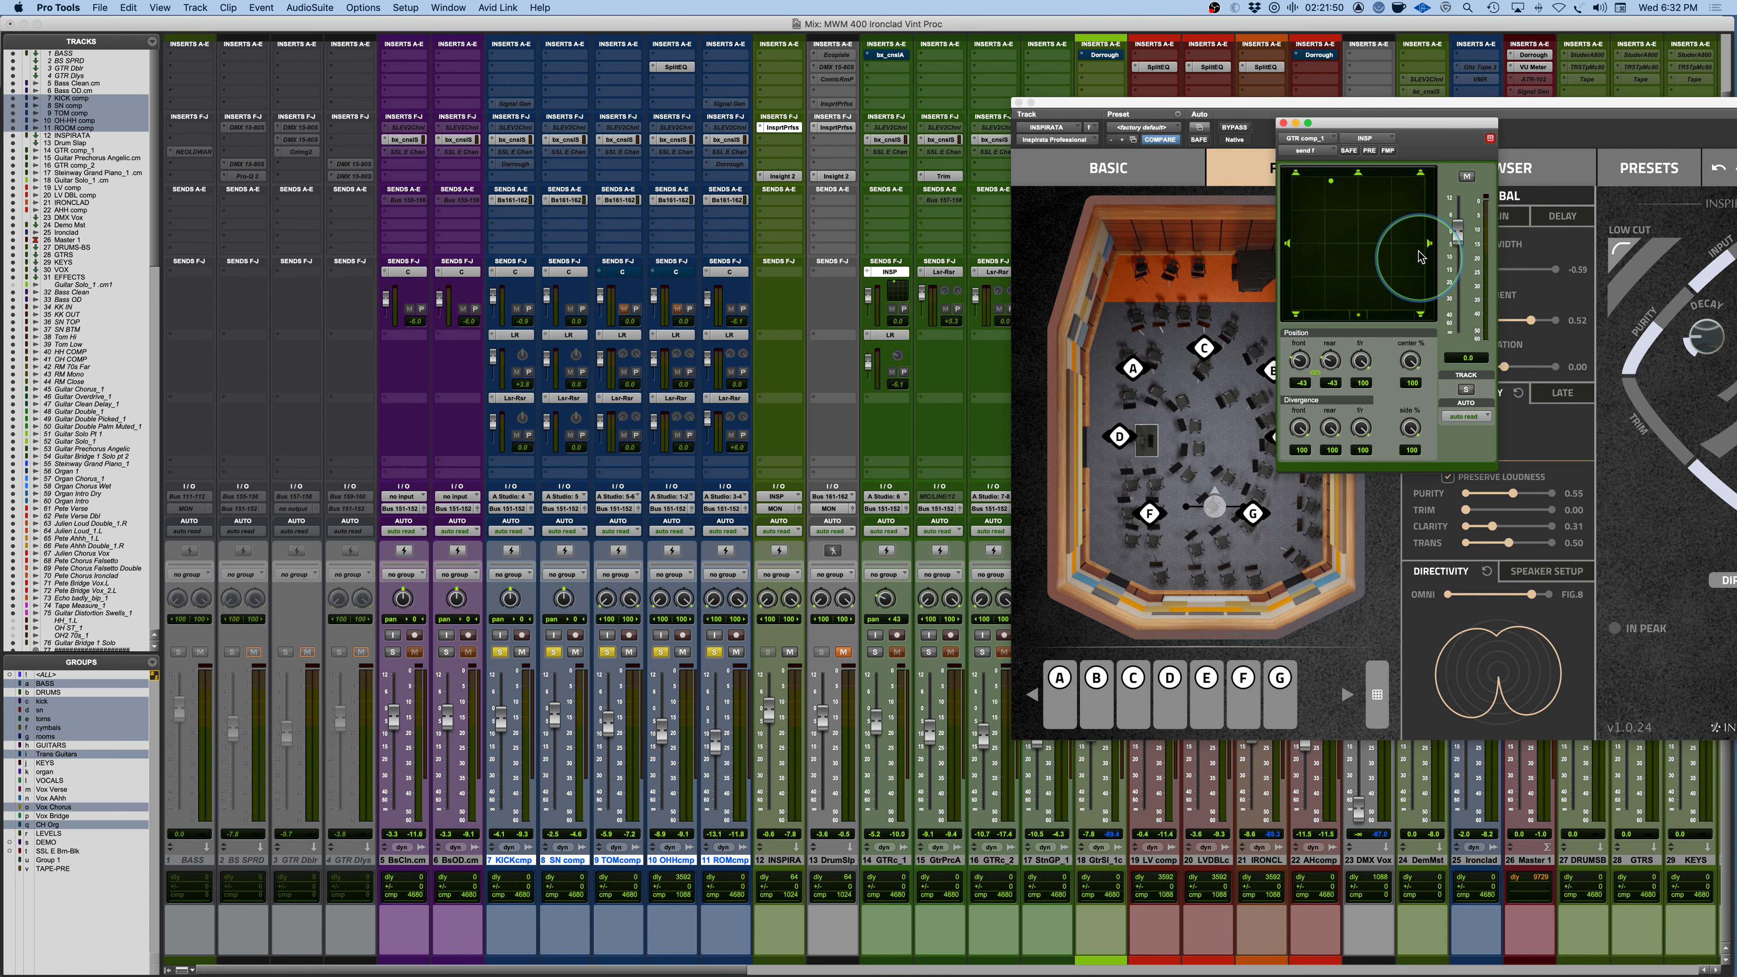
left_click(1367, 277)
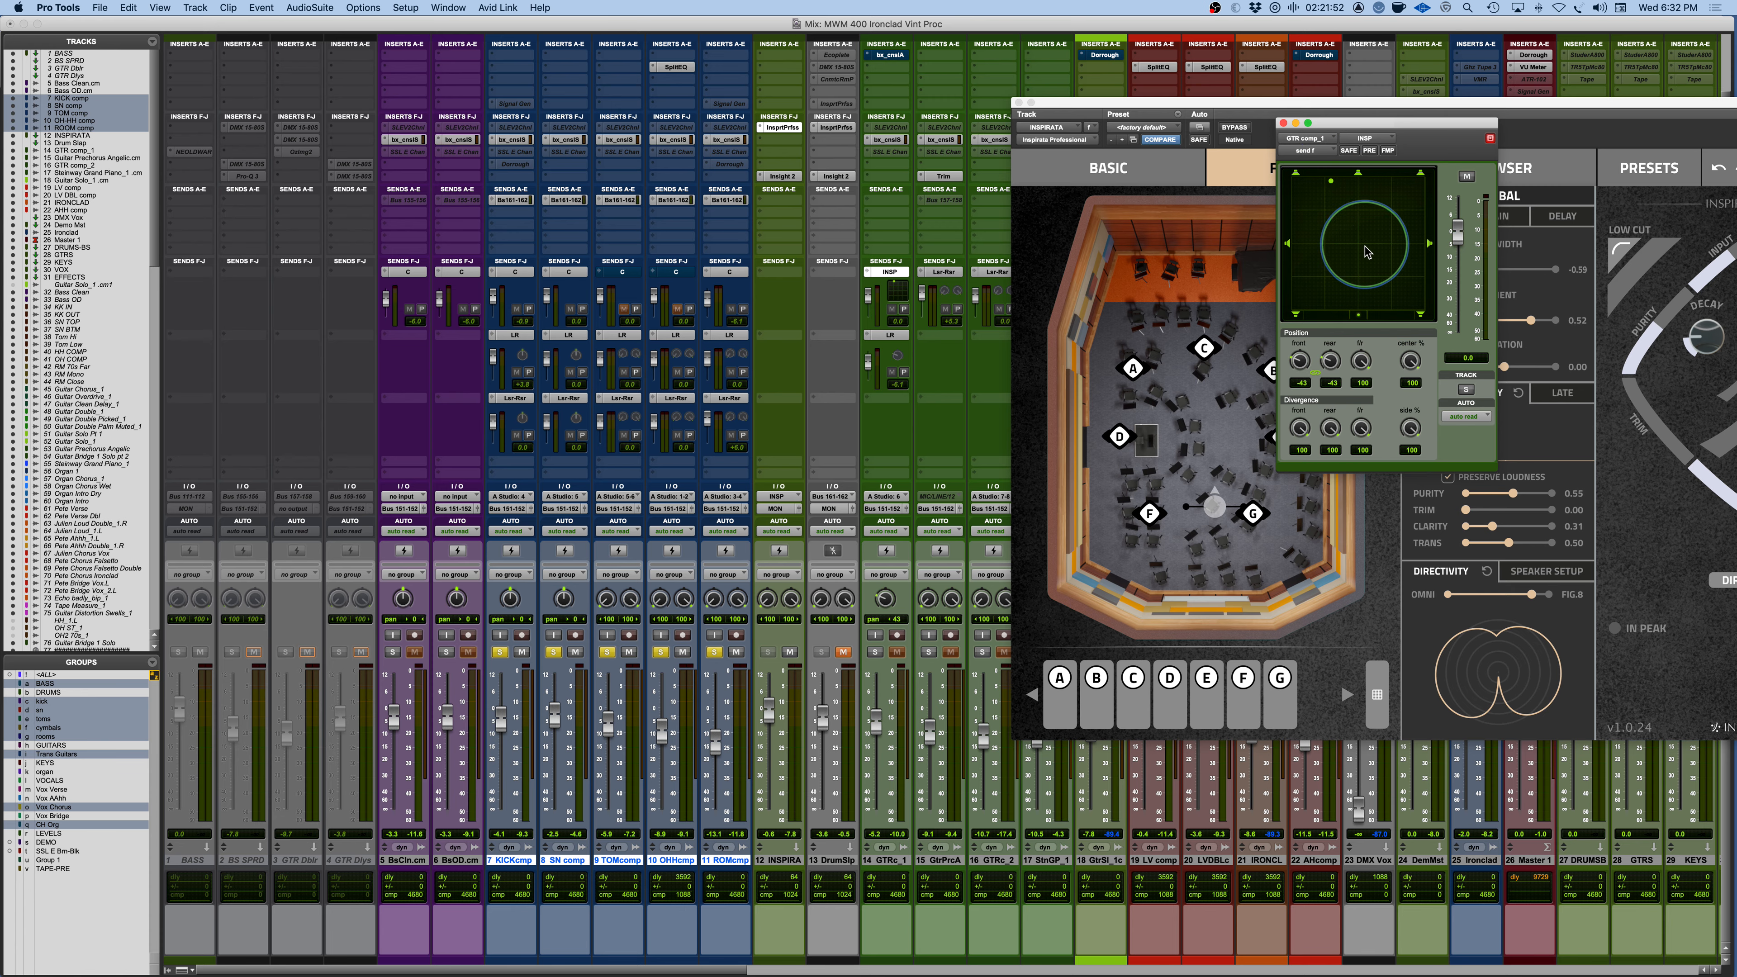
left_click(1366, 103)
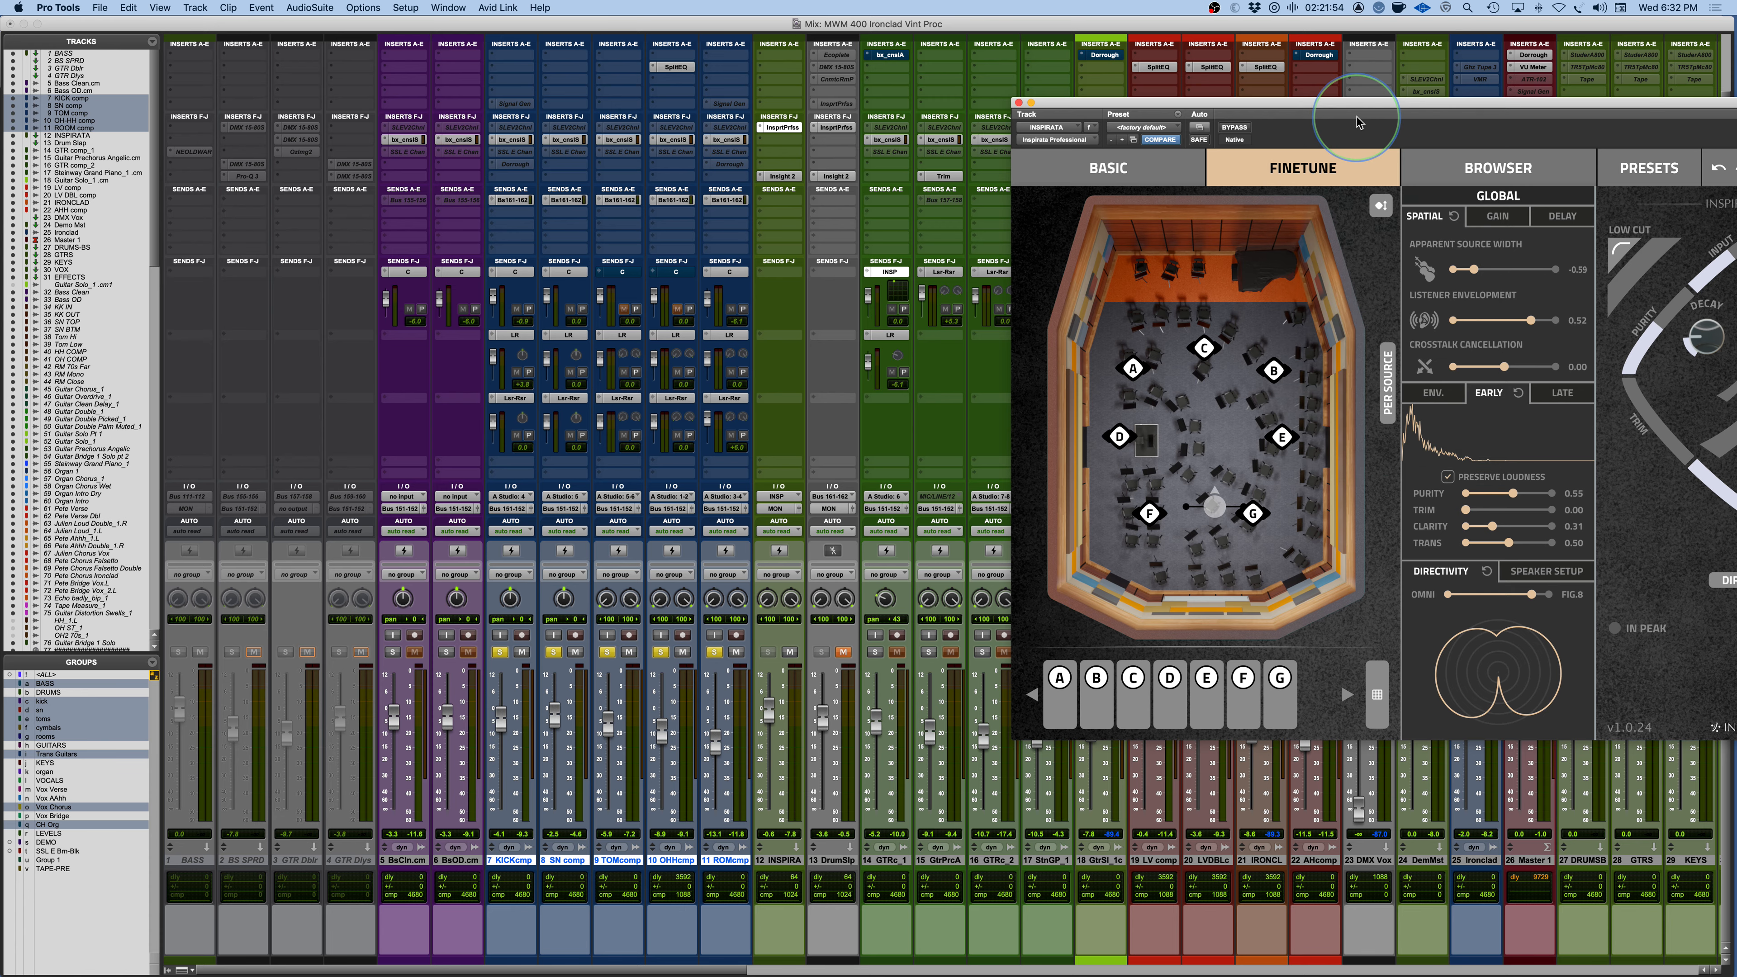
left_click_drag(1371, 107, 798, 97)
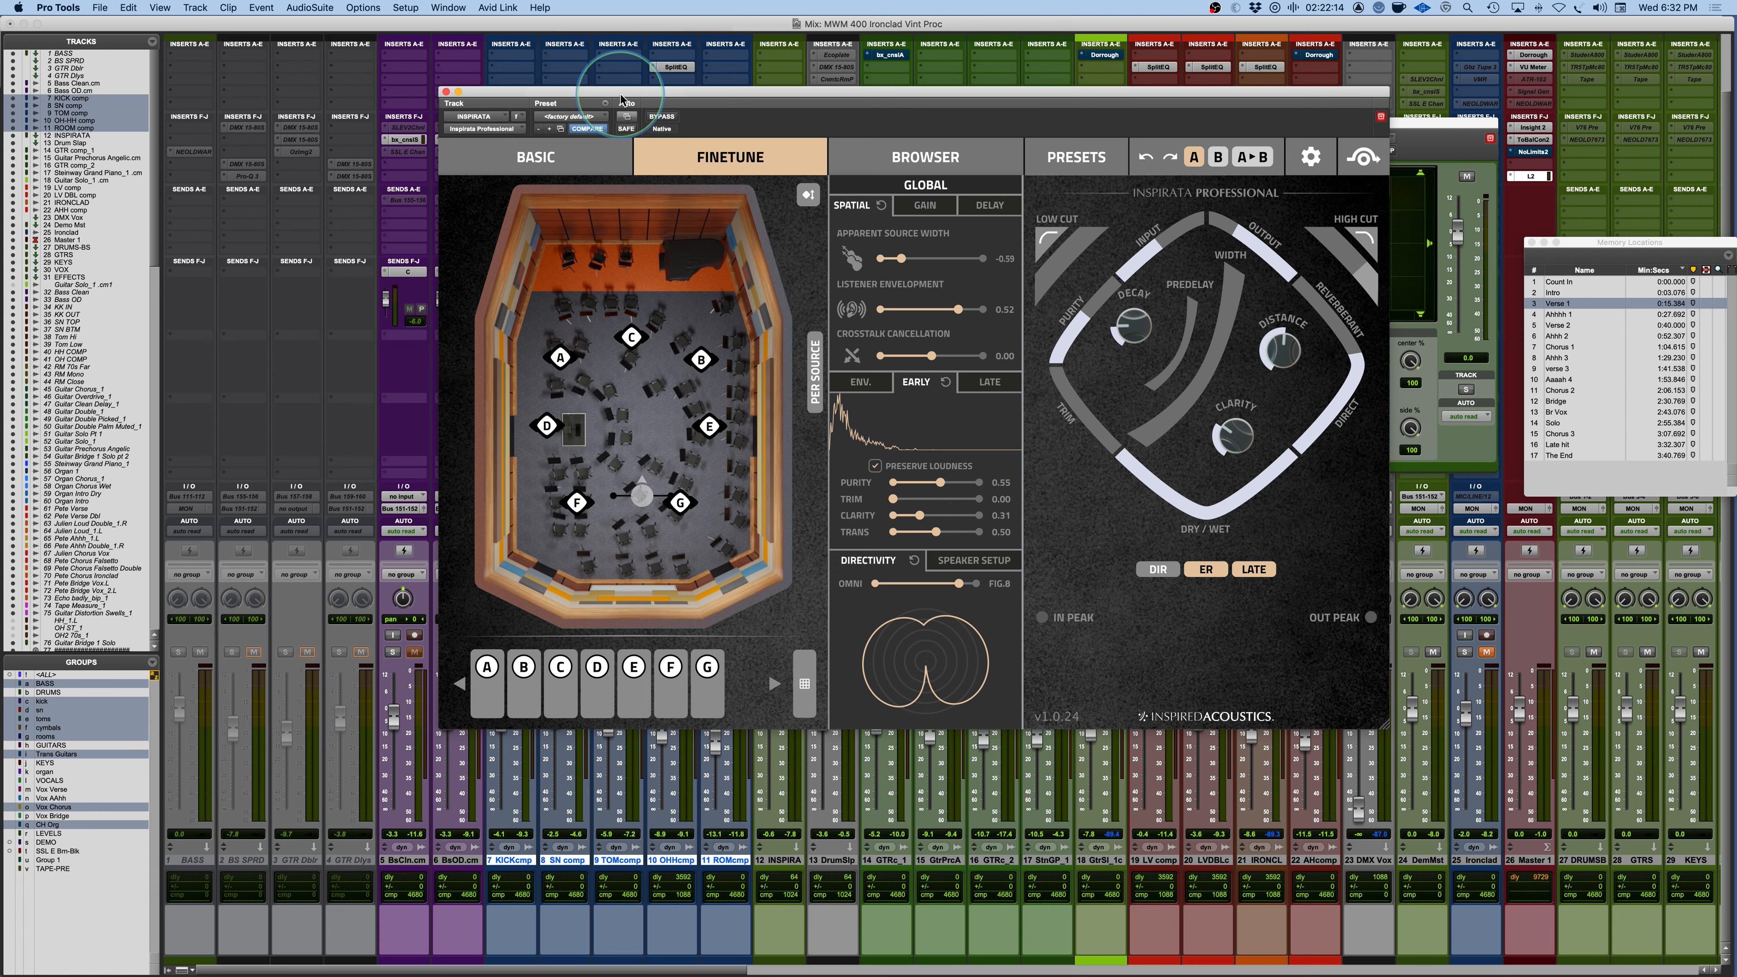
Take the drum comp tracks out of solo and reposition the reverb so the mixer's faders stay visible below it.
left_click_drag(621, 97, 1202, 167)
left_click(558, 654)
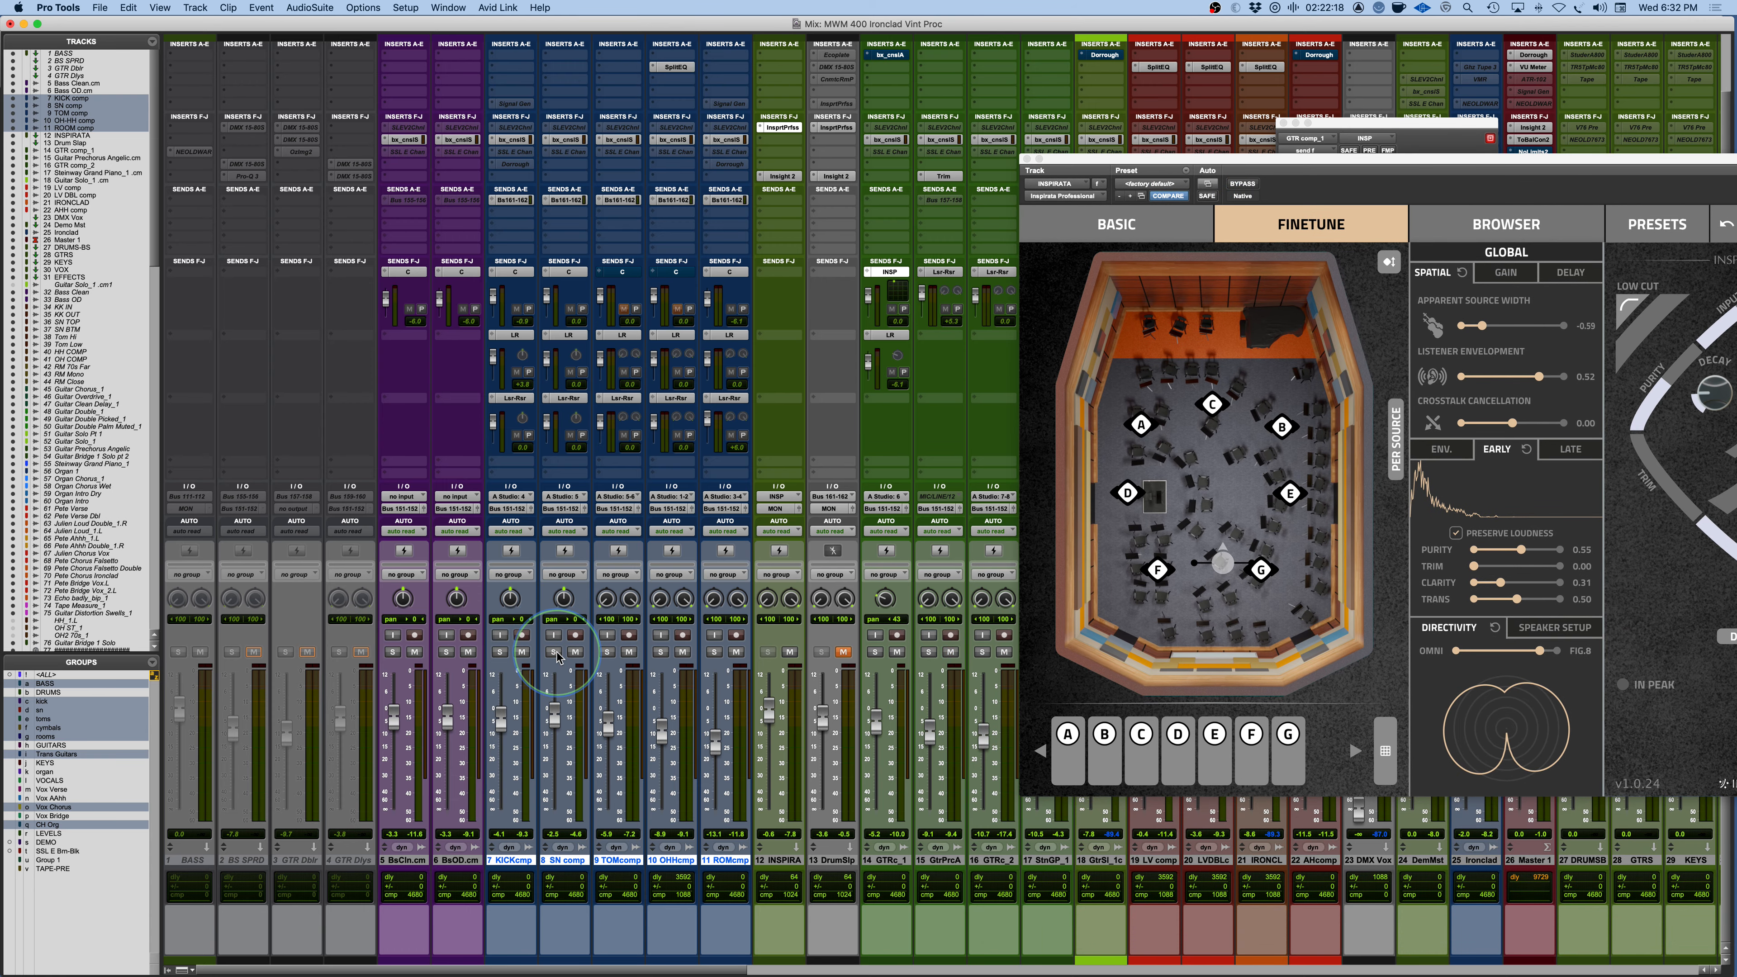
left_click_drag(1299, 161, 753, 27)
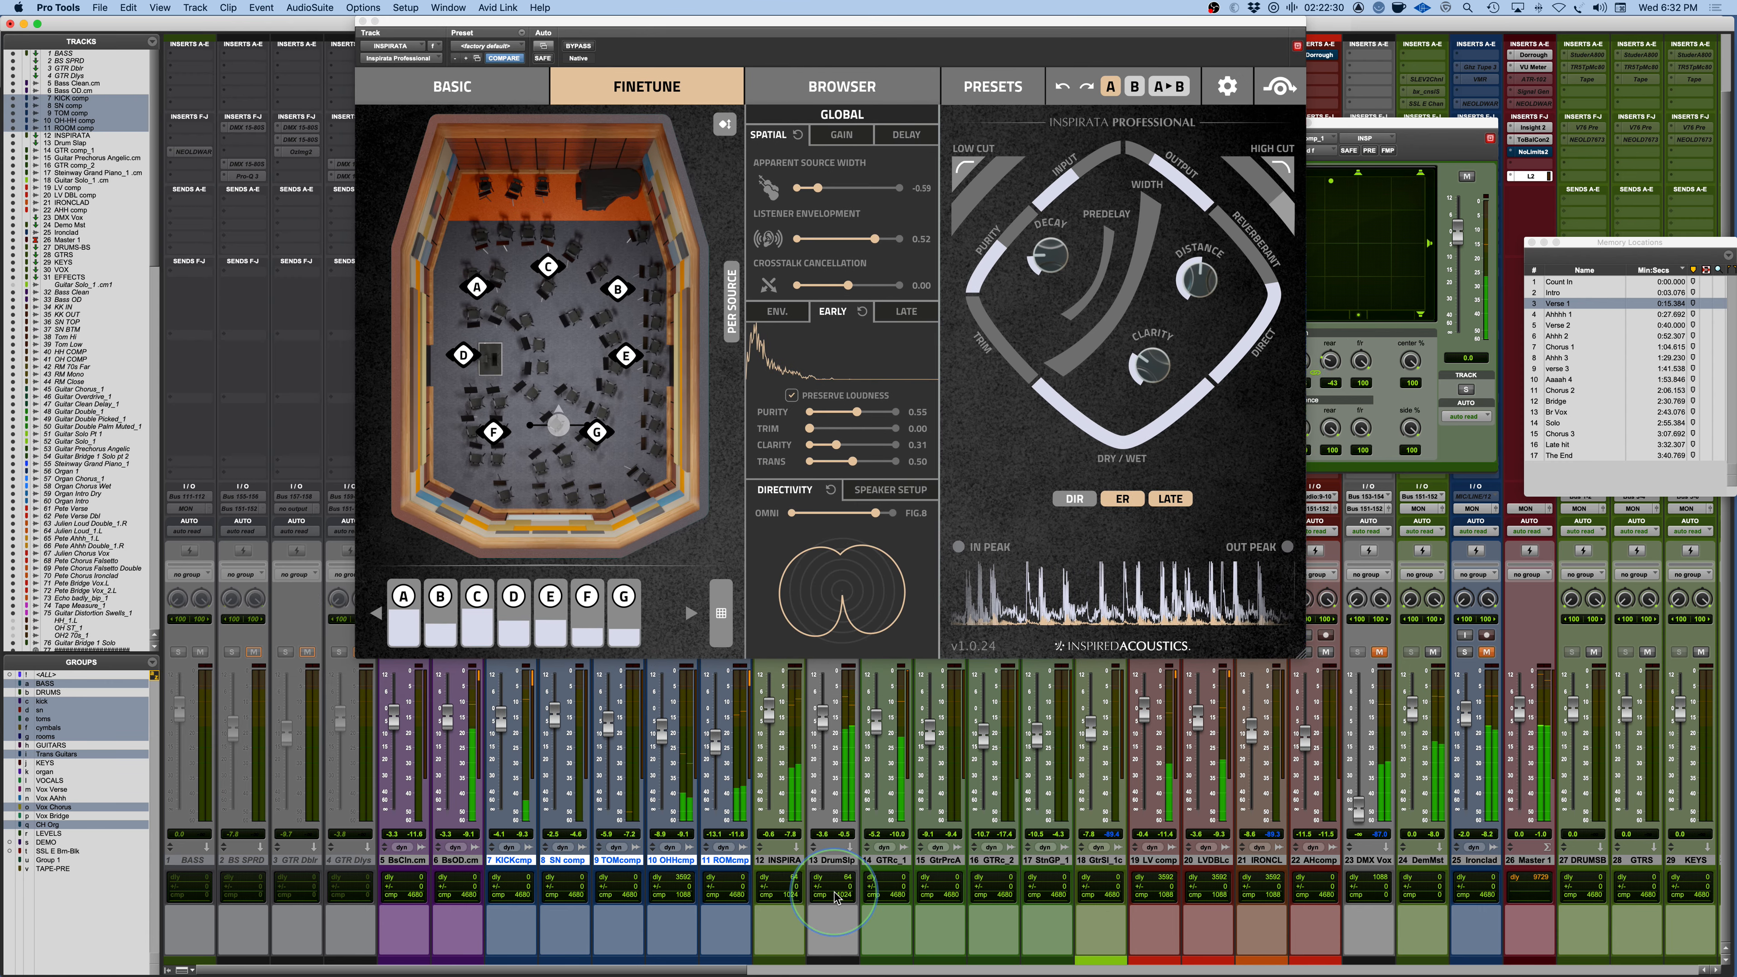
Lower the INSPIRATA track's level to about -4.1 dB and compare the playing mix with the reverb muted and unmuted.
scroll(807, 842, "up", 3)
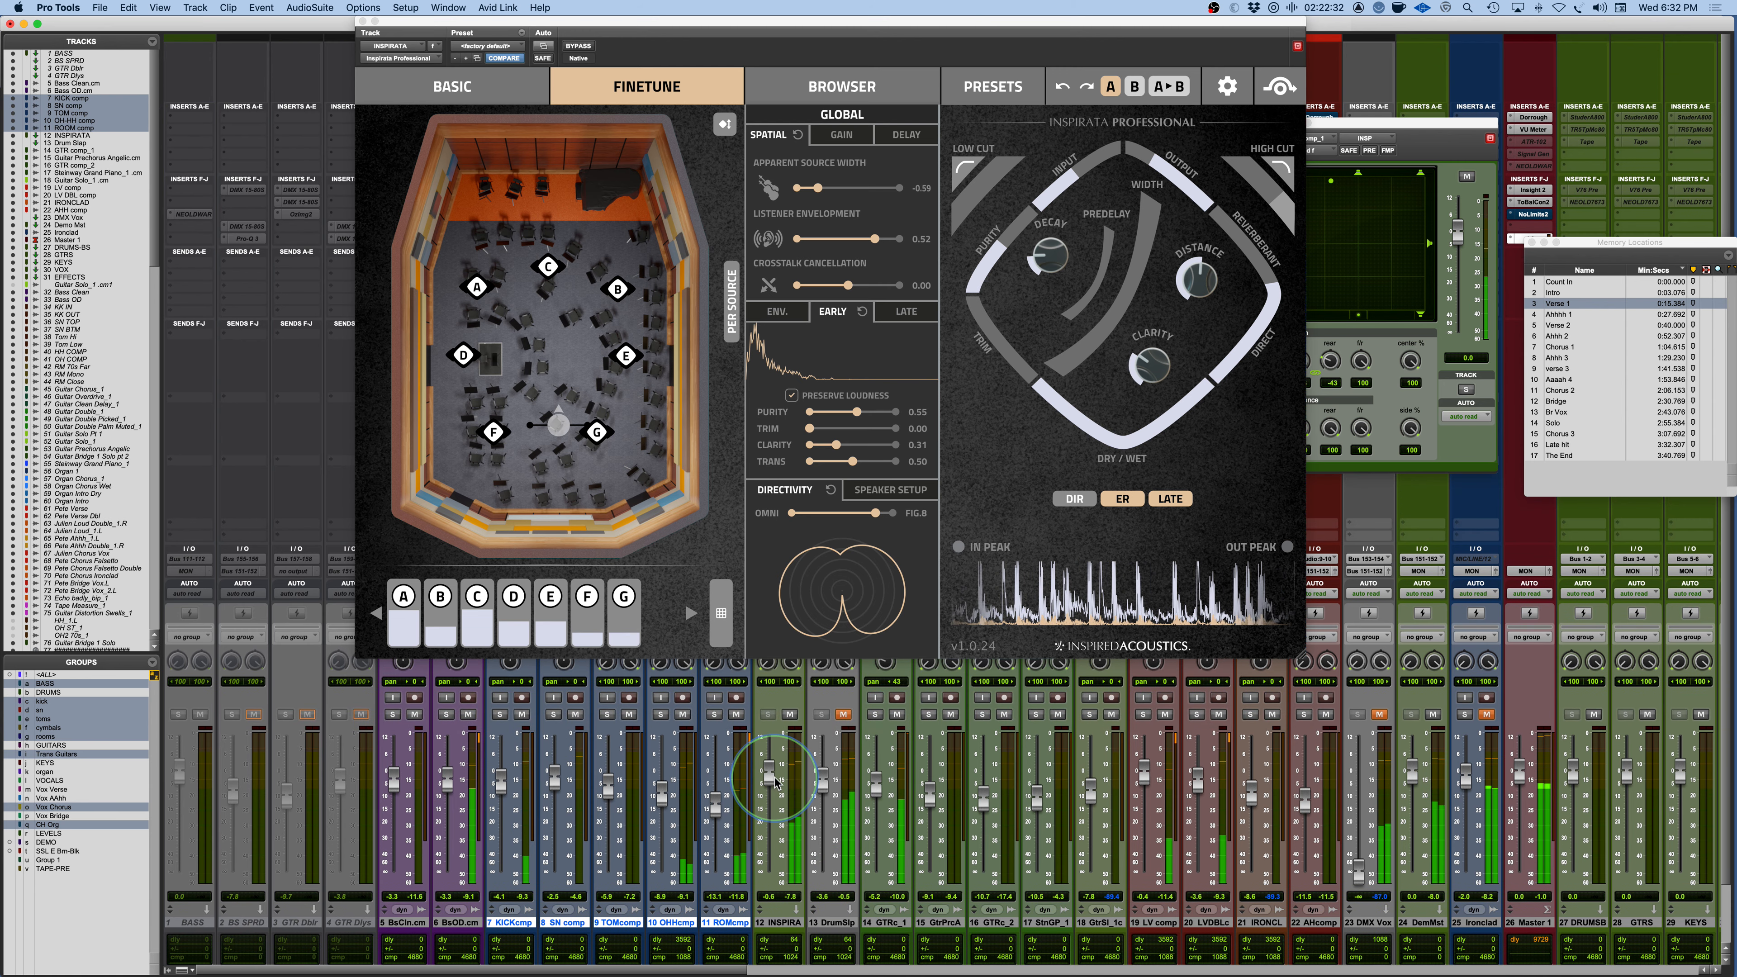
mouse_move(777, 783)
left_mouse_down()
mouse_move(746, 957)
mouse_move(769, 811)
left_mouse_up()
left_click_drag(771, 802, 770, 791)
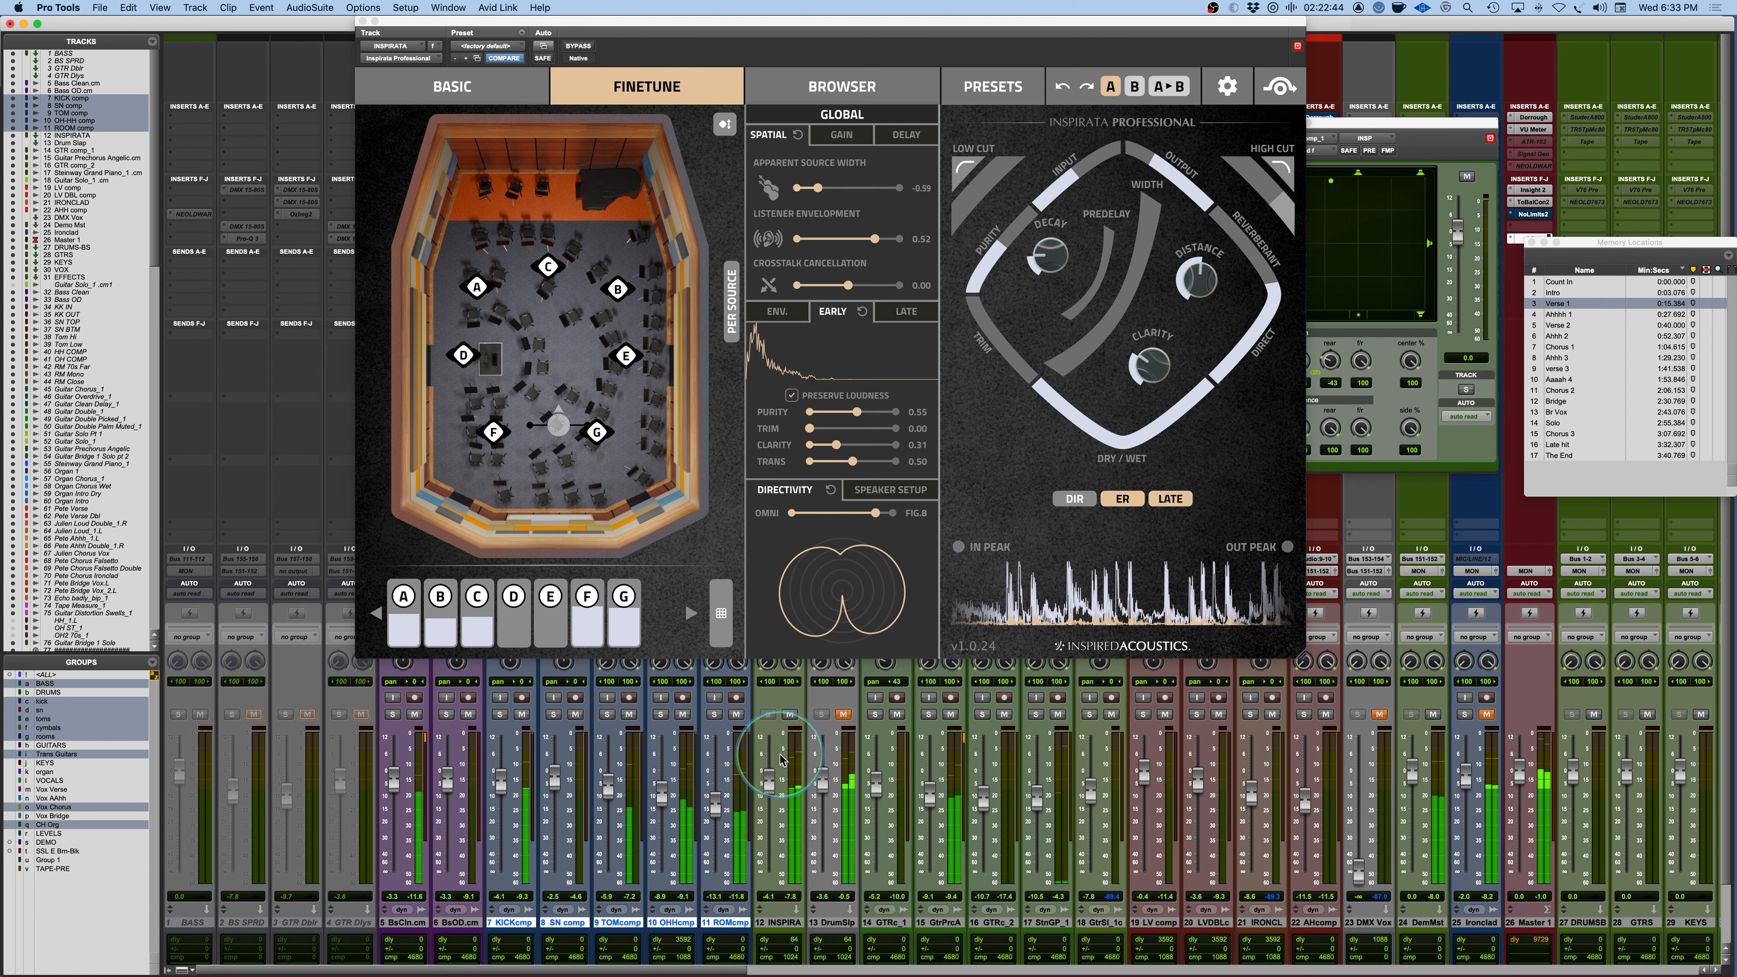
left_click(789, 714)
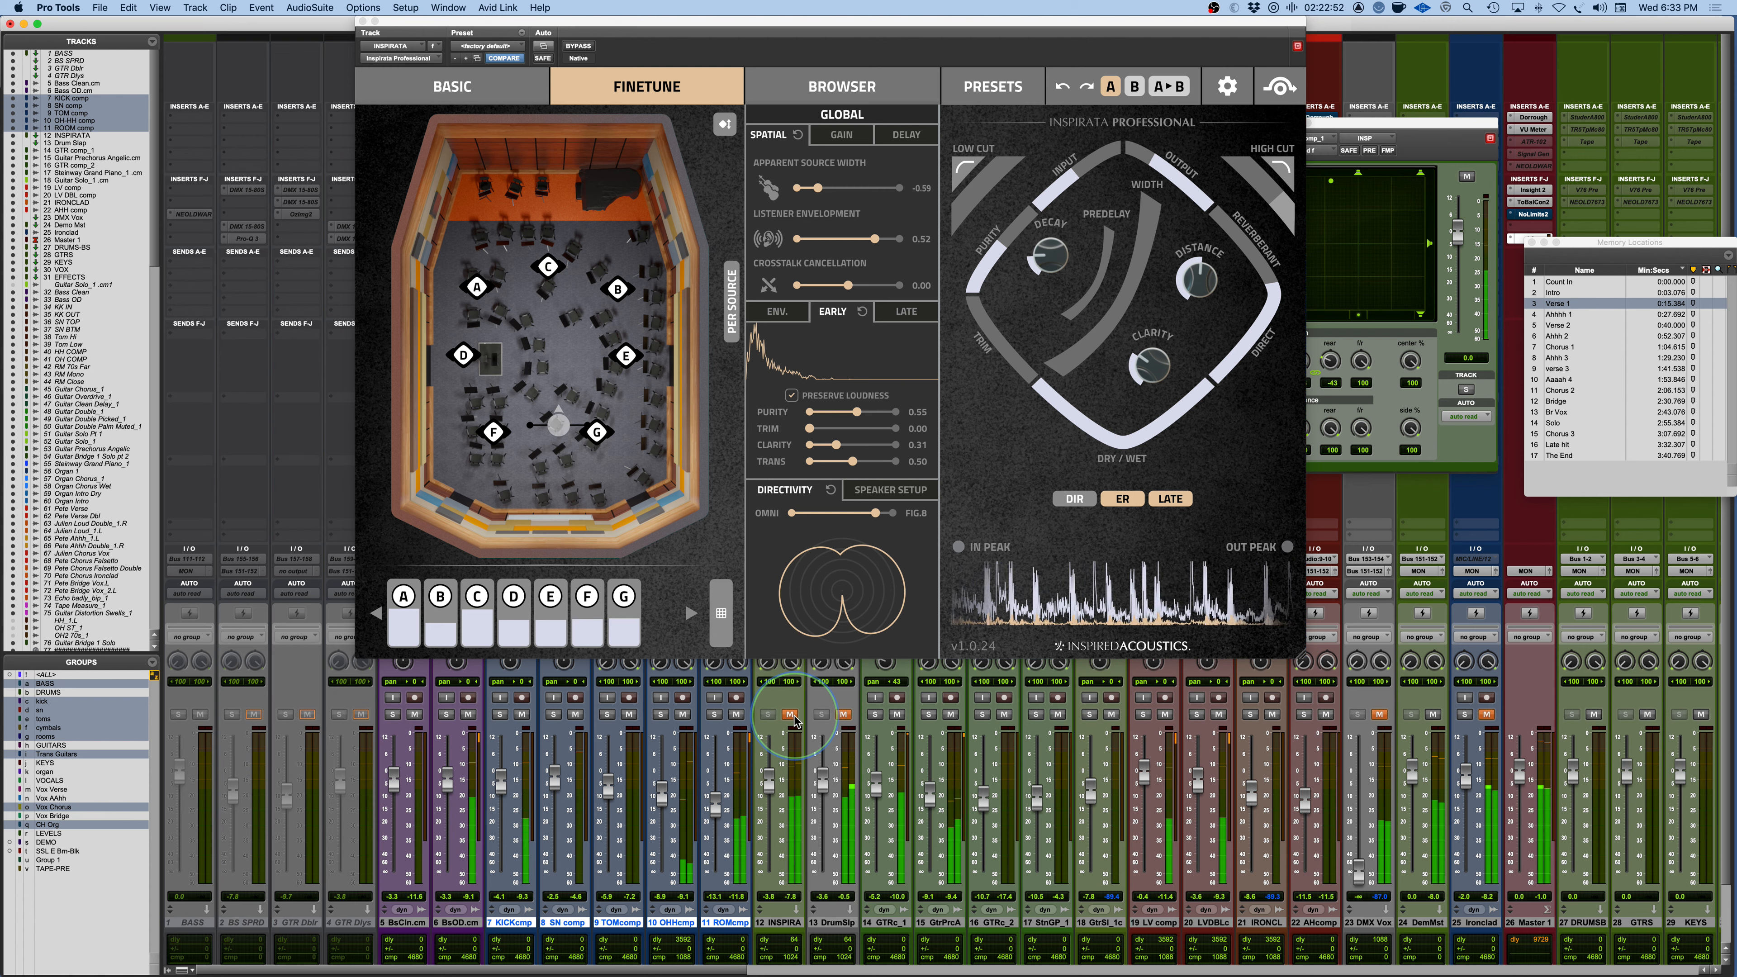
left_click(791, 716)
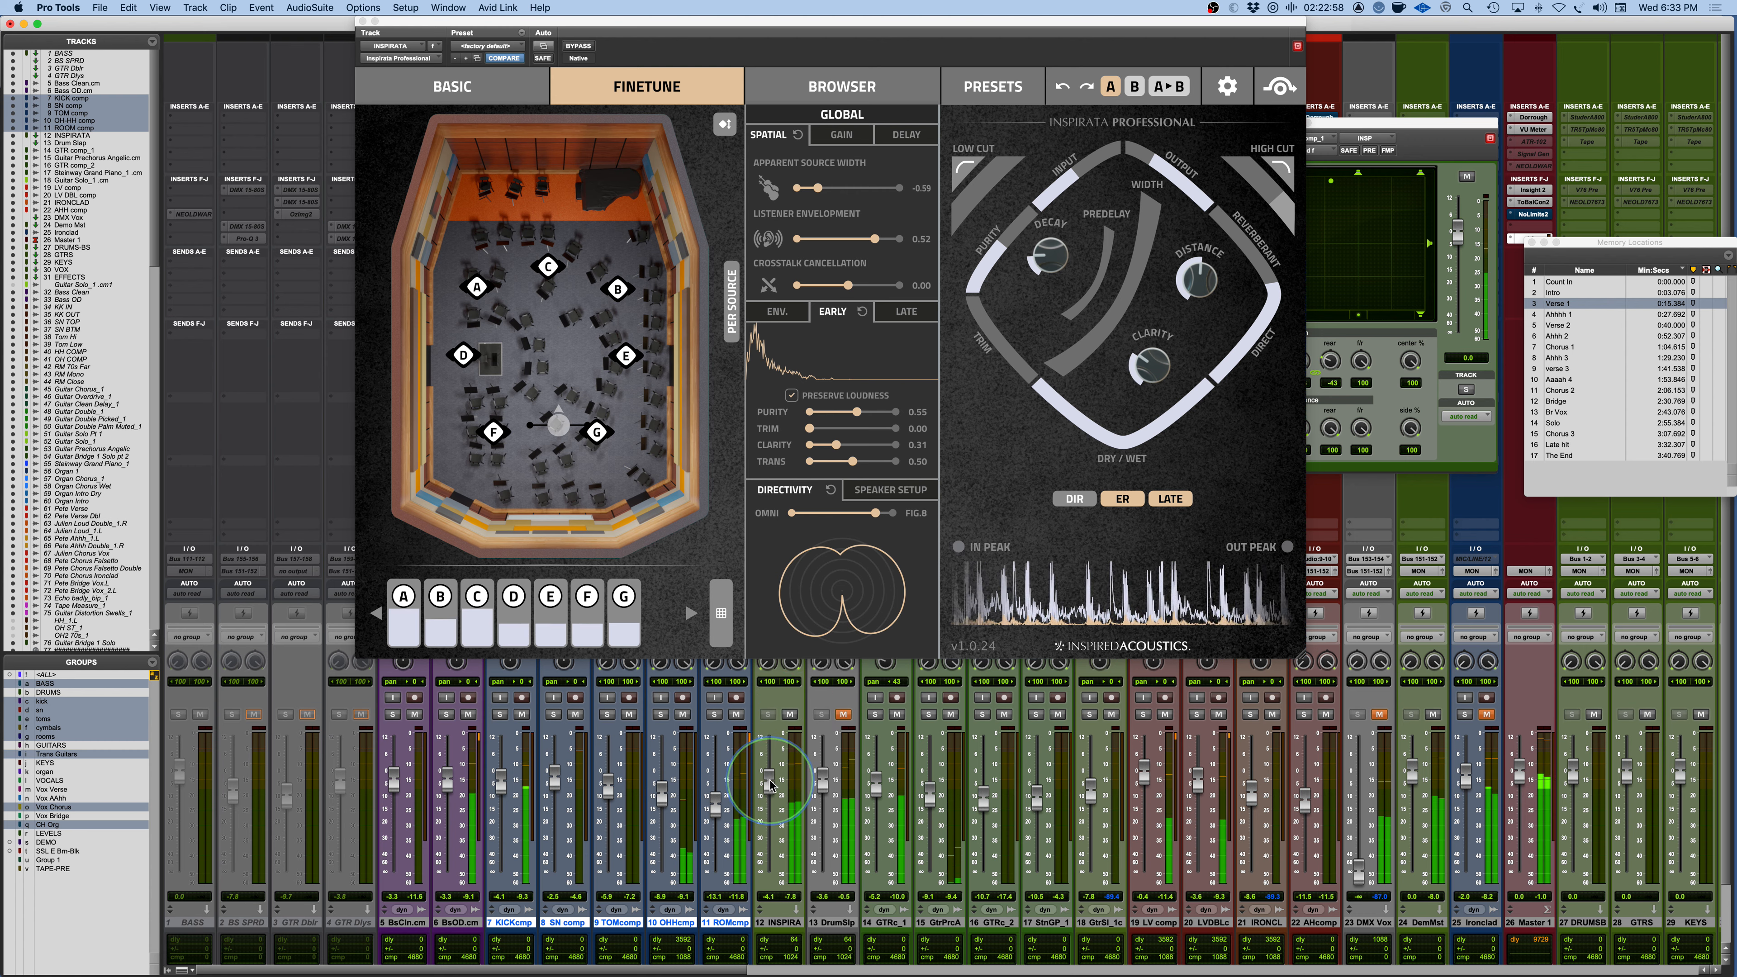
Reduce the INSPIRATA track's level to about -5.2 dB and compare the mix again with the reverb muted and unmuted.
left_click_drag(771, 785, 771, 787)
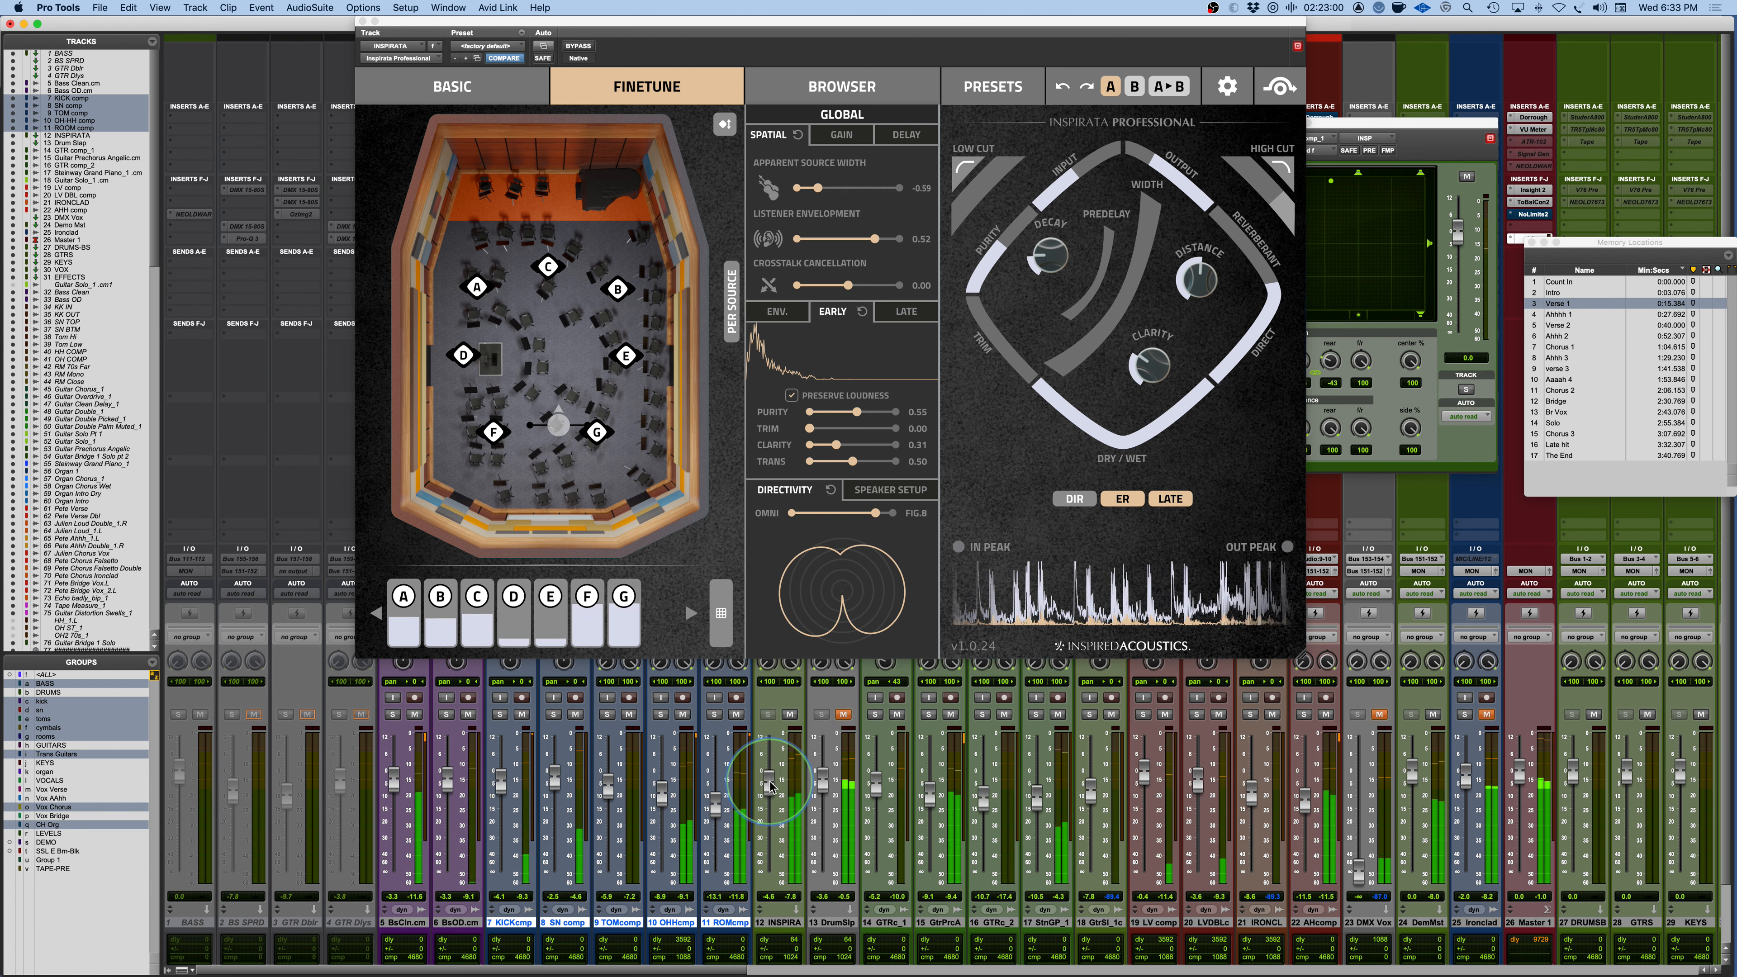
left_click(791, 715)
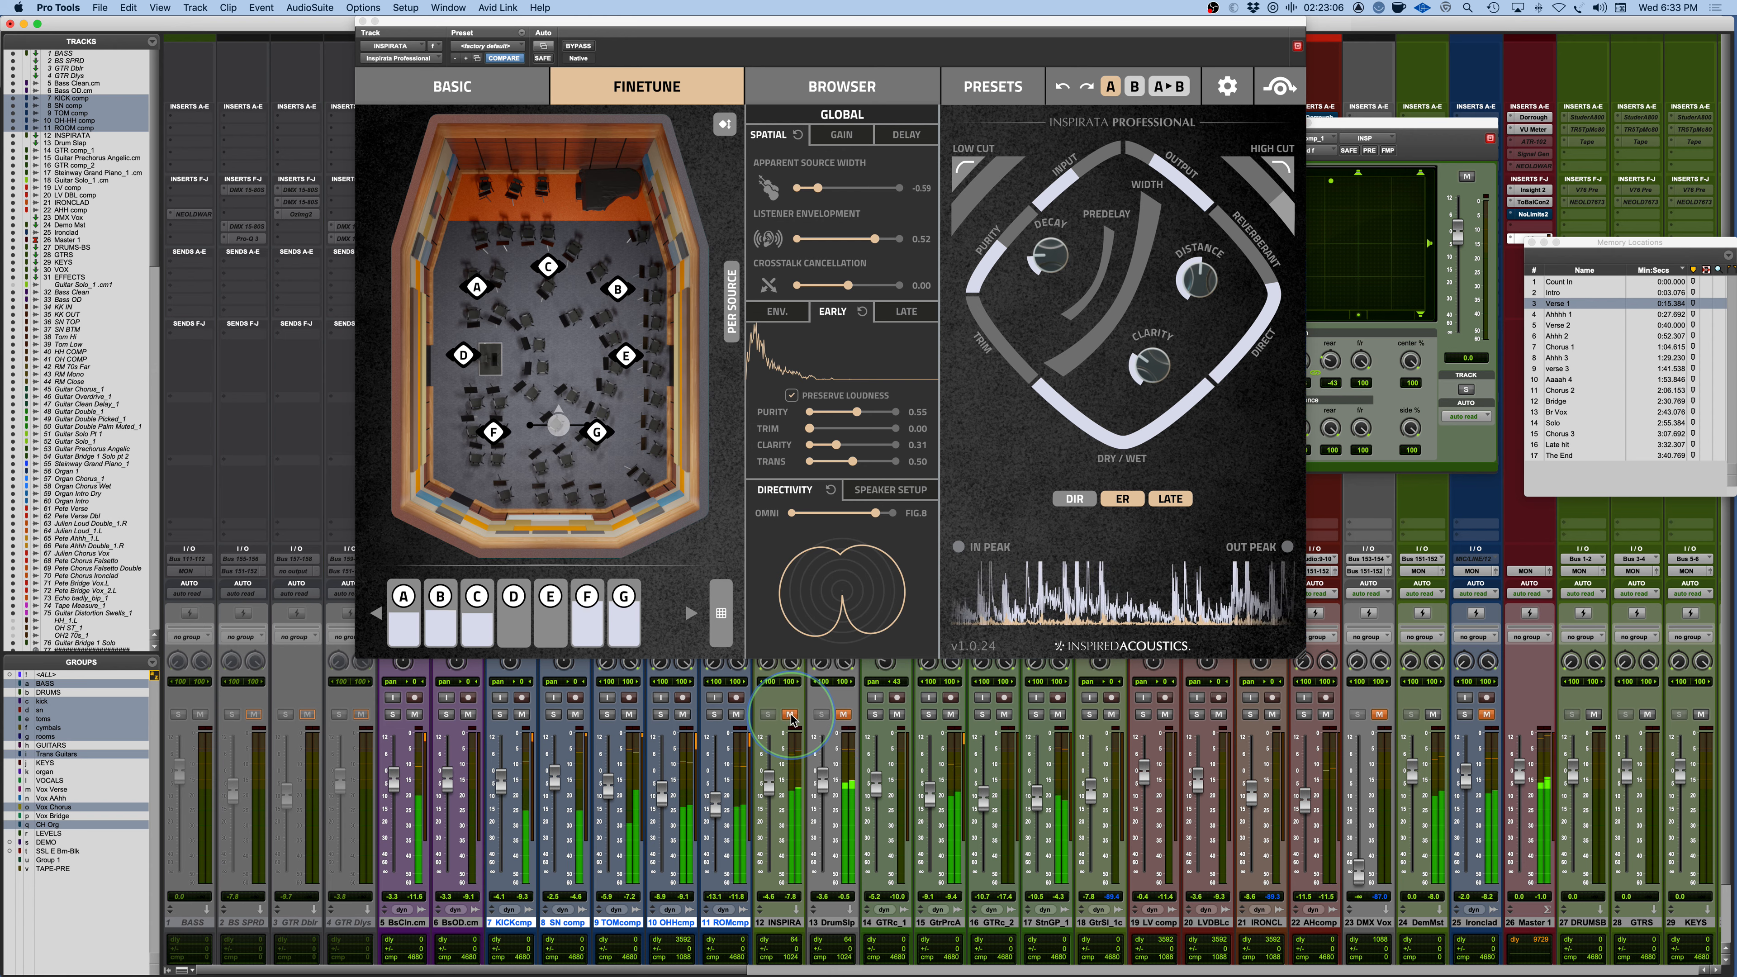
left_click(790, 715)
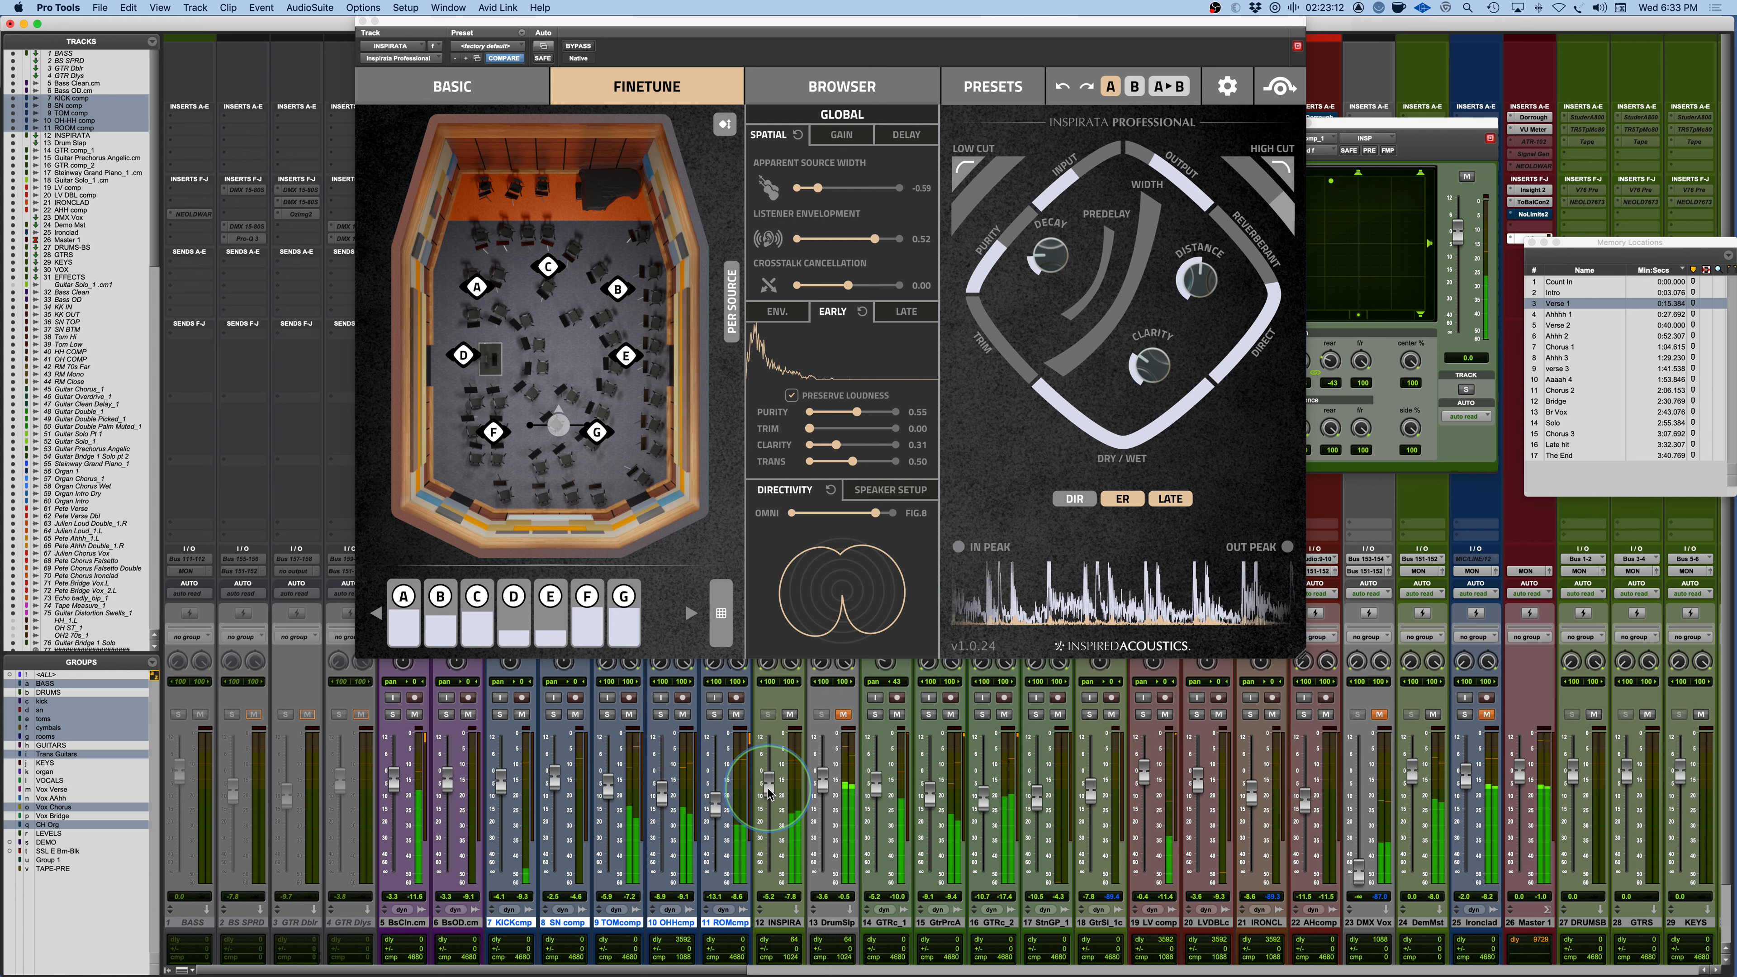
left_click(790, 714)
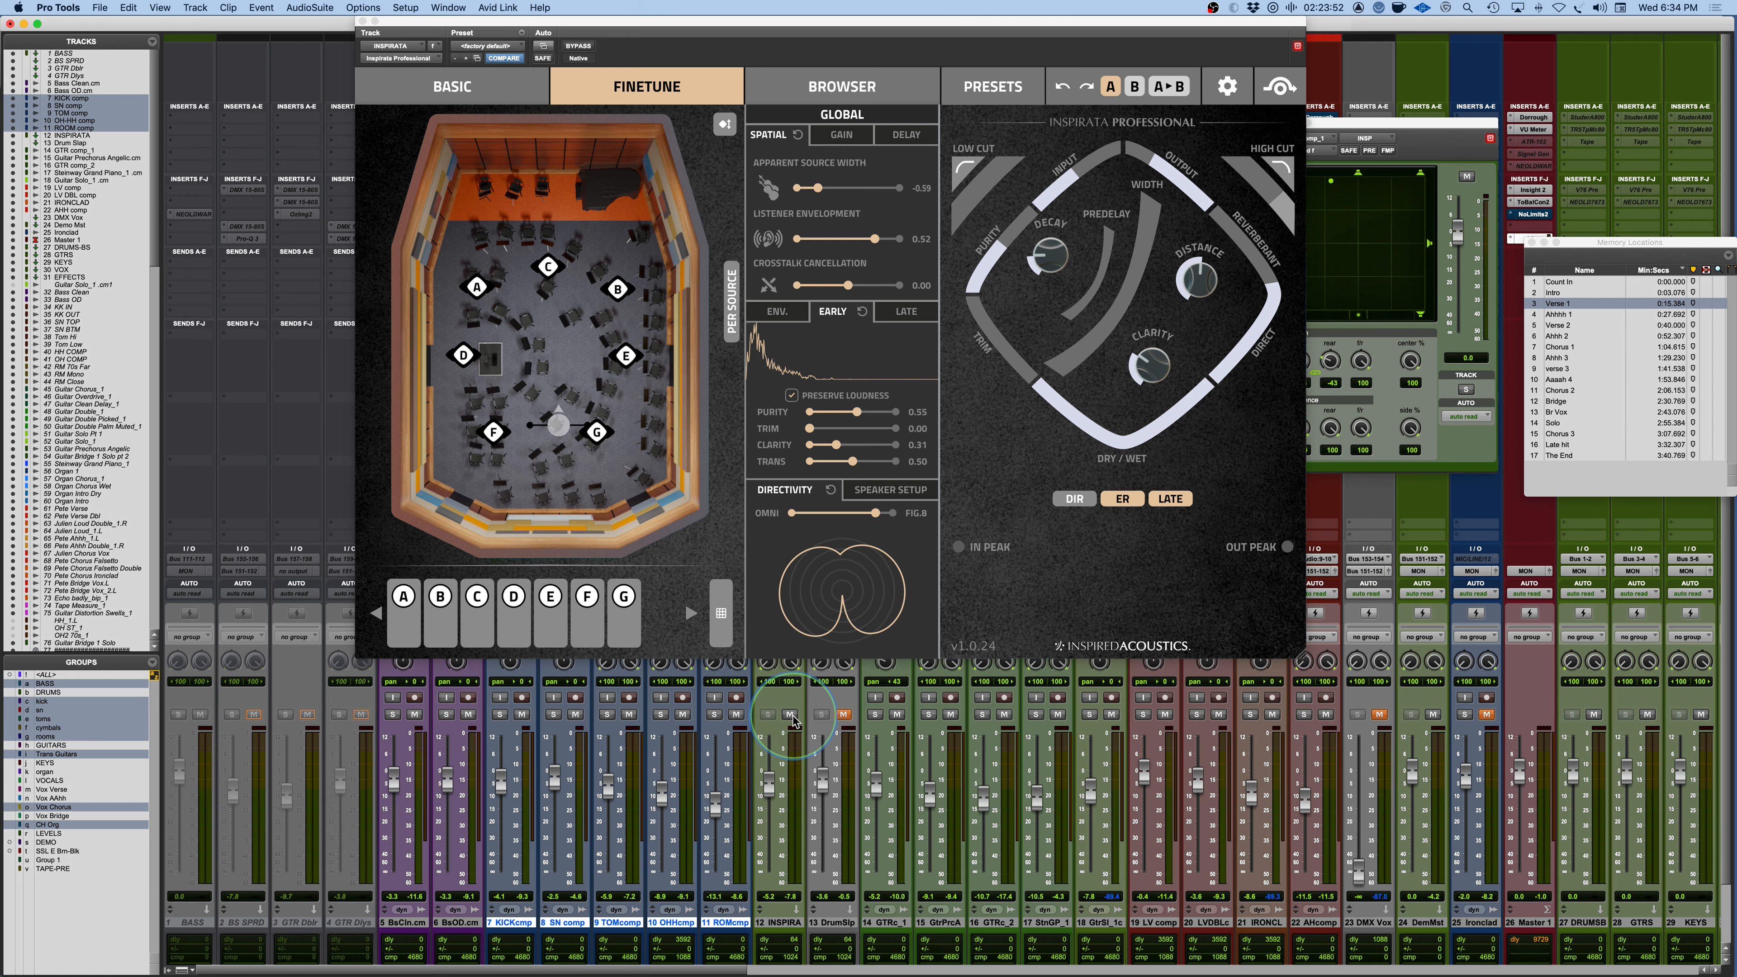
Move the listener to the middle of the room between sources D and E, and play the mix.
left_click_drag(558, 425, 552, 355)
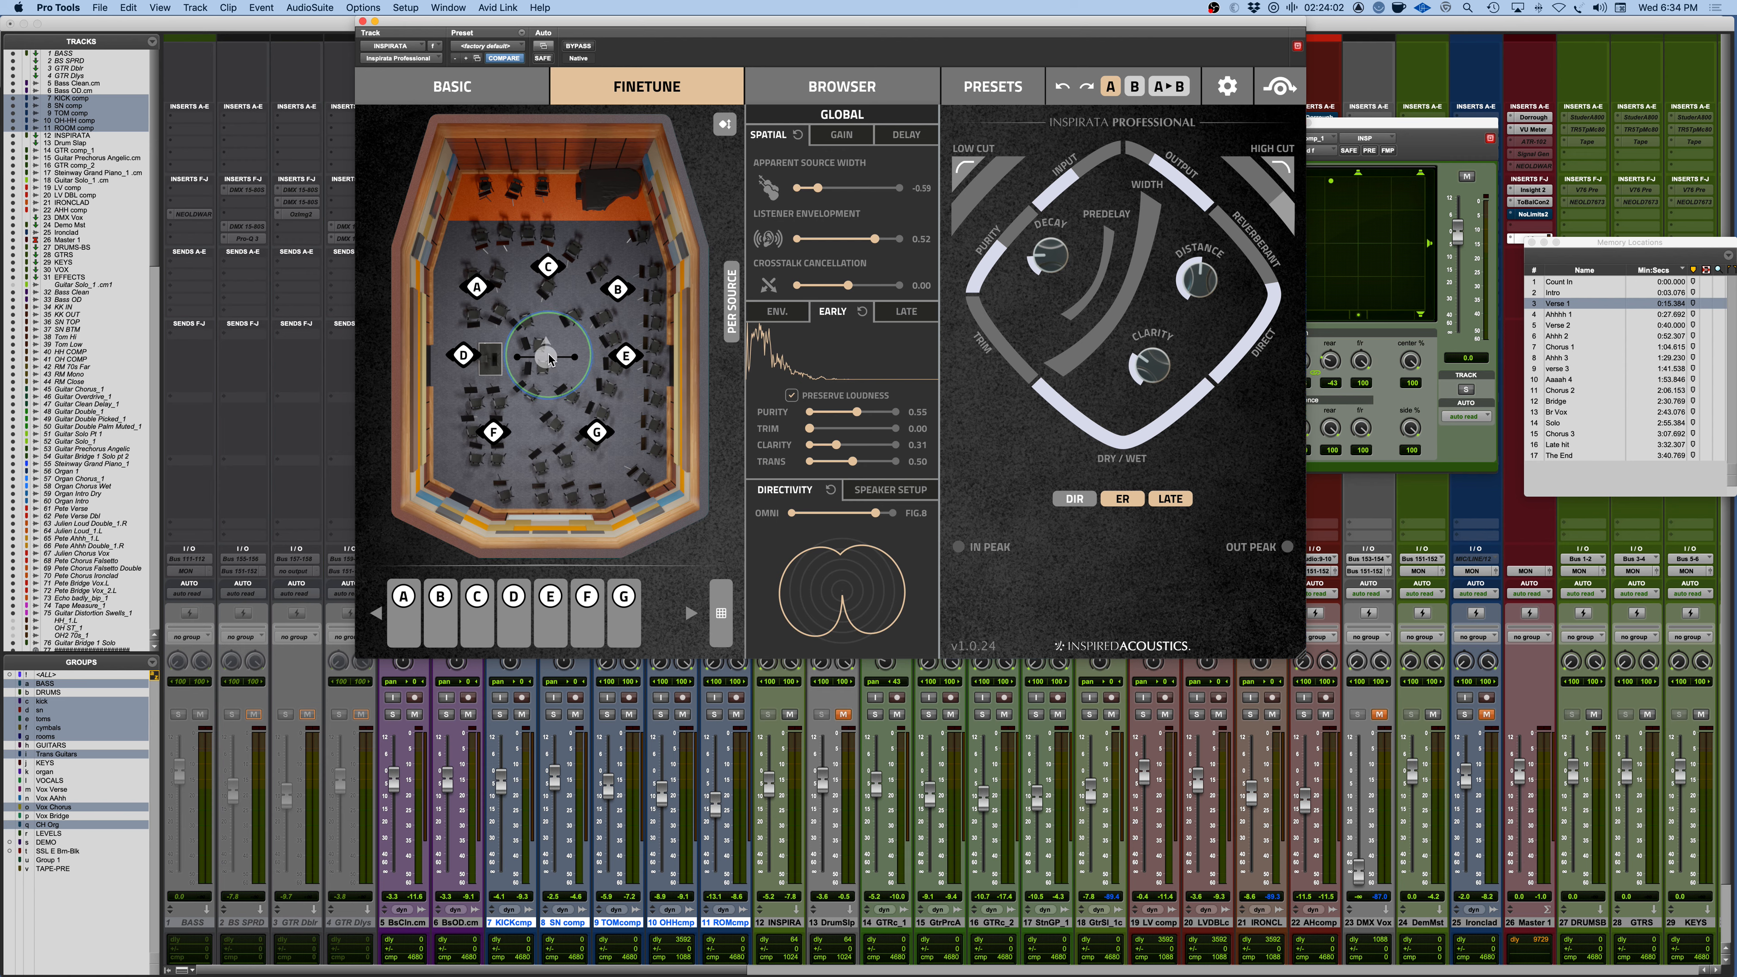
key("space")
mouse_move(549, 354)
left_mouse_down()
mouse_move(545, 472)
mouse_move(552, 186)
mouse_move(646, 187)
mouse_move(479, 164)
mouse_move(547, 371)
mouse_move(551, 352)
left_mouse_up()
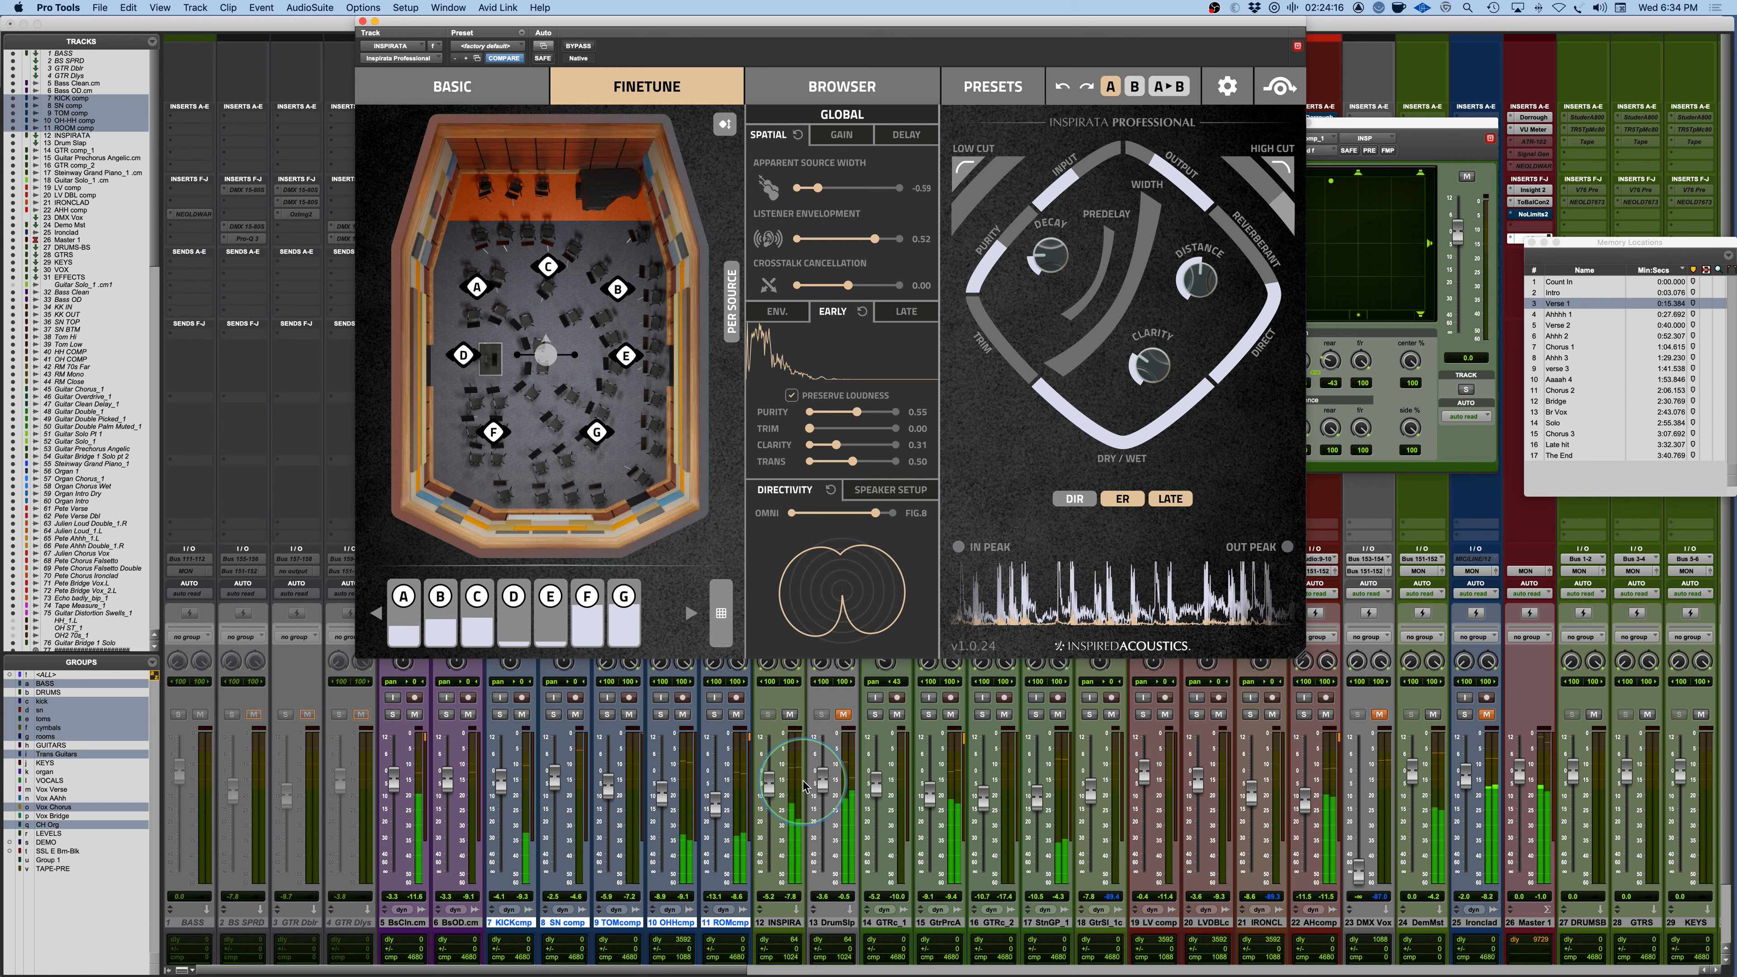
Raise the INSPIRATA track's level to about -2.0 dB, nudge the listener near the room's centre, and compare with the reverb muted and unmuted.
left_click_drag(772, 790, 773, 779)
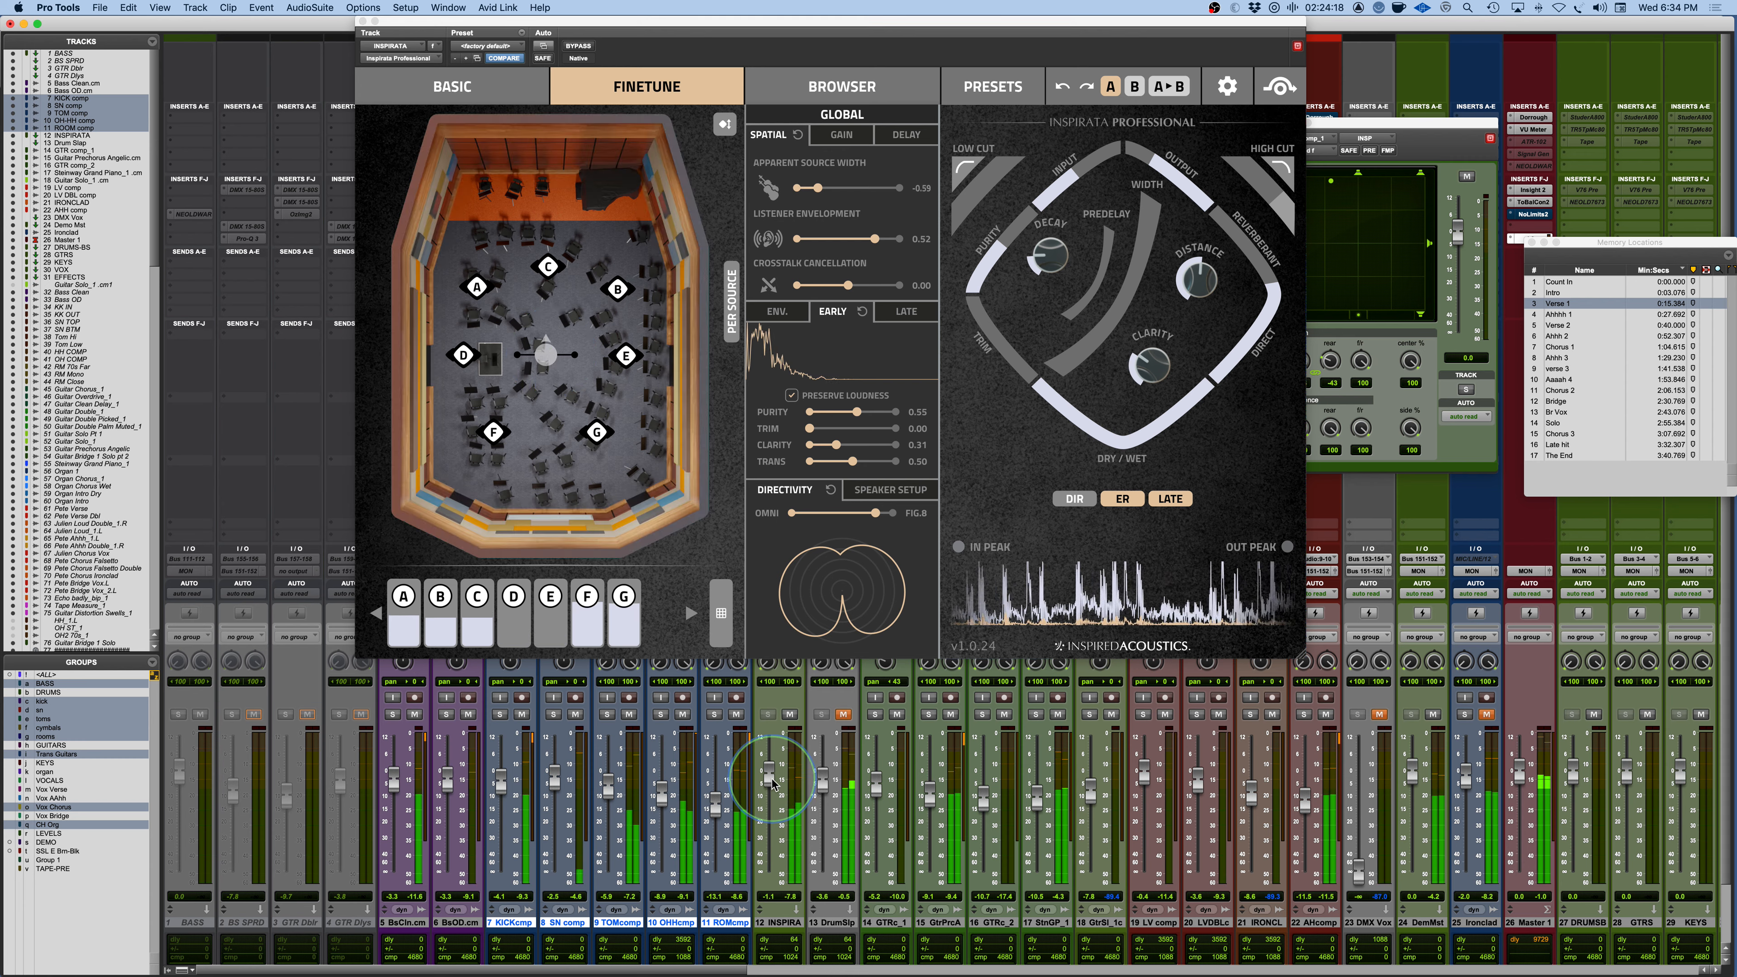
left_click_drag(546, 356, 547, 360)
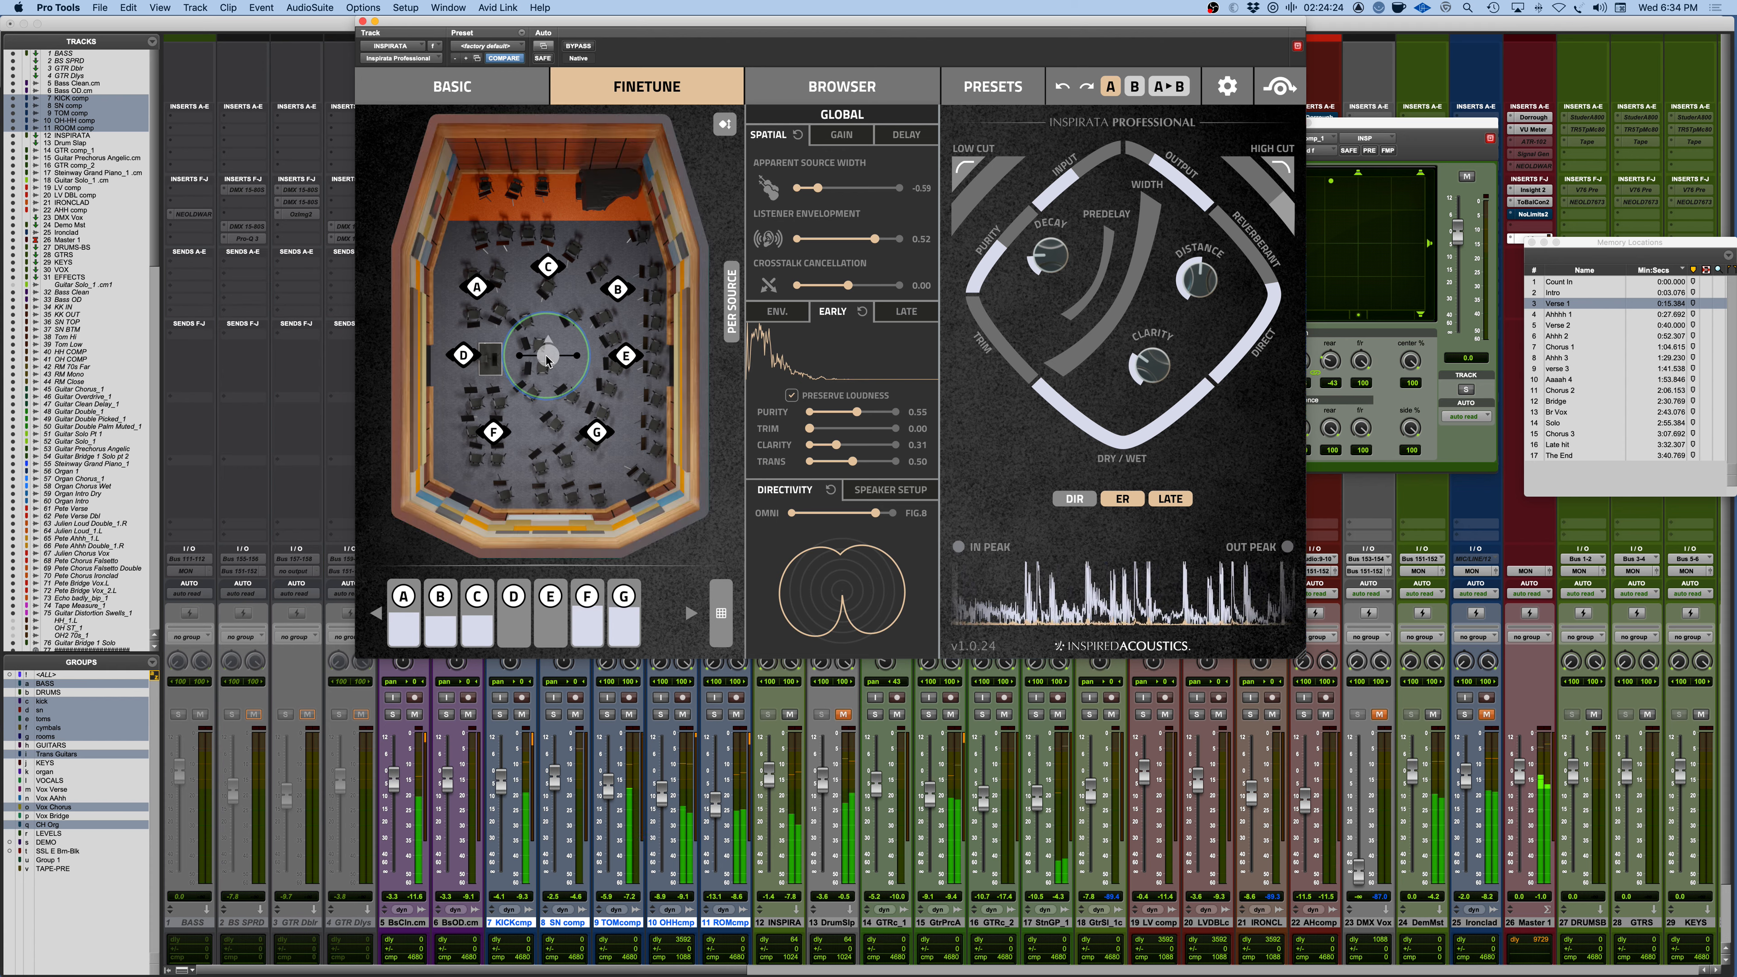
left_click(790, 715)
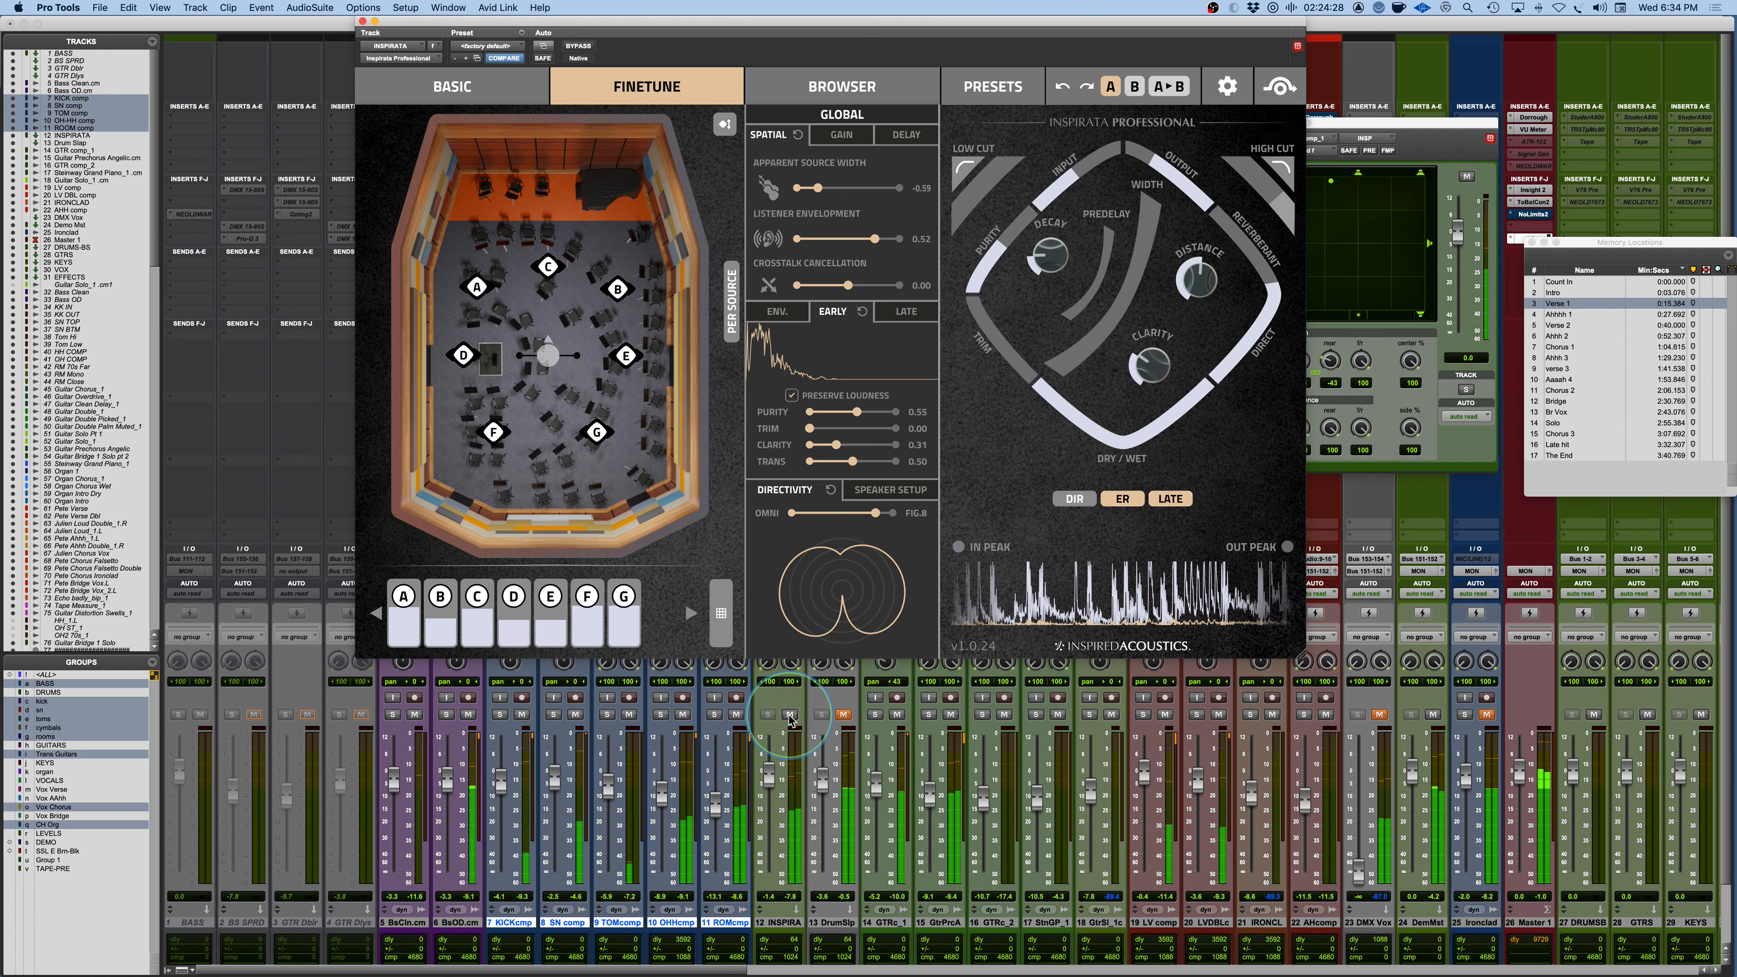
left_click(790, 715)
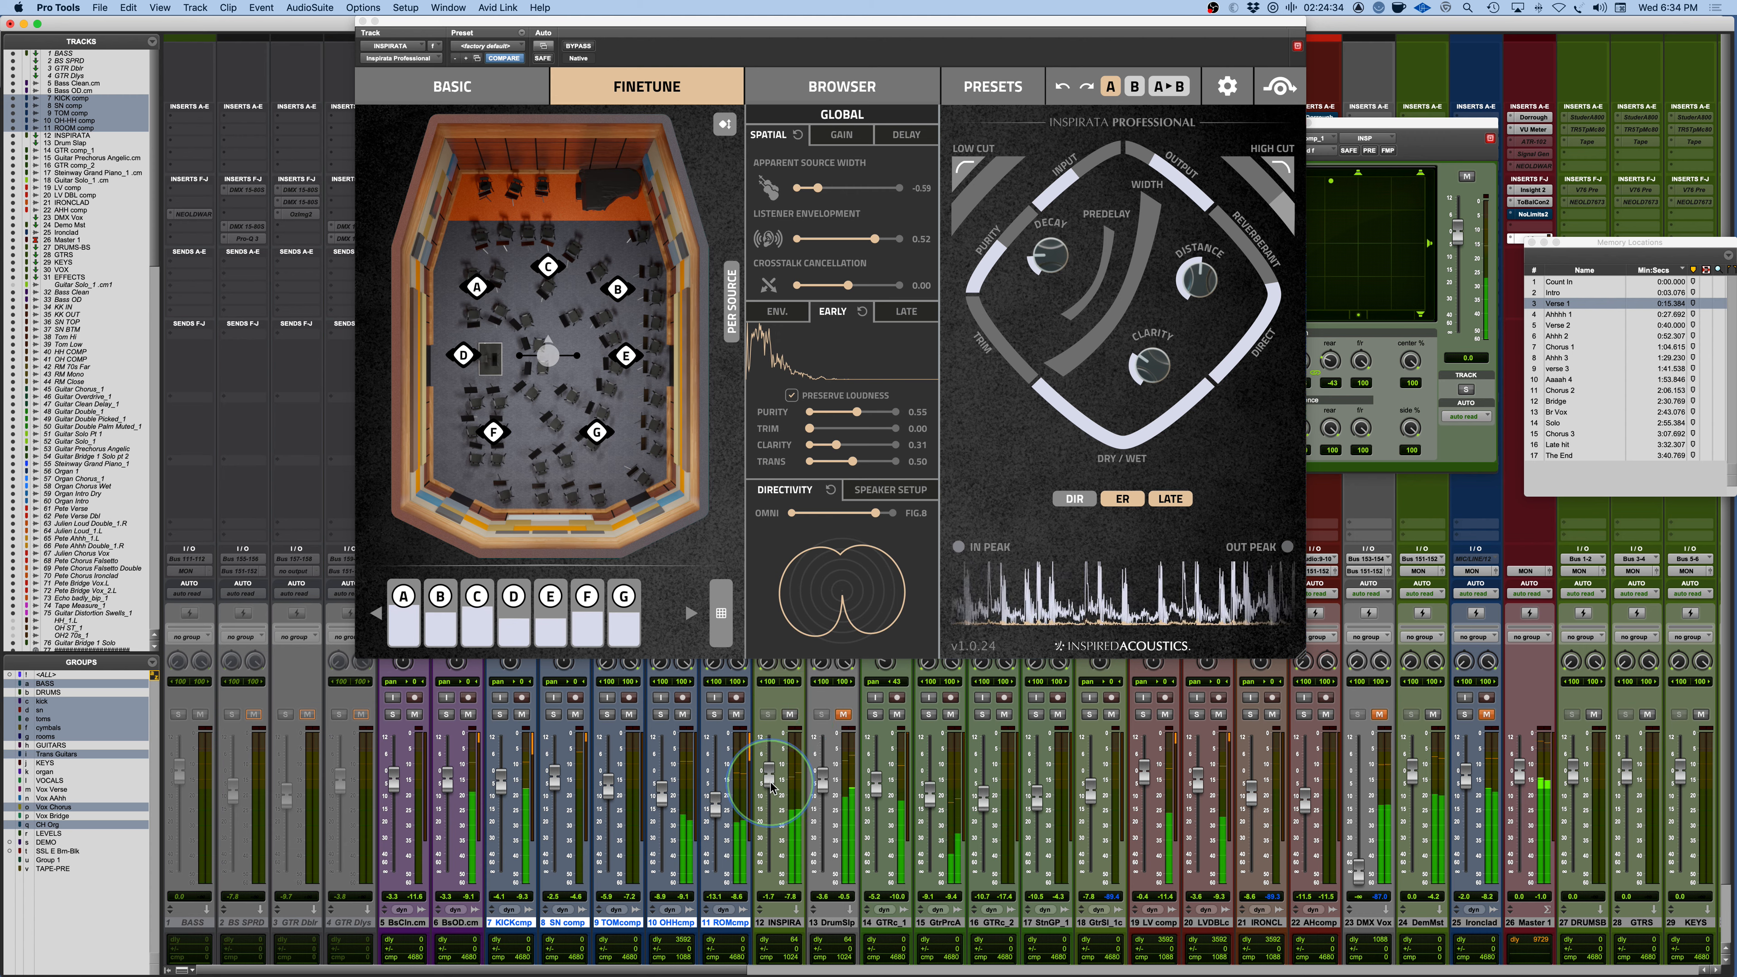
left_click_drag(770, 781, 770, 782)
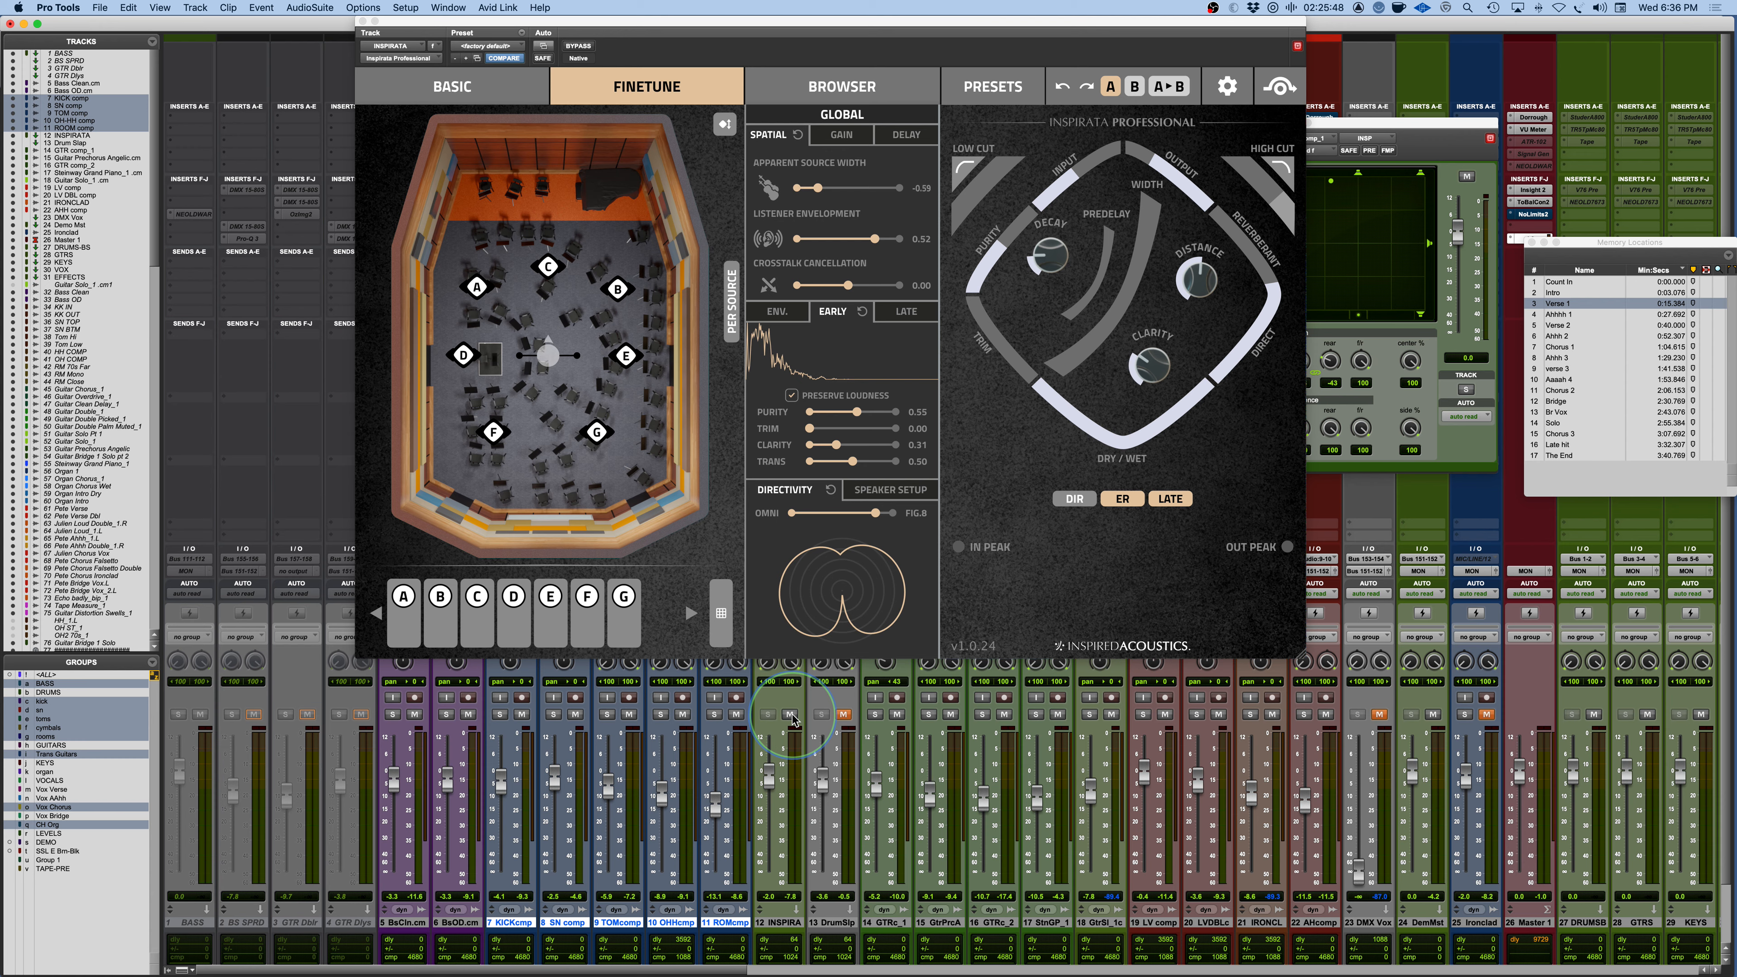
Show the reverb's 7.0 speaker setup, select the INSPIRATA track, and move the reverb aside briefly to view the mixer's sends.
left_click(888, 490)
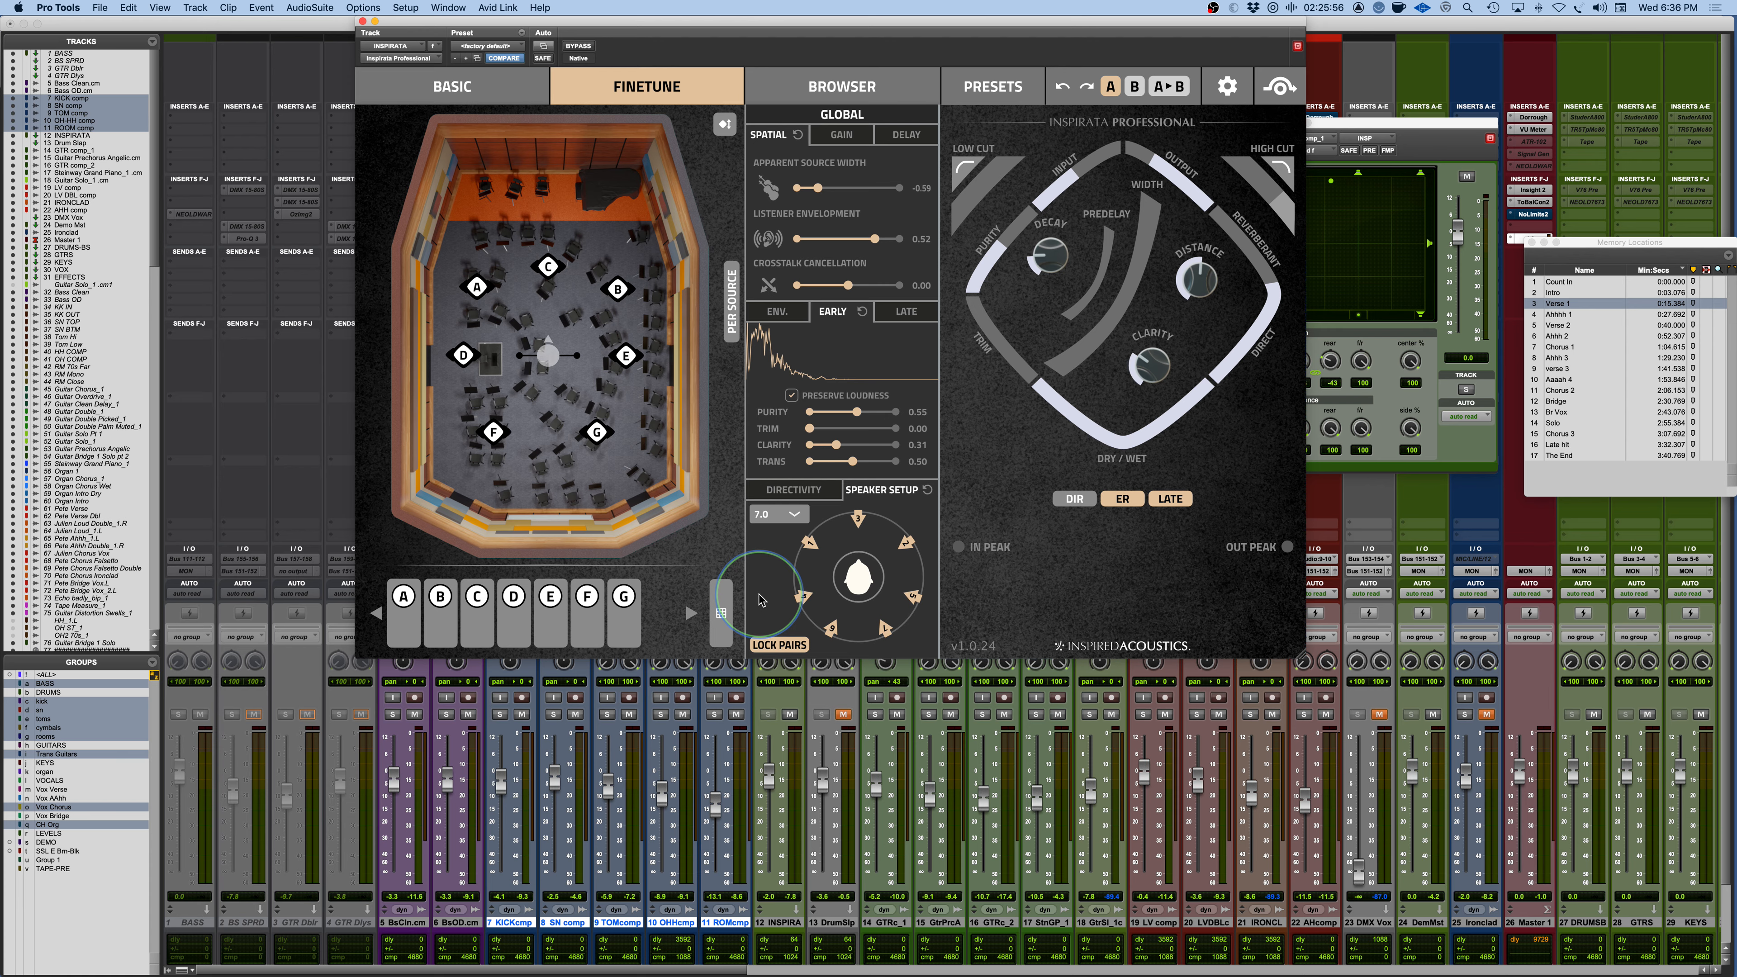
left_click(779, 923)
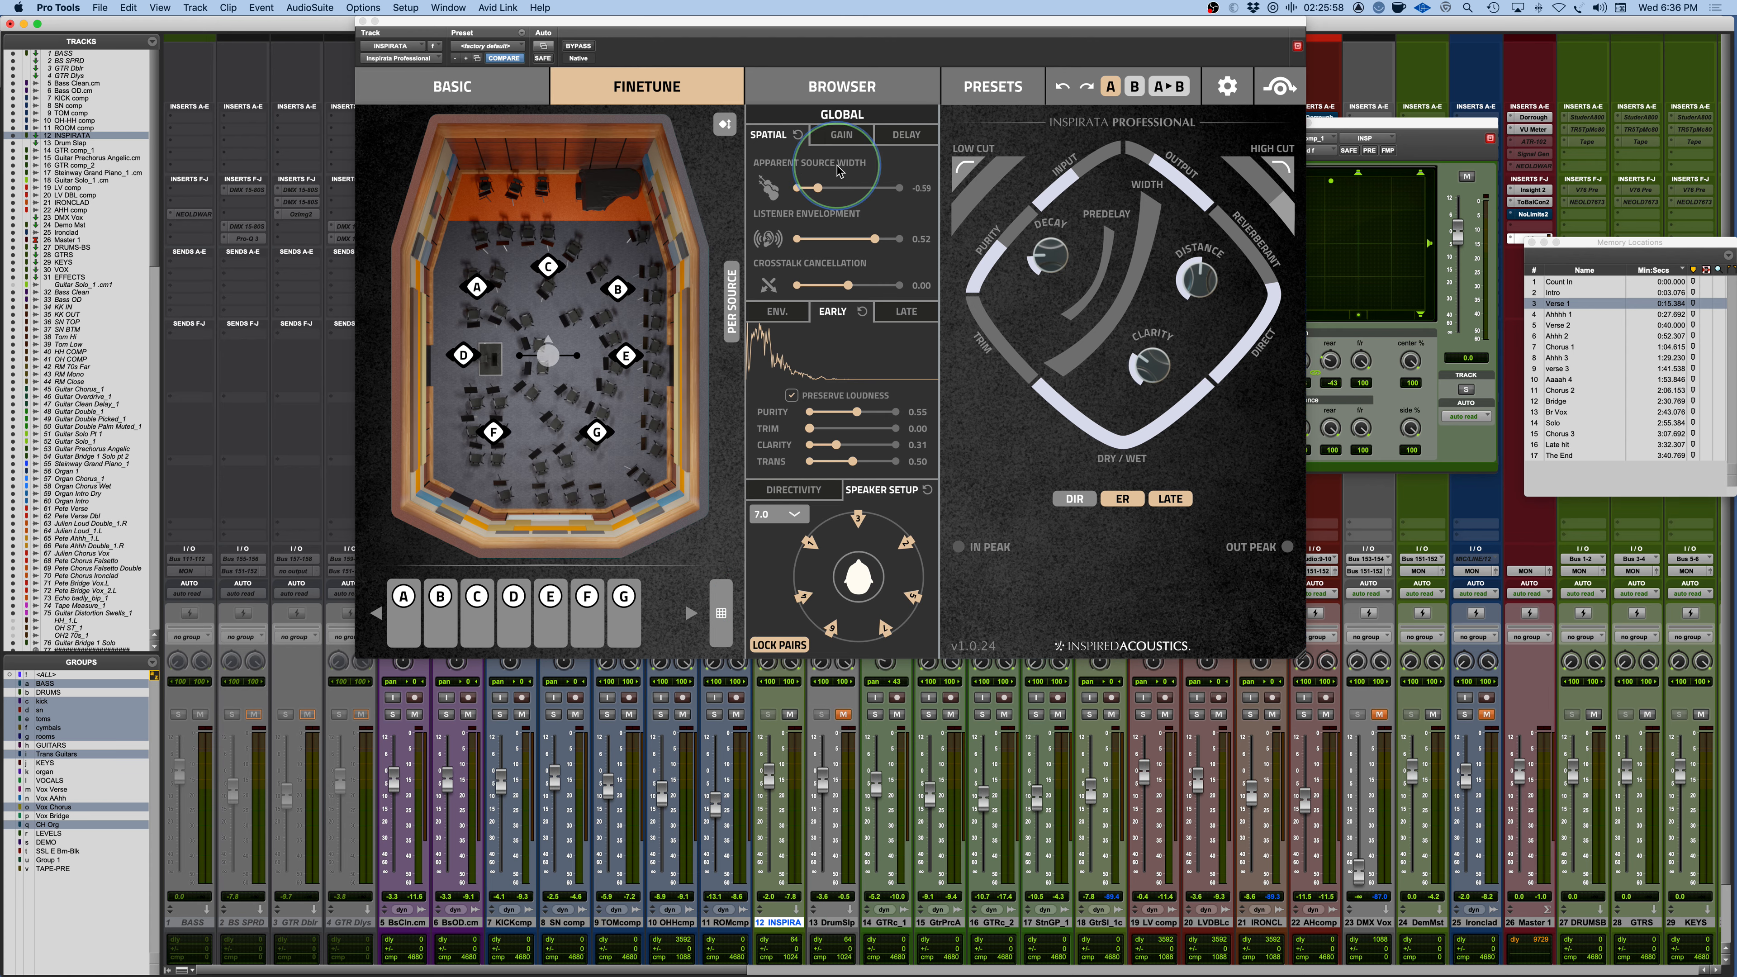
left_click_drag(862, 20, 217, 5)
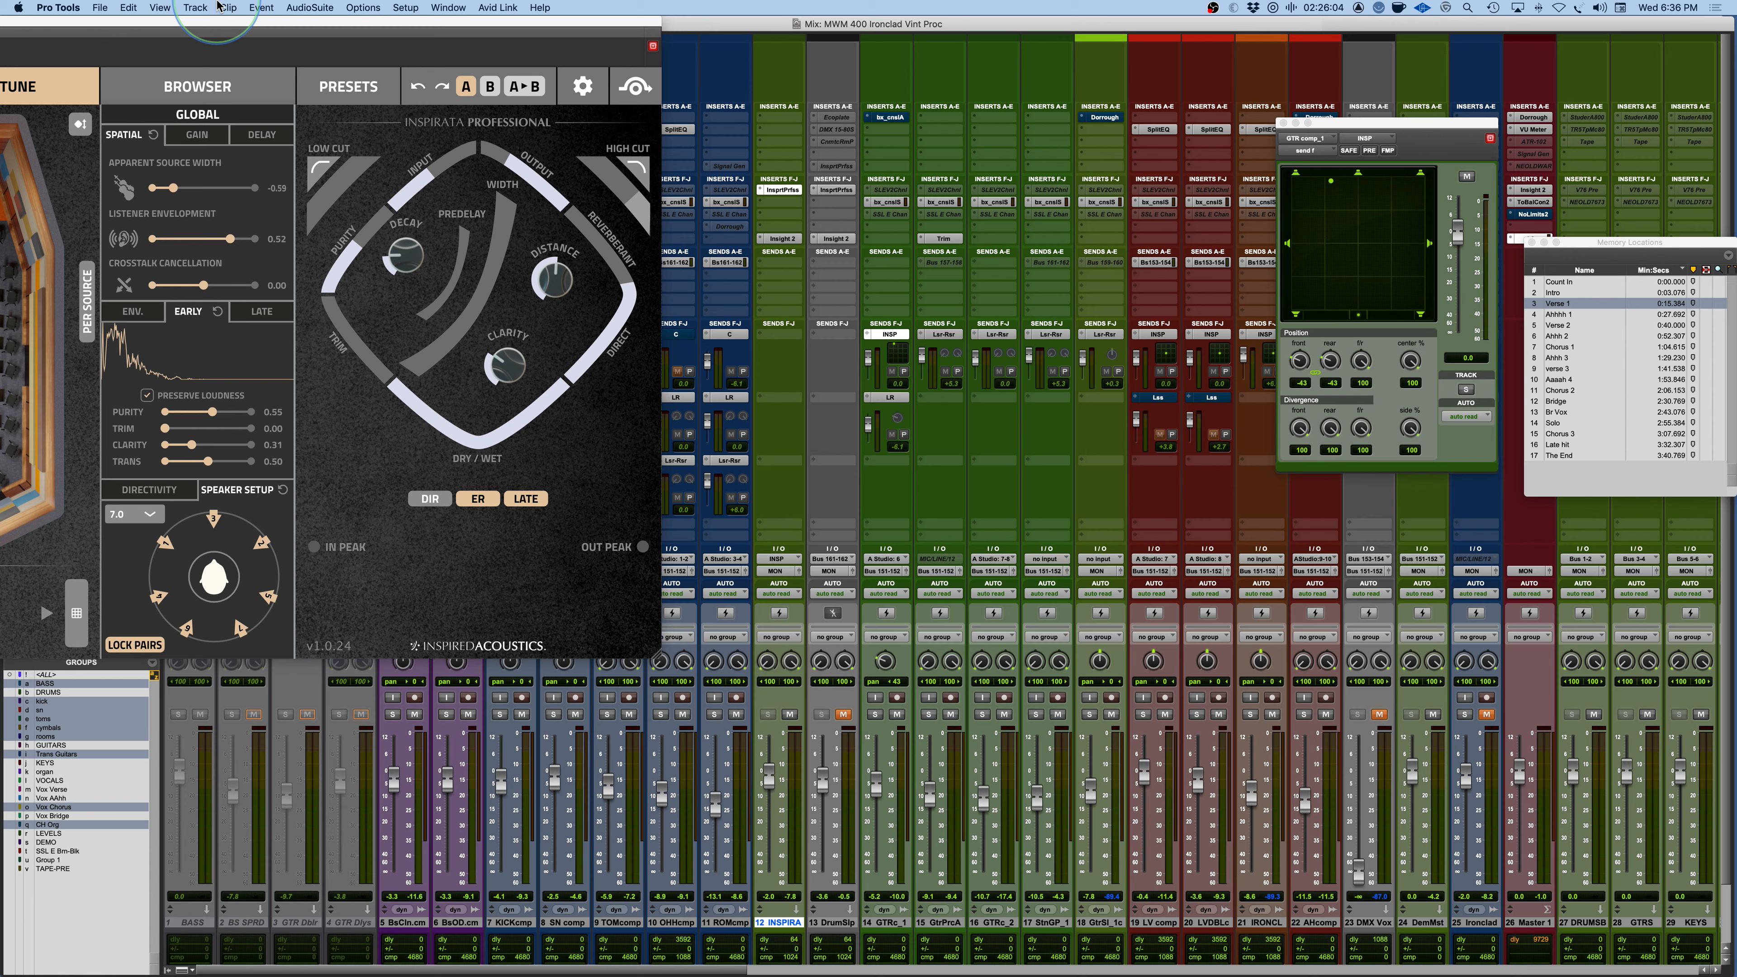
left_click_drag(218, 6, 920, 94)
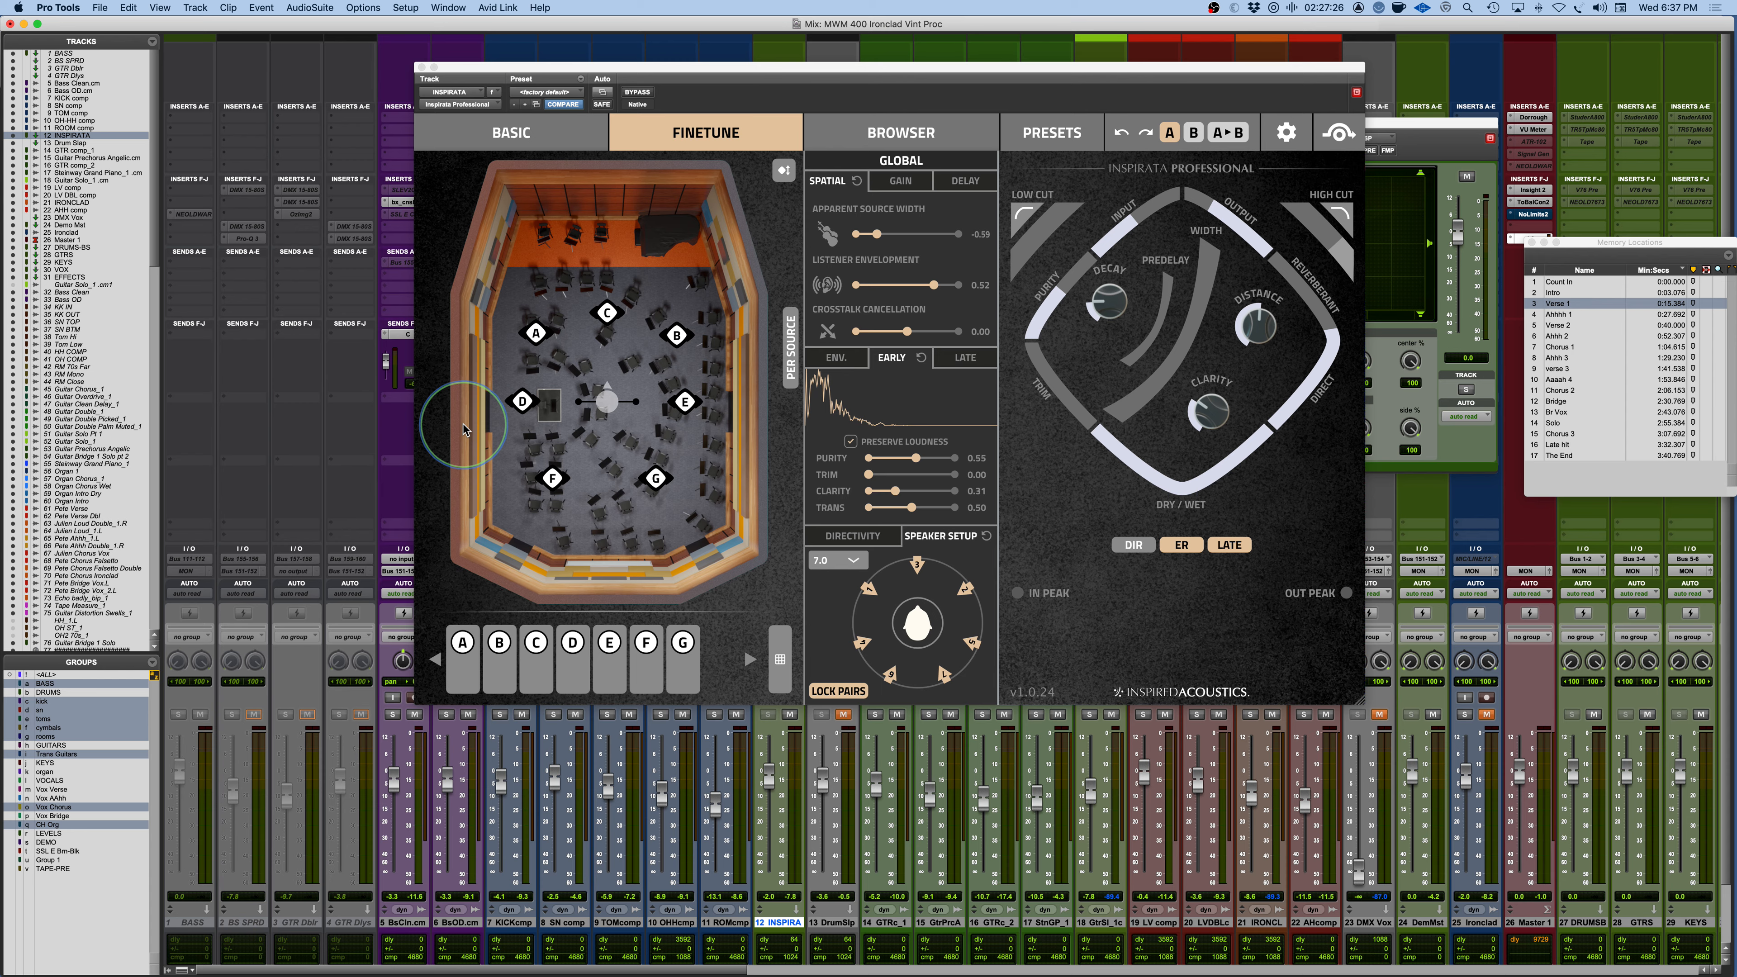
Switch to the presentation showing the Plugin of the Week slide for Inspired Acoustics Inspirata Pro.
key("super+Tab")
left_click(464, 430)
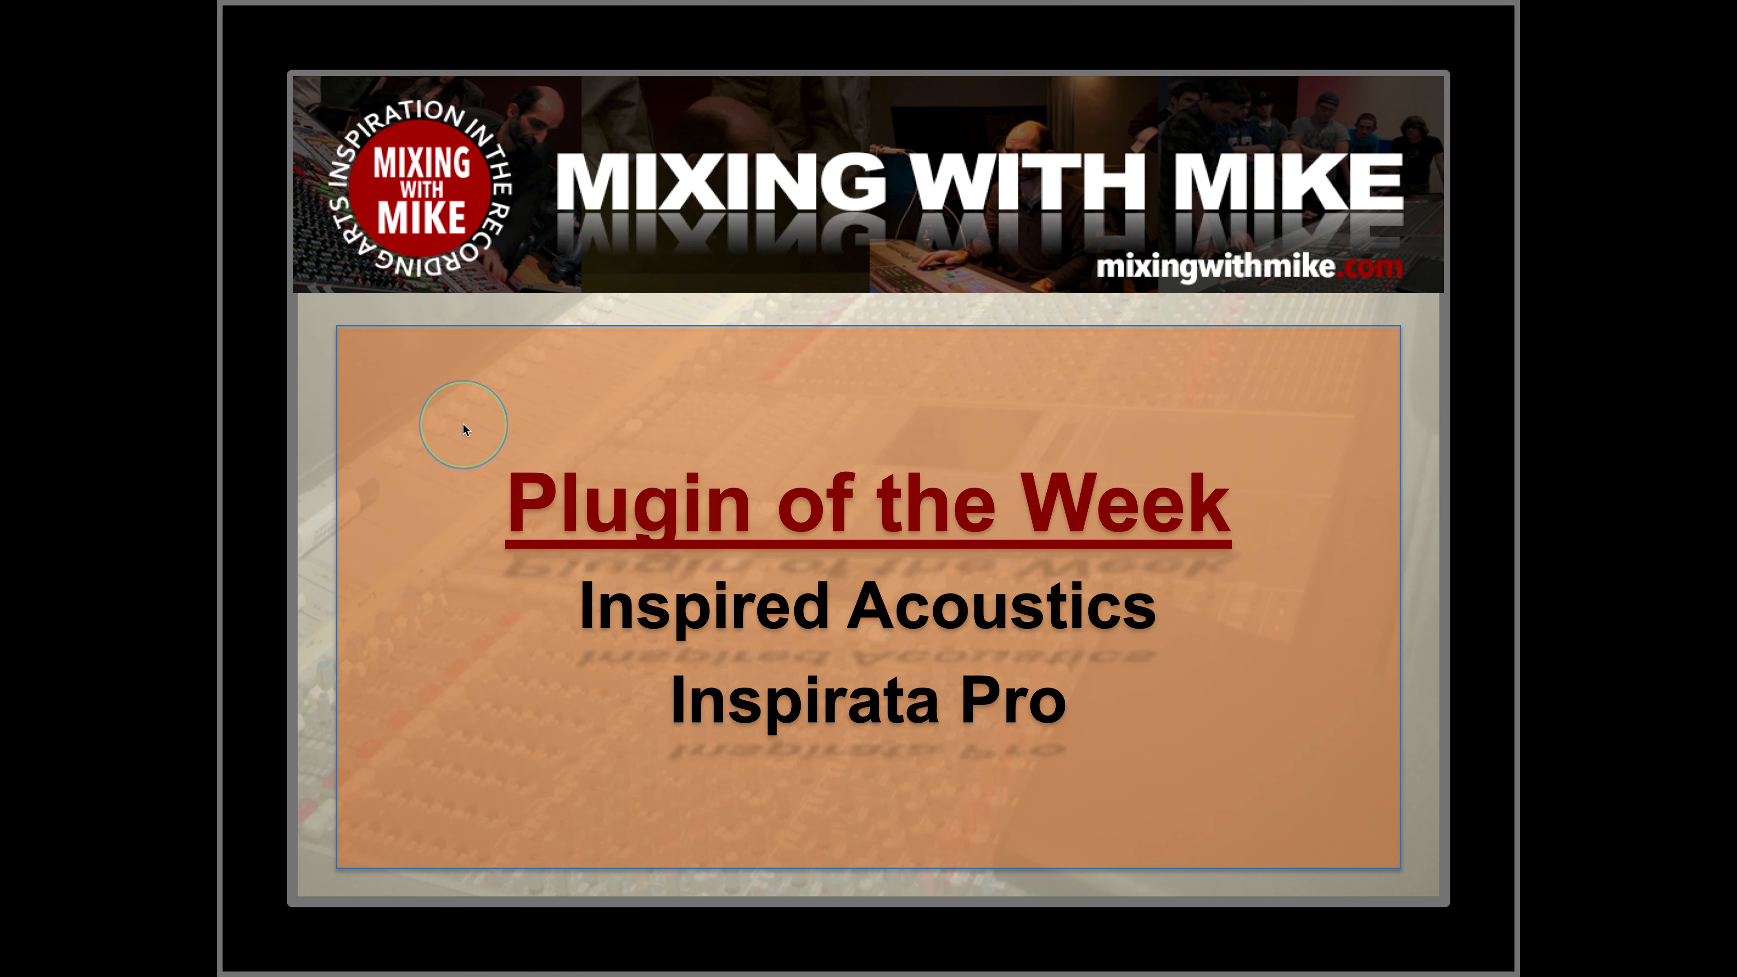